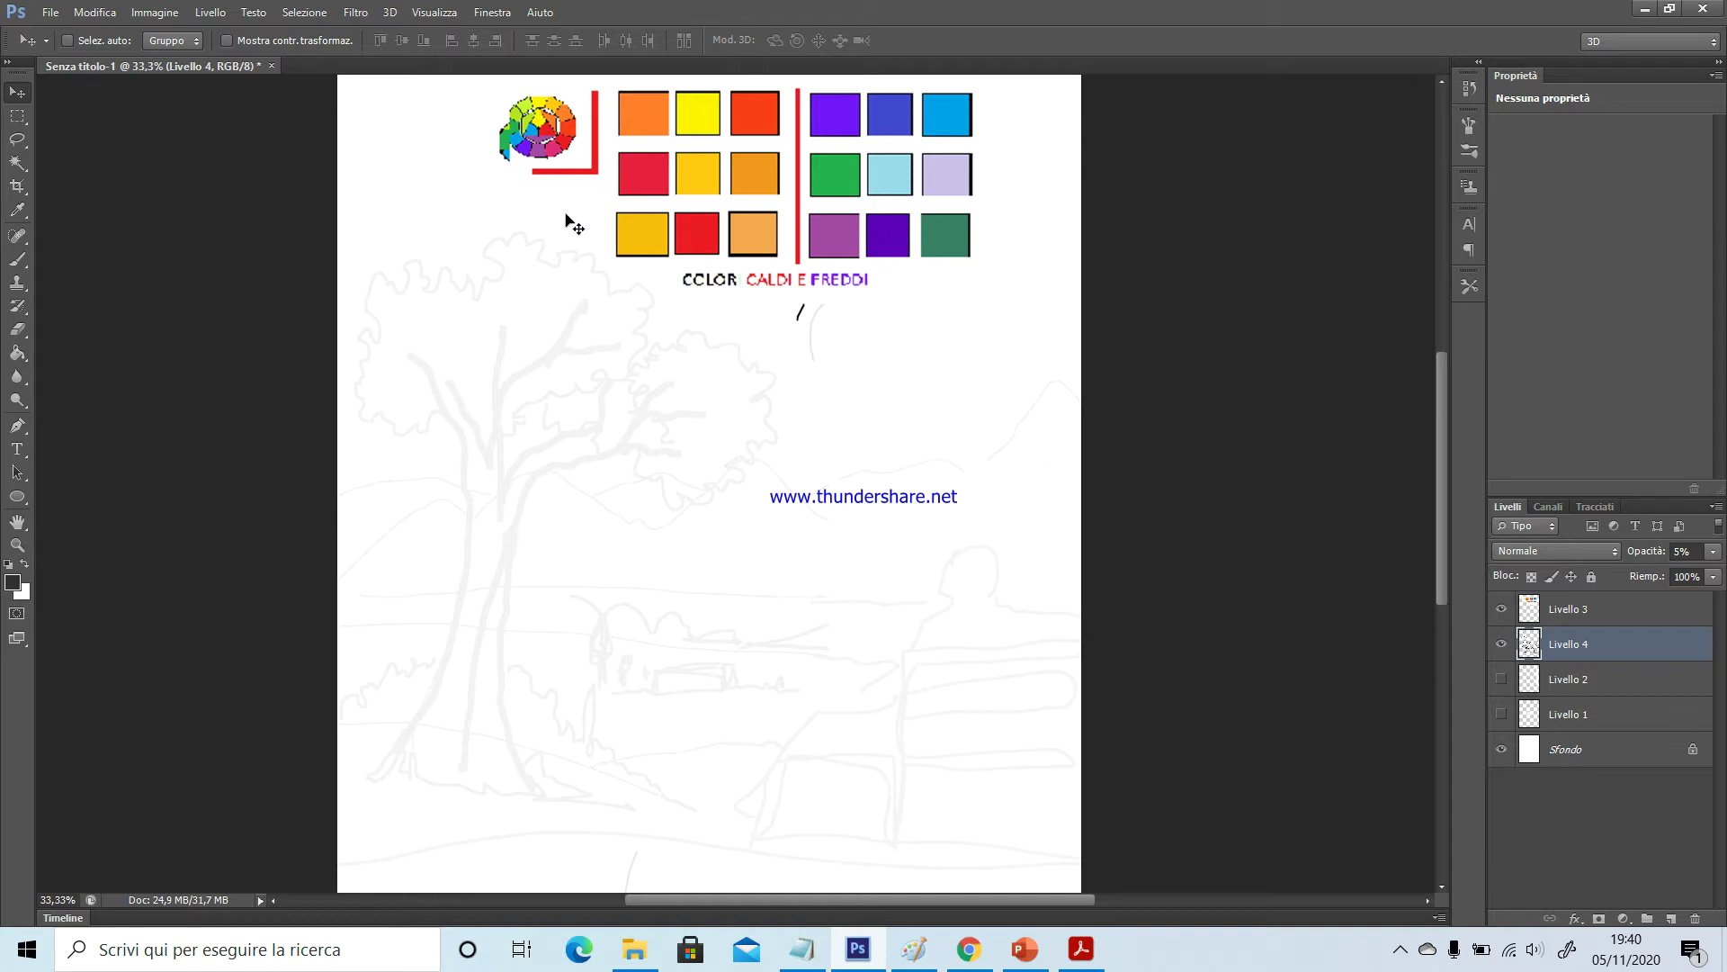
# Keep the dark grey foreground colour, choose the Brush and add two new layers above Livello 4
pyautogui.click(12, 583)
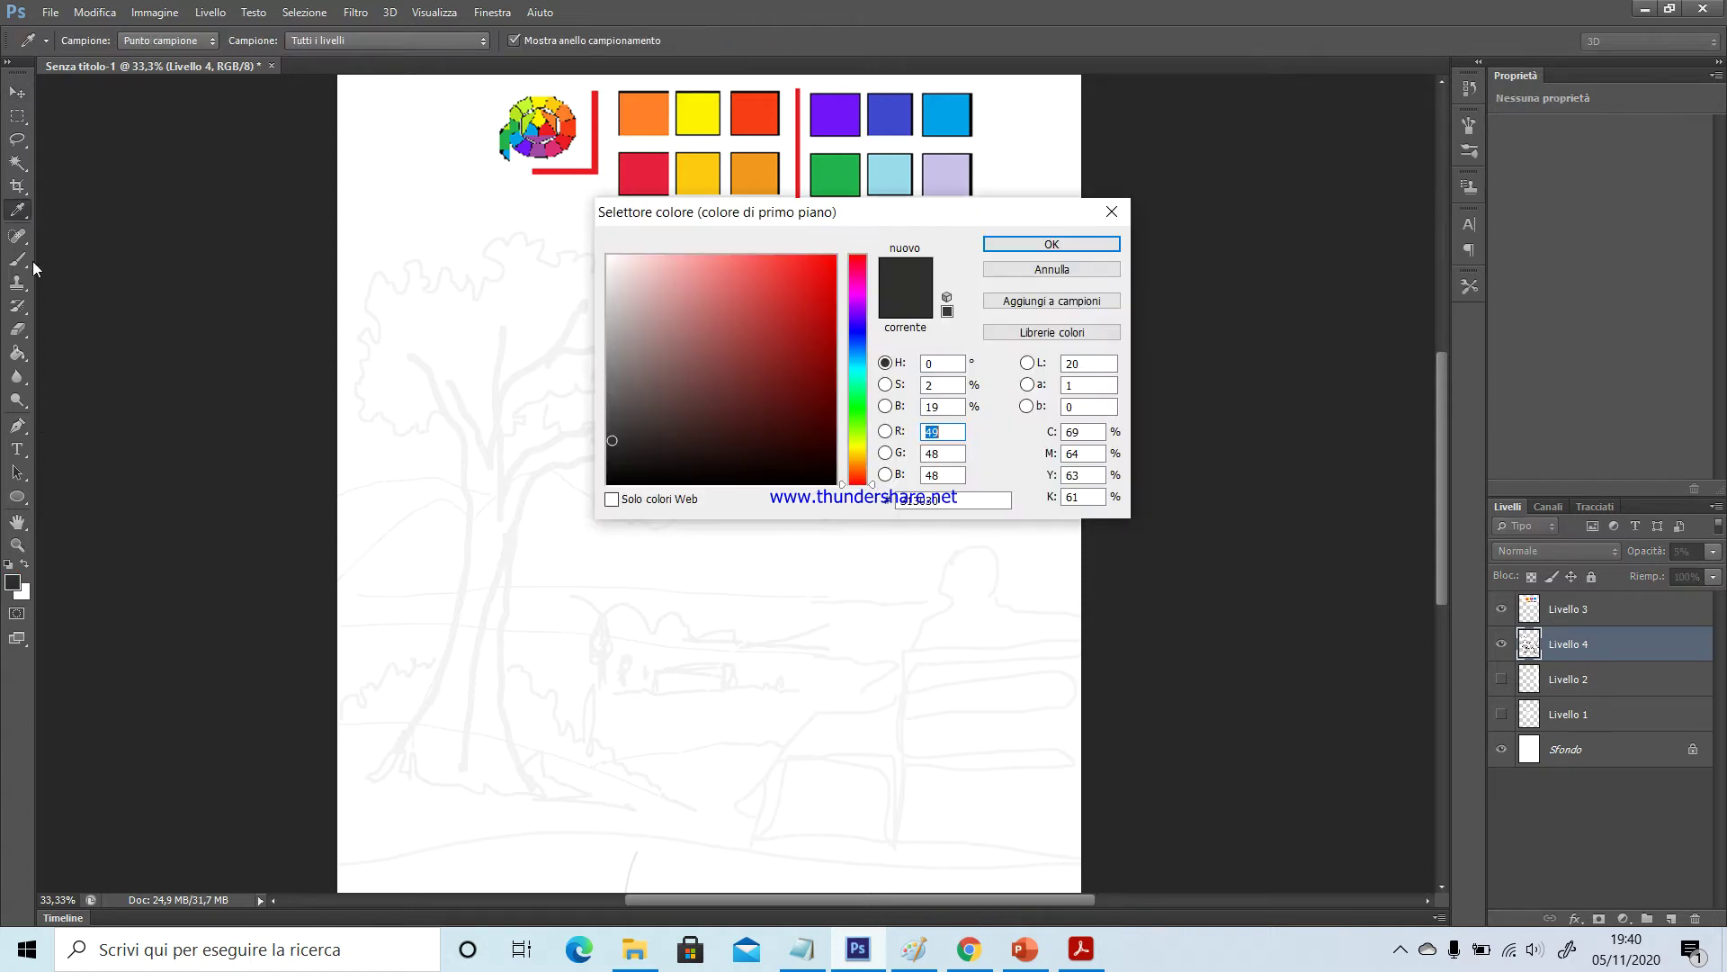
pyautogui.click(1009, 244)
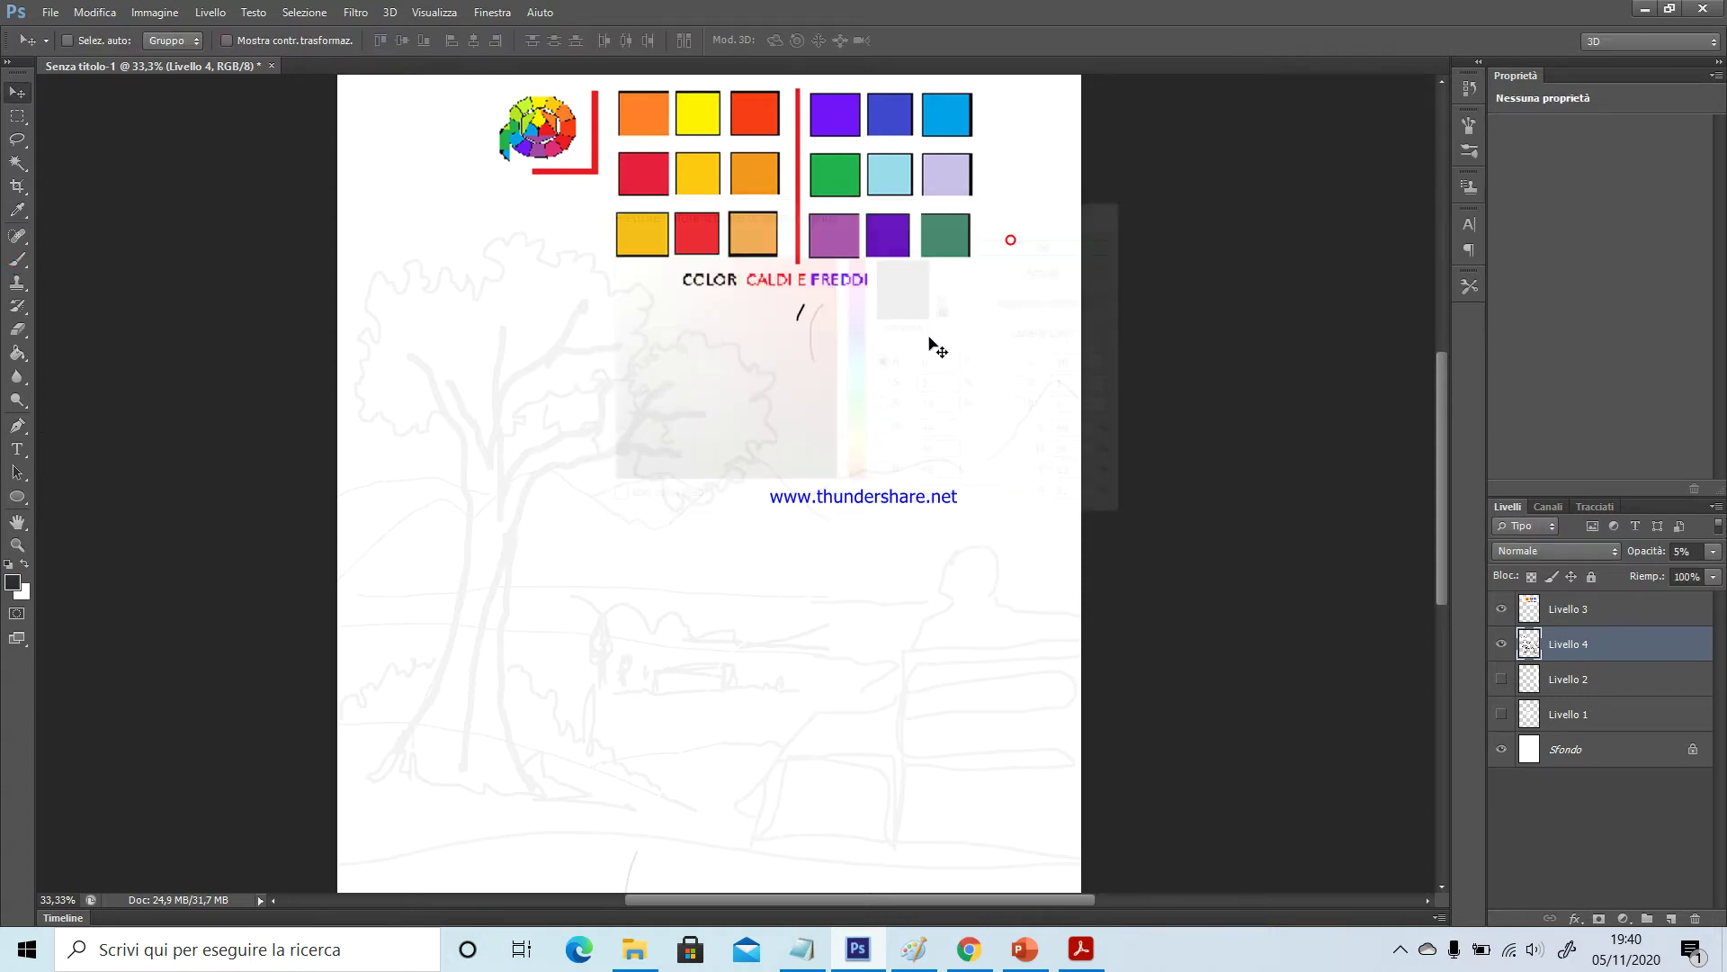
pyautogui.click(17, 260)
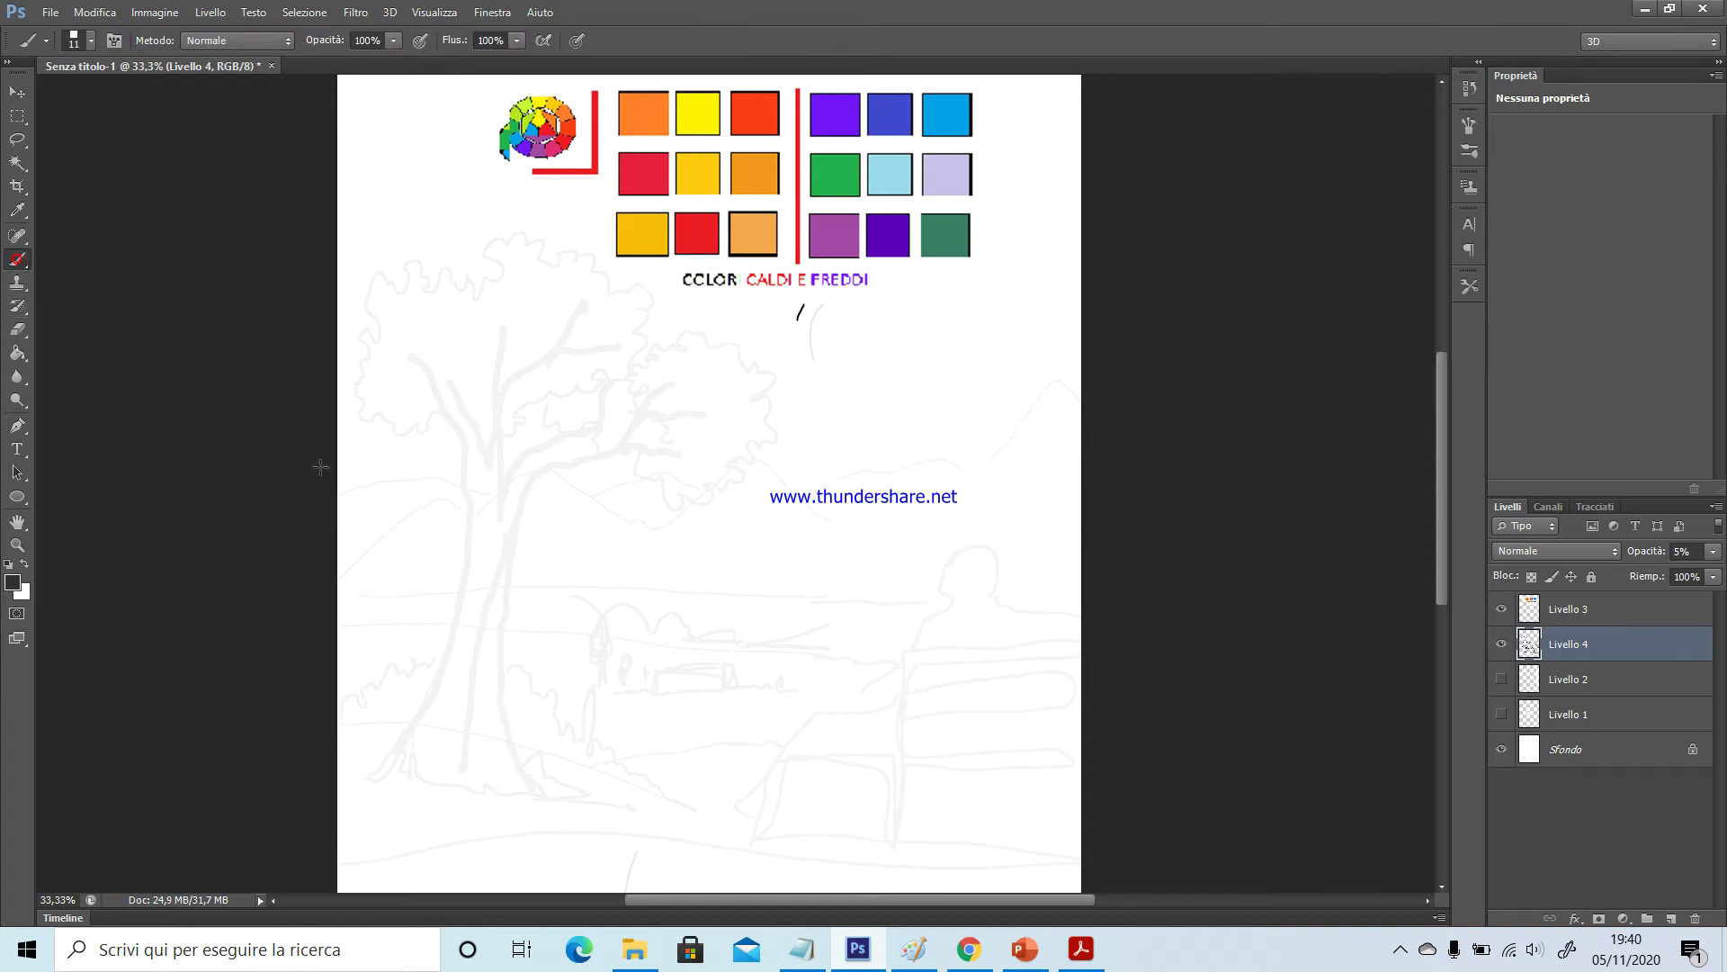
pyautogui.click(1671, 918)
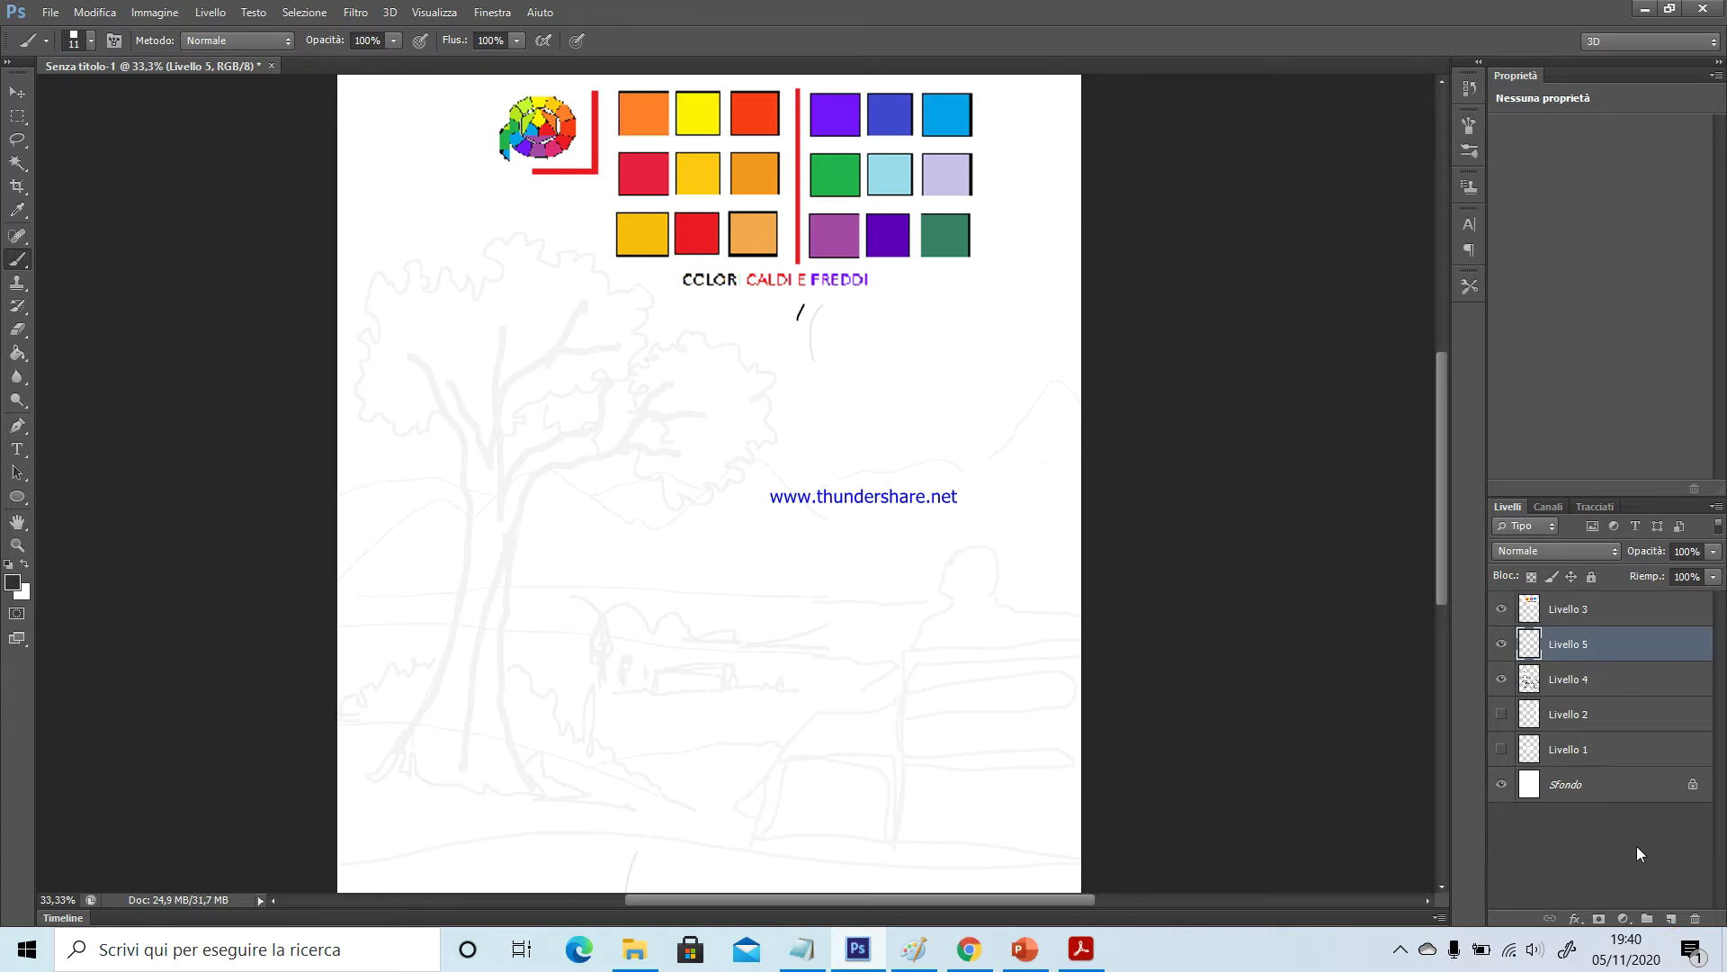
pyautogui.click(1672, 918)
# Move Livello 1 to the top of the layer stack, show it and delete the colour-wheel drawing on it
pyautogui.moveTo(1602, 789); pyautogui.dragTo(1616, 627)
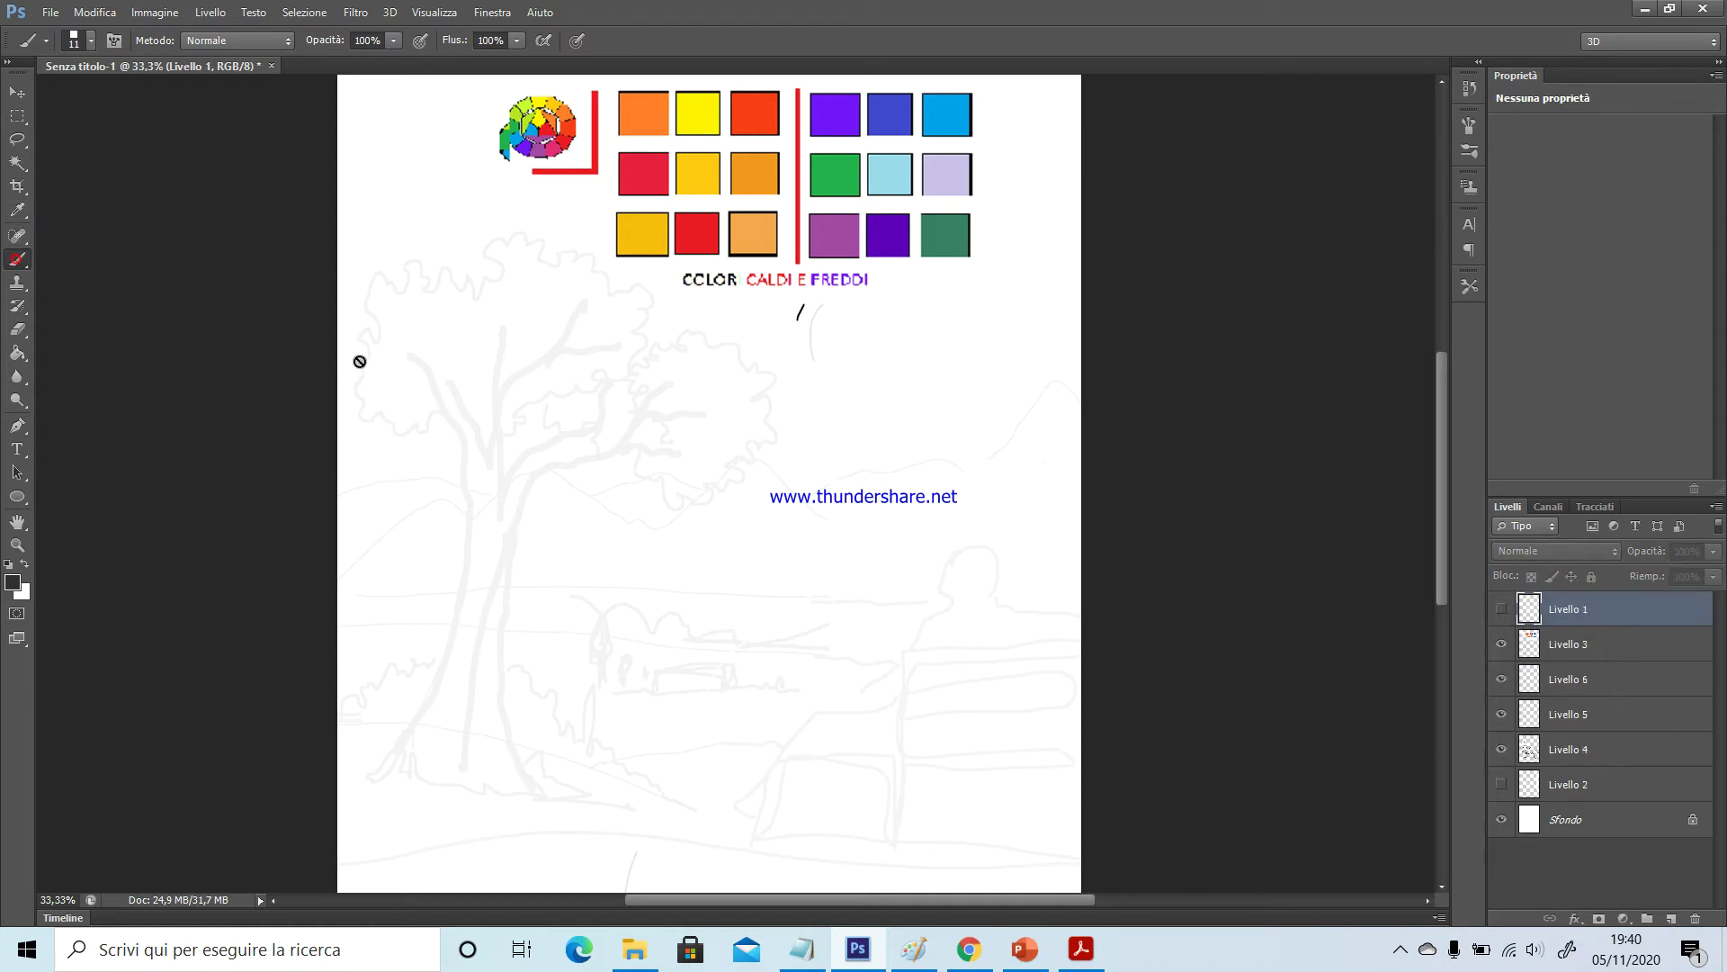
pyautogui.click(1502, 610)
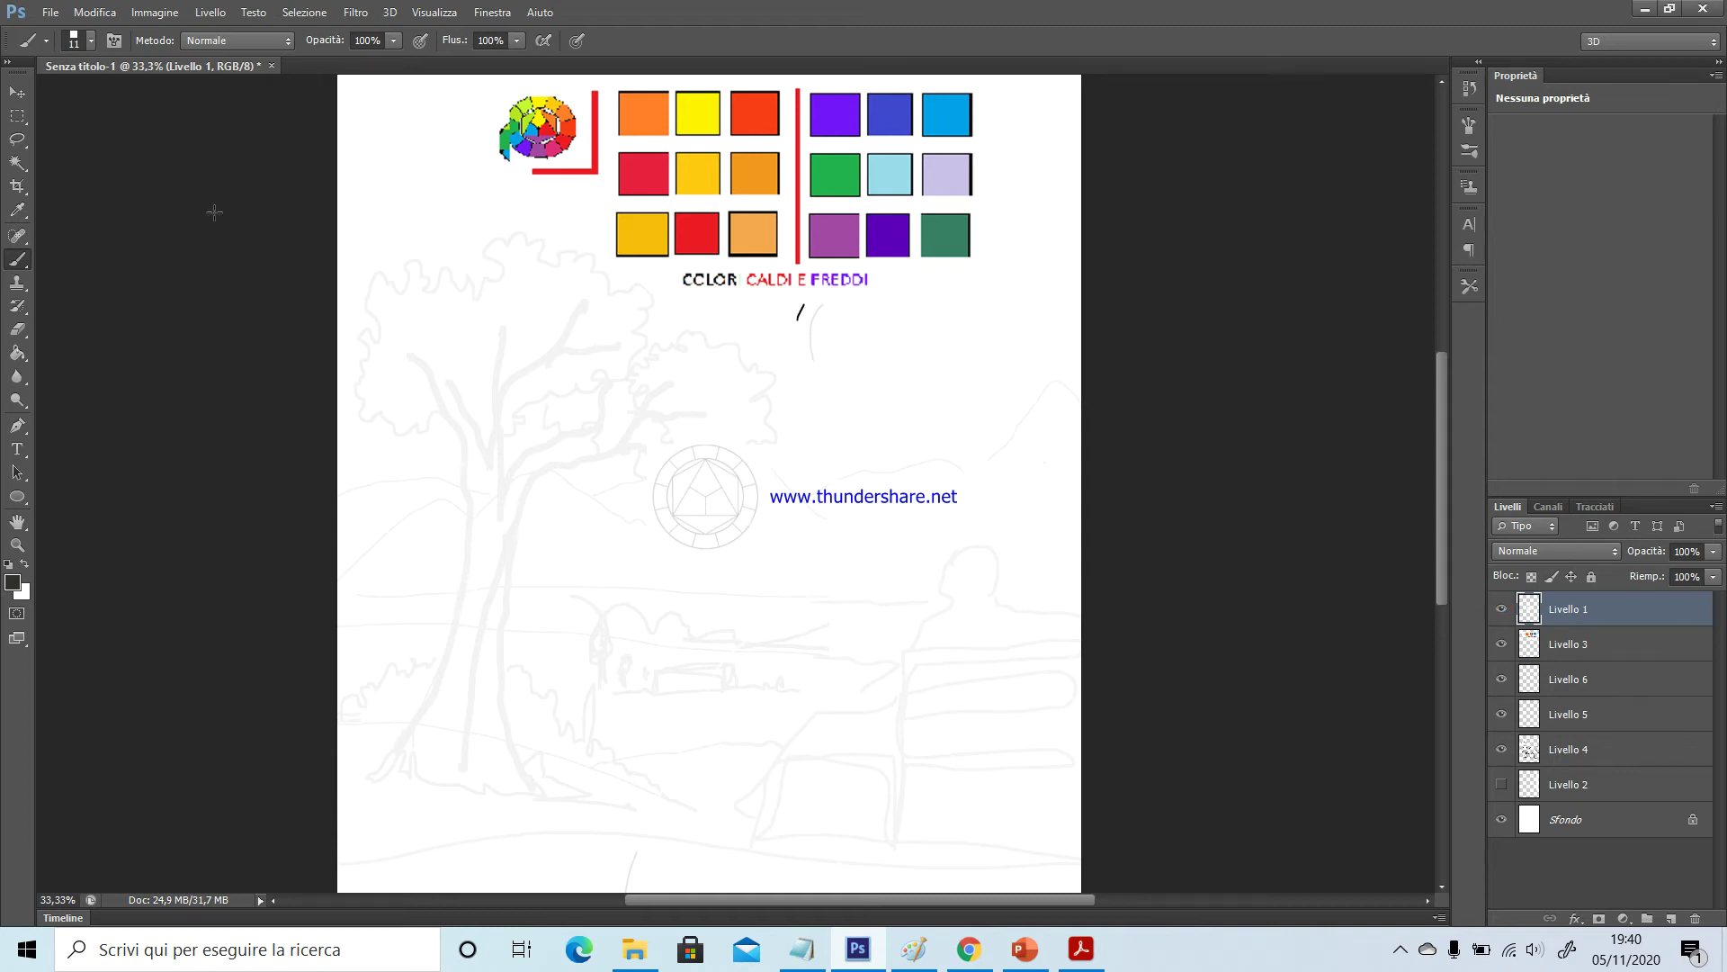
pyautogui.click(21, 119)
pyautogui.moveTo(601, 429); pyautogui.dragTo(795, 587)
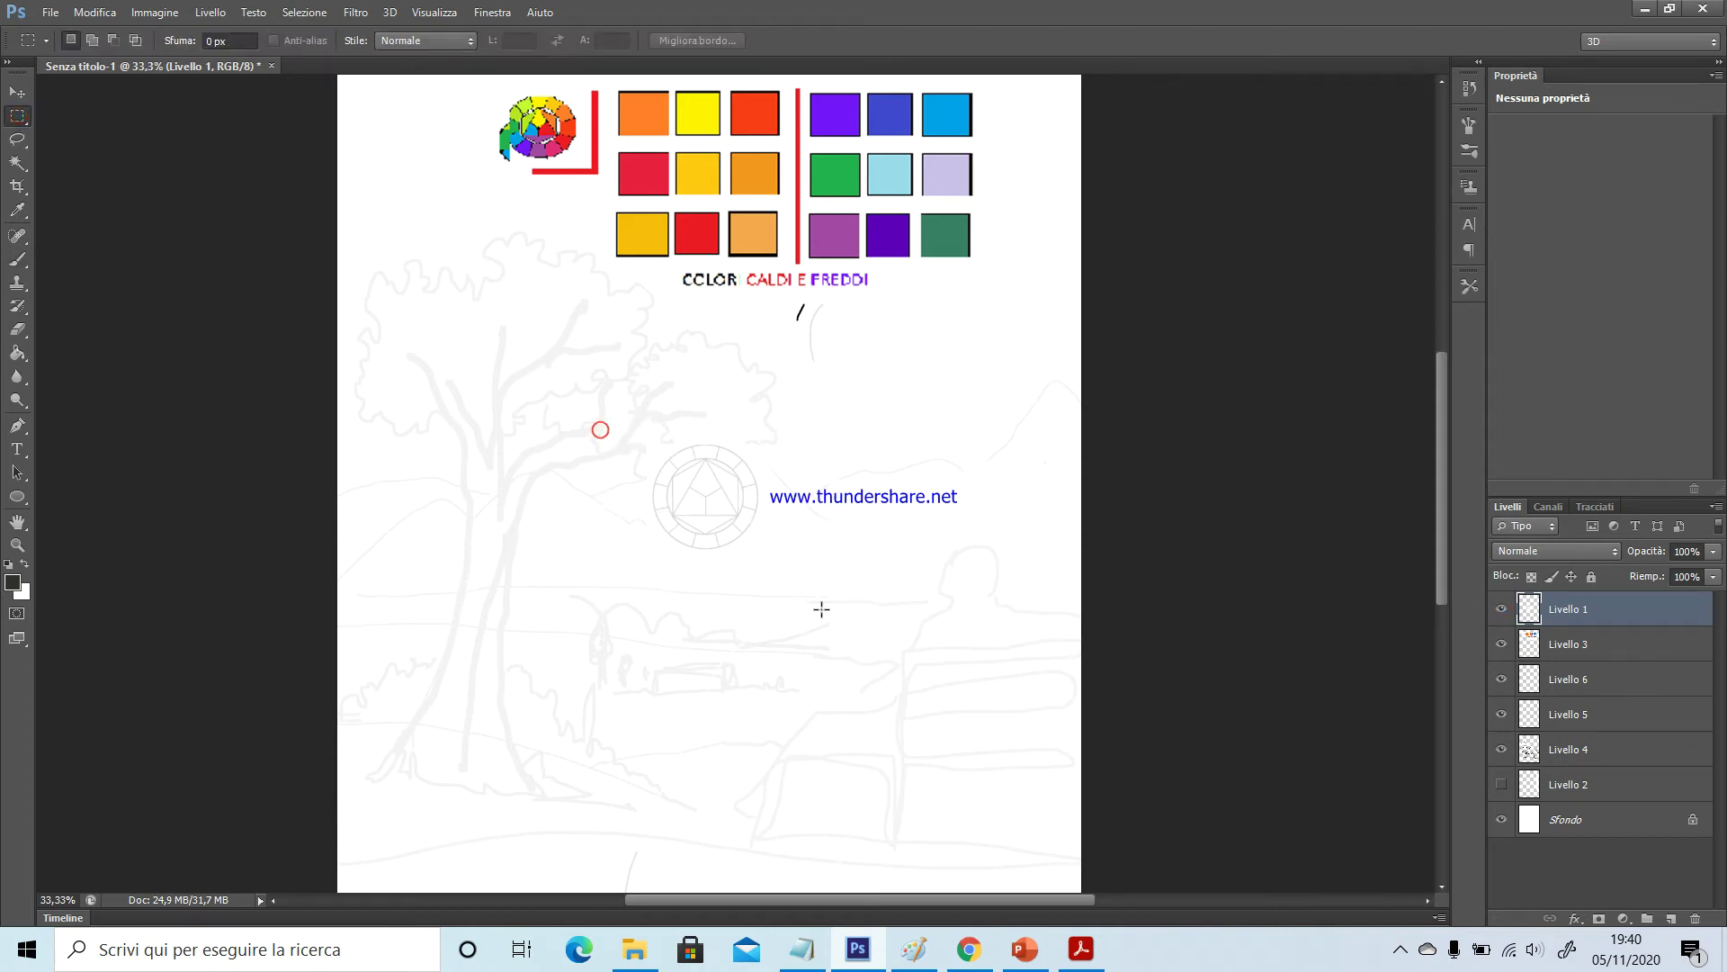
pyautogui.press('Delete')
pyautogui.hotkey('ctrl', 'd')
# Brush three dark ground lines across the page and the mountain skyline above them, following the faint sketch
pyautogui.click(17, 260)
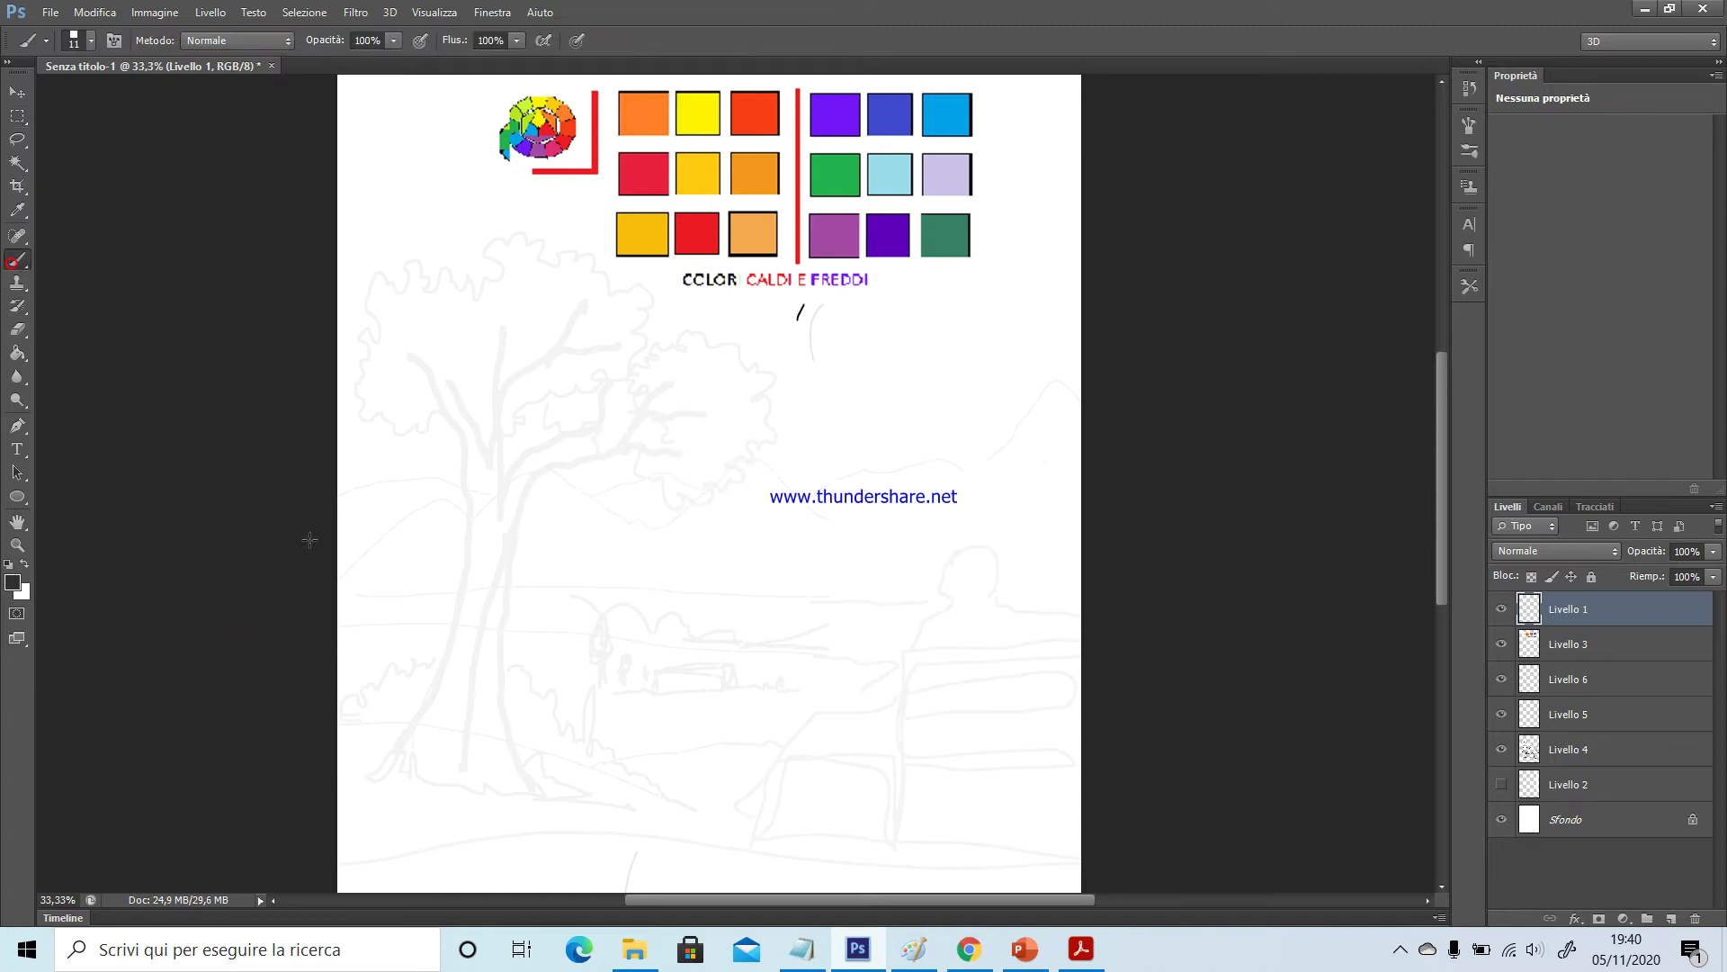
pyautogui.moveTo(331, 743)
pyautogui.mouseDown()
pyautogui.moveTo(512, 759)
pyautogui.moveTo(837, 834)
pyautogui.moveTo(1091, 842)
pyautogui.mouseUp()
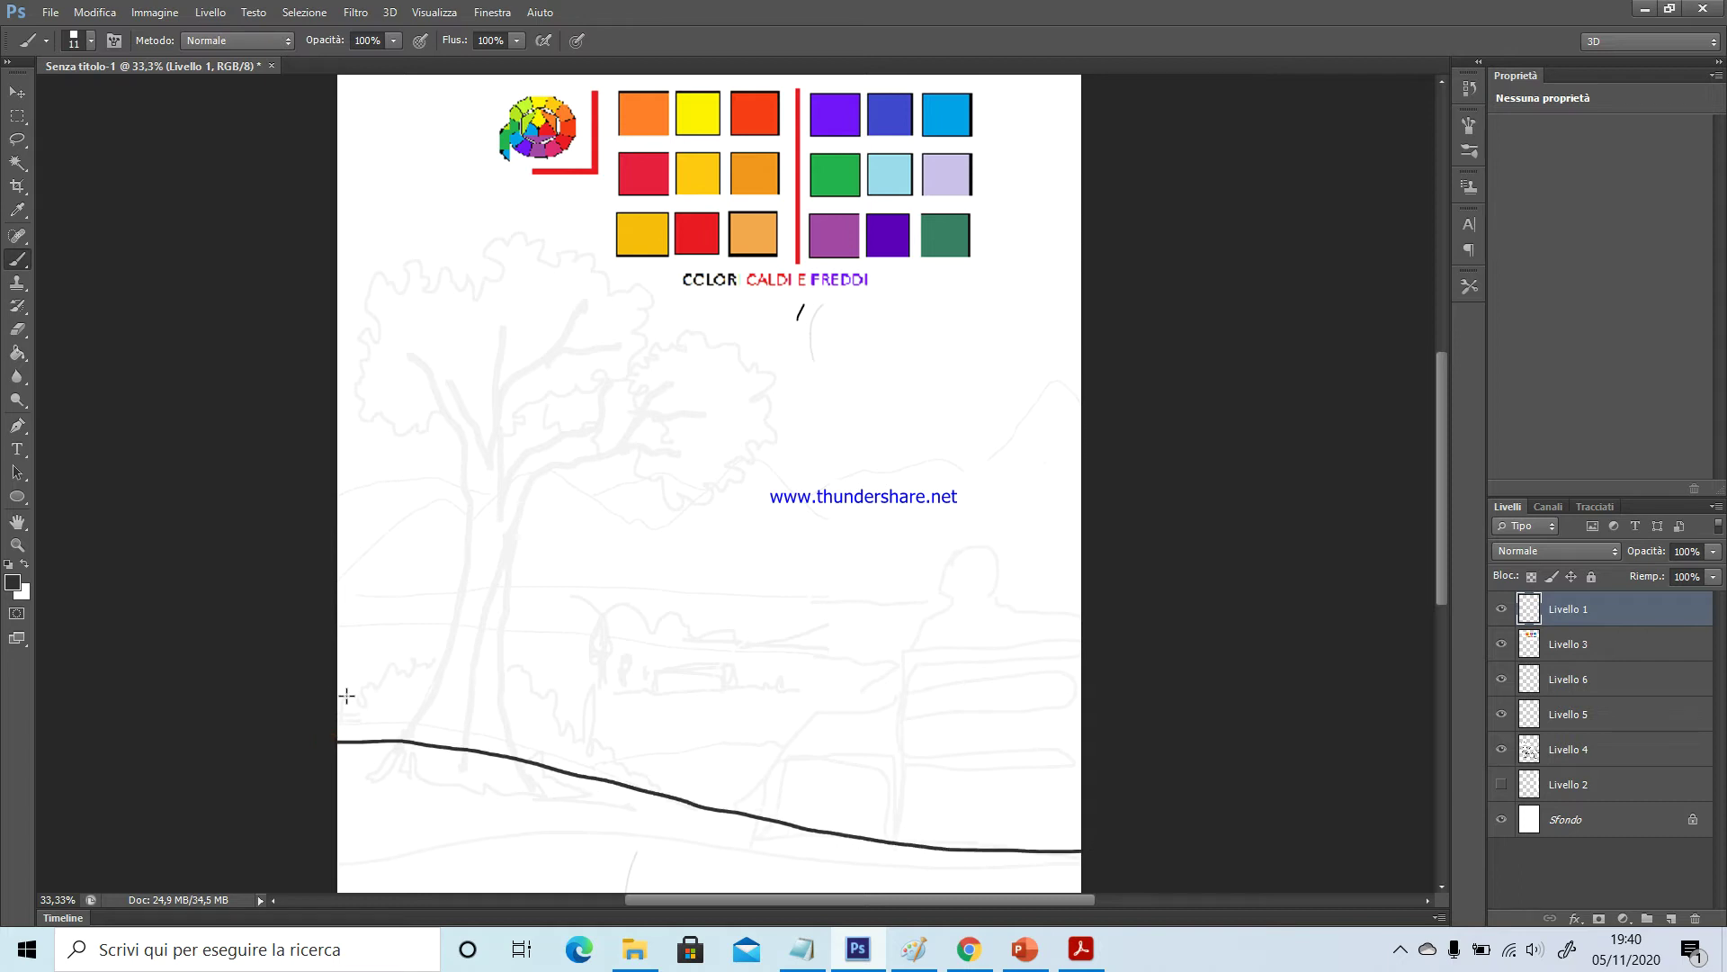
pyautogui.moveTo(349, 690)
pyautogui.mouseDown()
pyautogui.moveTo(575, 671)
pyautogui.moveTo(1112, 677)
pyautogui.moveTo(999, 636)
pyautogui.moveTo(679, 582)
pyautogui.moveTo(325, 589)
pyautogui.mouseUp()
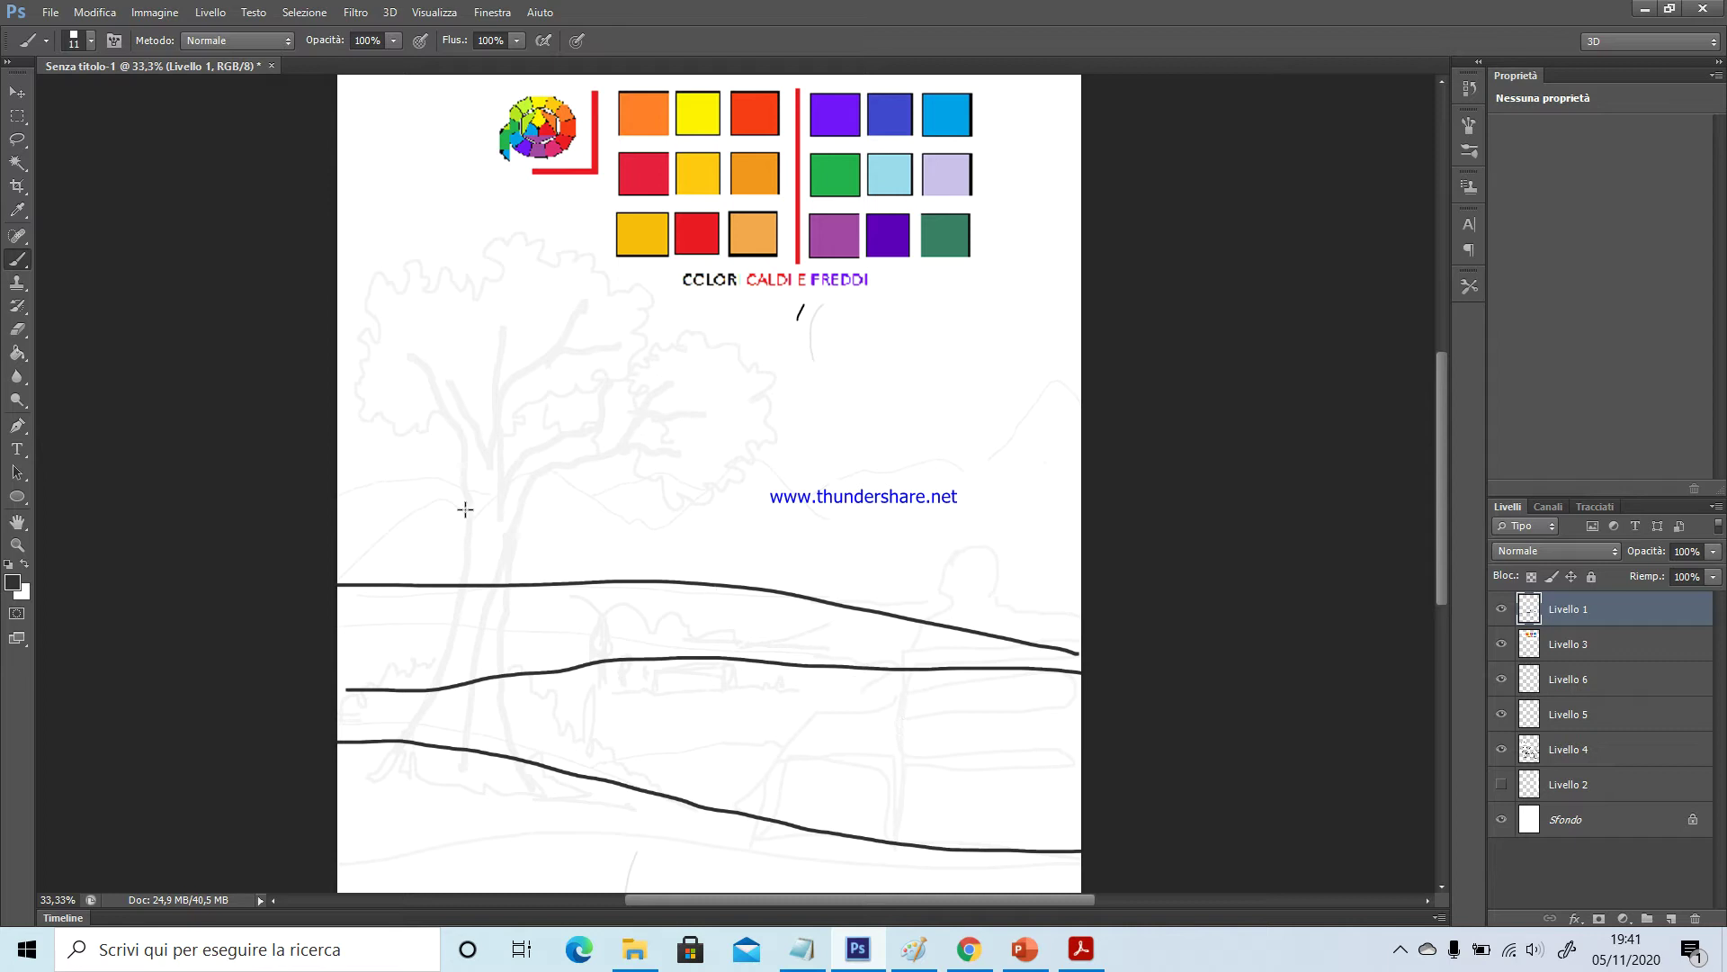
pyautogui.moveTo(329, 547)
pyautogui.mouseDown()
pyautogui.moveTo(389, 494)
pyautogui.moveTo(451, 494)
pyautogui.moveTo(506, 462)
pyautogui.moveTo(536, 496)
pyautogui.moveTo(638, 532)
pyautogui.moveTo(772, 455)
pyautogui.moveTo(832, 471)
pyautogui.moveTo(890, 535)
pyautogui.moveTo(1080, 397)
pyautogui.mouseUp()
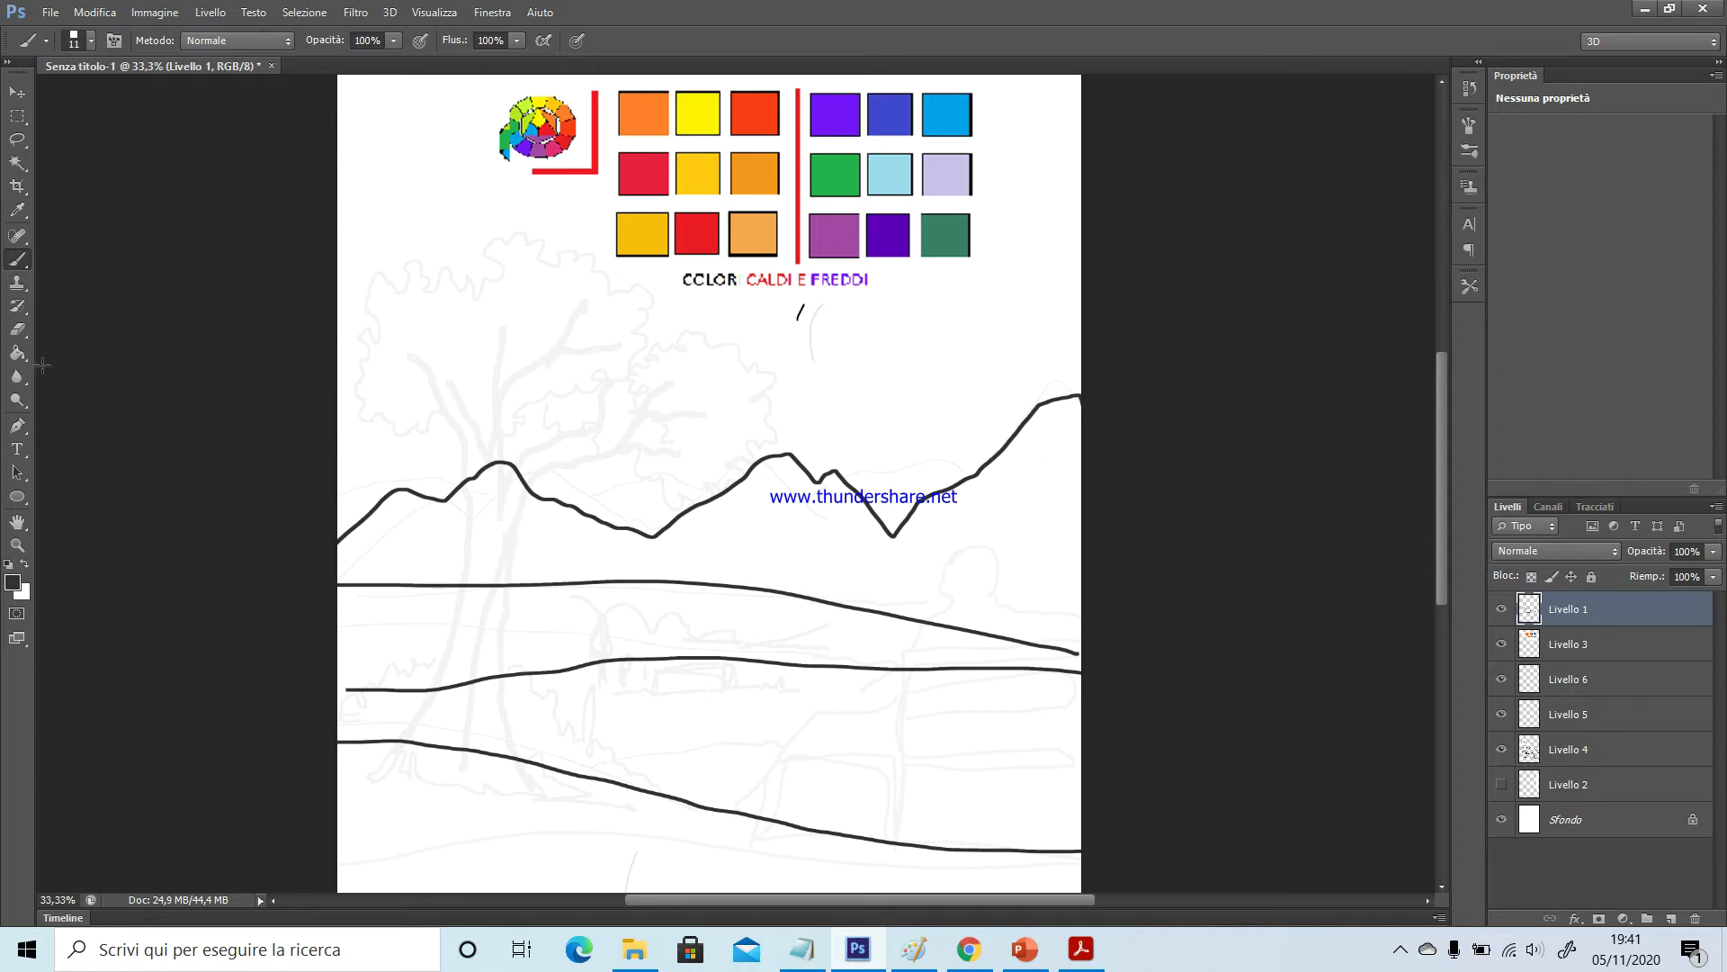
# Erase the landscape lines crossing the tree trunk and draw both sides of the trunk
pyautogui.click(18, 331)
pyautogui.moveTo(486, 445)
pyautogui.mouseDown()
pyautogui.moveTo(439, 767)
pyautogui.moveTo(500, 449)
pyautogui.moveTo(500, 774)
pyautogui.mouseUp()
pyautogui.click(17, 260)
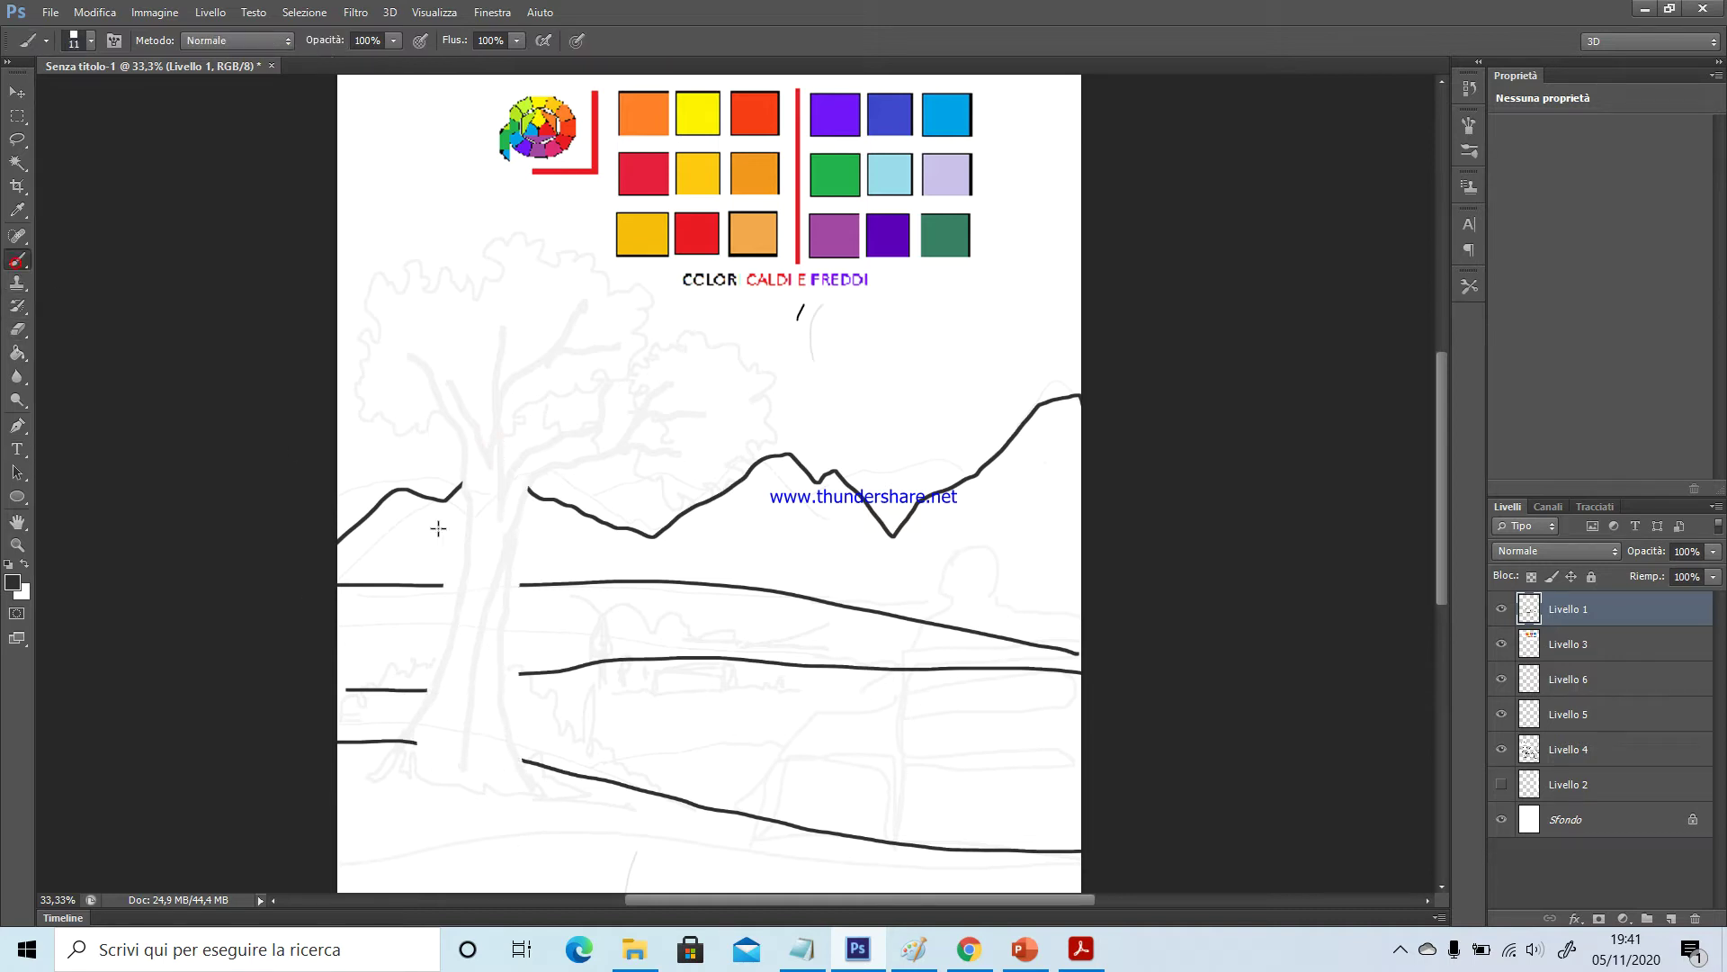
pyautogui.moveTo(435, 378)
pyautogui.mouseDown()
pyautogui.moveTo(472, 517)
pyautogui.moveTo(451, 676)
pyautogui.moveTo(406, 779)
pyautogui.mouseUp()
pyautogui.moveTo(545, 484)
pyautogui.mouseDown()
pyautogui.moveTo(509, 624)
pyautogui.moveTo(521, 763)
pyautogui.moveTo(544, 795)
pyautogui.mouseUp()
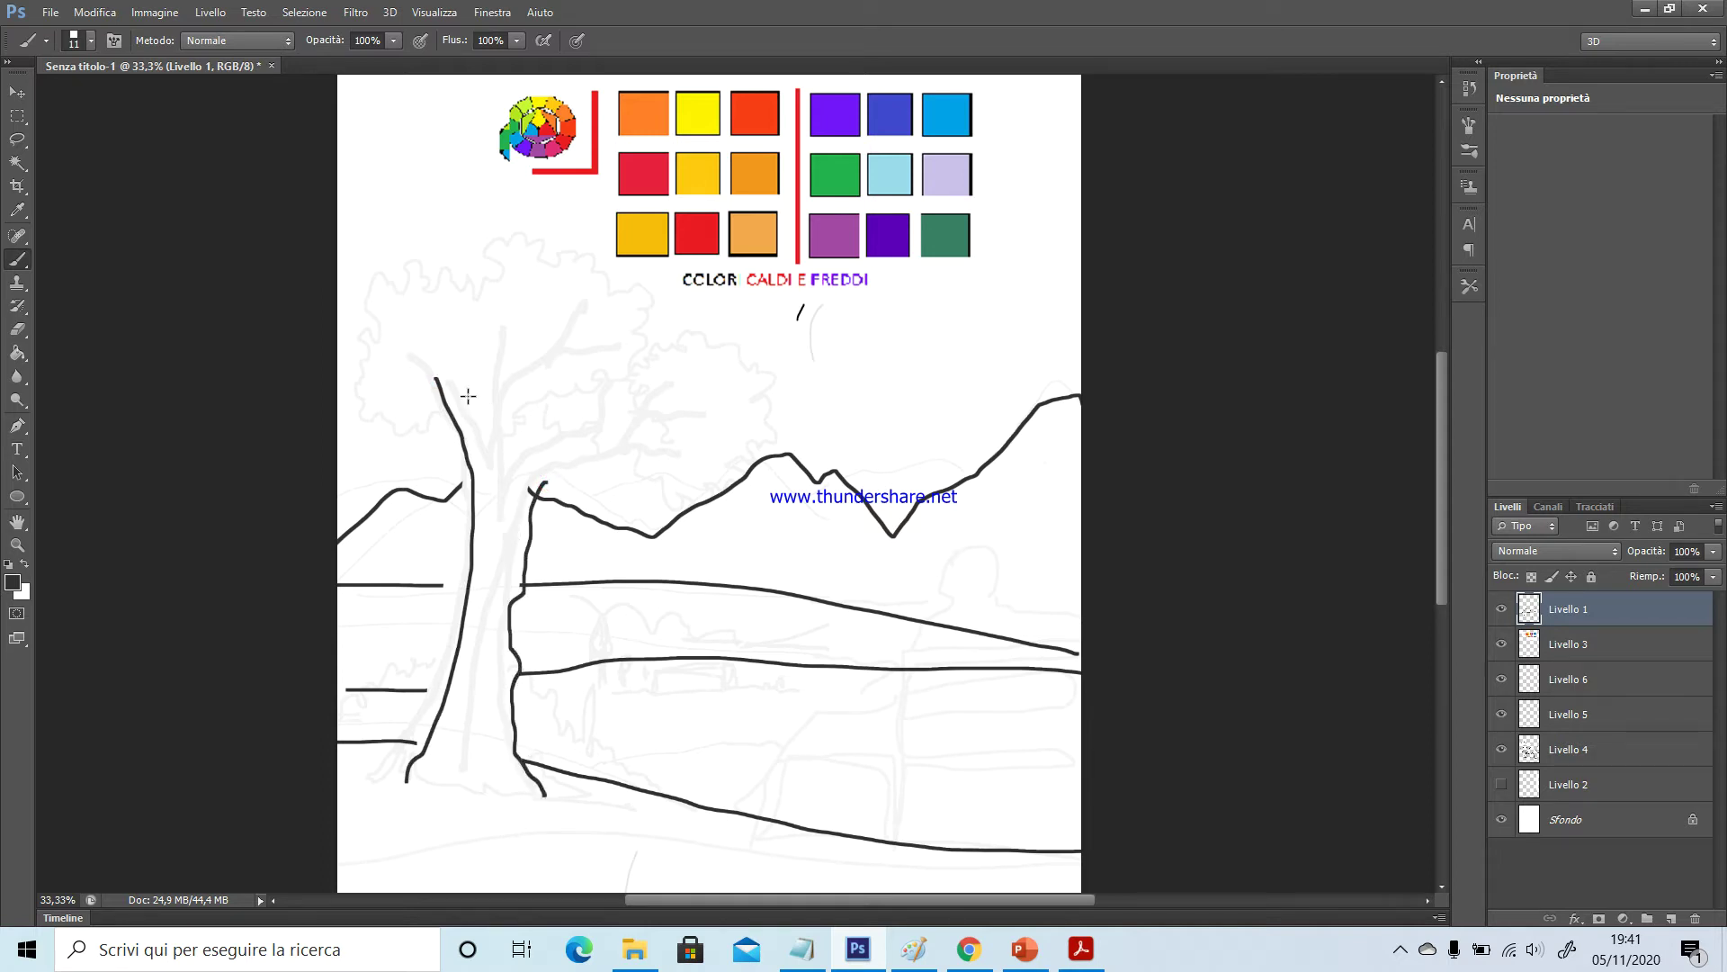
# Draw the tree's forked main branches and the smaller branches reaching out from both sides of the trunk
pyautogui.moveTo(450, 376)
pyautogui.mouseDown()
pyautogui.moveTo(503, 488)
pyautogui.moveTo(604, 379)
pyautogui.mouseUp()
pyautogui.moveTo(544, 484)
pyautogui.mouseDown()
pyautogui.moveTo(582, 404)
pyautogui.moveTo(646, 393)
pyautogui.moveTo(699, 413)
pyautogui.moveTo(750, 379)
pyautogui.moveTo(698, 340)
pyautogui.mouseUp()
pyautogui.moveTo(586, 385)
pyautogui.mouseDown()
pyautogui.moveTo(573, 308)
pyautogui.moveTo(635, 311)
pyautogui.mouseUp()
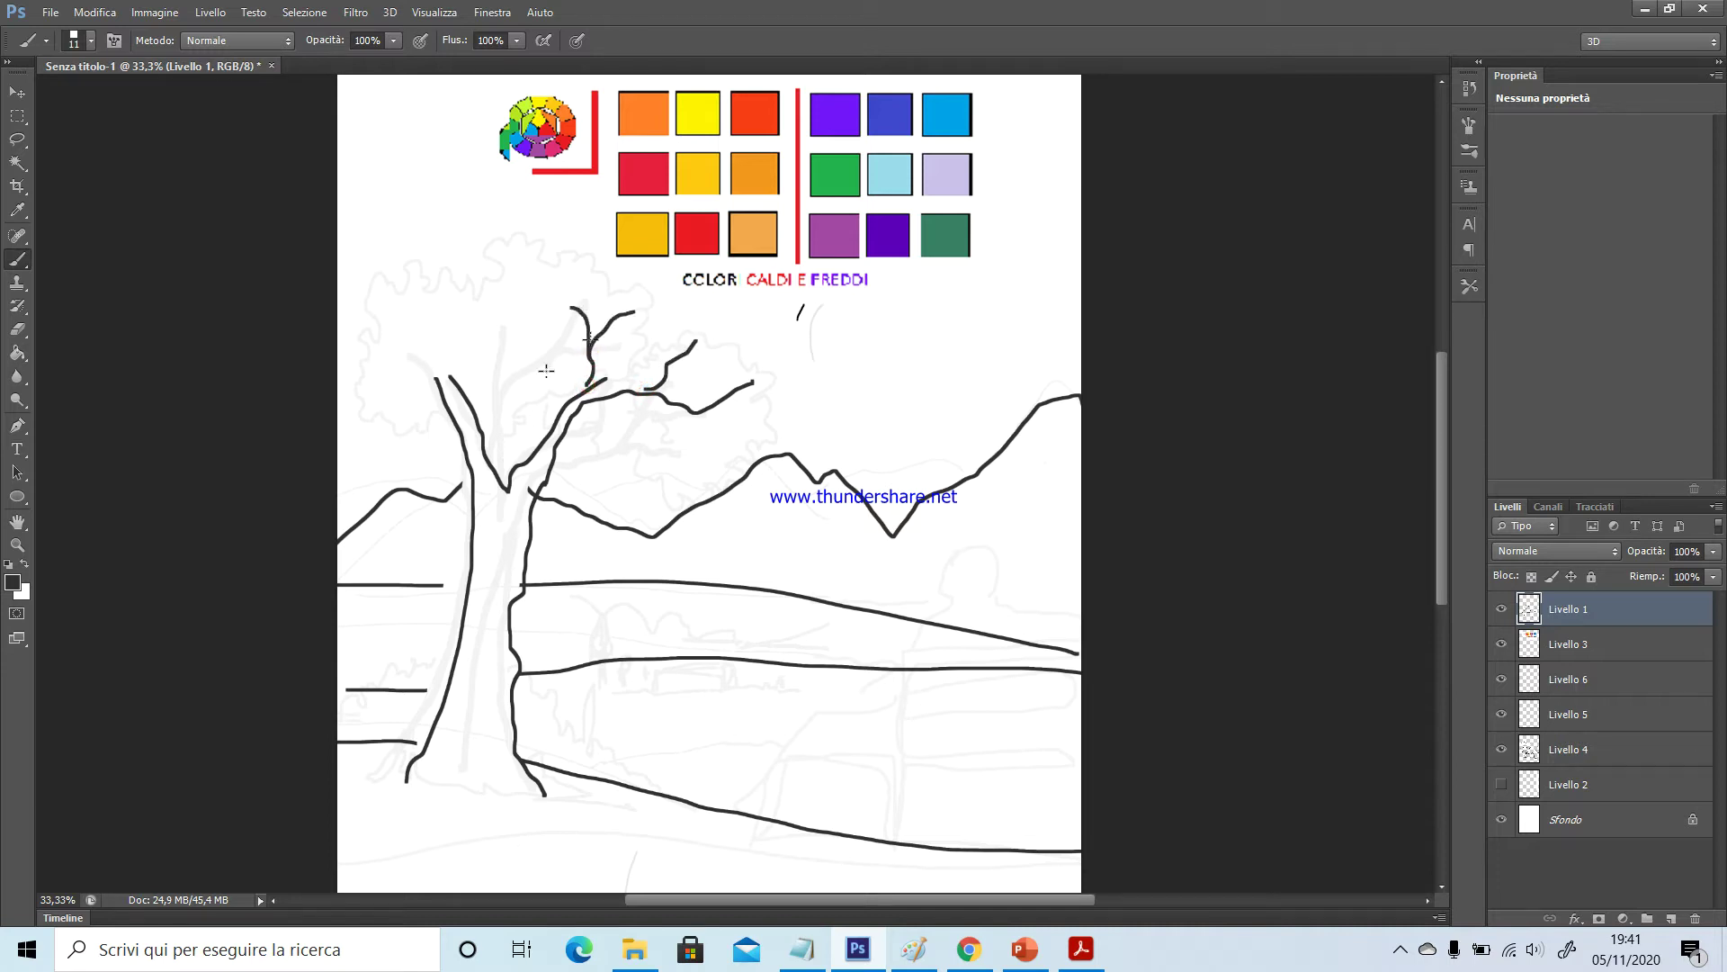
pyautogui.moveTo(473, 414)
pyautogui.mouseDown()
pyautogui.moveTo(462, 332)
pyautogui.moveTo(486, 268)
pyautogui.mouseUp()
pyautogui.moveTo(463, 331); pyautogui.dragTo(531, 312)
pyautogui.moveTo(446, 382)
pyautogui.mouseDown()
pyautogui.moveTo(367, 317)
pyautogui.moveTo(400, 309)
pyautogui.moveTo(389, 253)
pyautogui.mouseUp()
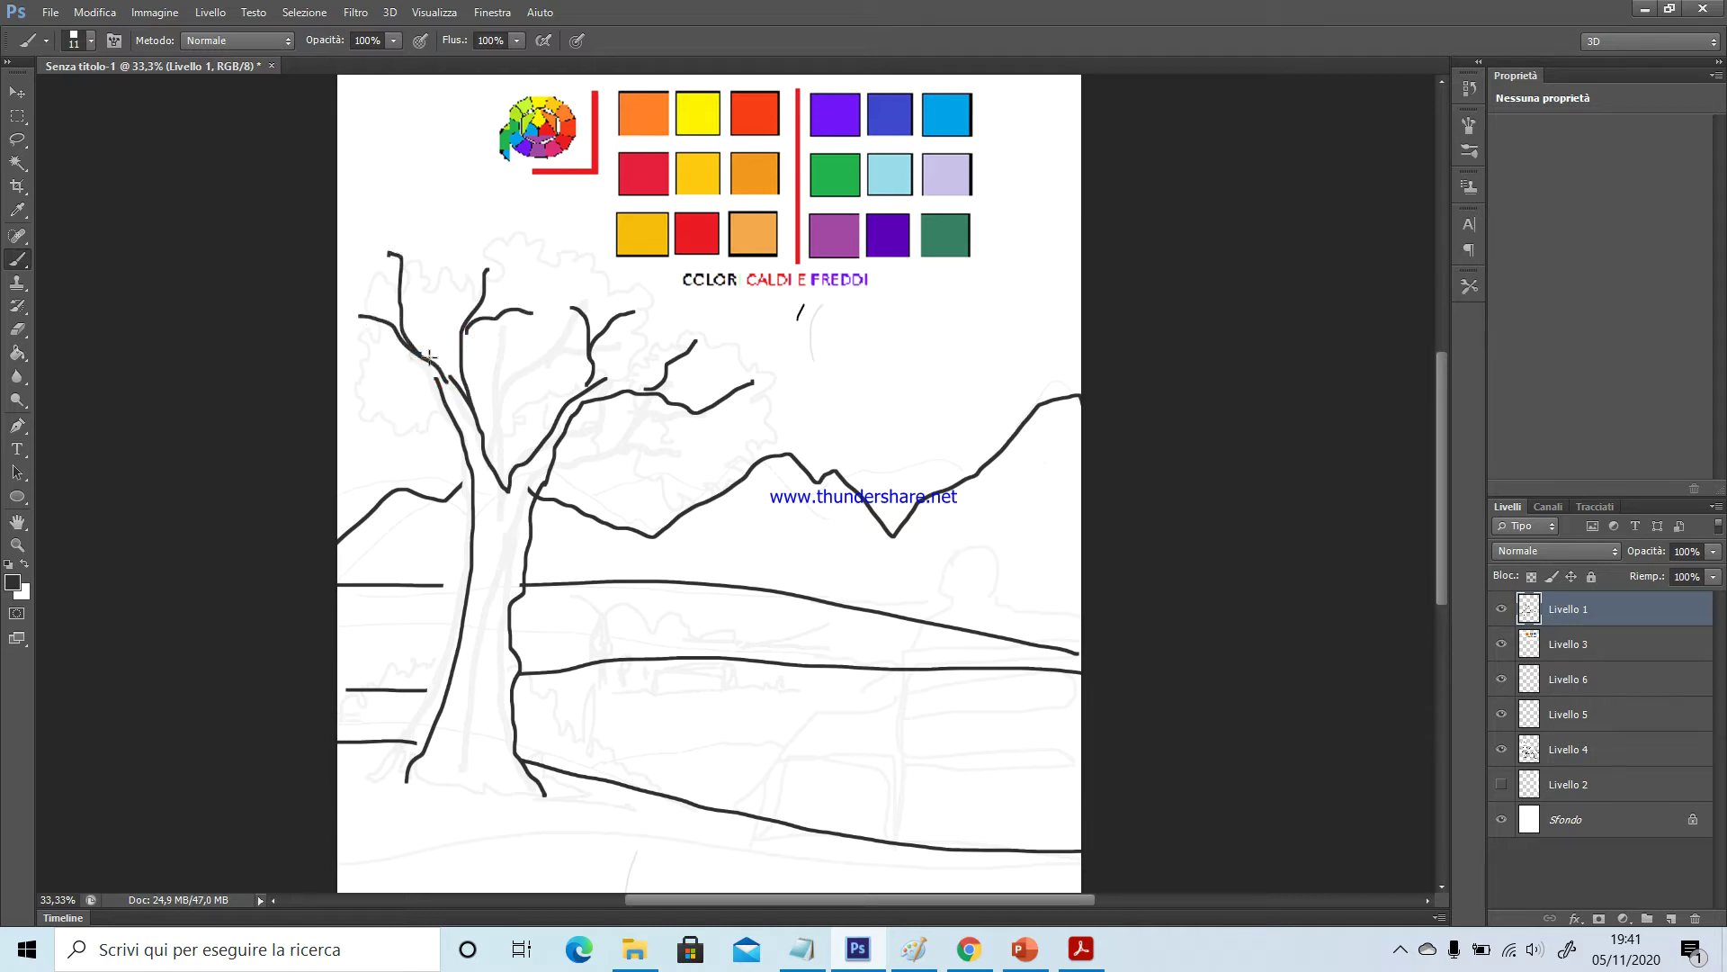
pyautogui.moveTo(436, 367); pyautogui.dragTo(385, 404)
# Outline the tree's leafy crown with its inner branch, and draw the grassy edge at the trunk's base
pyautogui.moveTo(631, 401)
pyautogui.mouseDown()
pyautogui.moveTo(638, 447)
pyautogui.moveTo(713, 481)
pyautogui.moveTo(800, 414)
pyautogui.moveTo(802, 373)
pyautogui.moveTo(707, 309)
pyautogui.moveTo(652, 340)
pyautogui.moveTo(664, 282)
pyautogui.moveTo(601, 263)
pyautogui.moveTo(579, 224)
pyautogui.moveTo(544, 246)
pyautogui.moveTo(547, 293)
pyautogui.moveTo(524, 316)
pyautogui.moveTo(525, 347)
pyautogui.moveTo(565, 363)
pyautogui.mouseUp()
pyautogui.moveTo(435, 392)
pyautogui.mouseDown()
pyautogui.moveTo(419, 424)
pyautogui.moveTo(365, 445)
pyautogui.moveTo(341, 343)
pyautogui.moveTo(355, 216)
pyautogui.moveTo(382, 189)
pyautogui.moveTo(460, 191)
pyautogui.moveTo(527, 233)
pyautogui.mouseUp()
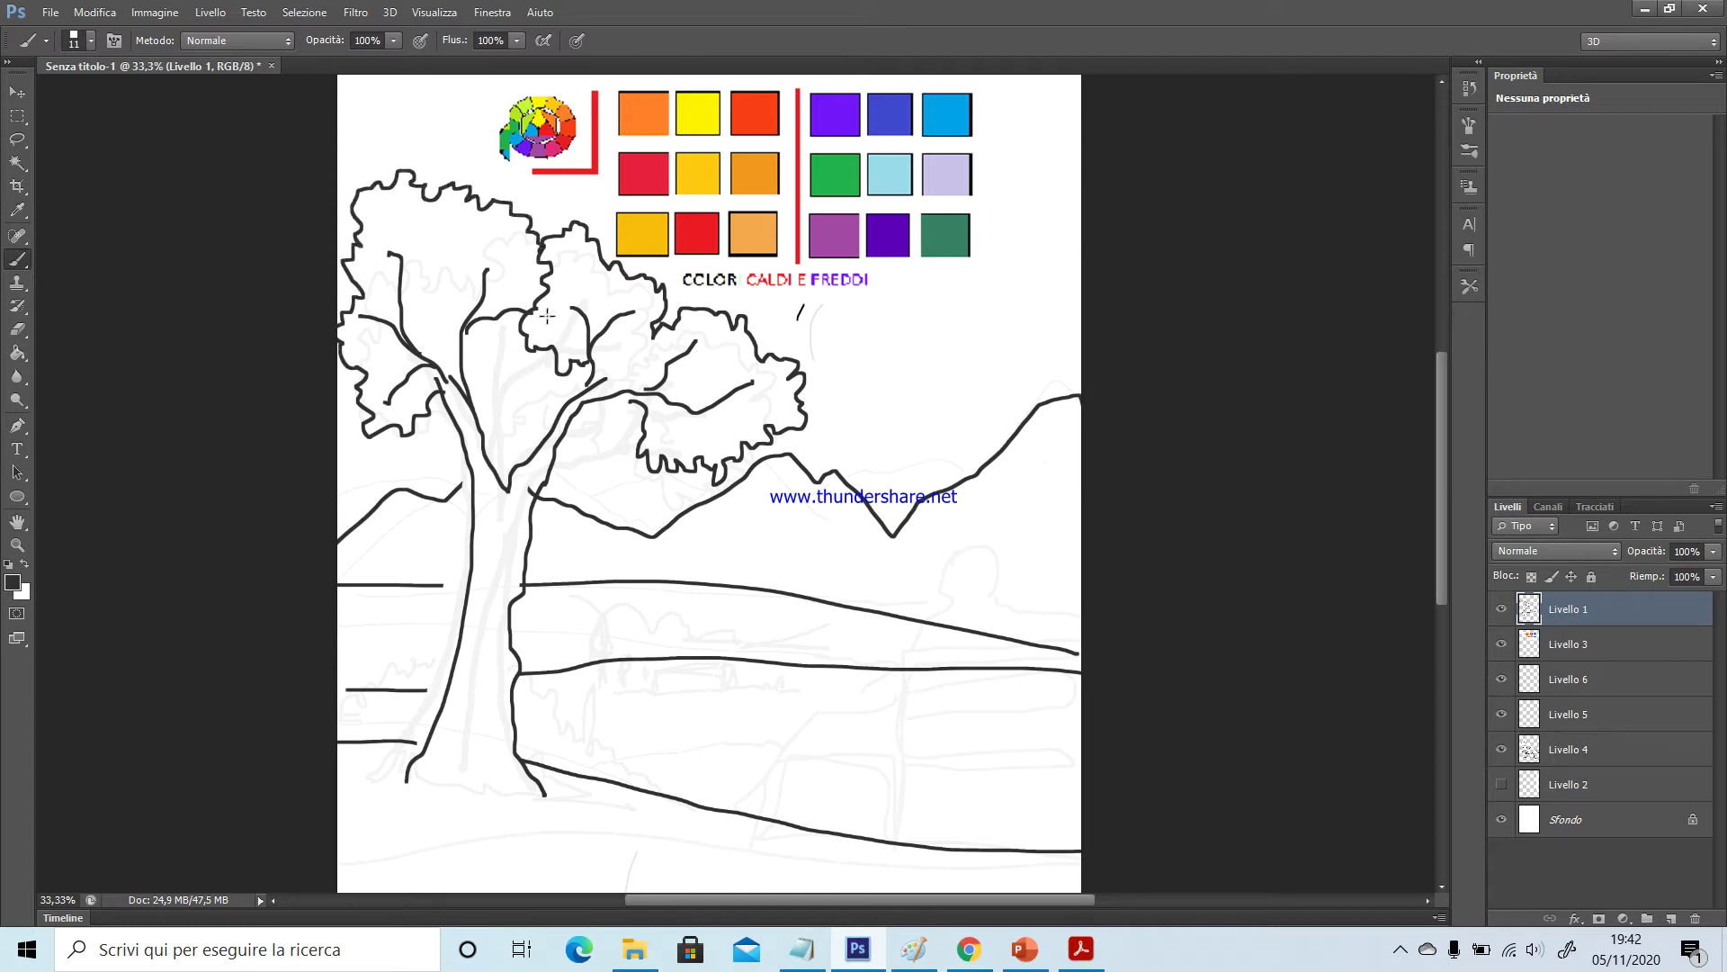
pyautogui.moveTo(531, 347); pyautogui.dragTo(474, 396)
pyautogui.moveTo(491, 457)
pyautogui.mouseDown()
pyautogui.moveTo(502, 397)
pyautogui.moveTo(535, 387)
pyautogui.moveTo(552, 353)
pyautogui.moveTo(559, 371)
pyautogui.mouseUp()
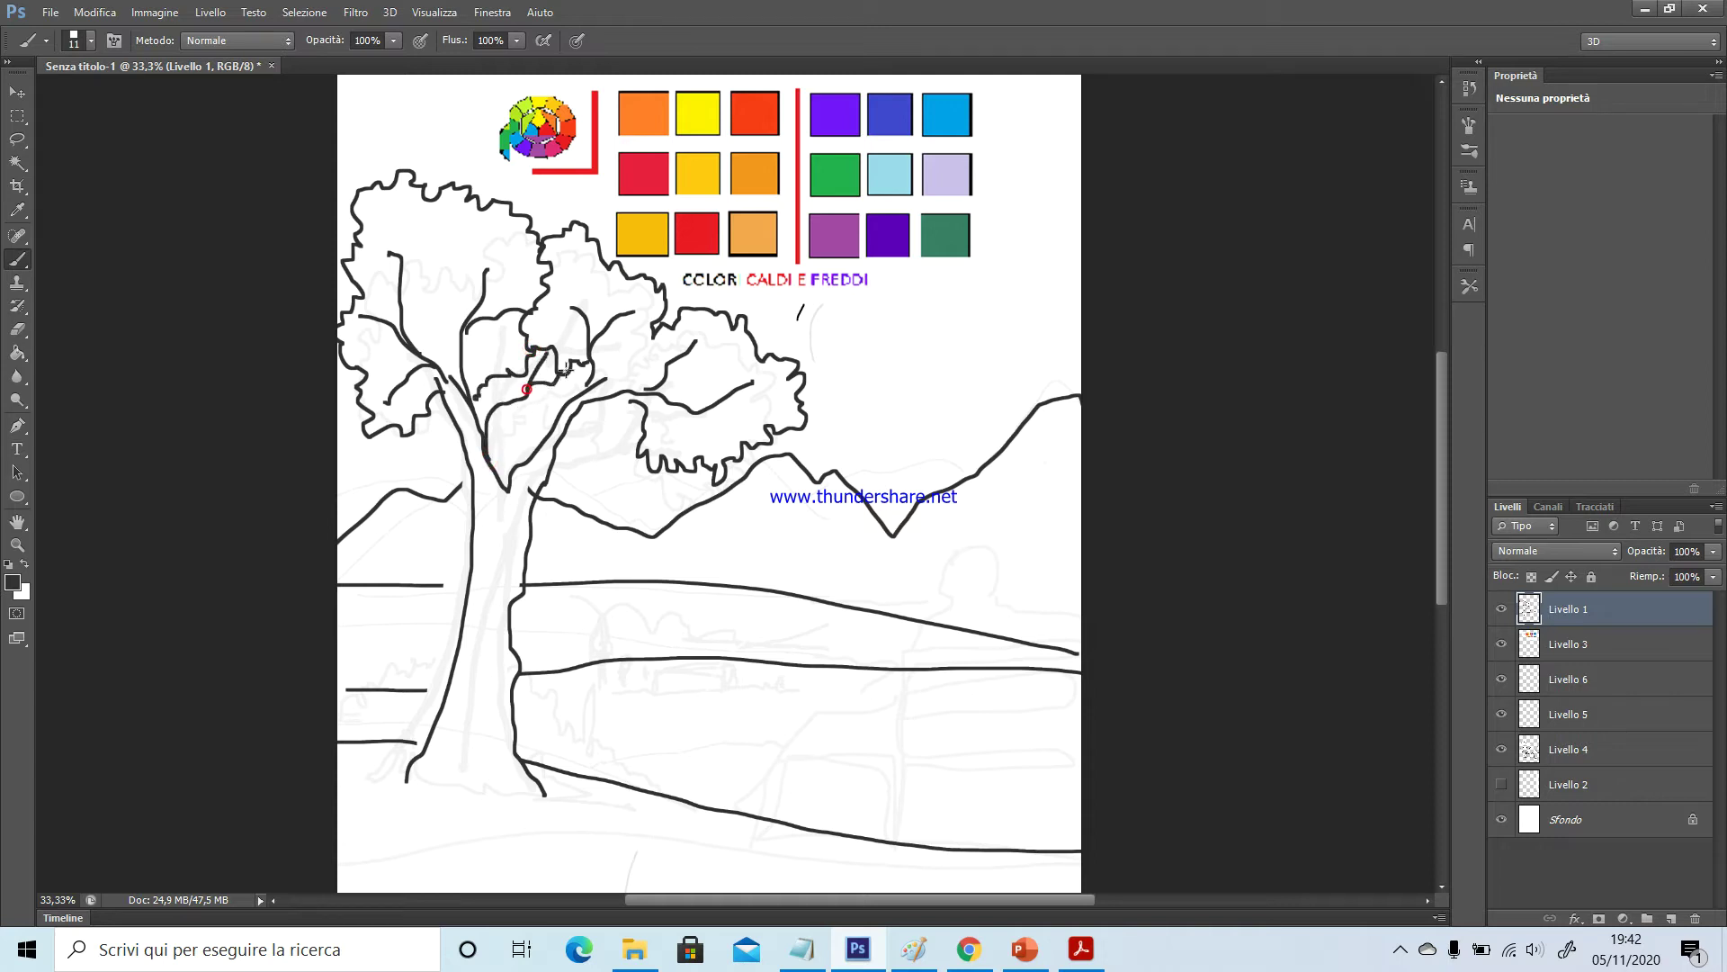
pyautogui.moveTo(362, 775)
pyautogui.mouseDown()
pyautogui.moveTo(448, 753)
pyautogui.moveTo(709, 843)
pyautogui.mouseUp()
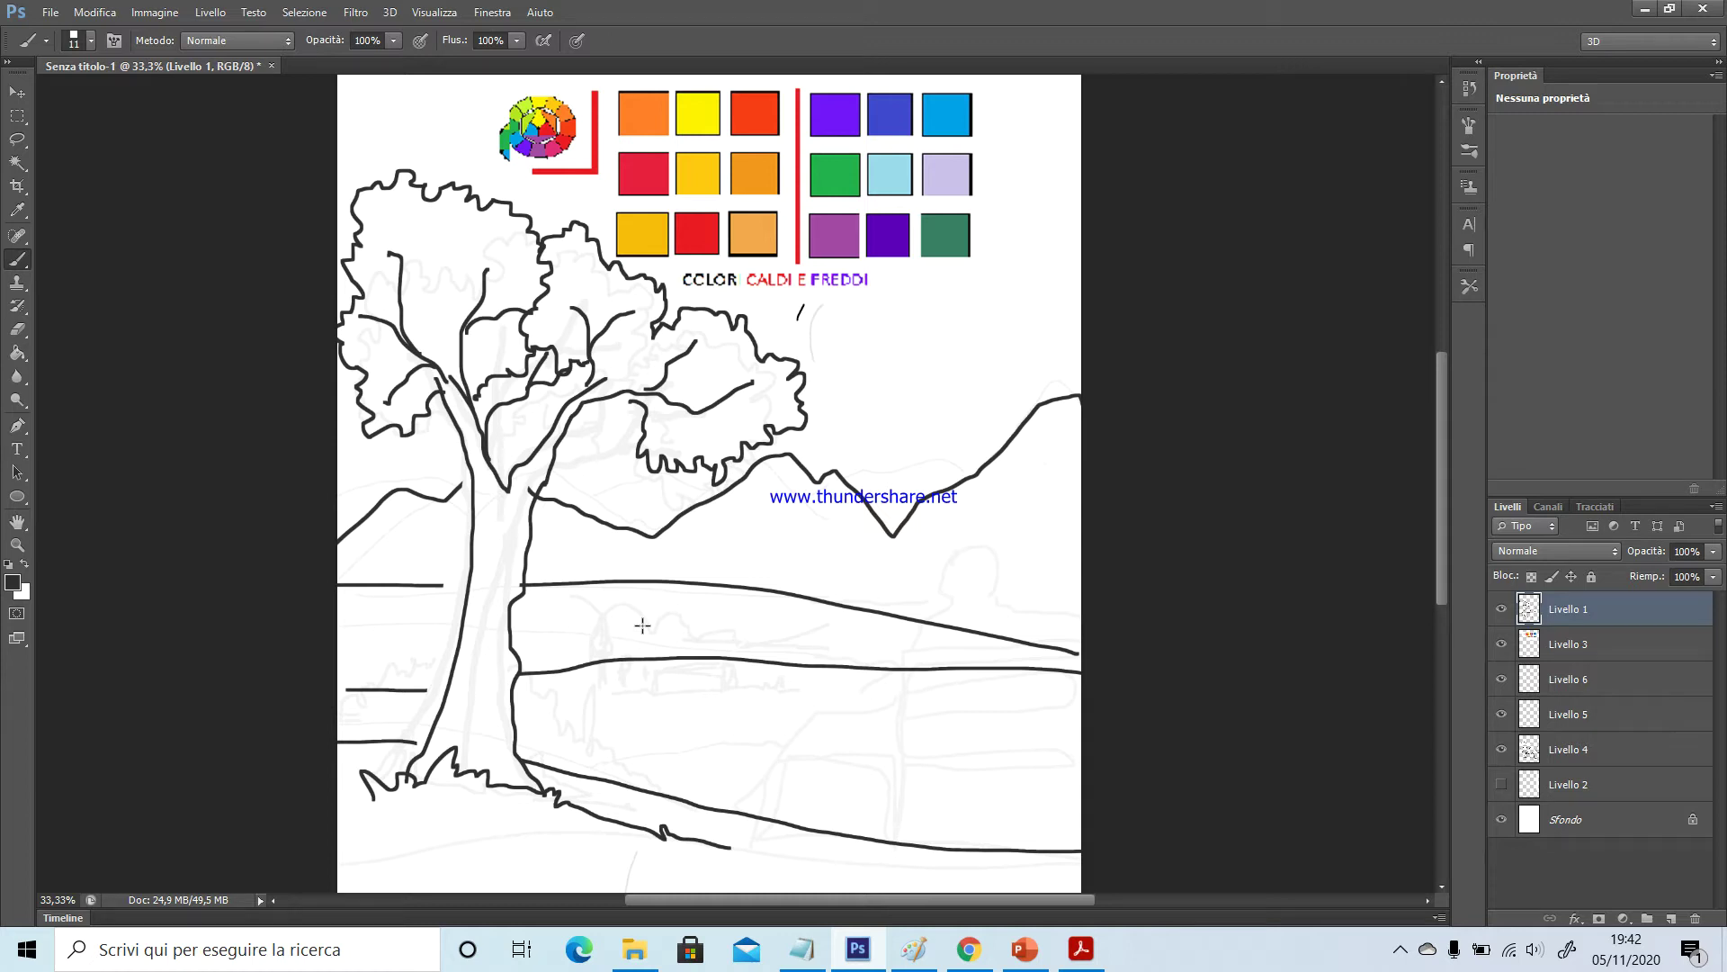
# Draw a small house with its ground line in the field, and a straight horizon line with small marks below it
pyautogui.moveTo(648, 623)
pyautogui.mouseDown()
pyautogui.moveTo(722, 622)
pyautogui.moveTo(639, 648)
pyautogui.moveTo(644, 628)
pyautogui.moveTo(730, 625)
pyautogui.moveTo(639, 626)
pyautogui.moveTo(662, 609)
pyautogui.moveTo(739, 610)
pyautogui.moveTo(716, 634)
pyautogui.moveTo(796, 646)
pyautogui.moveTo(587, 645)
pyautogui.mouseUp()
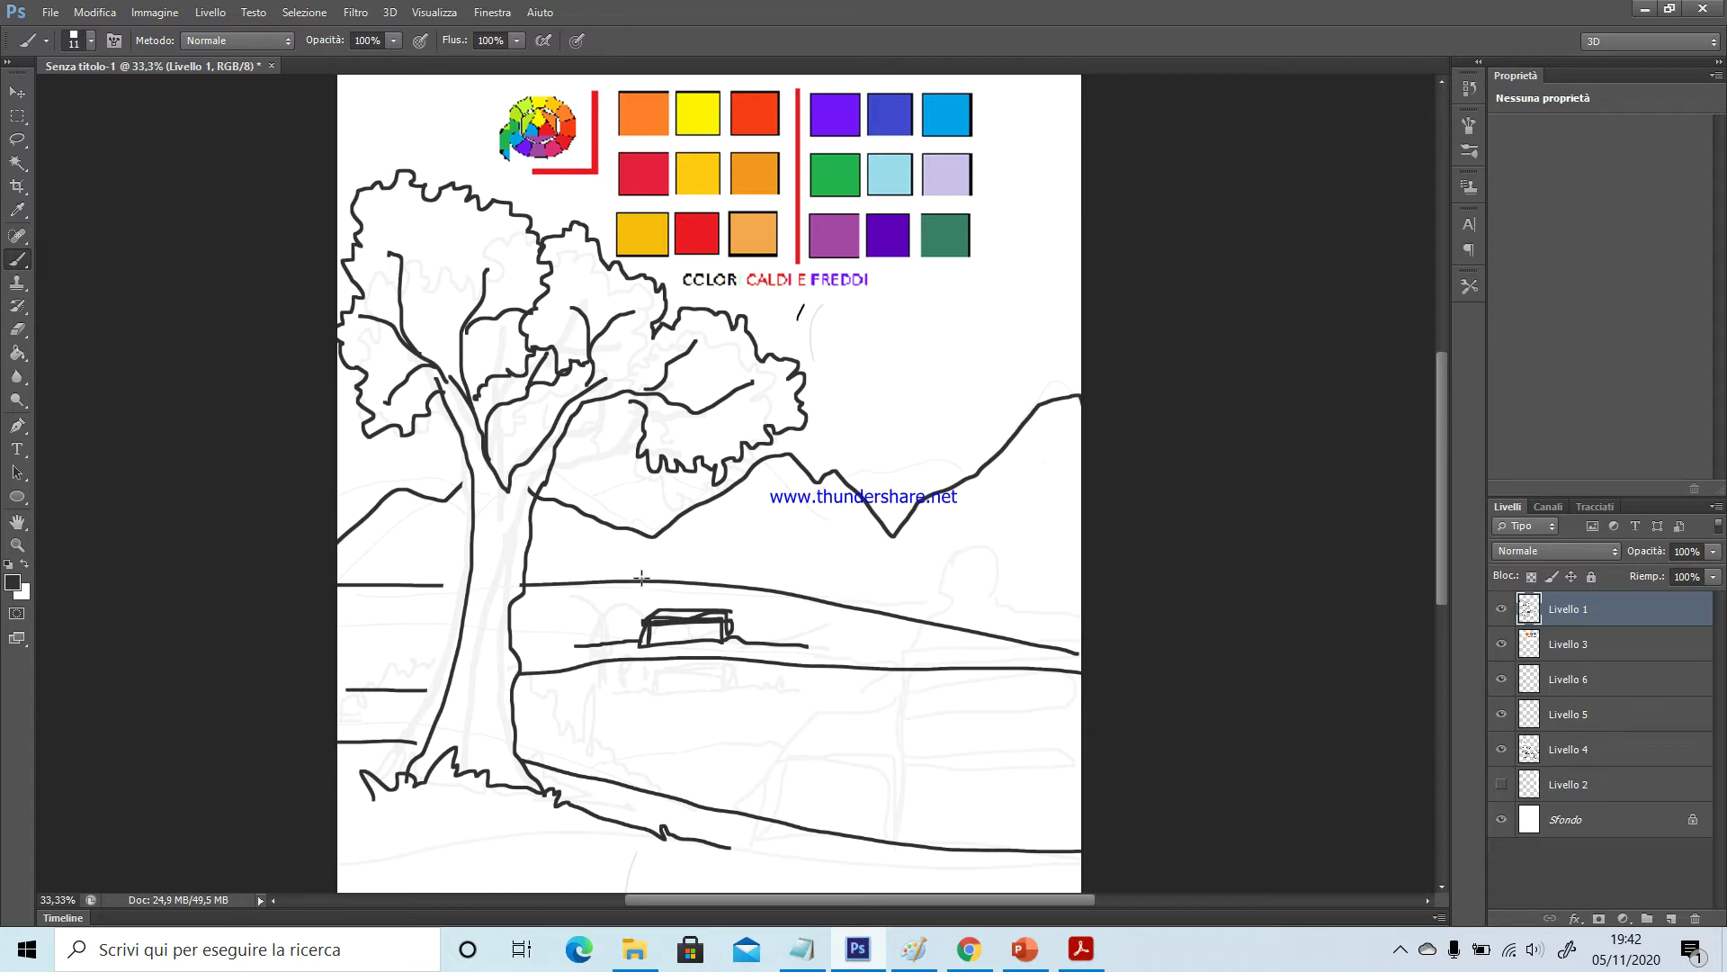
pyautogui.moveTo(657, 579); pyautogui.dragTo(1095, 588)
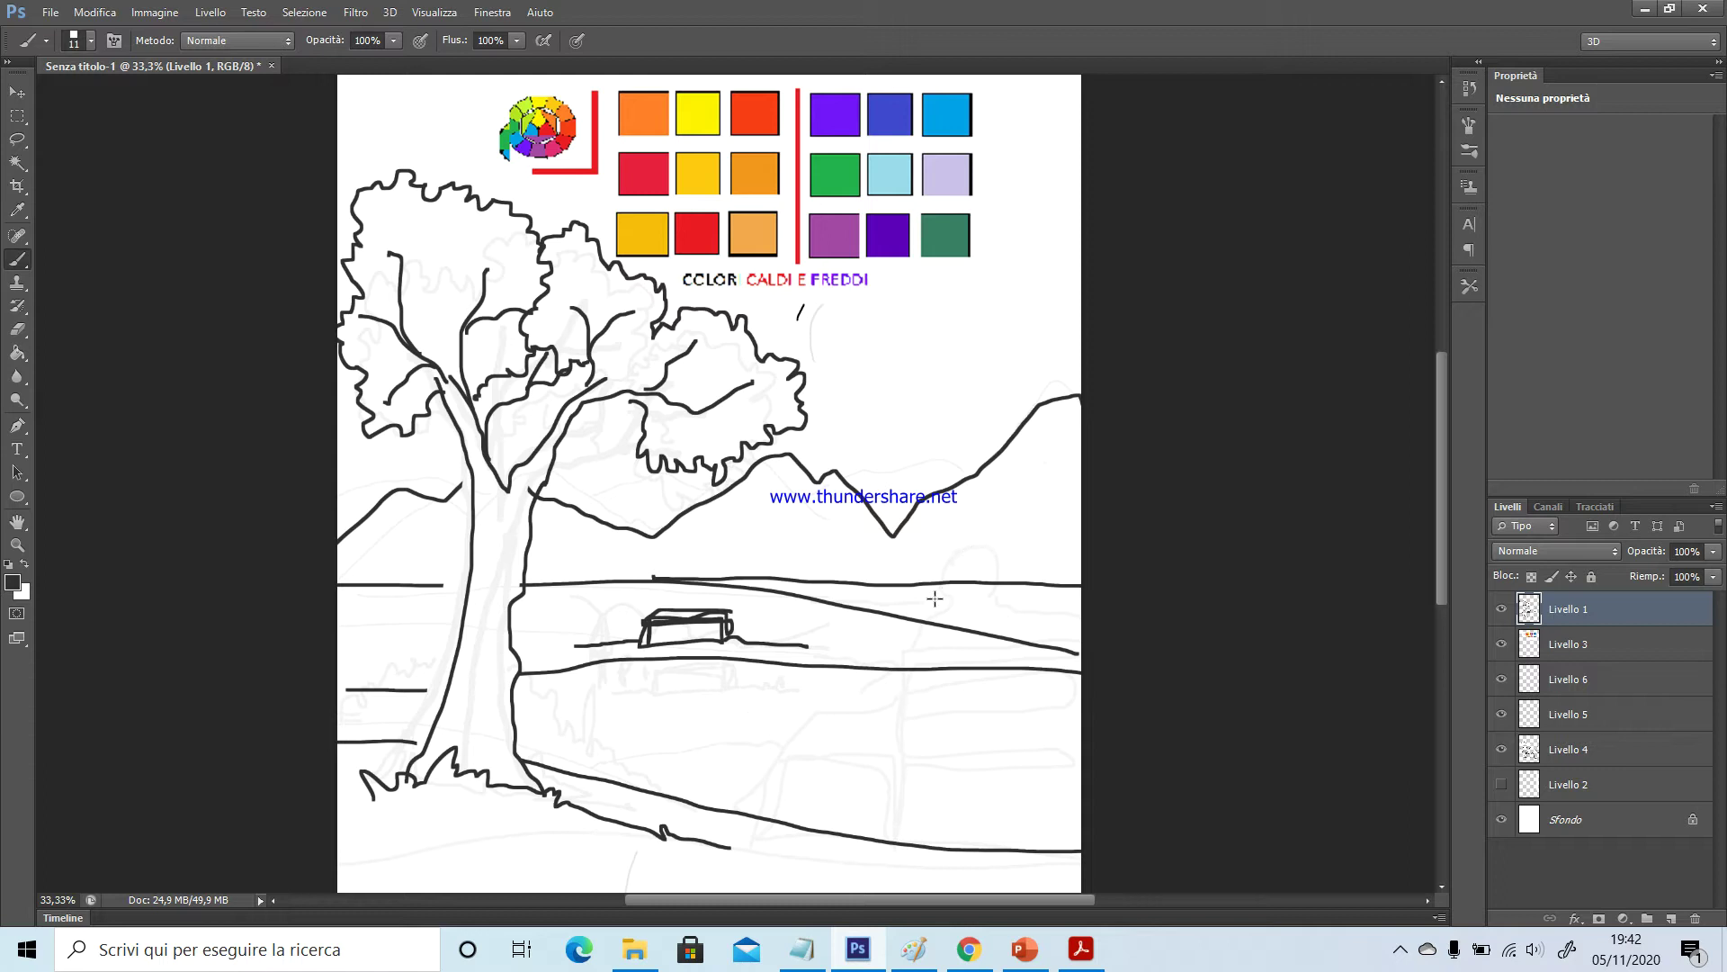
pyautogui.moveTo(934, 598); pyautogui.dragTo(990, 627)
pyautogui.click(1058, 624)
# Draw jagged bush outlines on both sides of the tree trunk
pyautogui.moveTo(519, 733)
pyautogui.mouseDown()
pyautogui.moveTo(584, 714)
pyautogui.moveTo(596, 740)
pyautogui.moveTo(631, 735)
pyautogui.moveTo(641, 757)
pyautogui.moveTo(664, 710)
pyautogui.moveTo(696, 699)
pyautogui.moveTo(691, 728)
pyautogui.moveTo(715, 722)
pyautogui.moveTo(725, 752)
pyautogui.moveTo(815, 813)
pyautogui.mouseUp()
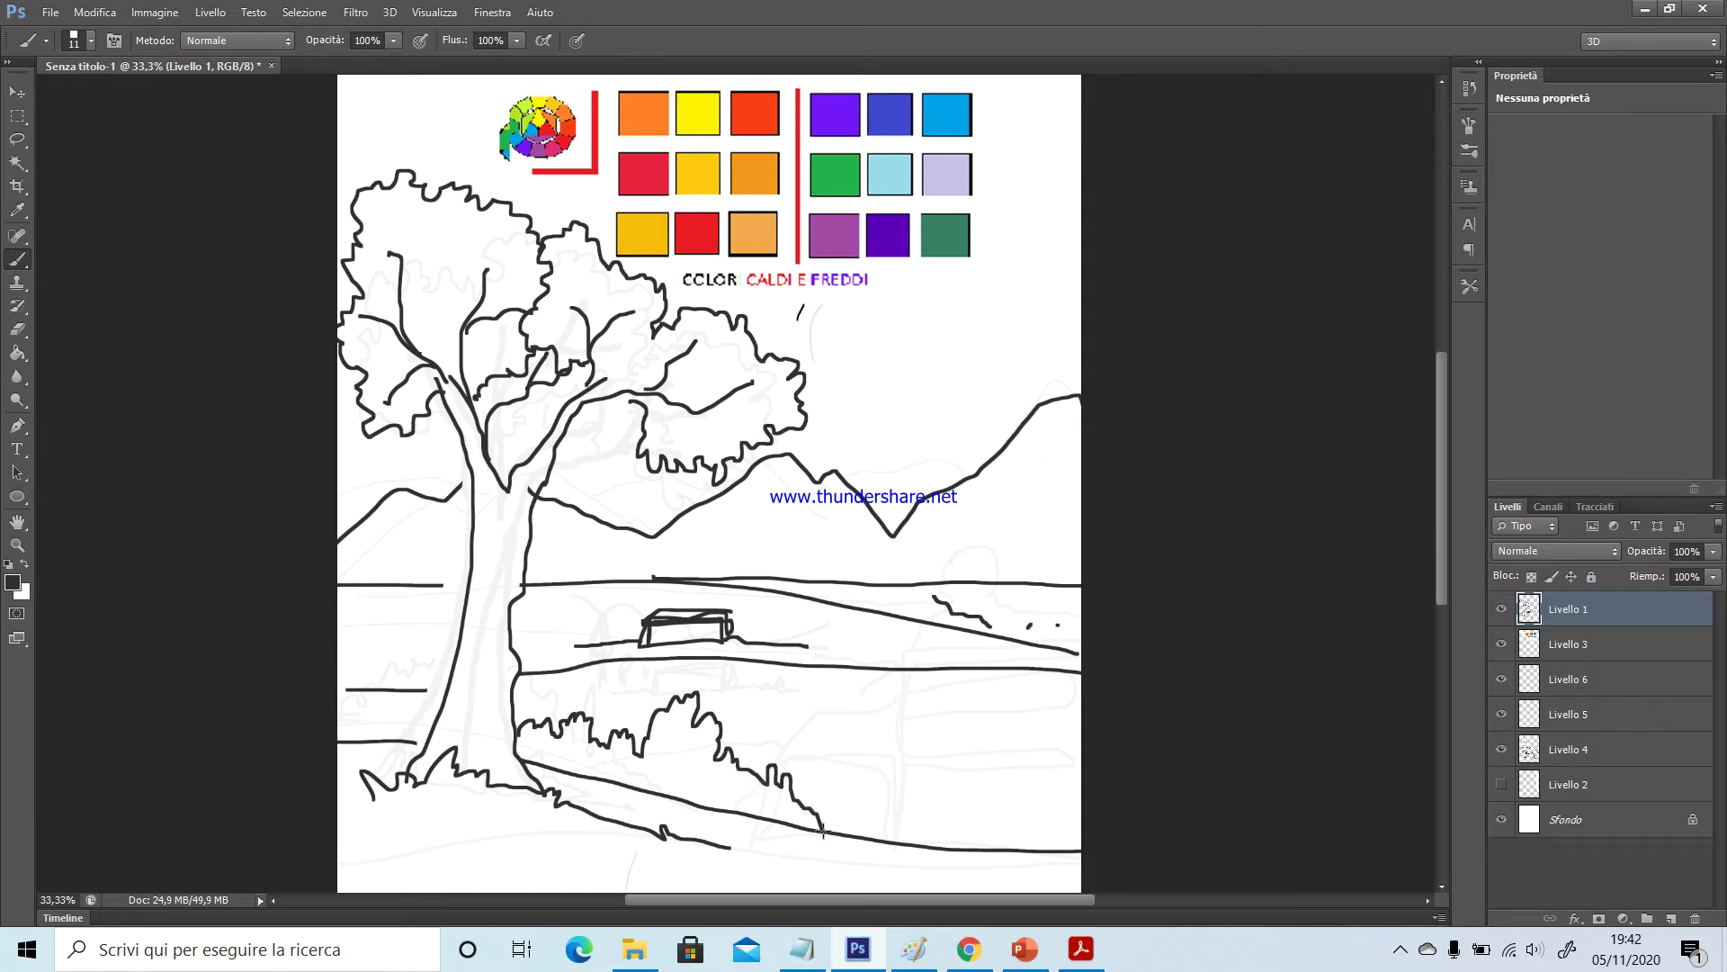
pyautogui.moveTo(440, 717); pyautogui.dragTo(347, 719)
# Draw the foreground bench with its backrest slats, seat and legs, plus the ground line beneath it
pyautogui.moveTo(776, 840)
pyautogui.mouseDown()
pyautogui.moveTo(789, 762)
pyautogui.moveTo(773, 850)
pyautogui.moveTo(786, 767)
pyautogui.moveTo(876, 769)
pyautogui.moveTo(874, 857)
pyautogui.moveTo(883, 779)
pyautogui.moveTo(1049, 780)
pyautogui.moveTo(866, 762)
pyautogui.moveTo(987, 775)
pyautogui.mouseUp()
pyautogui.moveTo(890, 699)
pyautogui.mouseDown()
pyautogui.moveTo(914, 657)
pyautogui.moveTo(1088, 670)
pyautogui.moveTo(1045, 689)
pyautogui.moveTo(904, 685)
pyautogui.moveTo(897, 718)
pyautogui.moveTo(1091, 721)
pyautogui.moveTo(1079, 736)
pyautogui.moveTo(871, 720)
pyautogui.moveTo(890, 759)
pyautogui.moveTo(899, 658)
pyautogui.moveTo(876, 750)
pyautogui.mouseUp()
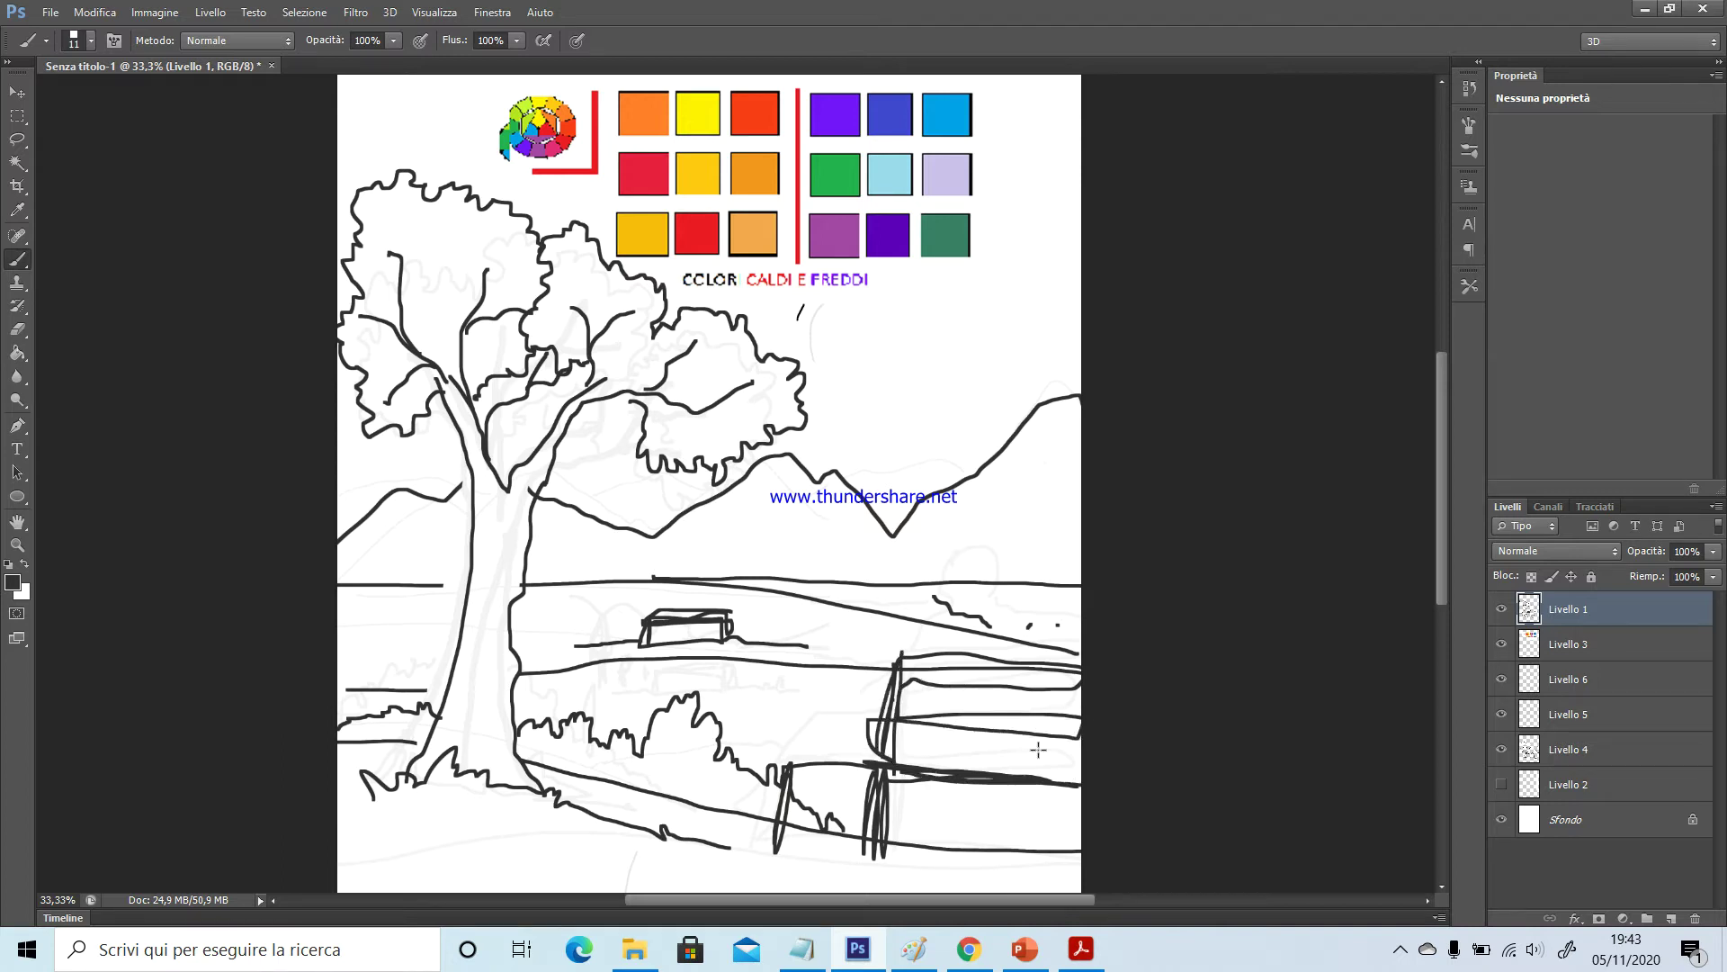
pyautogui.moveTo(902, 718); pyautogui.dragTo(1069, 730)
pyautogui.moveTo(874, 755); pyautogui.dragTo(791, 765)
pyautogui.moveTo(776, 847); pyautogui.dragTo(1057, 871)
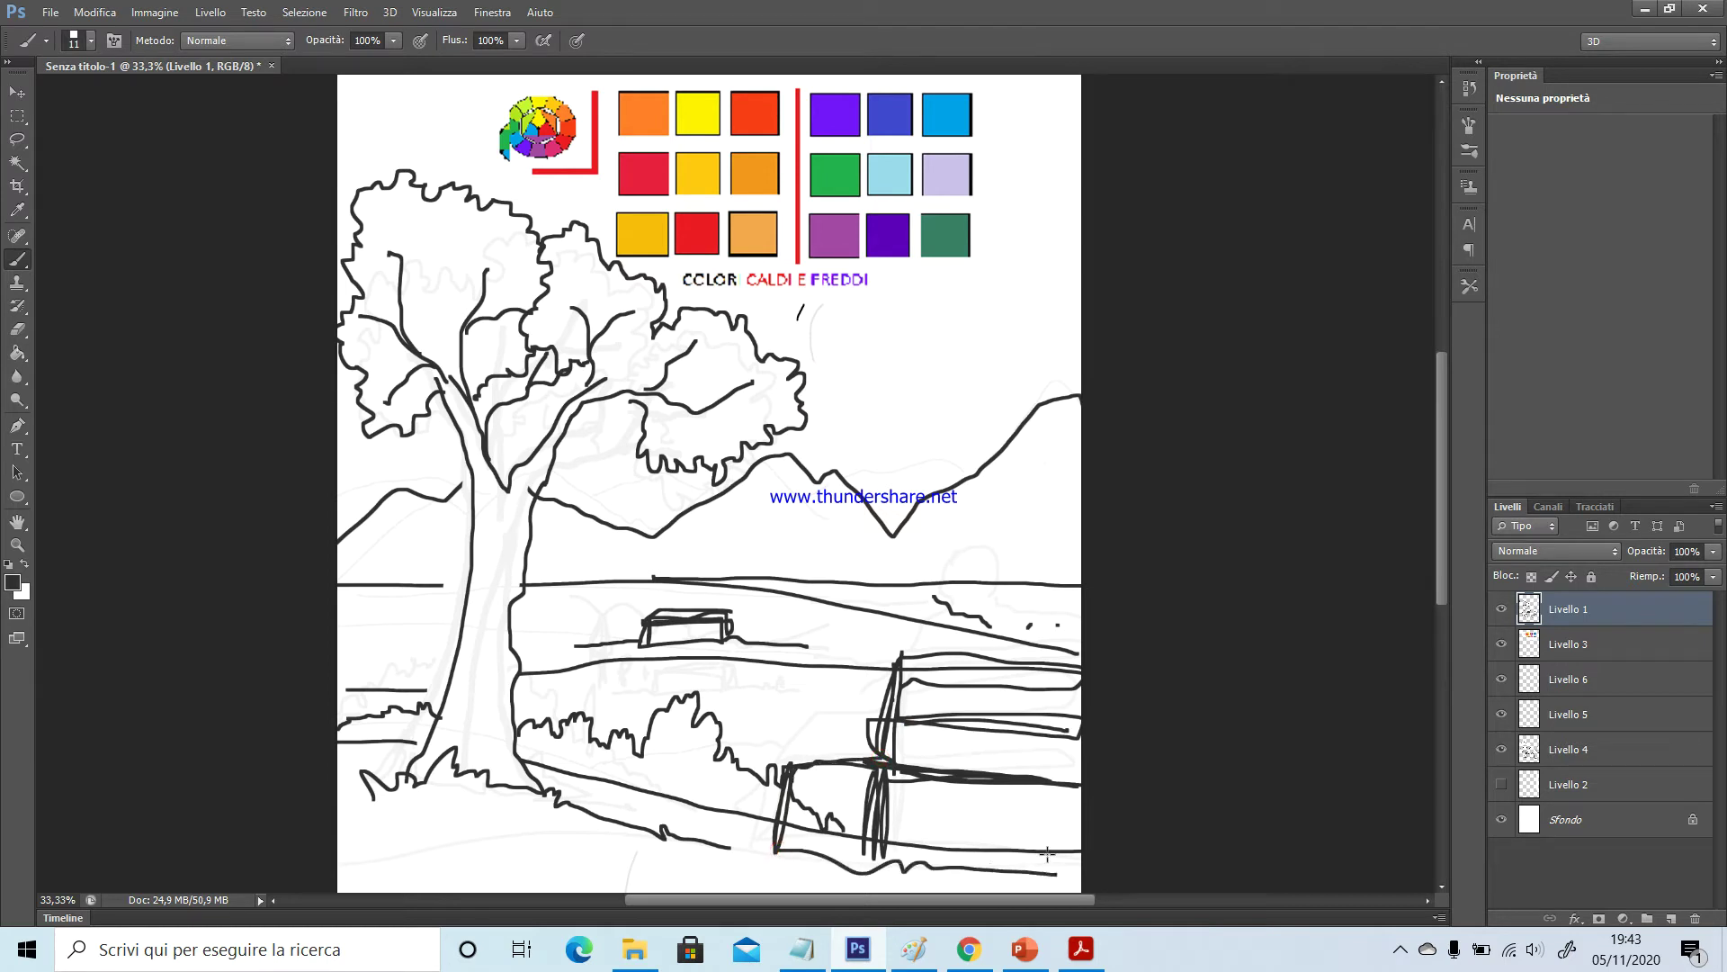
# Erase the field, bush and ground lines that overlap the seated figure and the bench
pyautogui.click(17, 328)
pyautogui.moveTo(857, 673)
pyautogui.mouseDown()
pyautogui.moveTo(895, 623)
pyautogui.moveTo(983, 607)
pyautogui.moveTo(936, 601)
pyautogui.mouseUp()
pyautogui.moveTo(810, 705)
pyautogui.mouseDown()
pyautogui.moveTo(756, 814)
pyautogui.moveTo(835, 827)
pyautogui.mouseUp()
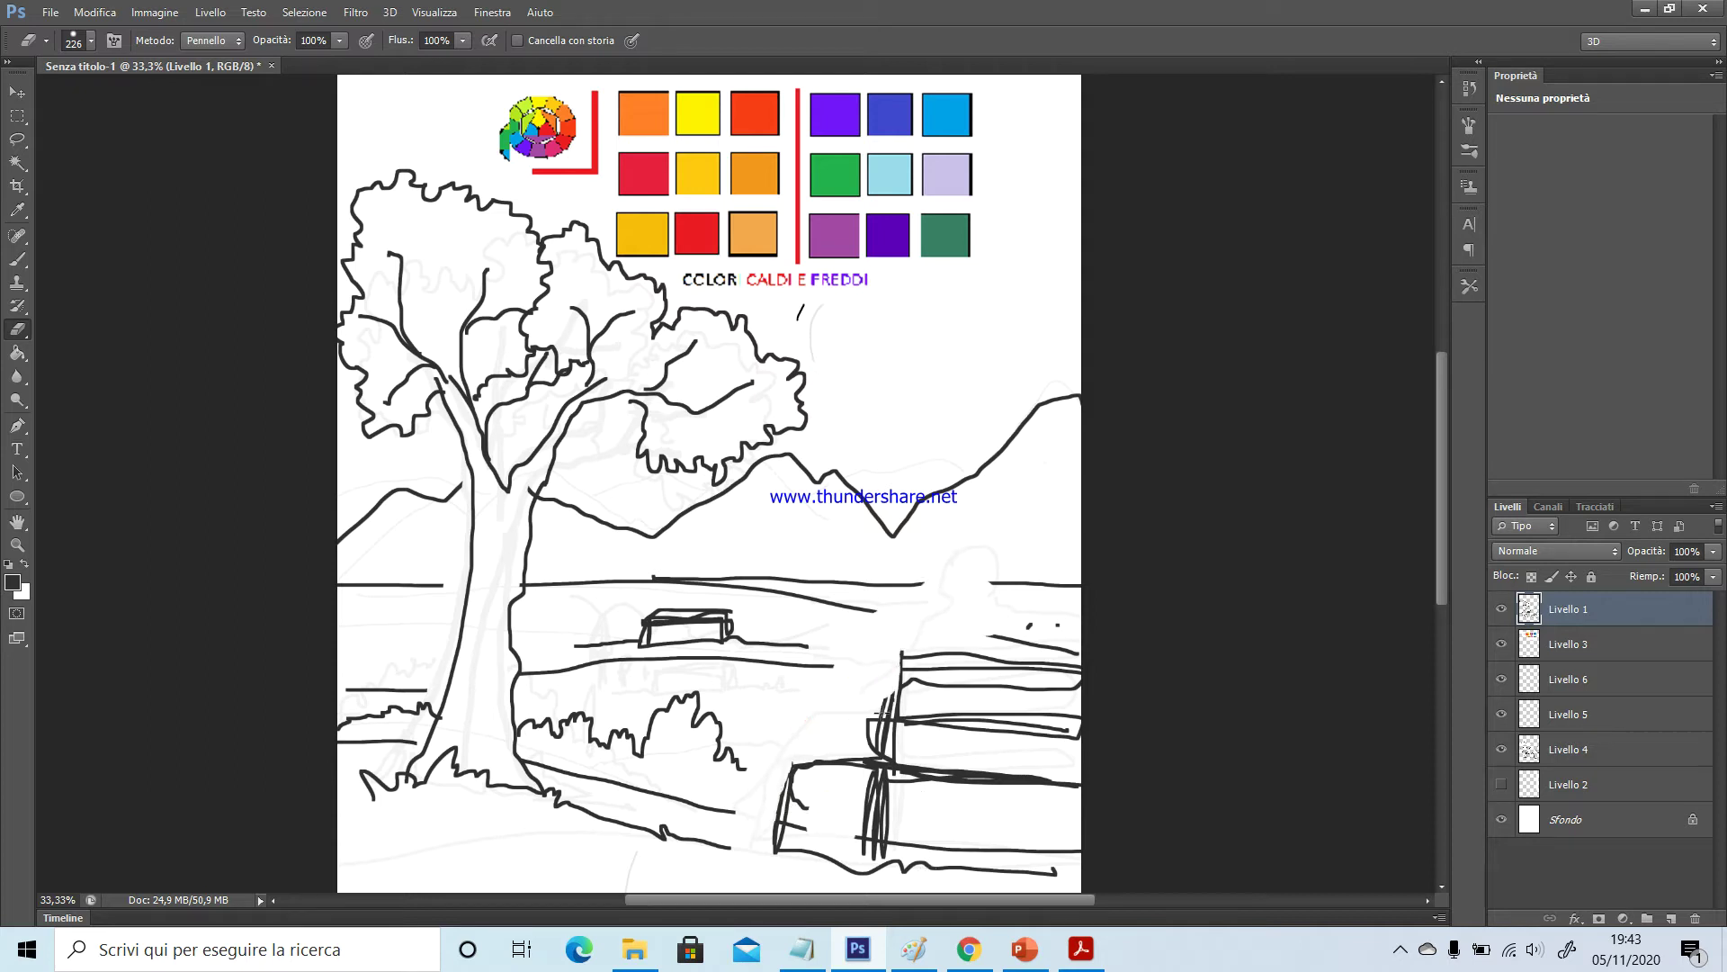
pyautogui.moveTo(857, 673)
pyautogui.mouseDown()
pyautogui.moveTo(867, 747)
pyautogui.moveTo(977, 616)
pyautogui.moveTo(1075, 633)
pyautogui.mouseUp()
# Draw the seated figure's head and shoulders above the bench and the legs extending beside and below the seat
pyautogui.click(16, 258)
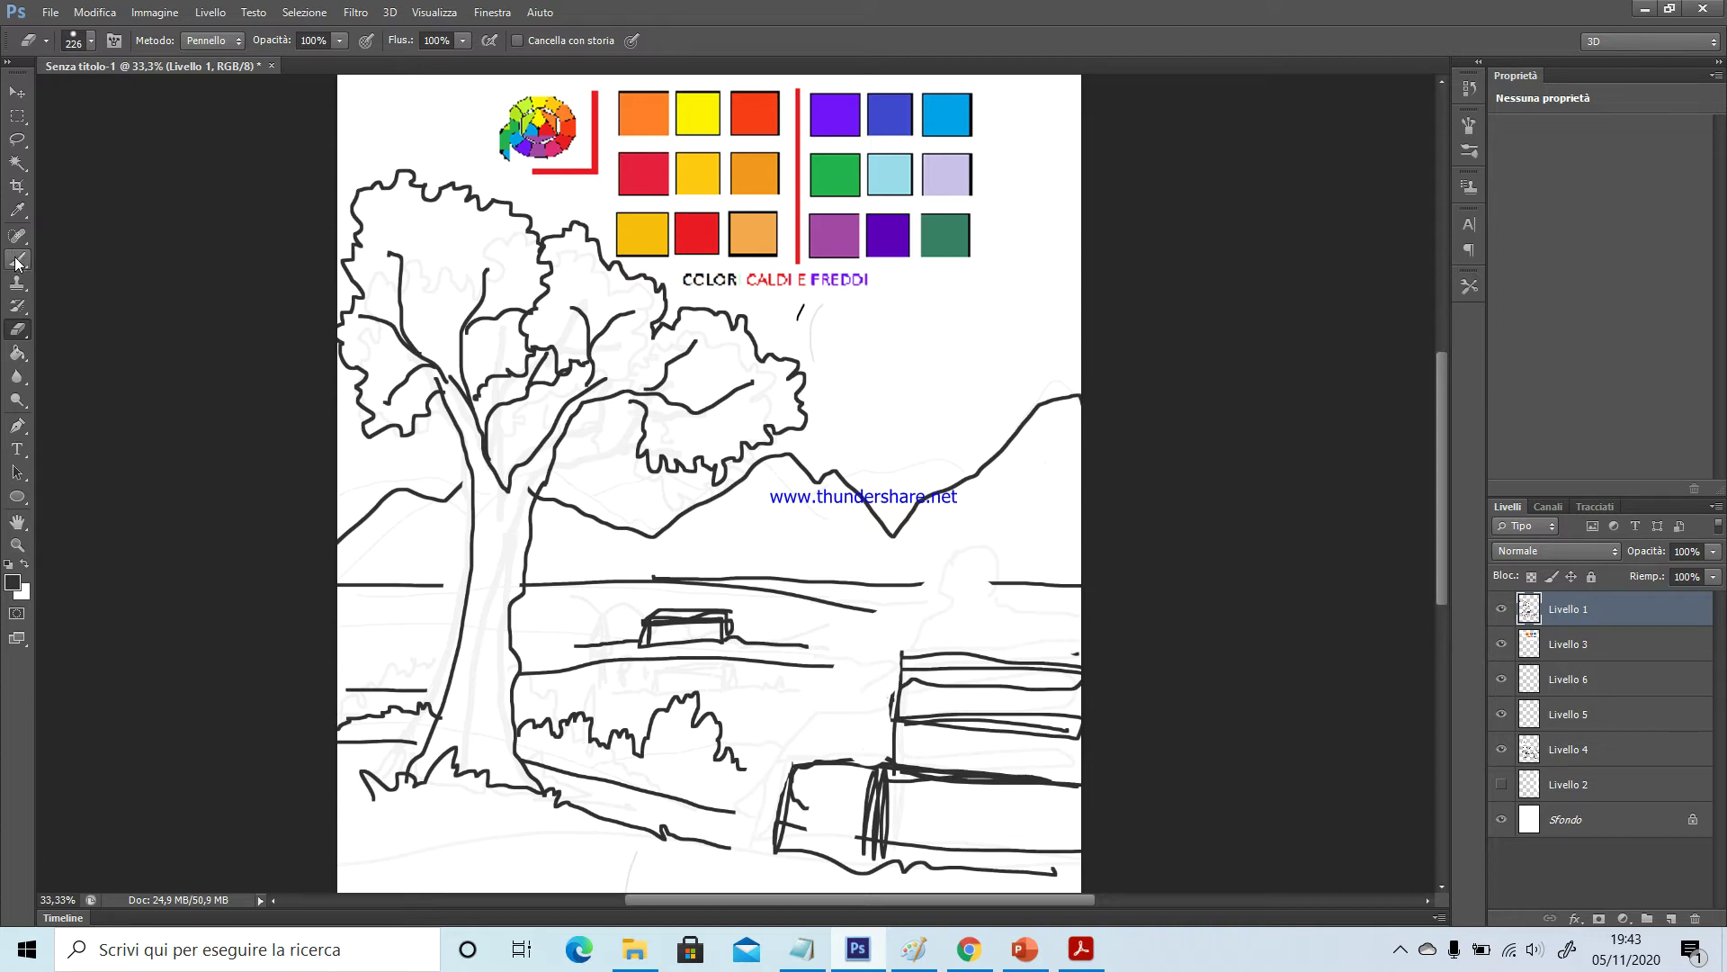
pyautogui.moveTo(938, 567)
pyautogui.mouseDown()
pyautogui.moveTo(995, 562)
pyautogui.moveTo(970, 602)
pyautogui.moveTo(936, 577)
pyautogui.moveTo(945, 608)
pyautogui.moveTo(919, 652)
pyautogui.mouseUp()
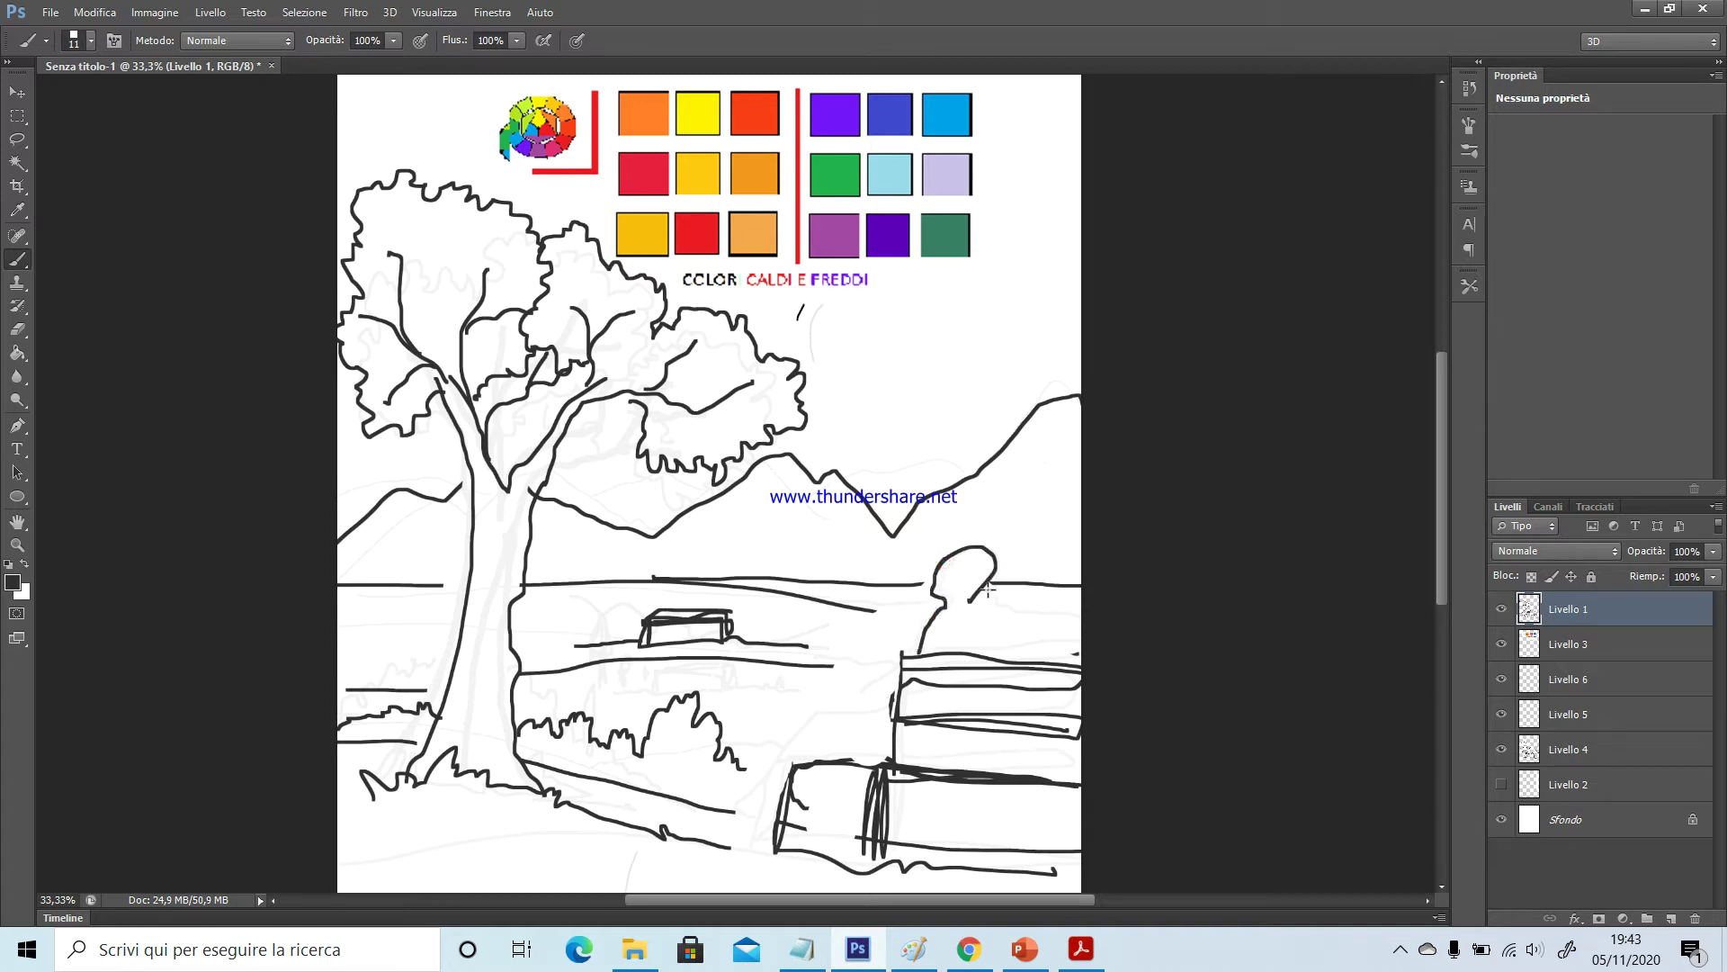
pyautogui.moveTo(972, 601); pyautogui.dragTo(1103, 655)
pyautogui.moveTo(939, 610)
pyautogui.mouseDown()
pyautogui.moveTo(859, 714)
pyautogui.moveTo(795, 730)
pyautogui.moveTo(748, 813)
pyautogui.moveTo(704, 796)
pyautogui.moveTo(757, 830)
pyautogui.mouseUp()
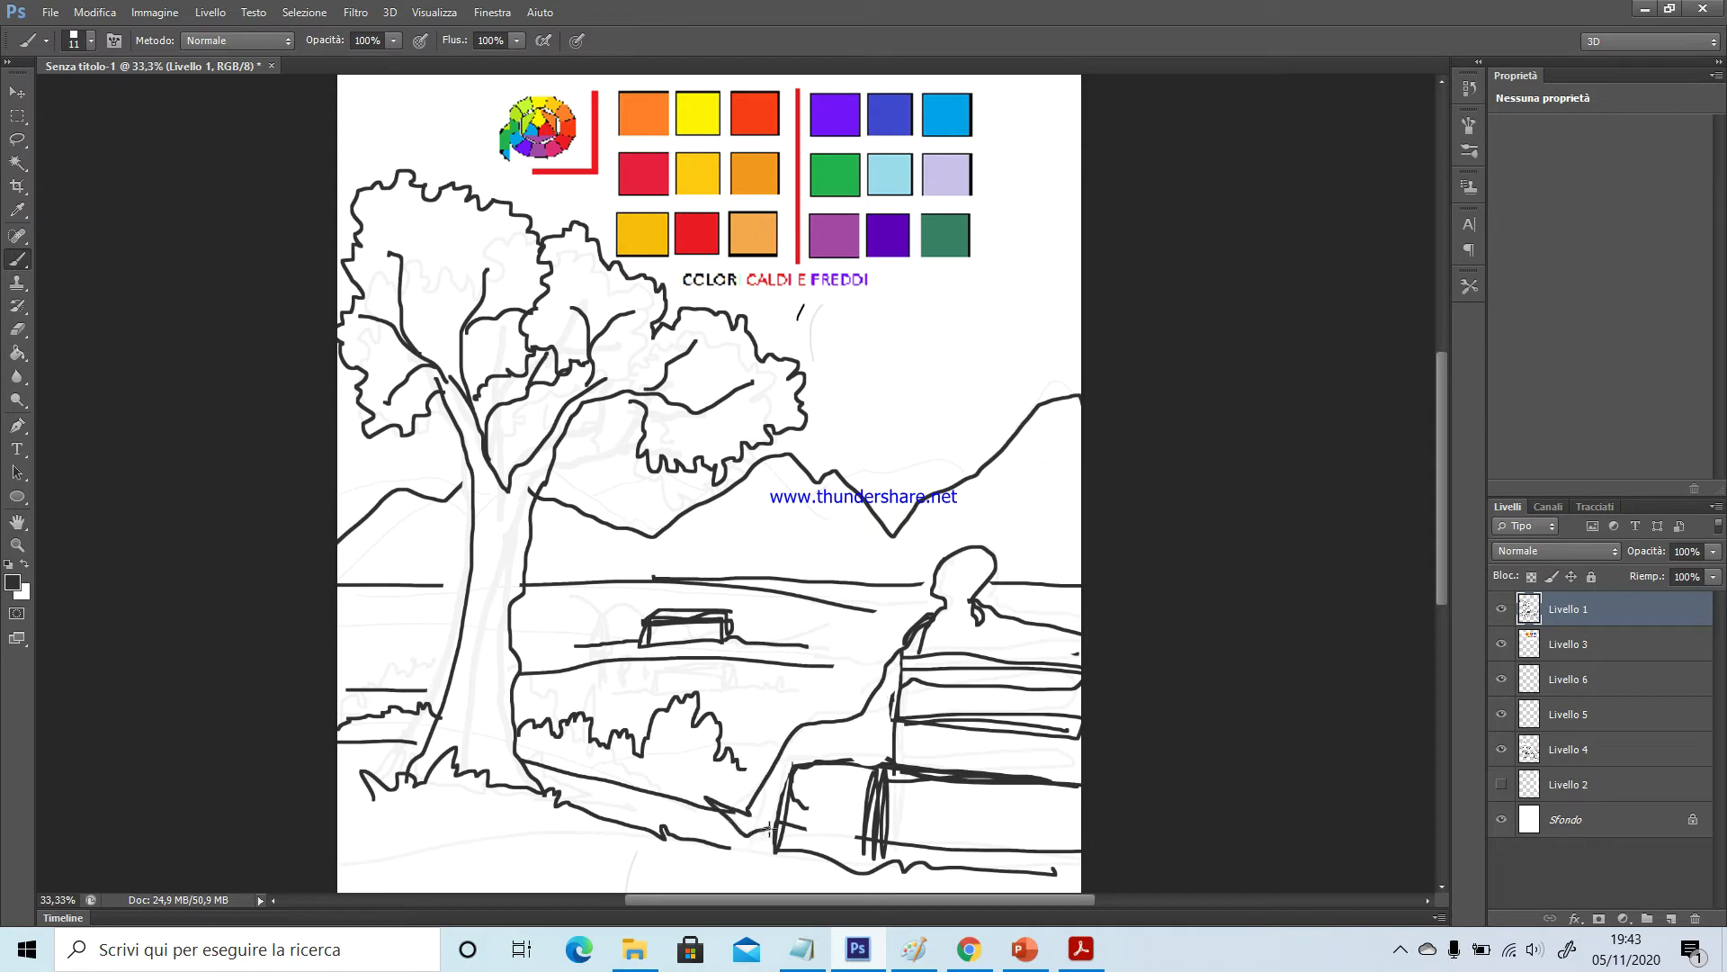
pyautogui.moveTo(803, 804)
pyautogui.mouseDown()
pyautogui.moveTo(841, 772)
pyautogui.moveTo(856, 831)
pyautogui.mouseUp()
# Erase and redraw the figure's near shoulder, and draw the raised arm holding an open book
pyautogui.click(17, 329)
pyautogui.moveTo(929, 629)
pyautogui.mouseDown()
pyautogui.moveTo(915, 639)
pyautogui.moveTo(926, 617)
pyautogui.mouseUp()
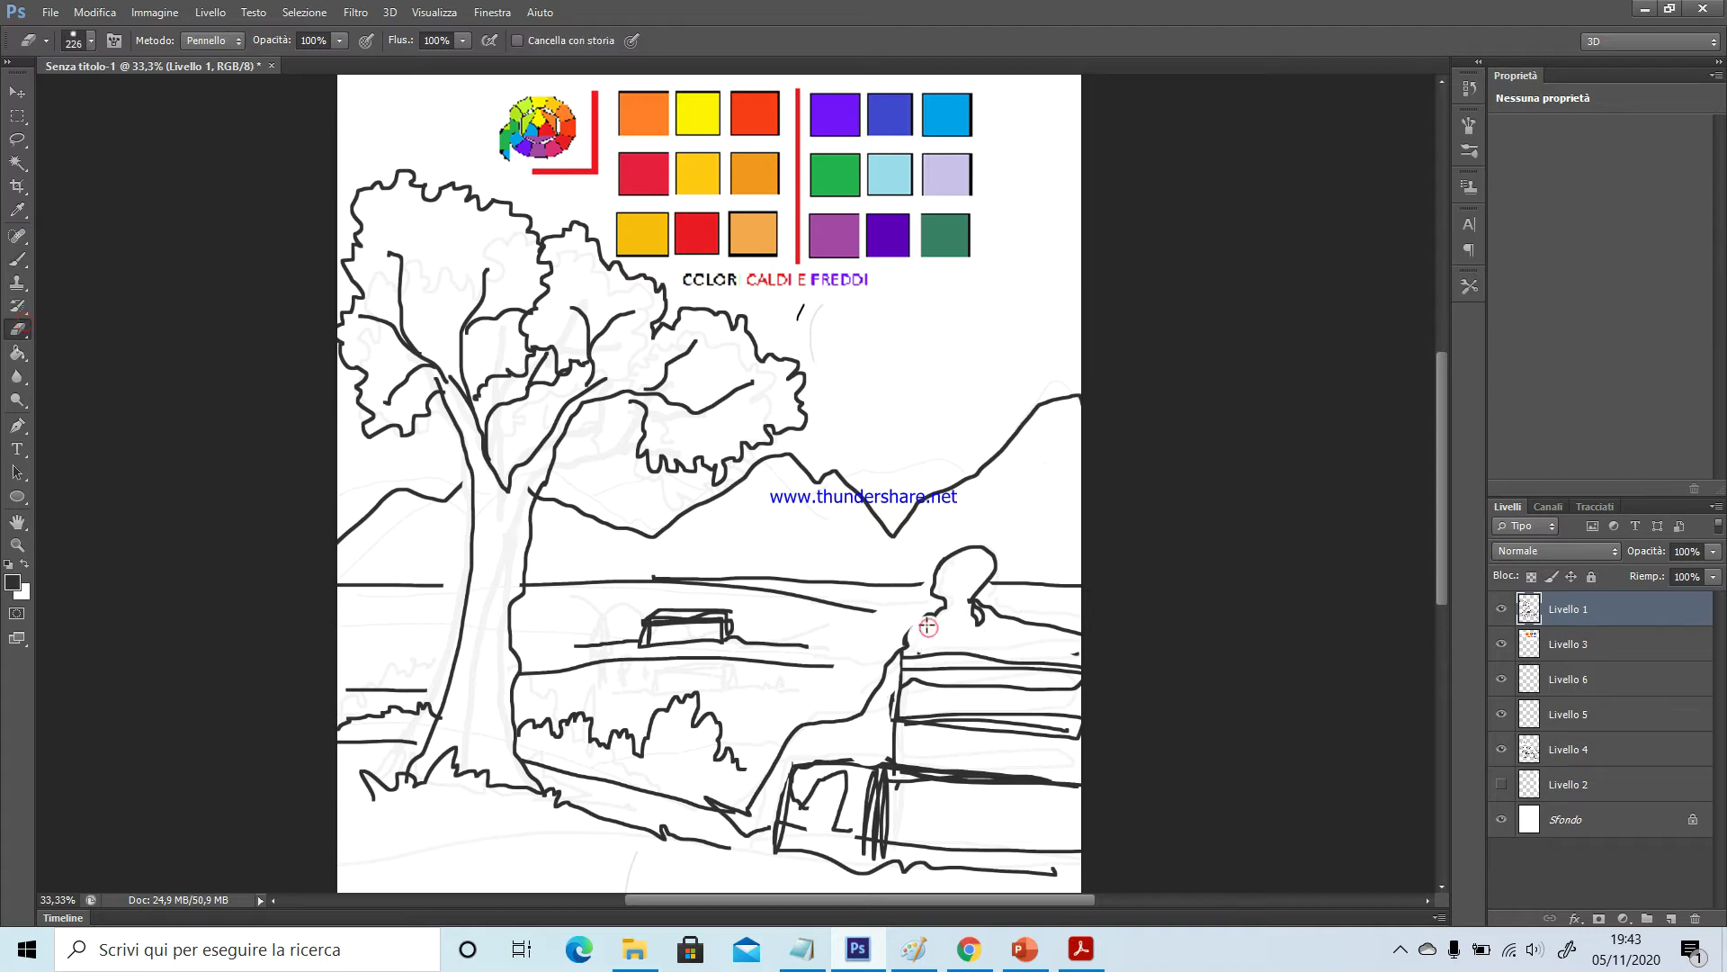
pyautogui.click(19, 260)
pyautogui.moveTo(932, 613); pyautogui.dragTo(903, 647)
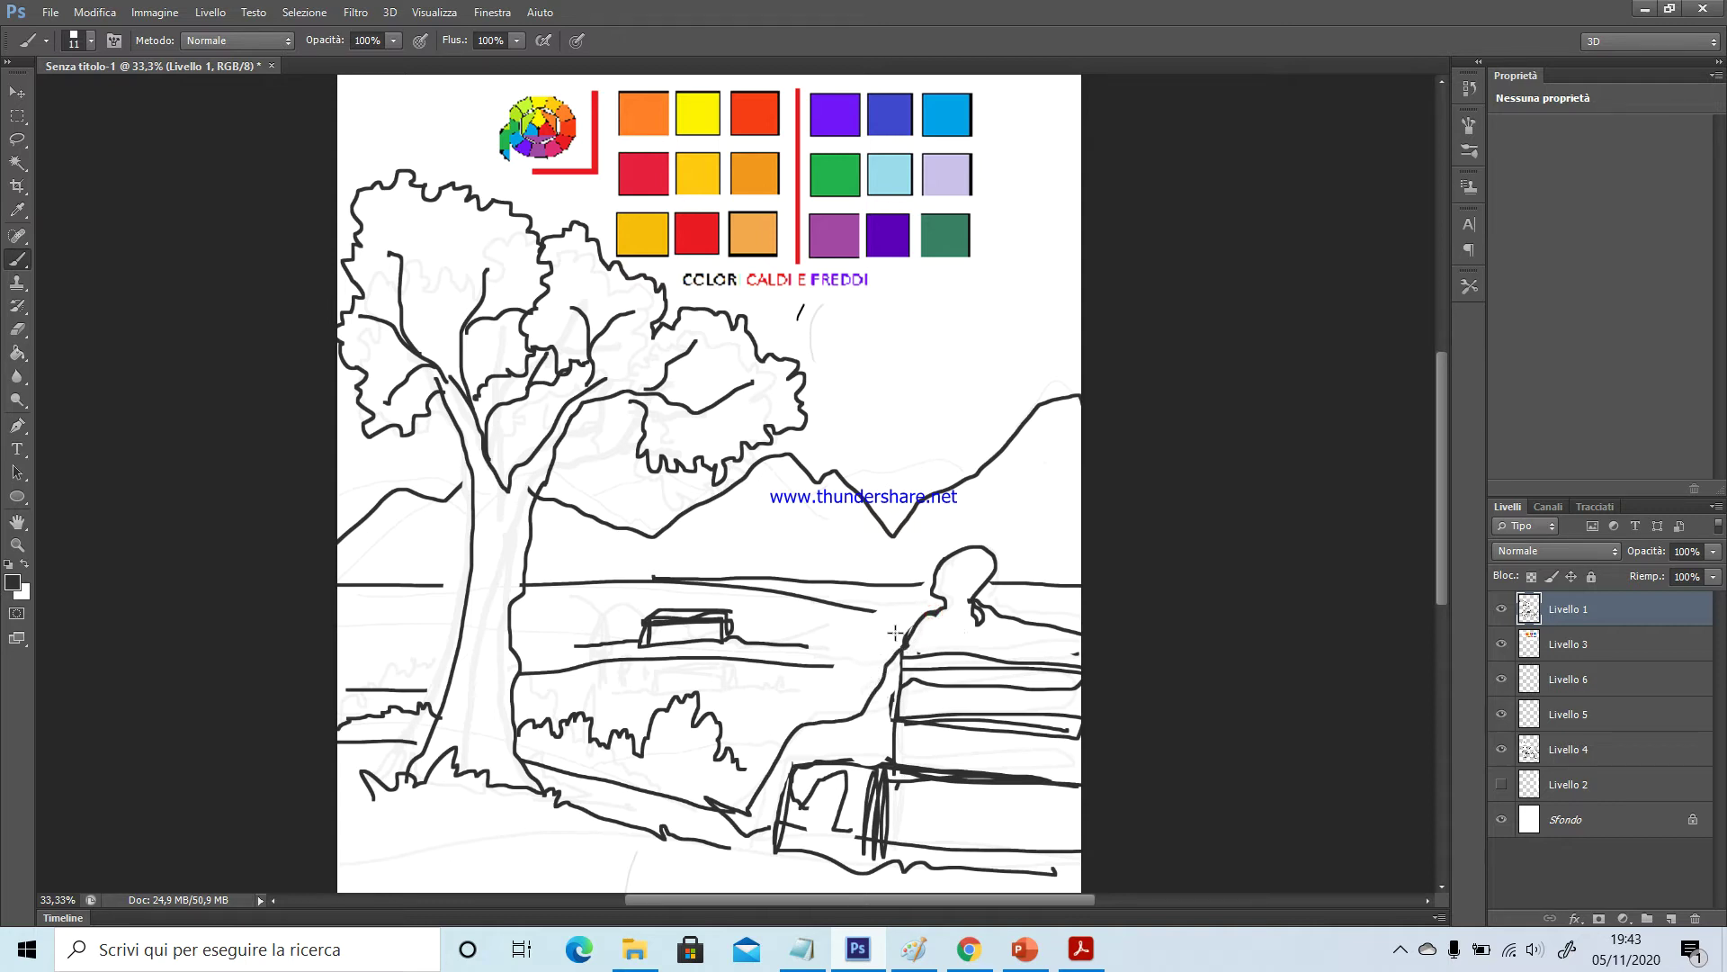
pyautogui.moveTo(913, 620)
pyautogui.mouseDown()
pyautogui.moveTo(869, 688)
pyautogui.moveTo(898, 679)
pyautogui.moveTo(898, 643)
pyautogui.moveTo(858, 679)
pyautogui.moveTo(861, 631)
pyautogui.moveTo(876, 632)
pyautogui.moveTo(843, 588)
pyautogui.moveTo(871, 584)
pyautogui.moveTo(870, 602)
pyautogui.moveTo(868, 577)
pyautogui.moveTo(900, 581)
pyautogui.moveTo(867, 617)
pyautogui.mouseUp()
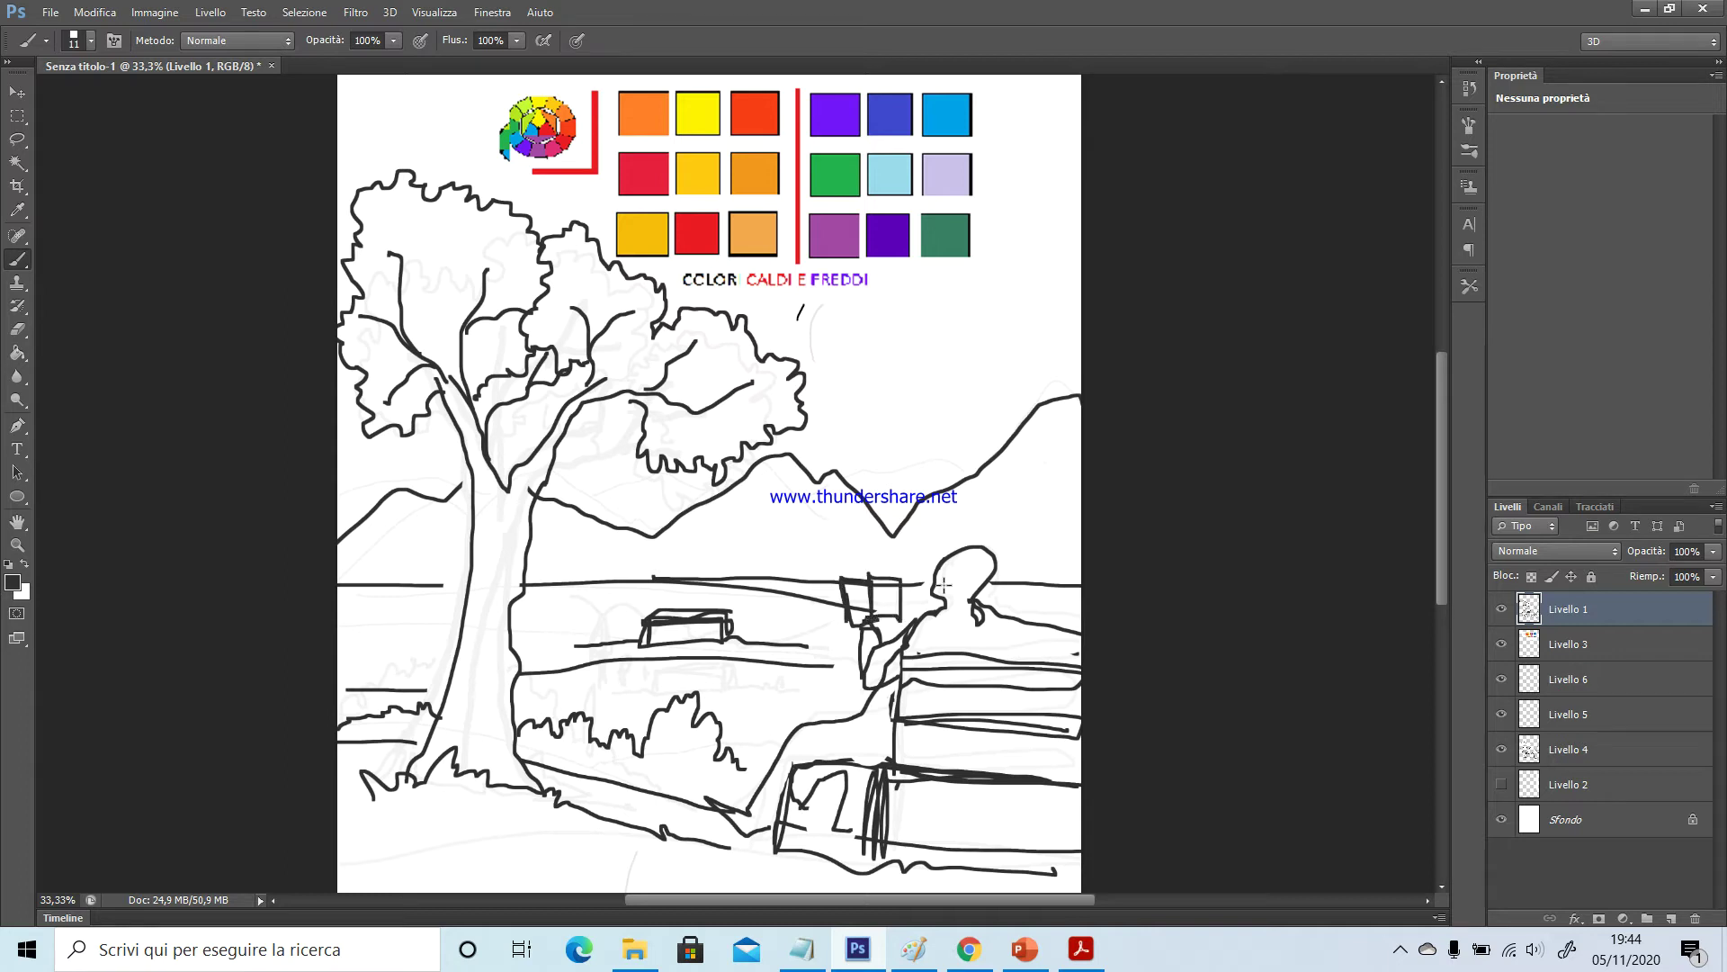
# Erase the top of the figure's head and draw a wide-brimmed hat in its place
pyautogui.click(17, 328)
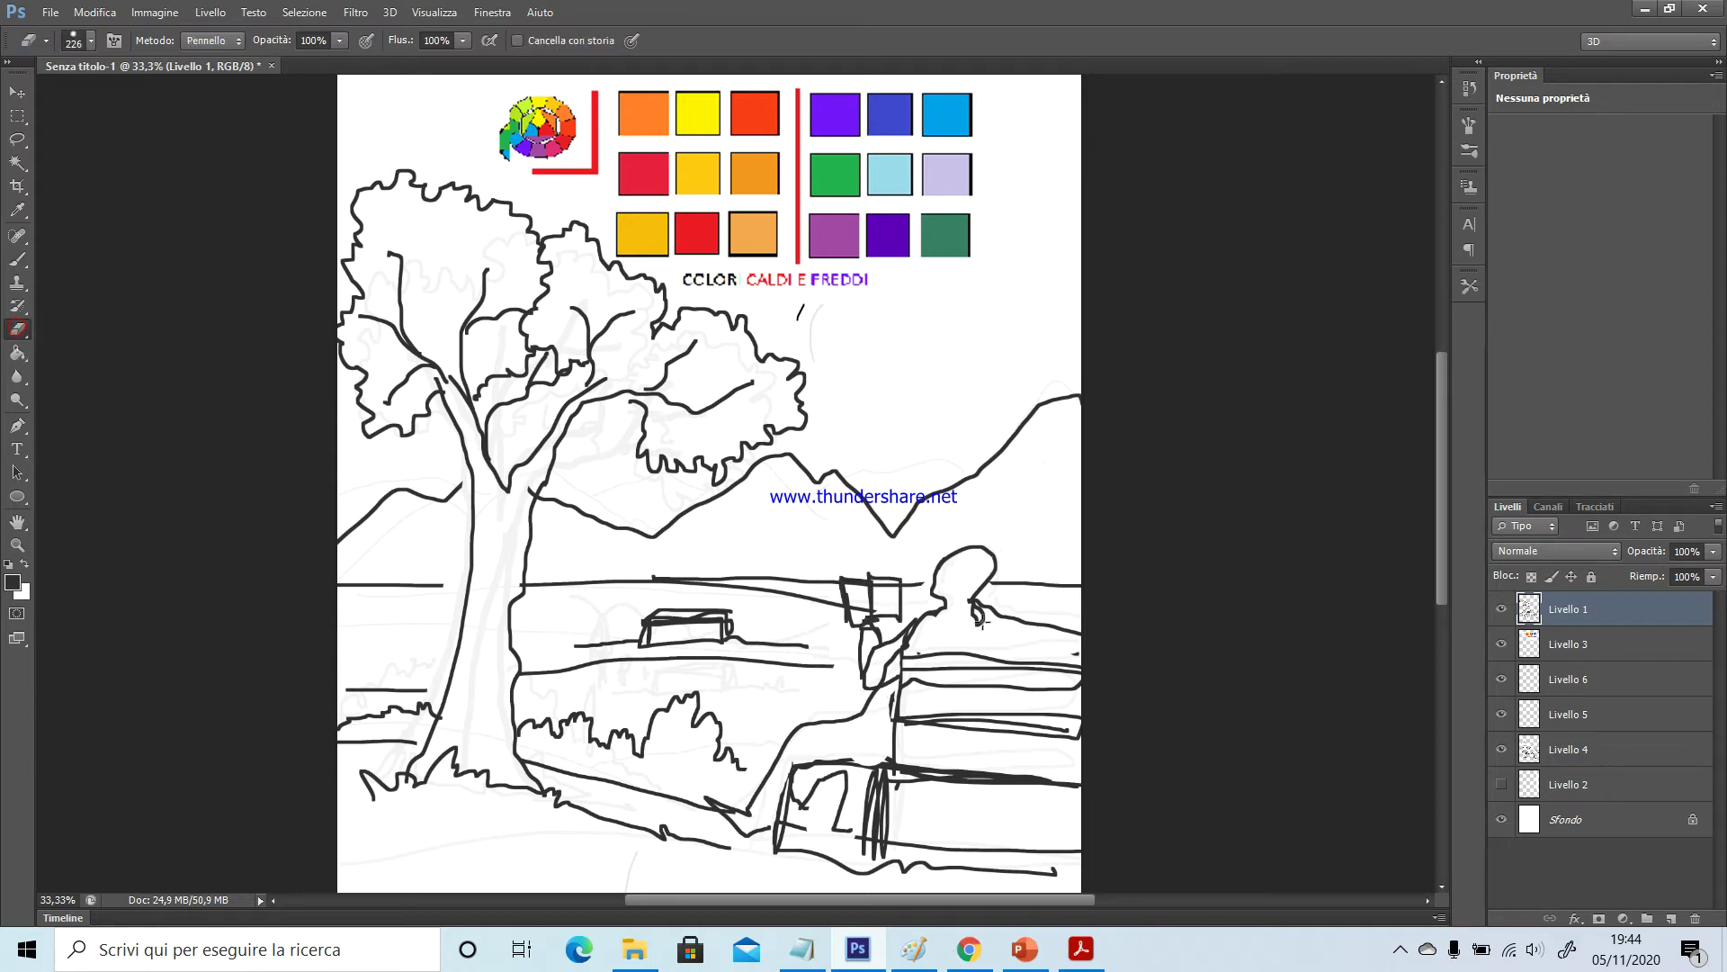
pyautogui.moveTo(961, 546); pyautogui.dragTo(983, 570)
pyautogui.click(17, 259)
pyautogui.moveTo(926, 529)
pyautogui.mouseDown()
pyautogui.moveTo(951, 579)
pyautogui.moveTo(986, 594)
pyautogui.mouseUp()
pyautogui.moveTo(924, 522)
pyautogui.mouseDown()
pyautogui.moveTo(981, 538)
pyautogui.moveTo(999, 589)
pyautogui.moveTo(978, 590)
pyautogui.moveTo(979, 621)
pyautogui.moveTo(992, 594)
pyautogui.moveTo(961, 554)
pyautogui.moveTo(988, 541)
pyautogui.mouseUp()
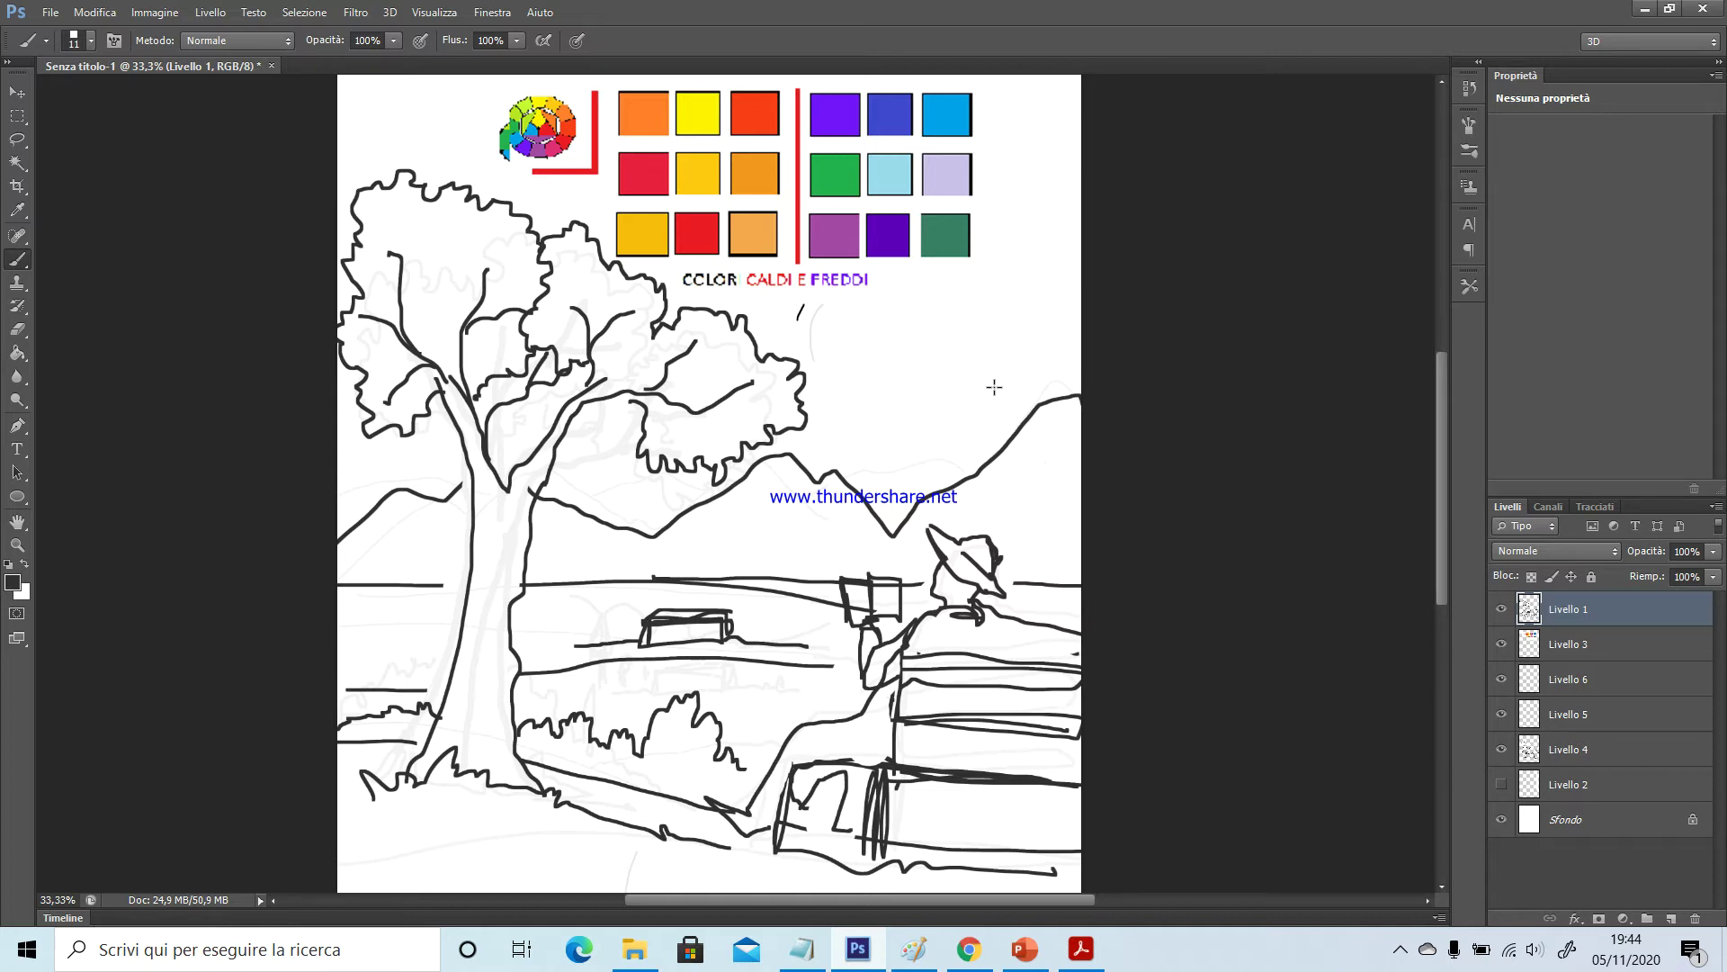
# Draw a cloud above the mountains and add ridge lines running down the mountain slopes
pyautogui.moveTo(1020, 383)
pyautogui.mouseDown()
pyautogui.moveTo(965, 363)
pyautogui.moveTo(845, 394)
pyautogui.moveTo(1017, 394)
pyautogui.mouseUp()
pyautogui.moveTo(794, 455)
pyautogui.mouseDown()
pyautogui.moveTo(798, 506)
pyautogui.moveTo(846, 571)
pyautogui.mouseUp()
pyautogui.moveTo(1039, 419)
pyautogui.mouseDown()
pyautogui.moveTo(1068, 499)
pyautogui.moveTo(1019, 560)
pyautogui.mouseUp()
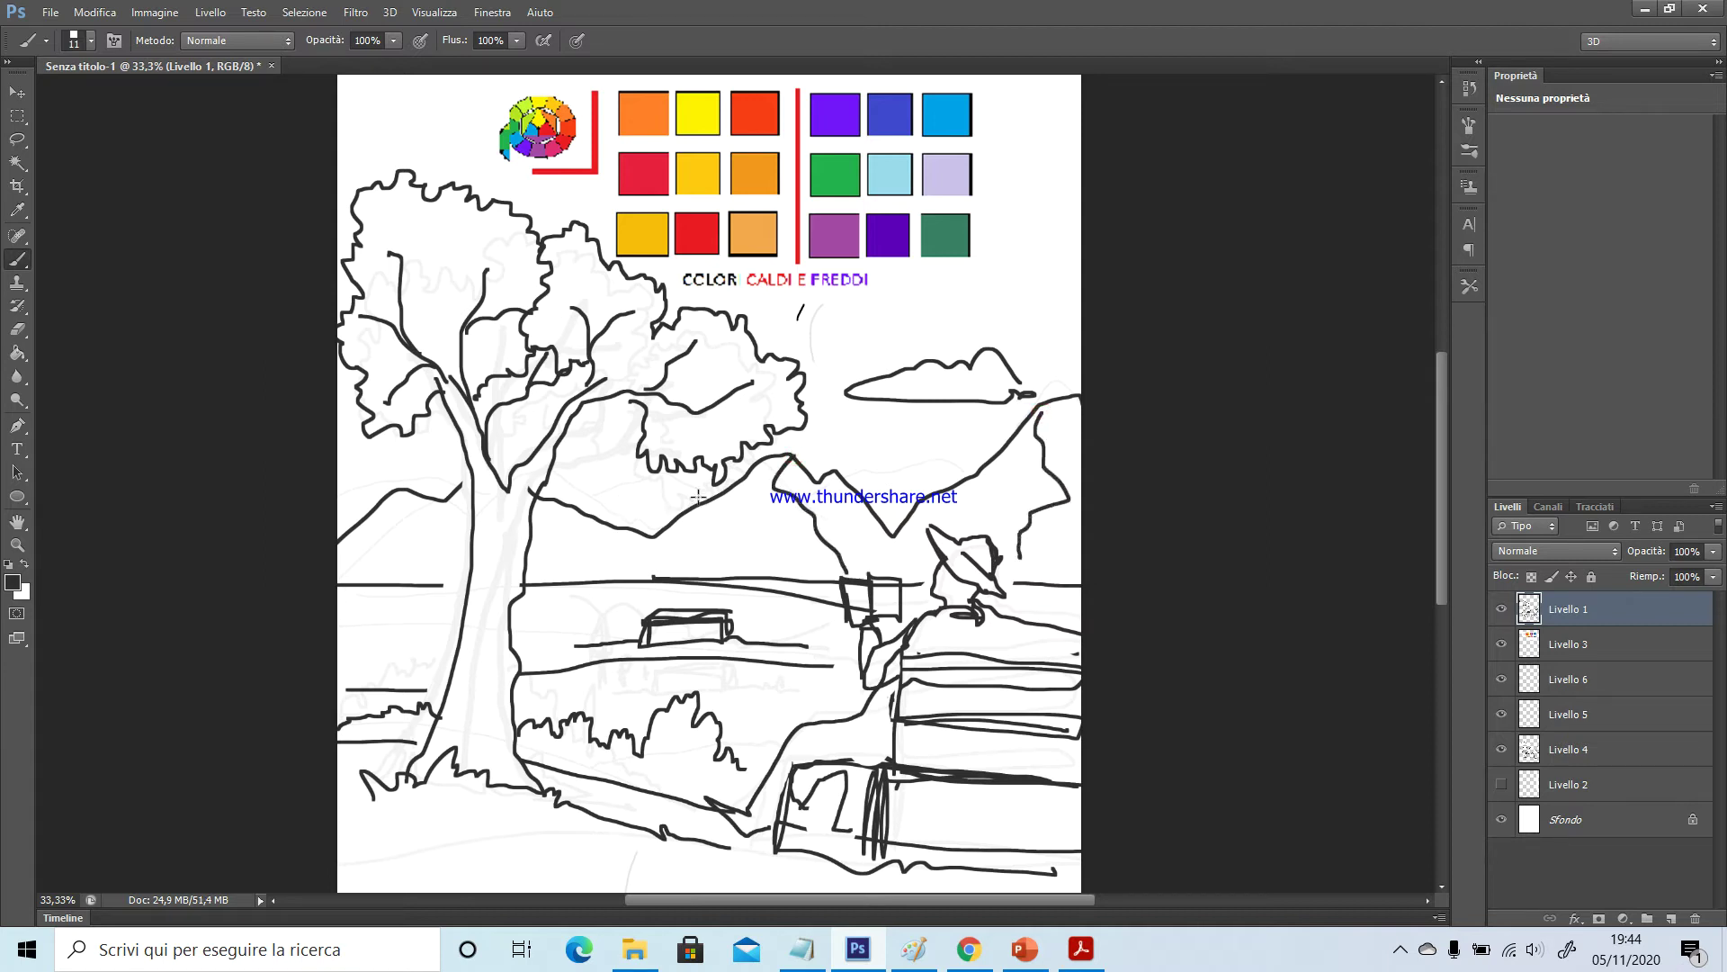
pyautogui.moveTo(701, 502)
pyautogui.mouseDown()
pyautogui.moveTo(649, 558)
pyautogui.moveTo(583, 578)
pyautogui.moveTo(555, 504)
pyautogui.mouseUp()
# Draw small trees and shrubs around the house, and add an inner trunk line and grass by the large tree
pyautogui.moveTo(609, 626)
pyautogui.mouseDown()
pyautogui.moveTo(605, 640)
pyautogui.moveTo(600, 605)
pyautogui.moveTo(617, 595)
pyautogui.moveTo(611, 630)
pyautogui.mouseUp()
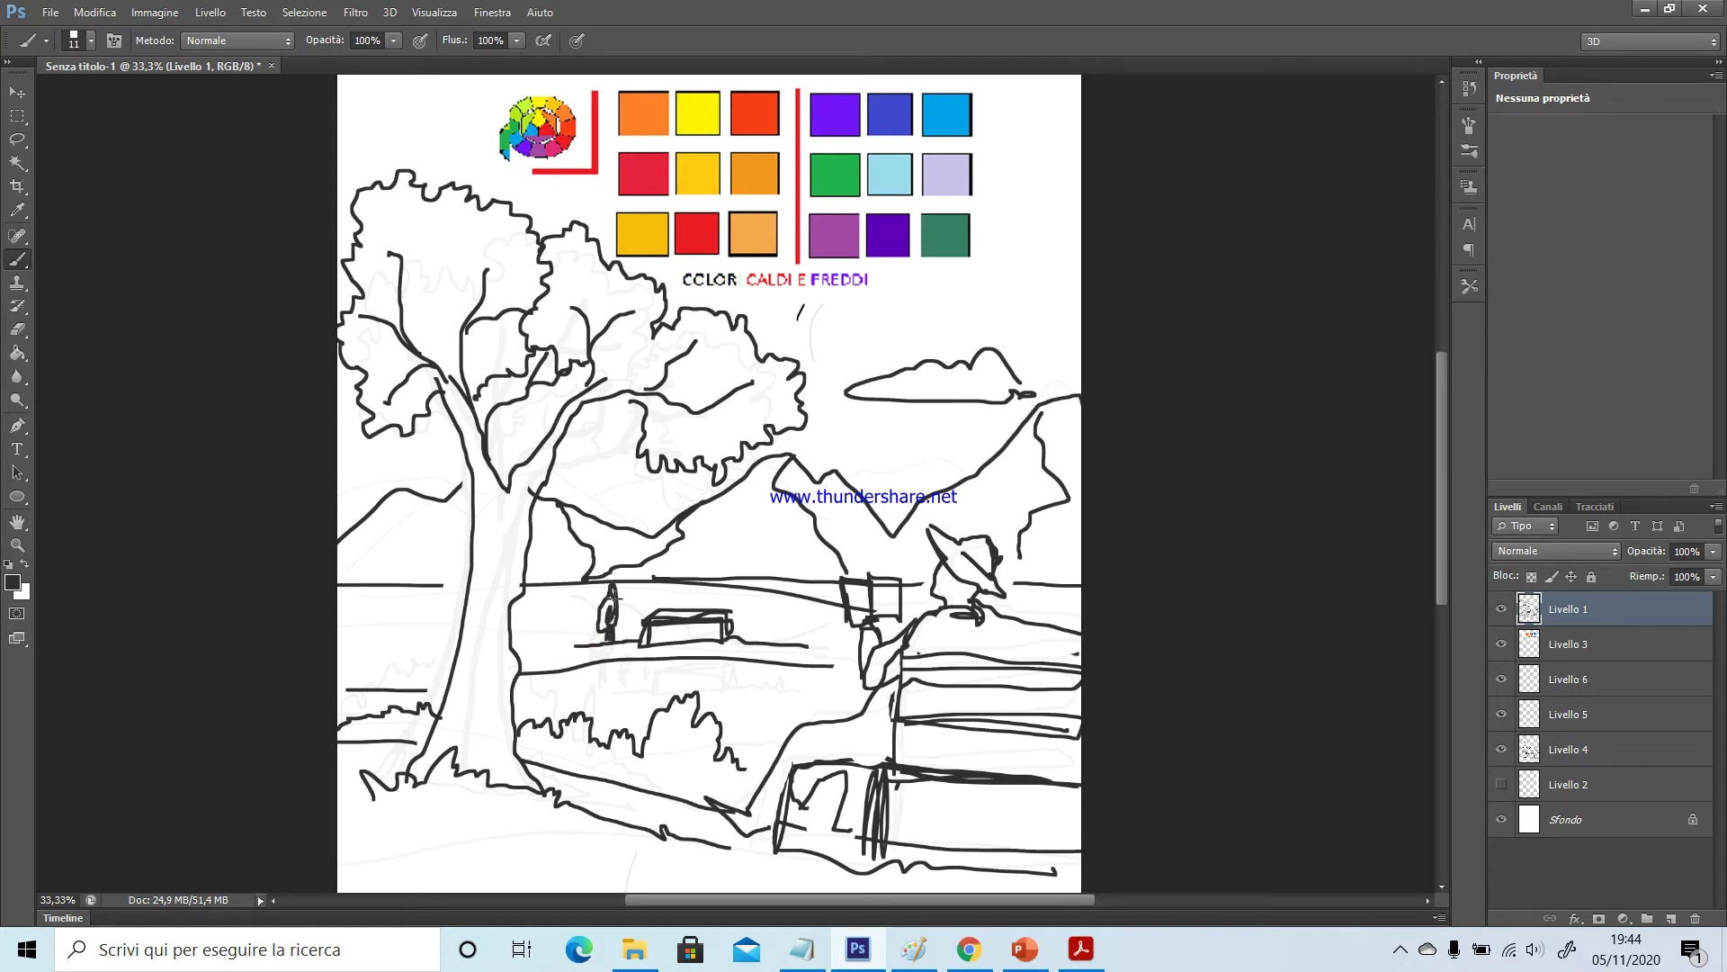
pyautogui.moveTo(745, 633)
pyautogui.mouseDown()
pyautogui.moveTo(744, 597)
pyautogui.moveTo(781, 629)
pyautogui.mouseUp()
pyautogui.moveTo(481, 505)
pyautogui.mouseDown()
pyautogui.moveTo(467, 715)
pyautogui.moveTo(474, 783)
pyautogui.mouseUp()
pyautogui.moveTo(373, 797); pyautogui.dragTo(340, 799)
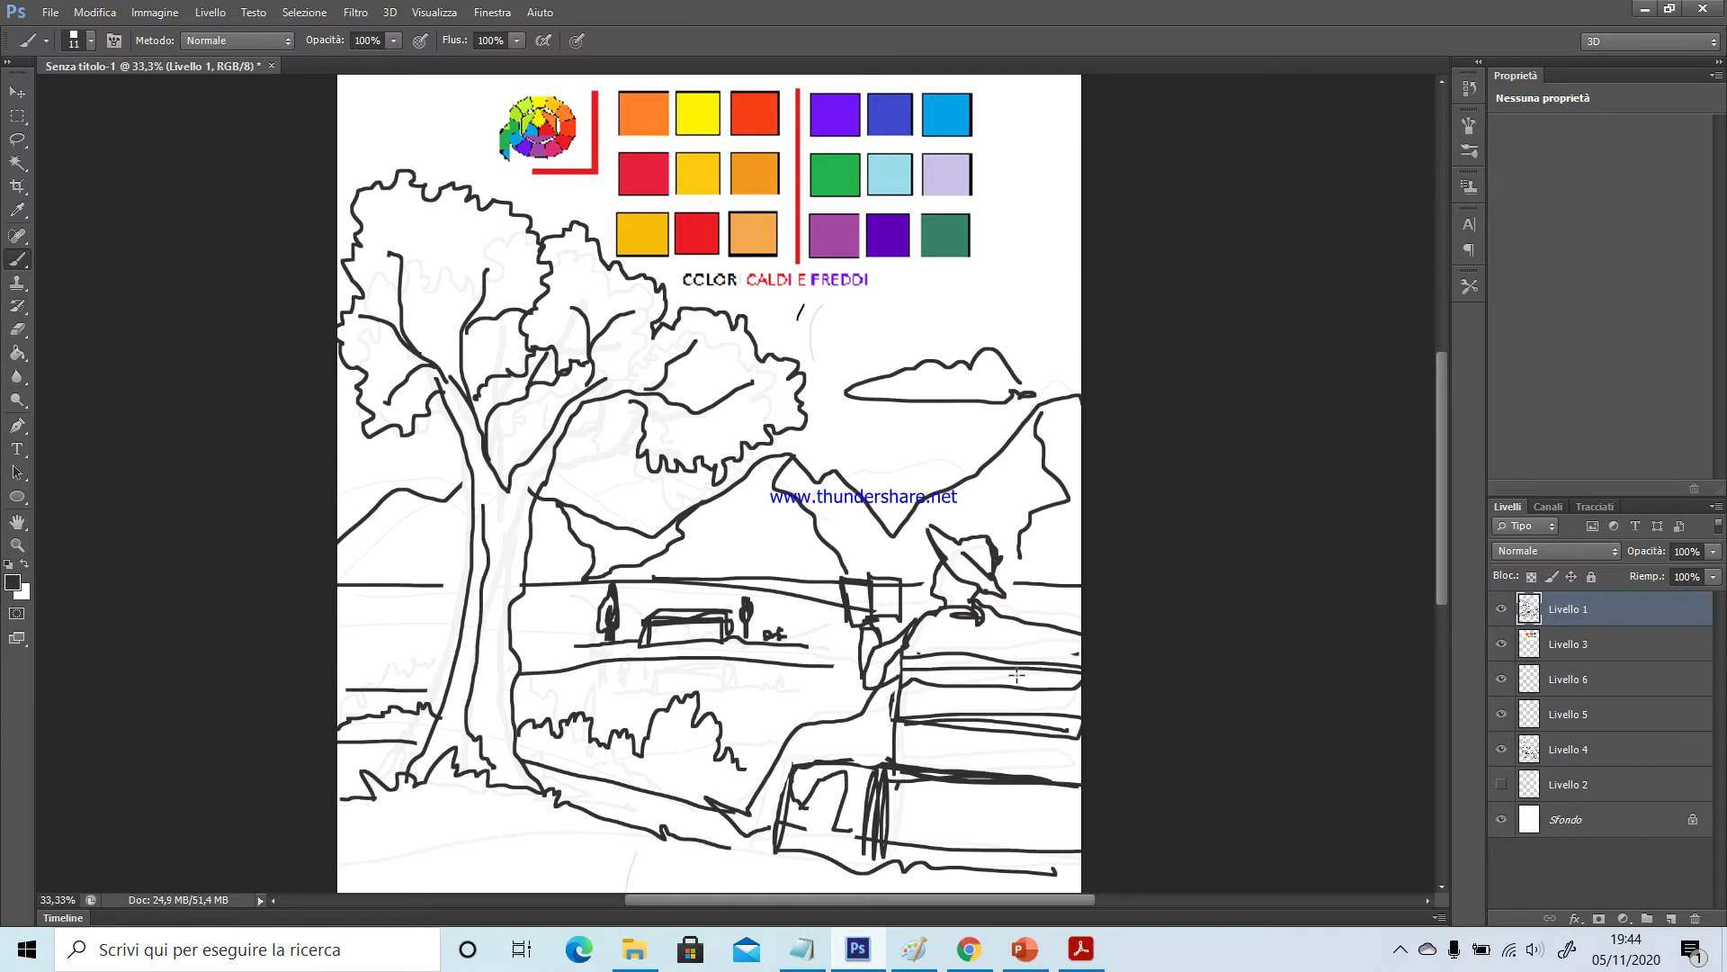
# Choose a light grey (R 233, G 226, B 226) and draw a wavy dividing line from the colour chart down to the picture's lower edge
pyautogui.moveTo(917, 781)
pyautogui.mouseDown()
pyautogui.moveTo(1023, 777)
pyautogui.moveTo(1065, 756)
pyautogui.mouseUp()
pyautogui.click(13, 582)
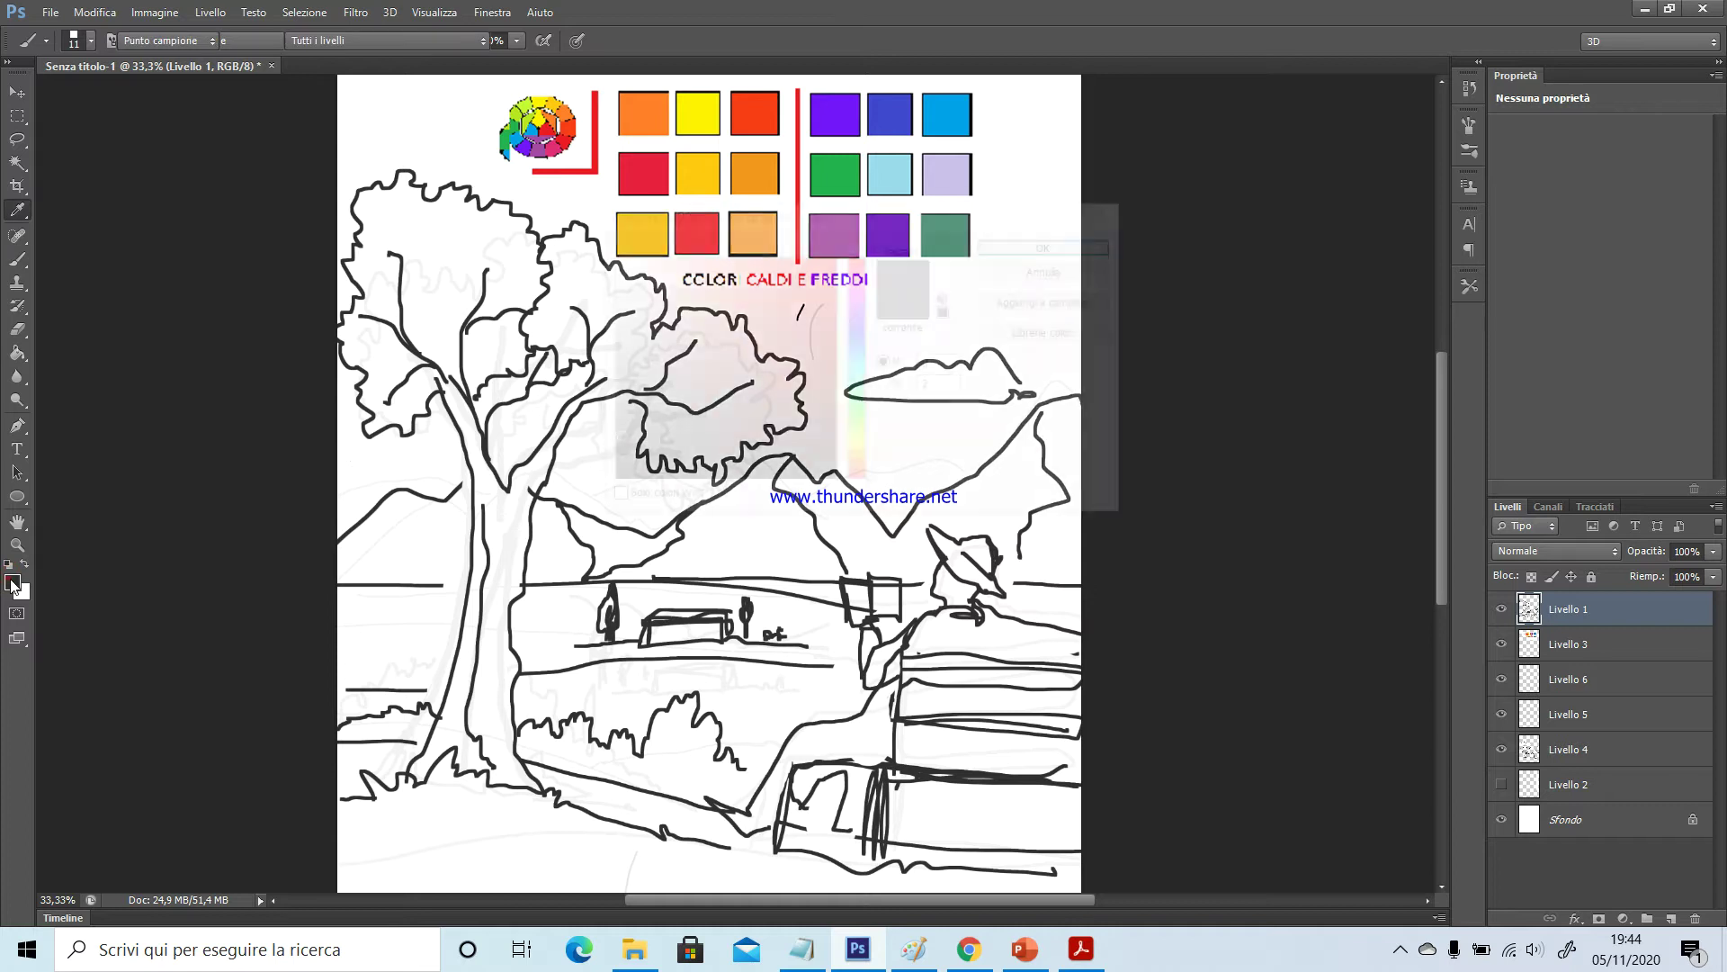
pyautogui.click(613, 275)
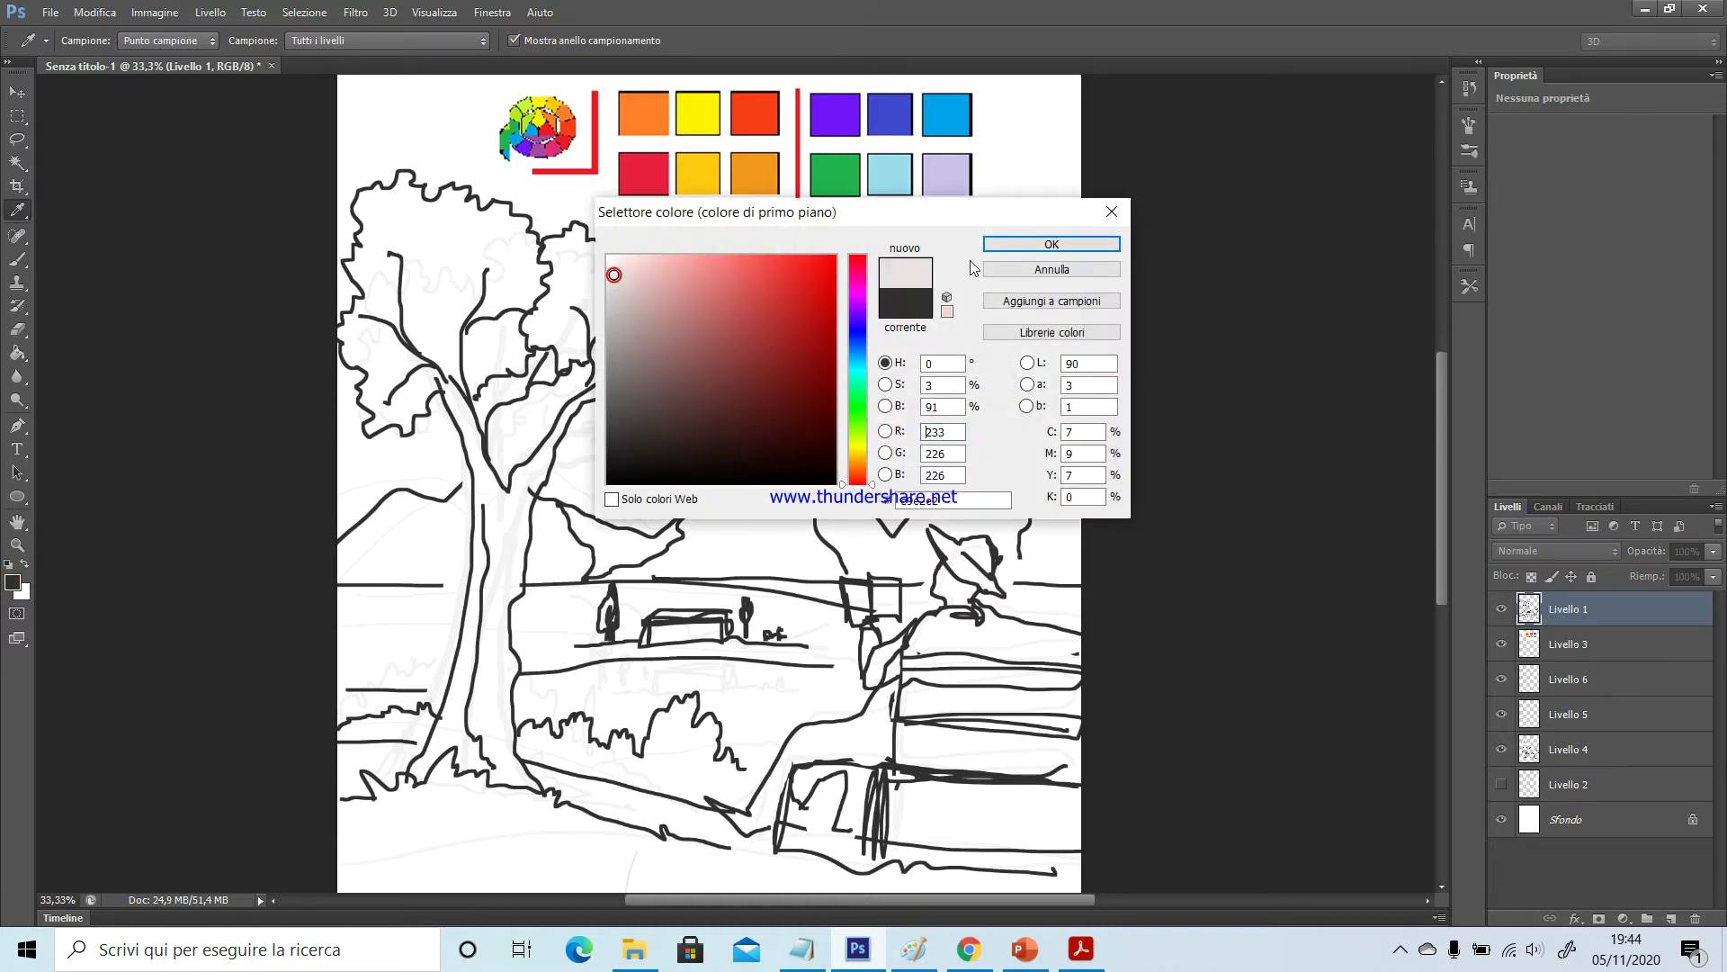
pyautogui.click(1013, 250)
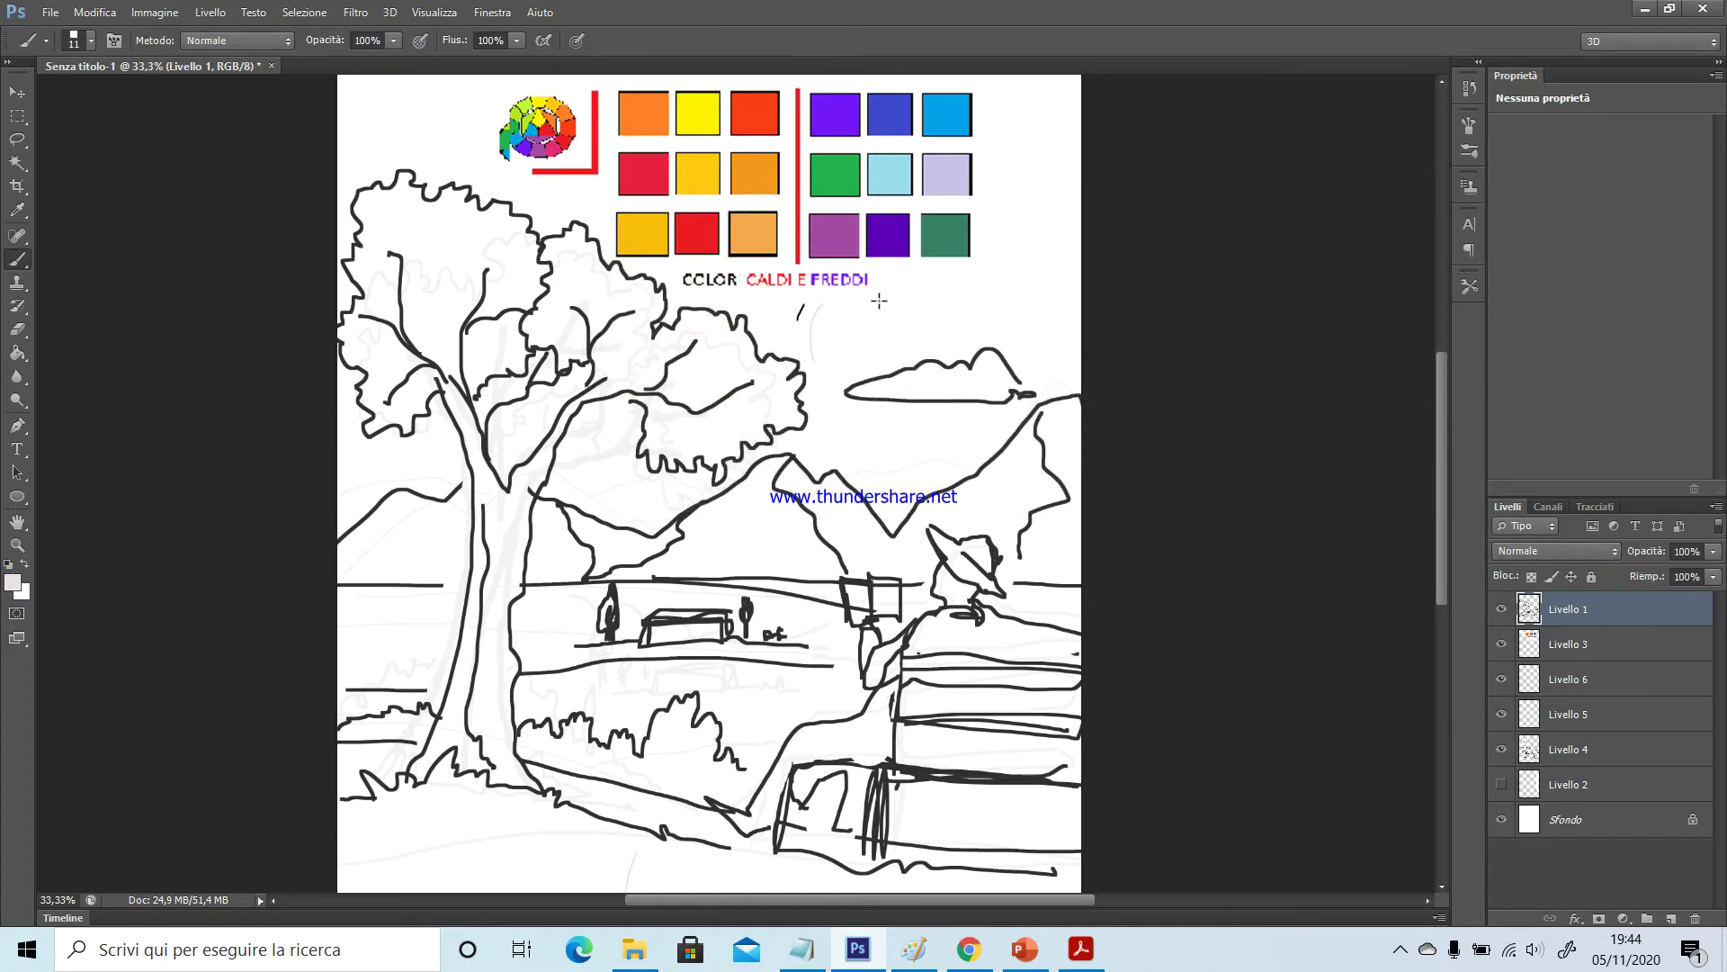
pyautogui.moveTo(729, 288)
pyautogui.mouseDown()
pyautogui.moveTo(746, 333)
pyautogui.moveTo(735, 377)
pyautogui.moveTo(673, 467)
pyautogui.moveTo(670, 524)
pyautogui.moveTo(709, 616)
pyautogui.moveTo(650, 765)
pyautogui.moveTo(670, 889)
pyautogui.mouseUp()
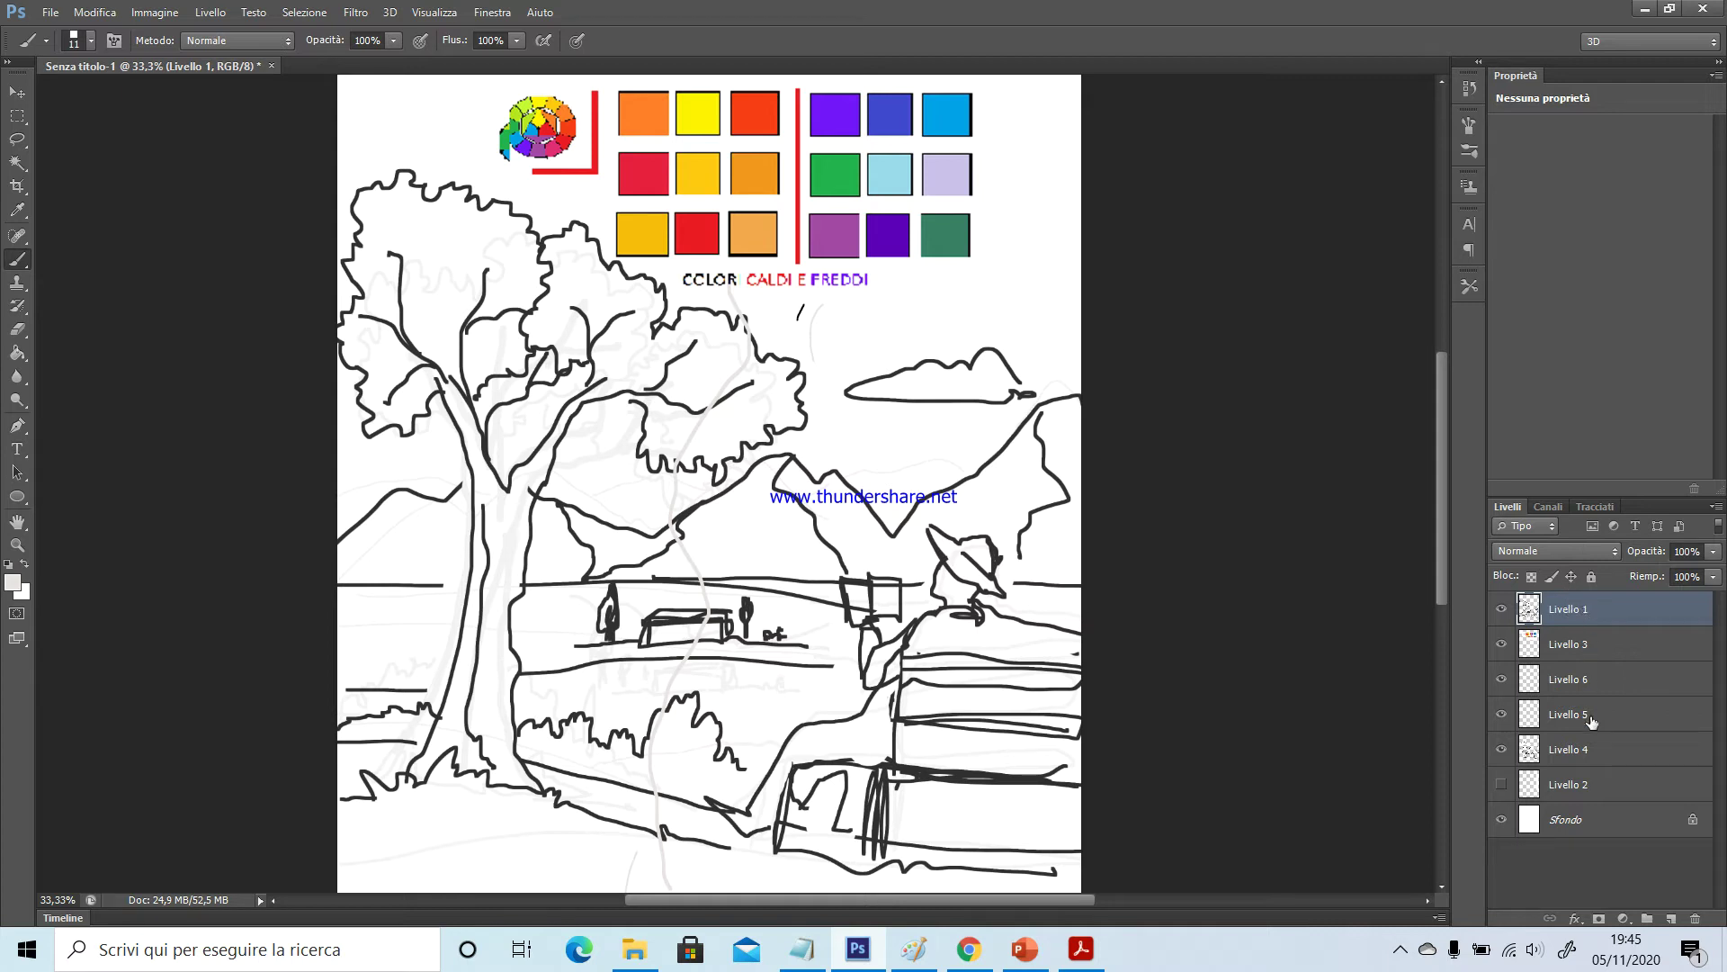
# Add a new layer directly beneath Livello 1 and set the foreground colour to golden yellow (R 236, G 197, B 41)
pyautogui.click(1670, 919)
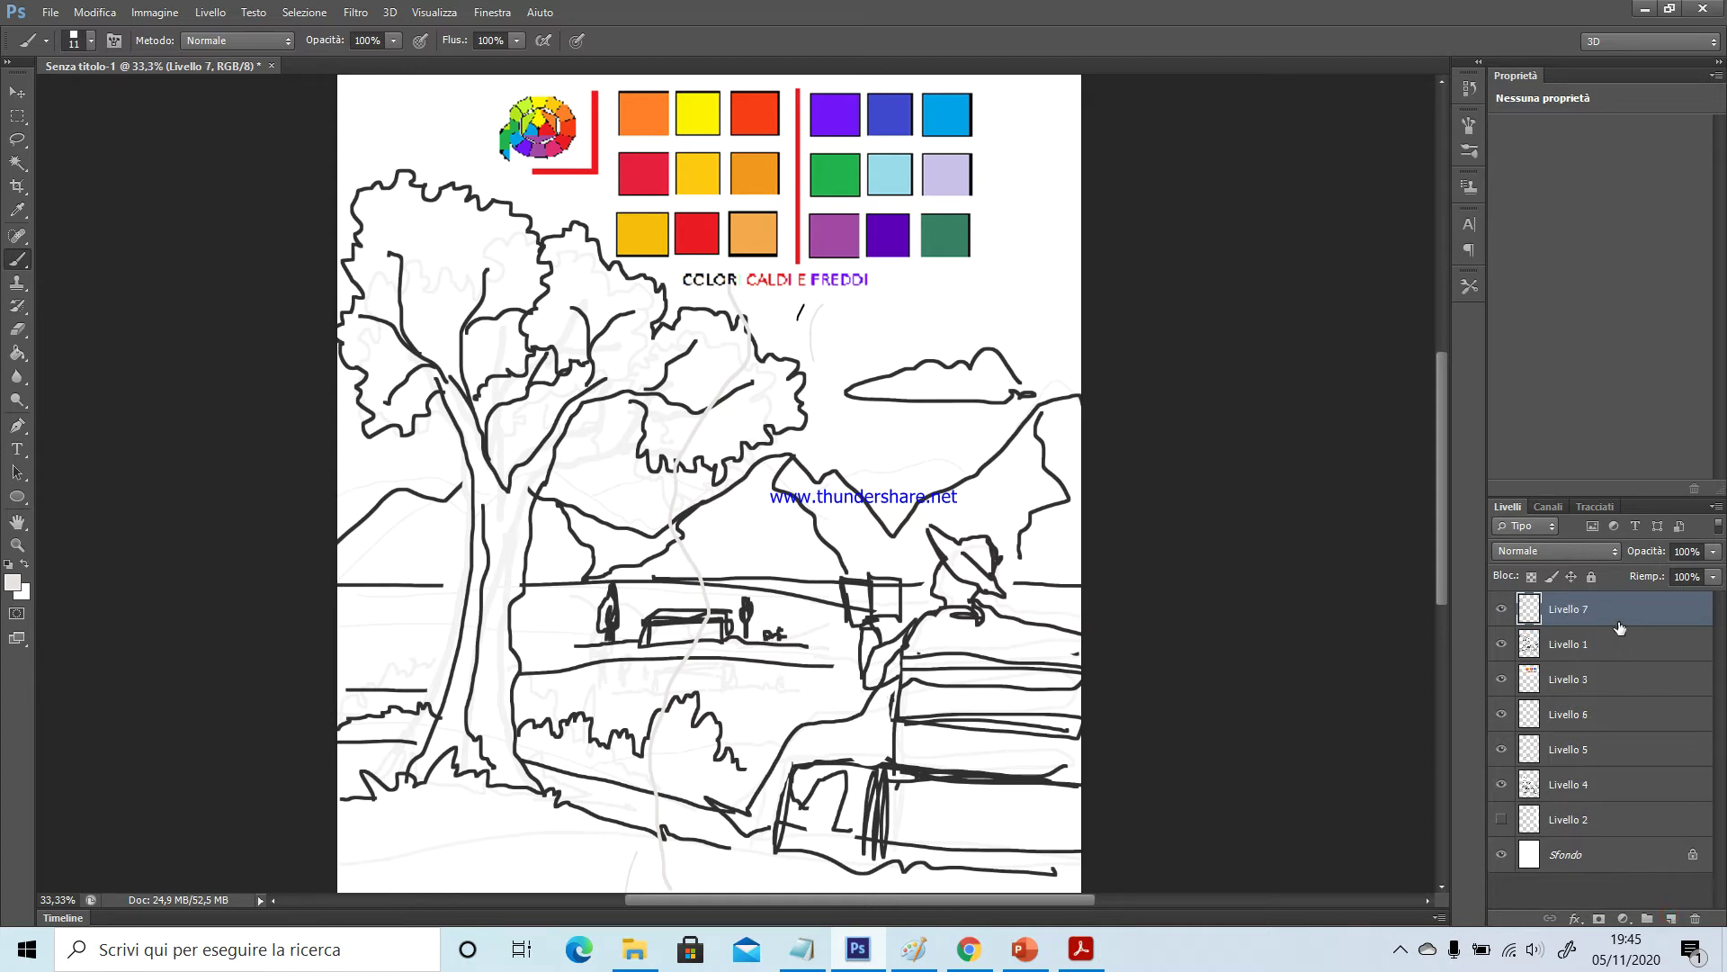
pyautogui.moveTo(1617, 614); pyautogui.dragTo(1615, 660)
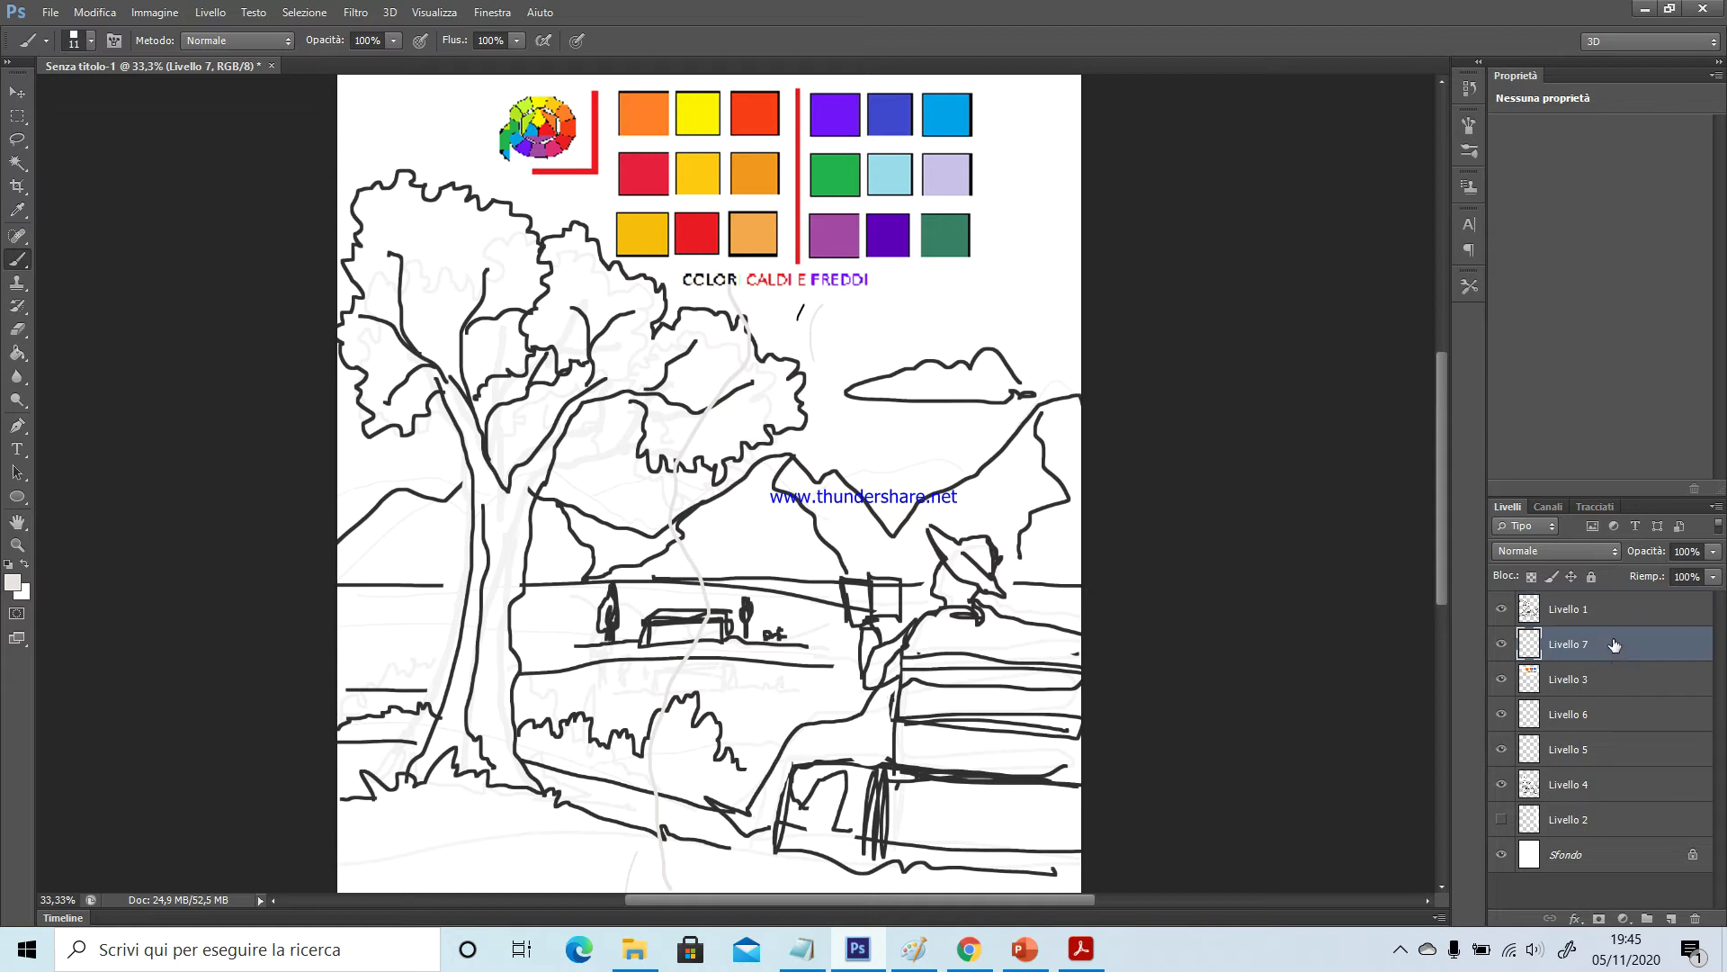
pyautogui.click(15, 590)
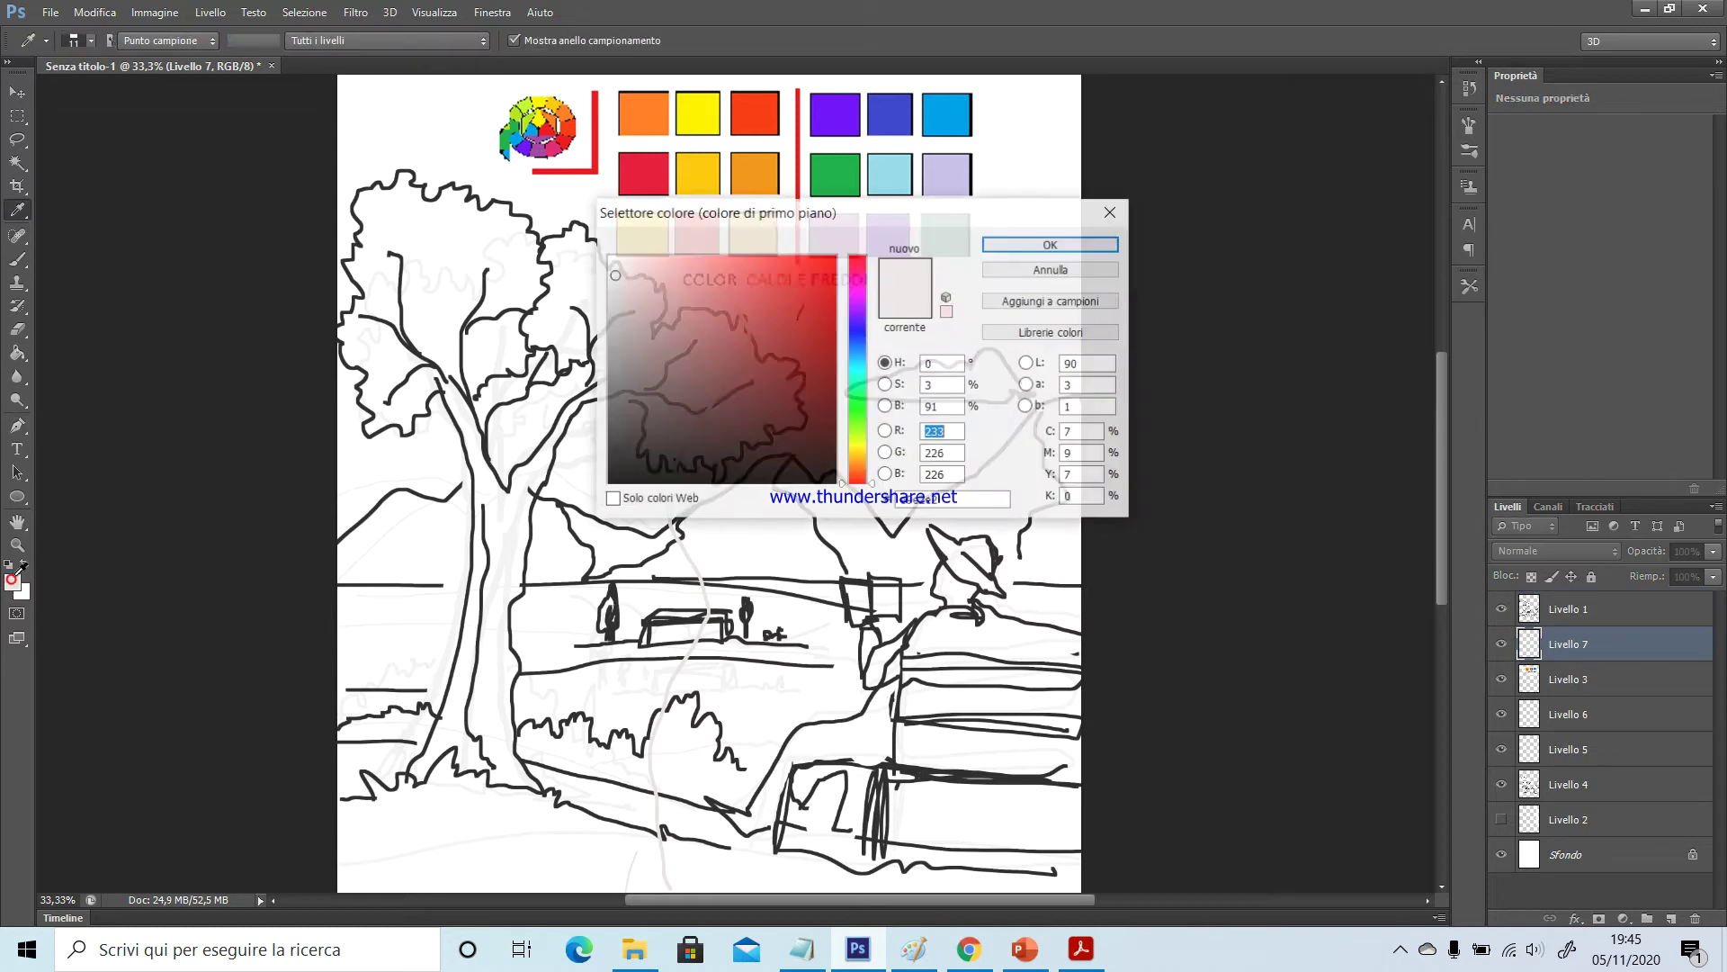
pyautogui.click(670, 267)
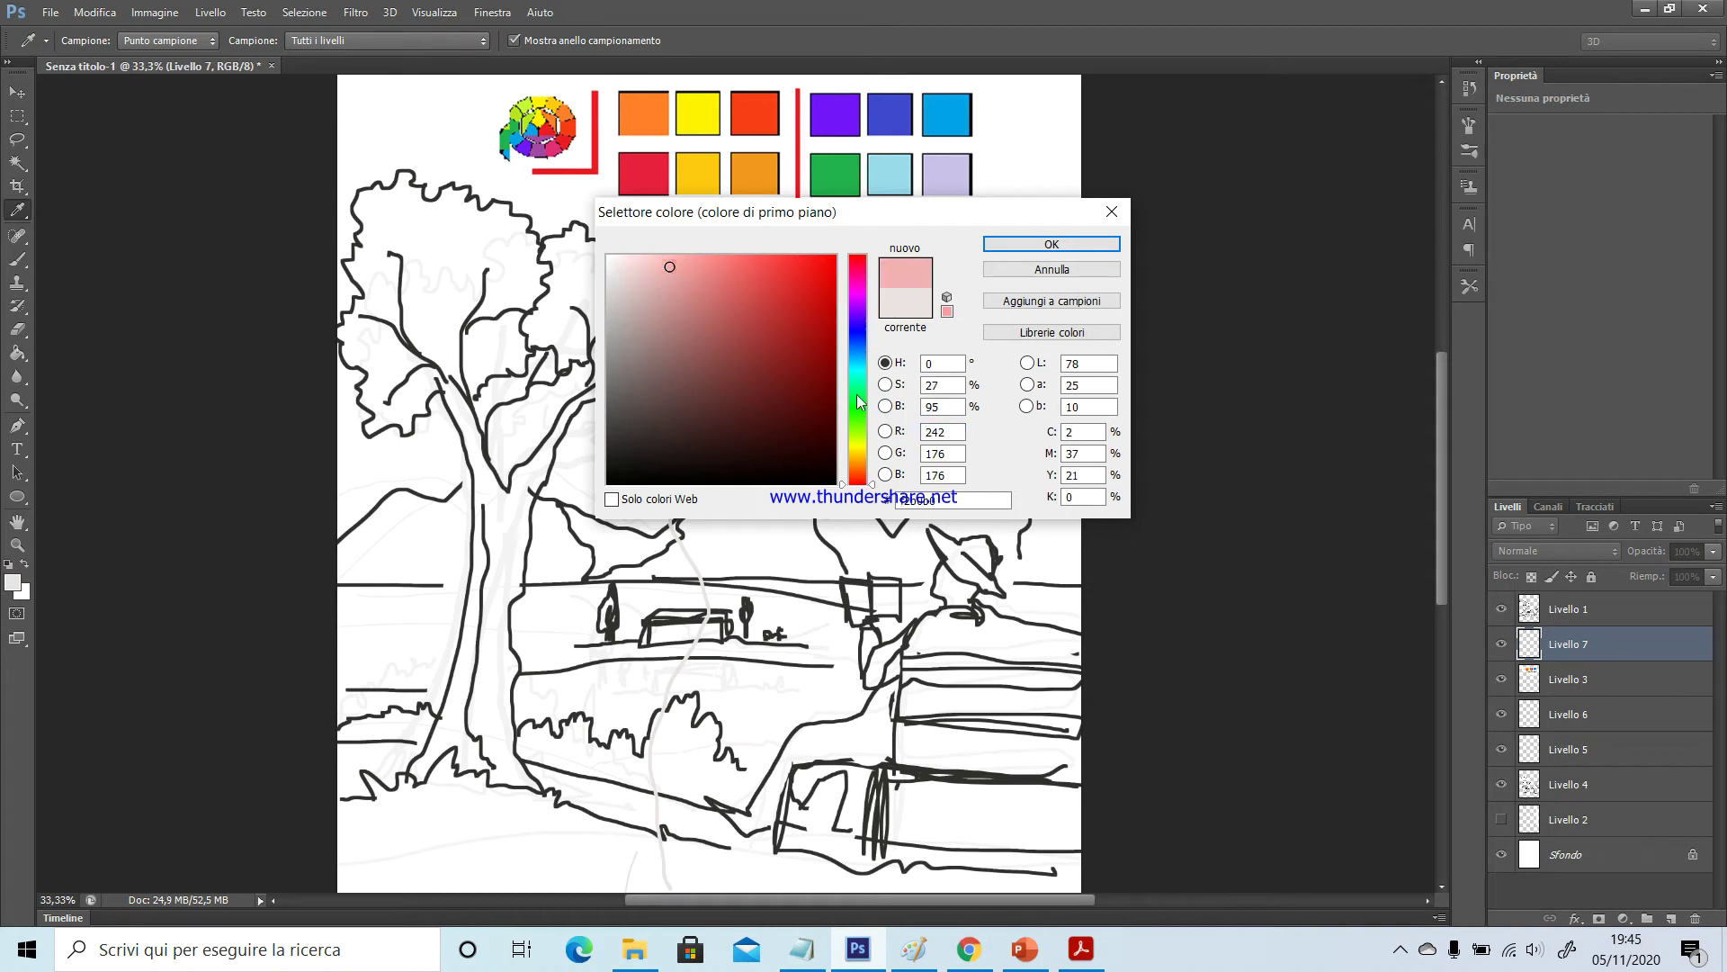
pyautogui.click(855, 454)
pyautogui.click(796, 271)
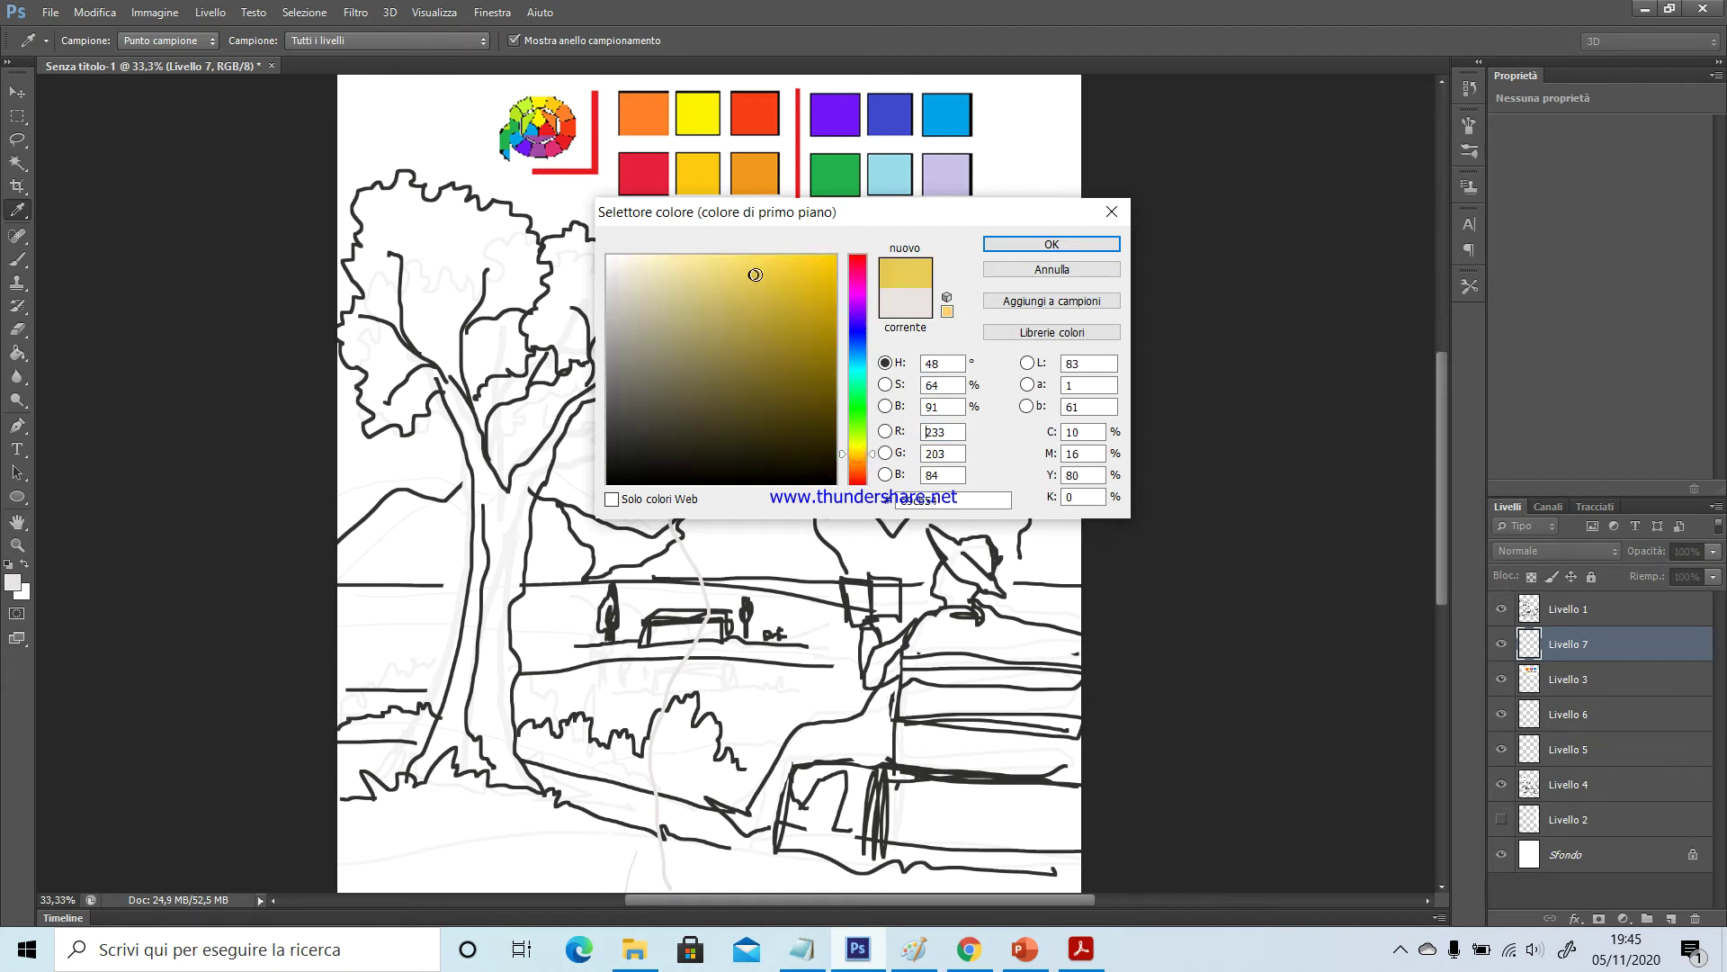
pyautogui.click(1051, 243)
# Enlarge the brush to 90 px and paint the foreground ground below the large tree golden yellow, up to the dividing line
pyautogui.press('b')
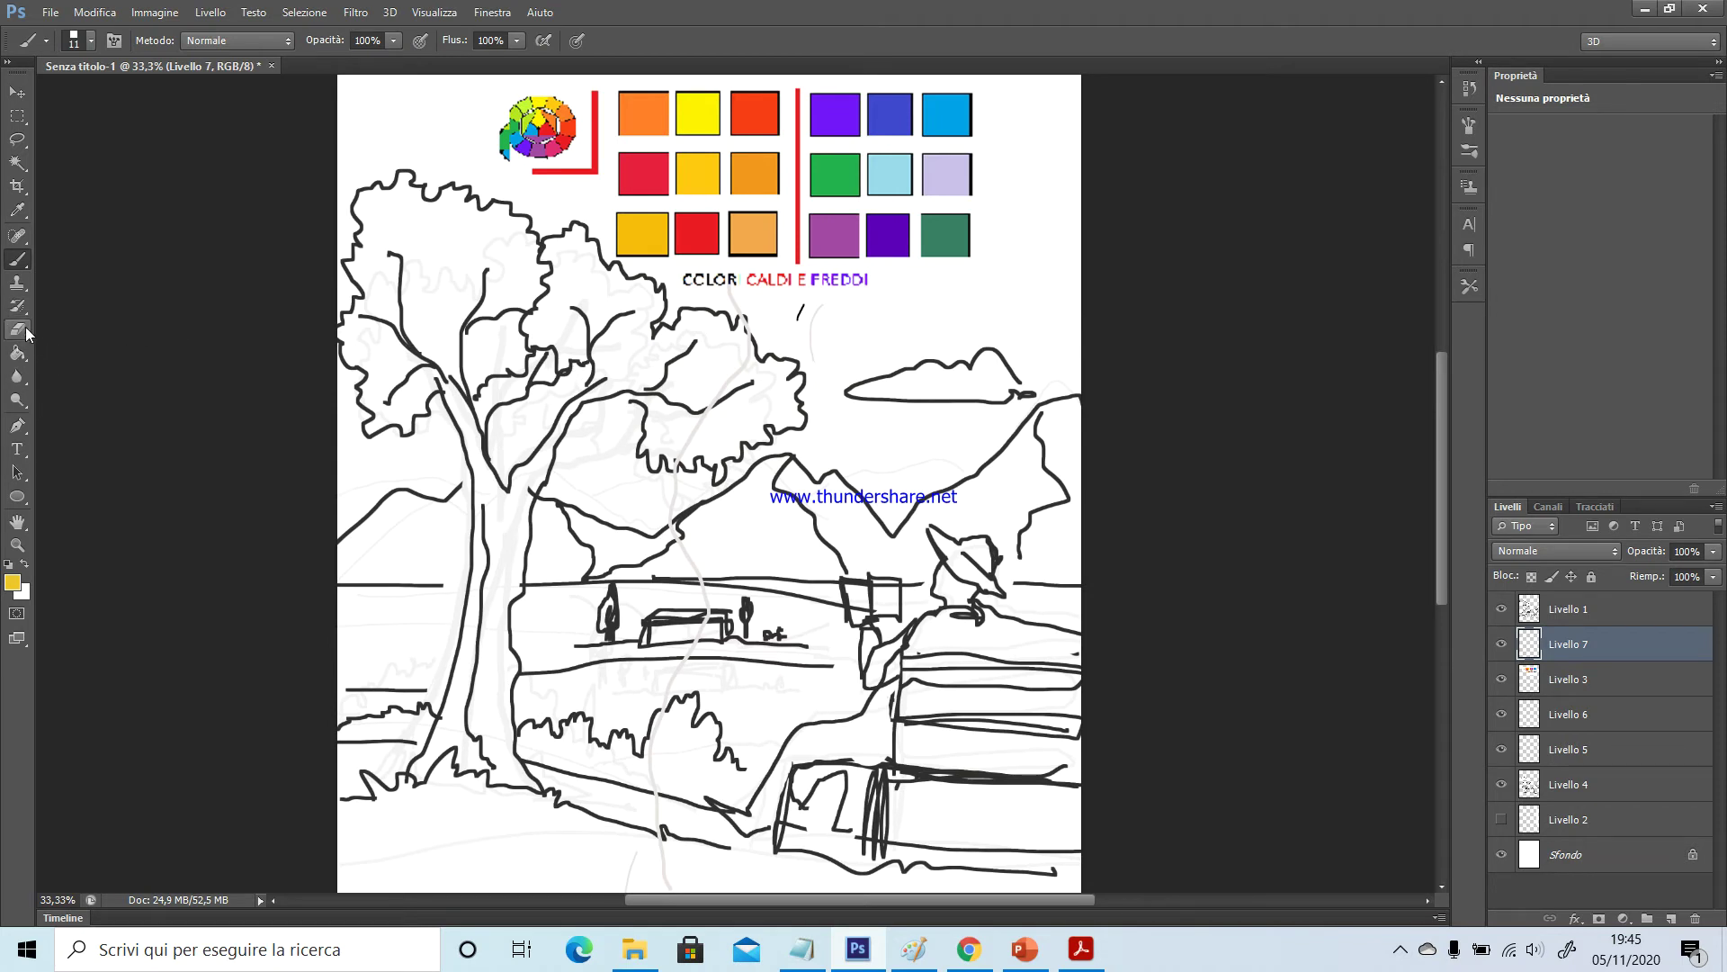
pyautogui.click(74, 42)
pyautogui.click(66, 203)
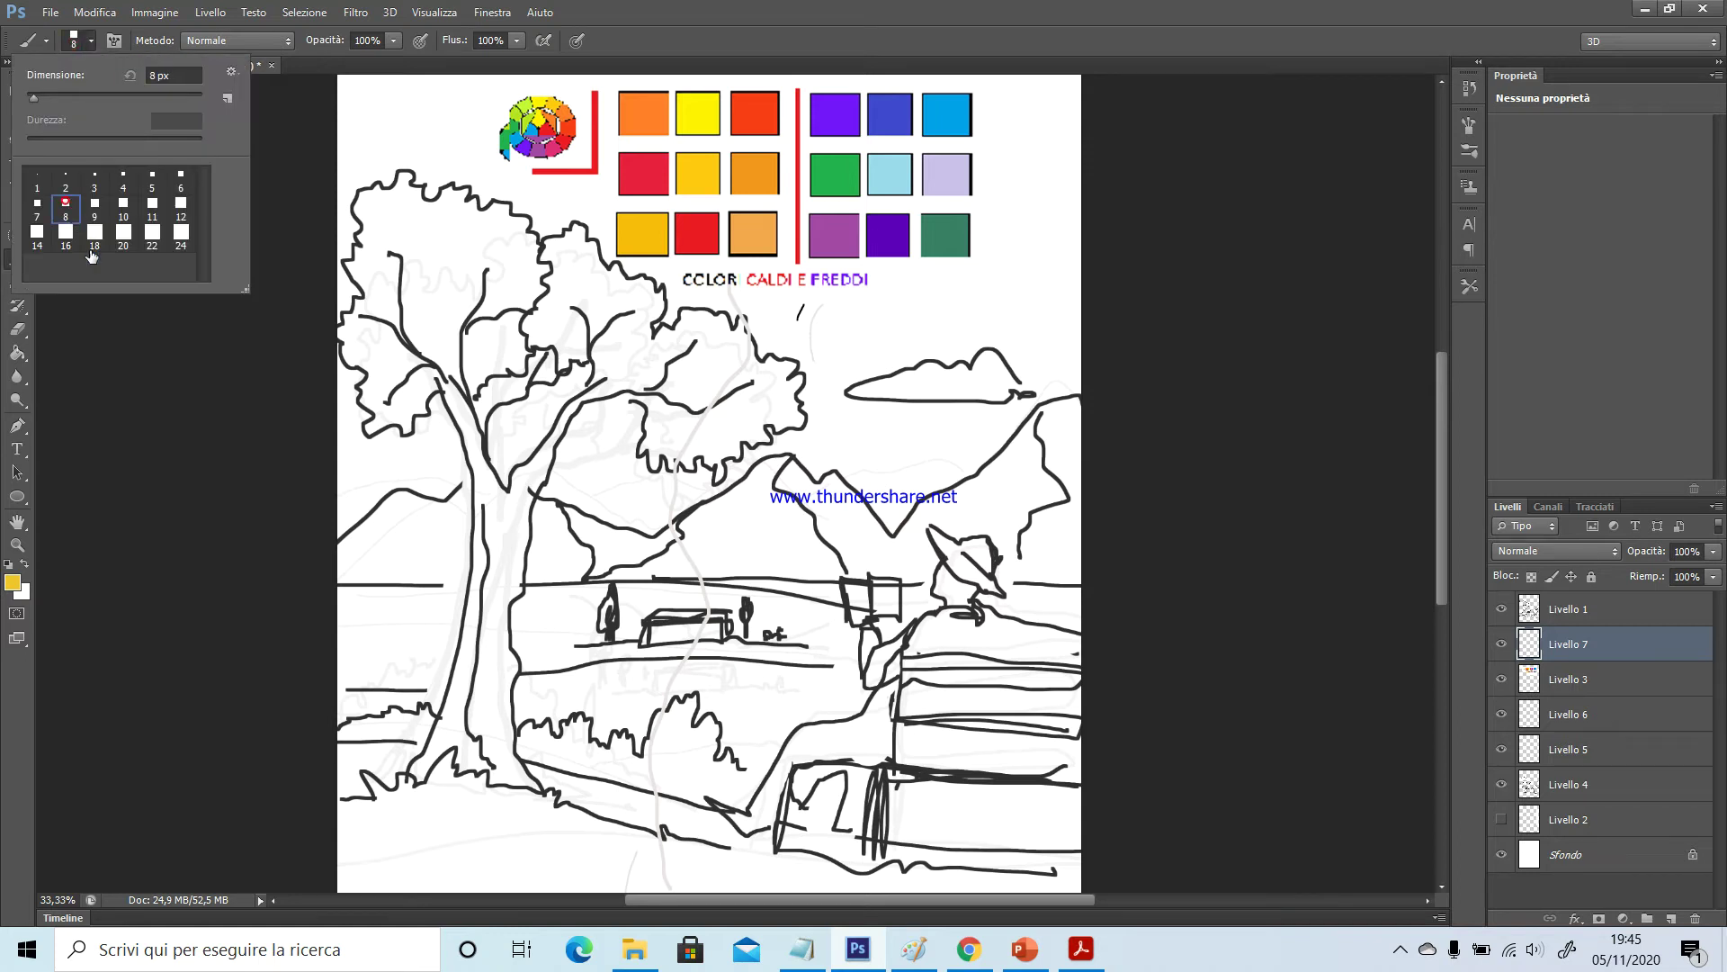
pyautogui.click(64, 239)
pyautogui.moveTo(342, 818); pyautogui.dragTo(482, 846)
pyautogui.click(91, 40)
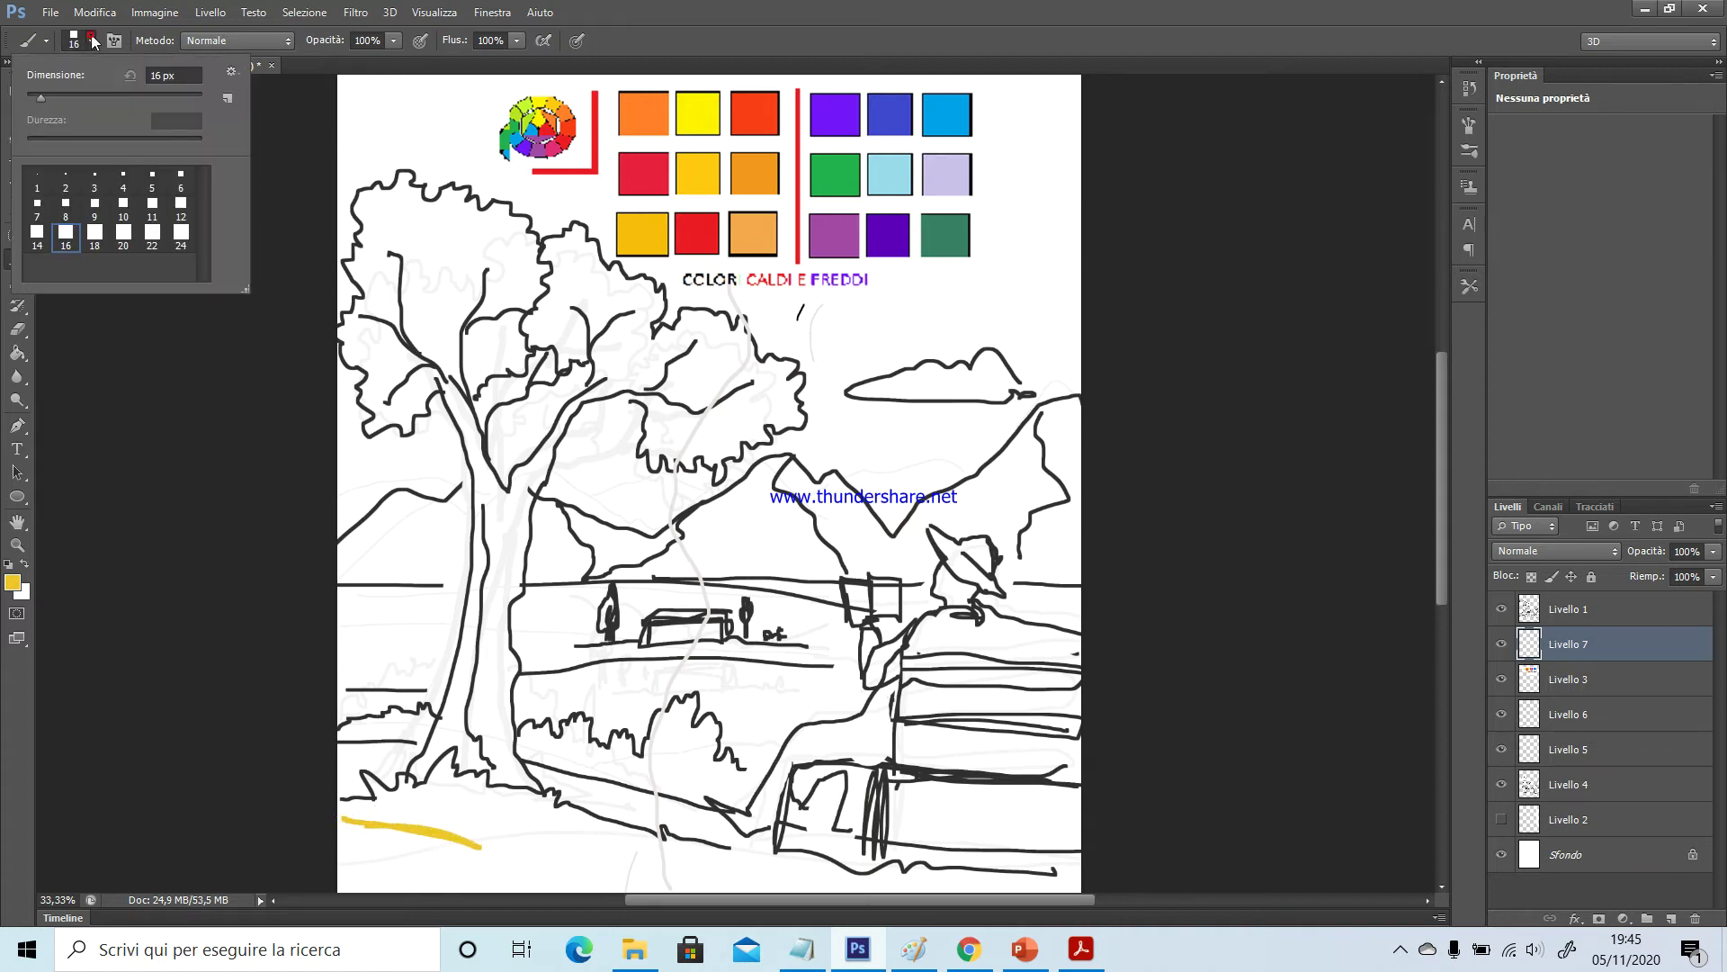
pyautogui.moveTo(42, 94); pyautogui.dragTo(103, 101)
pyautogui.moveTo(349, 825)
pyautogui.mouseDown()
pyautogui.moveTo(511, 866)
pyautogui.moveTo(379, 855)
pyautogui.moveTo(439, 853)
pyautogui.moveTo(362, 814)
pyautogui.moveTo(369, 786)
pyautogui.moveTo(385, 803)
pyautogui.moveTo(411, 782)
pyautogui.moveTo(423, 813)
pyautogui.moveTo(453, 774)
pyautogui.moveTo(469, 807)
pyautogui.moveTo(579, 841)
pyautogui.moveTo(475, 835)
pyautogui.moveTo(539, 841)
pyautogui.moveTo(562, 821)
pyautogui.moveTo(648, 873)
pyautogui.moveTo(343, 879)
pyautogui.moveTo(574, 901)
pyautogui.moveTo(627, 884)
pyautogui.mouseUp()
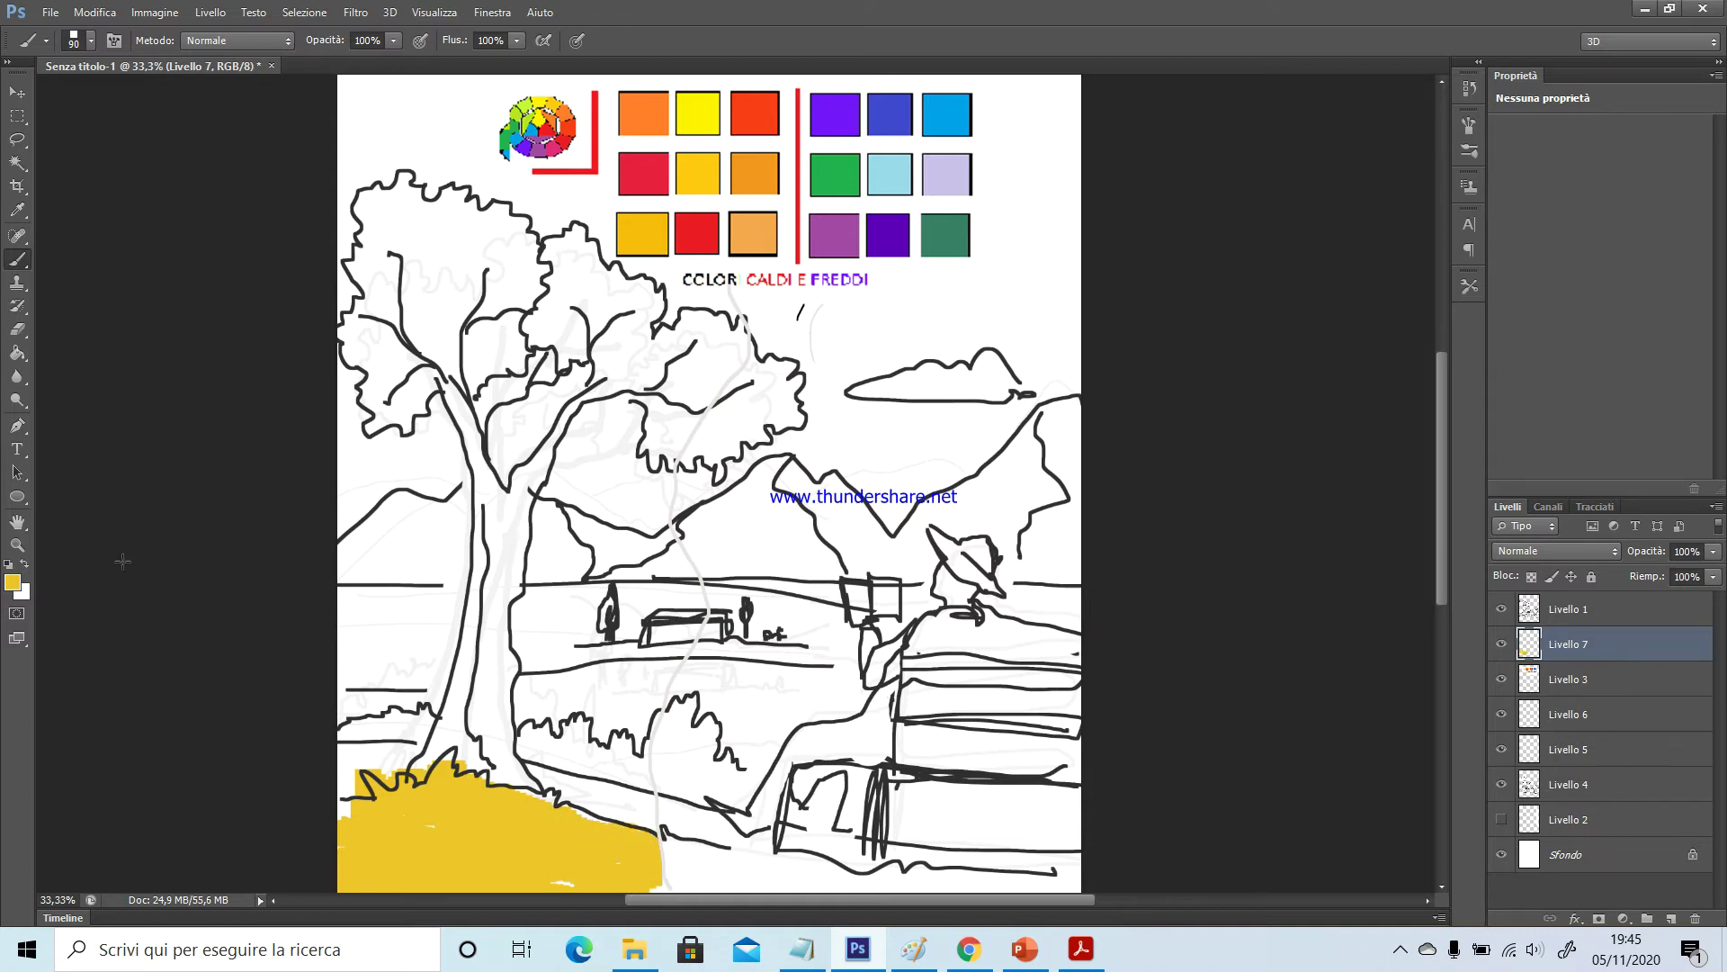
# Choose orange and paint the strips of ground on both sides of the tree's base with a 70 px brush
pyautogui.click(12, 583)
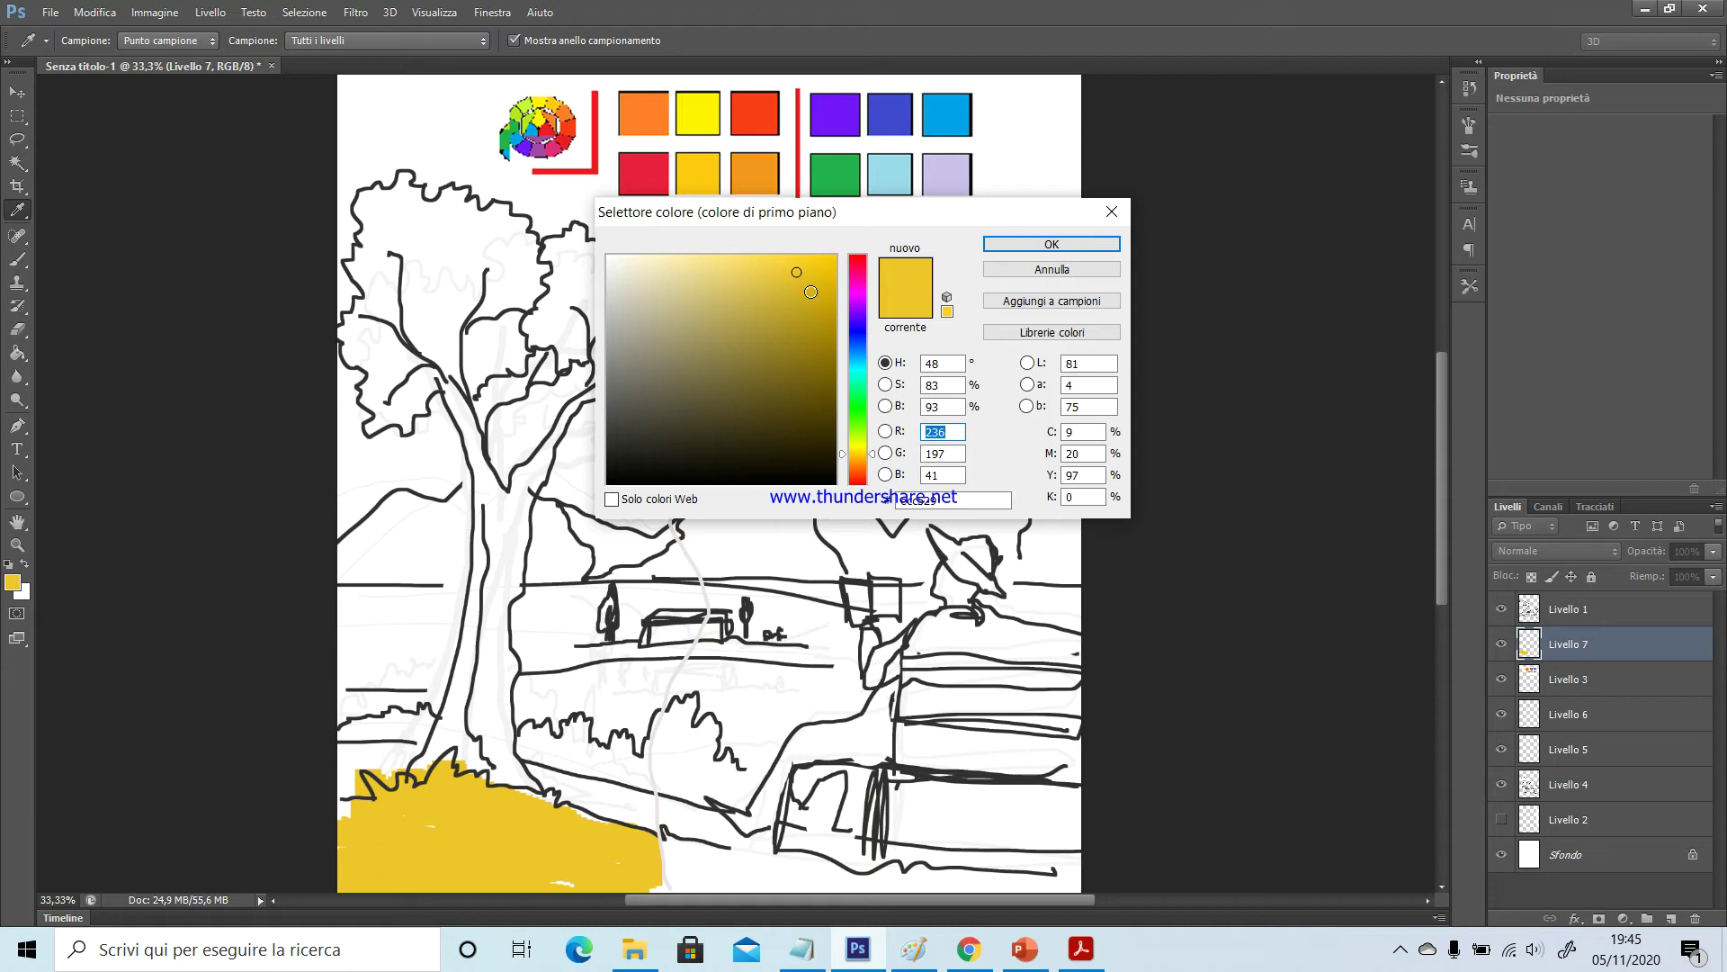
pyautogui.click(860, 277)
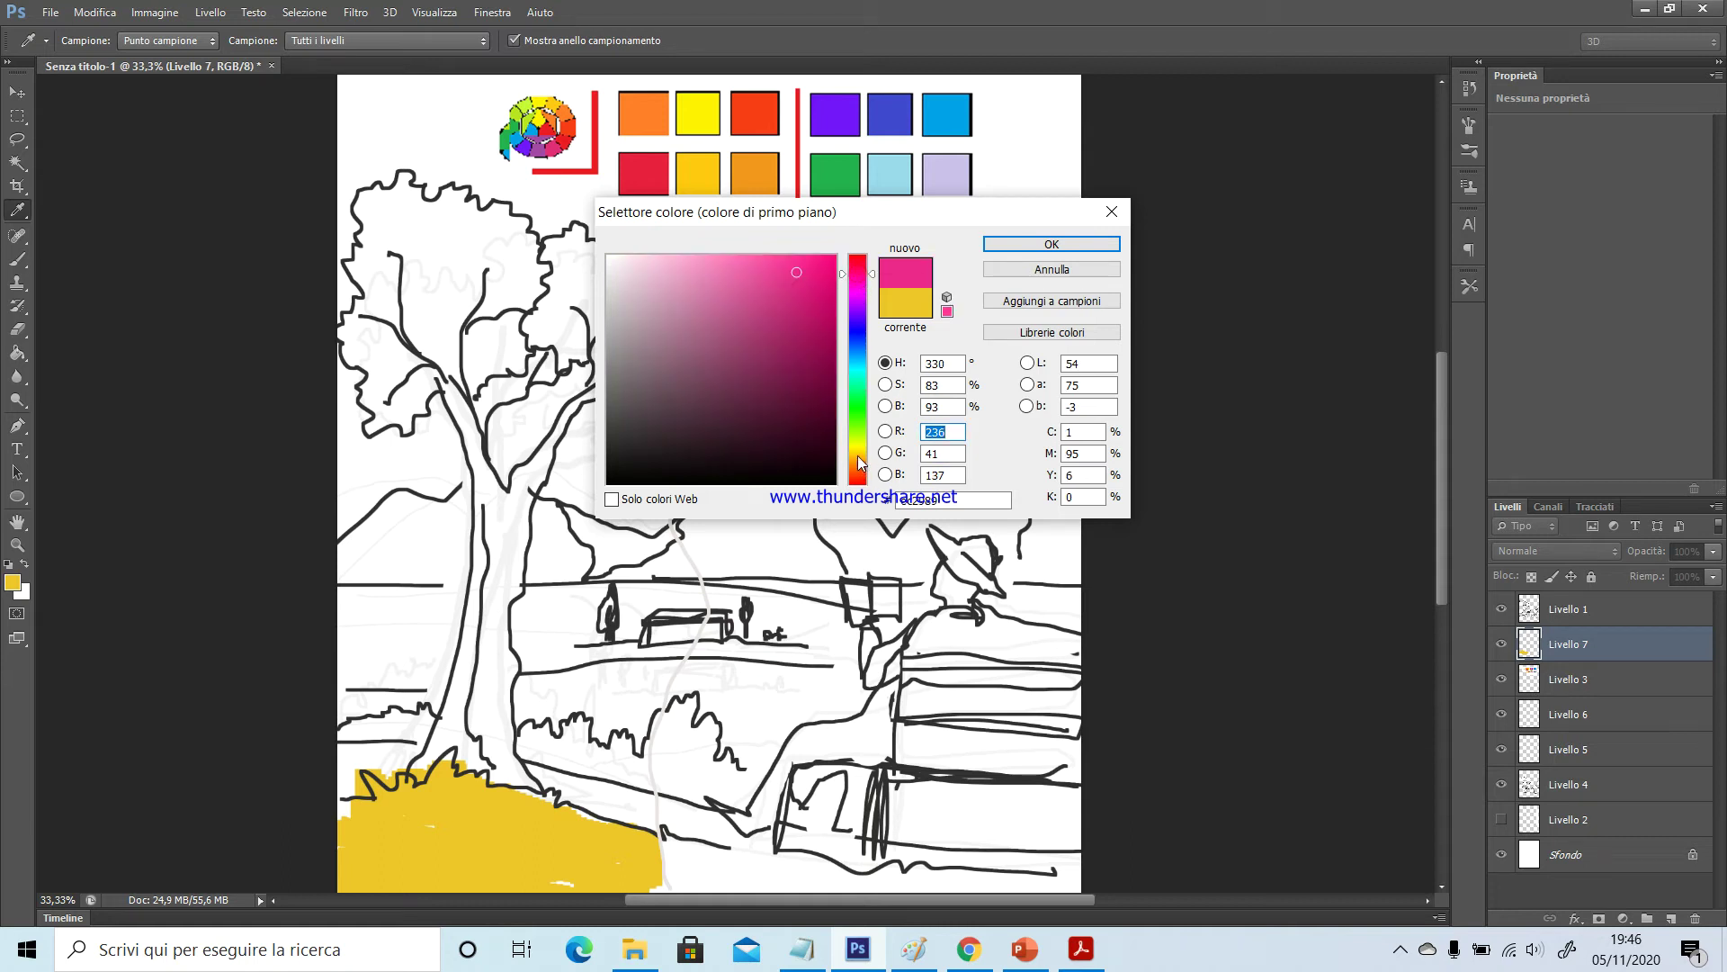
pyautogui.click(855, 453)
pyautogui.click(854, 465)
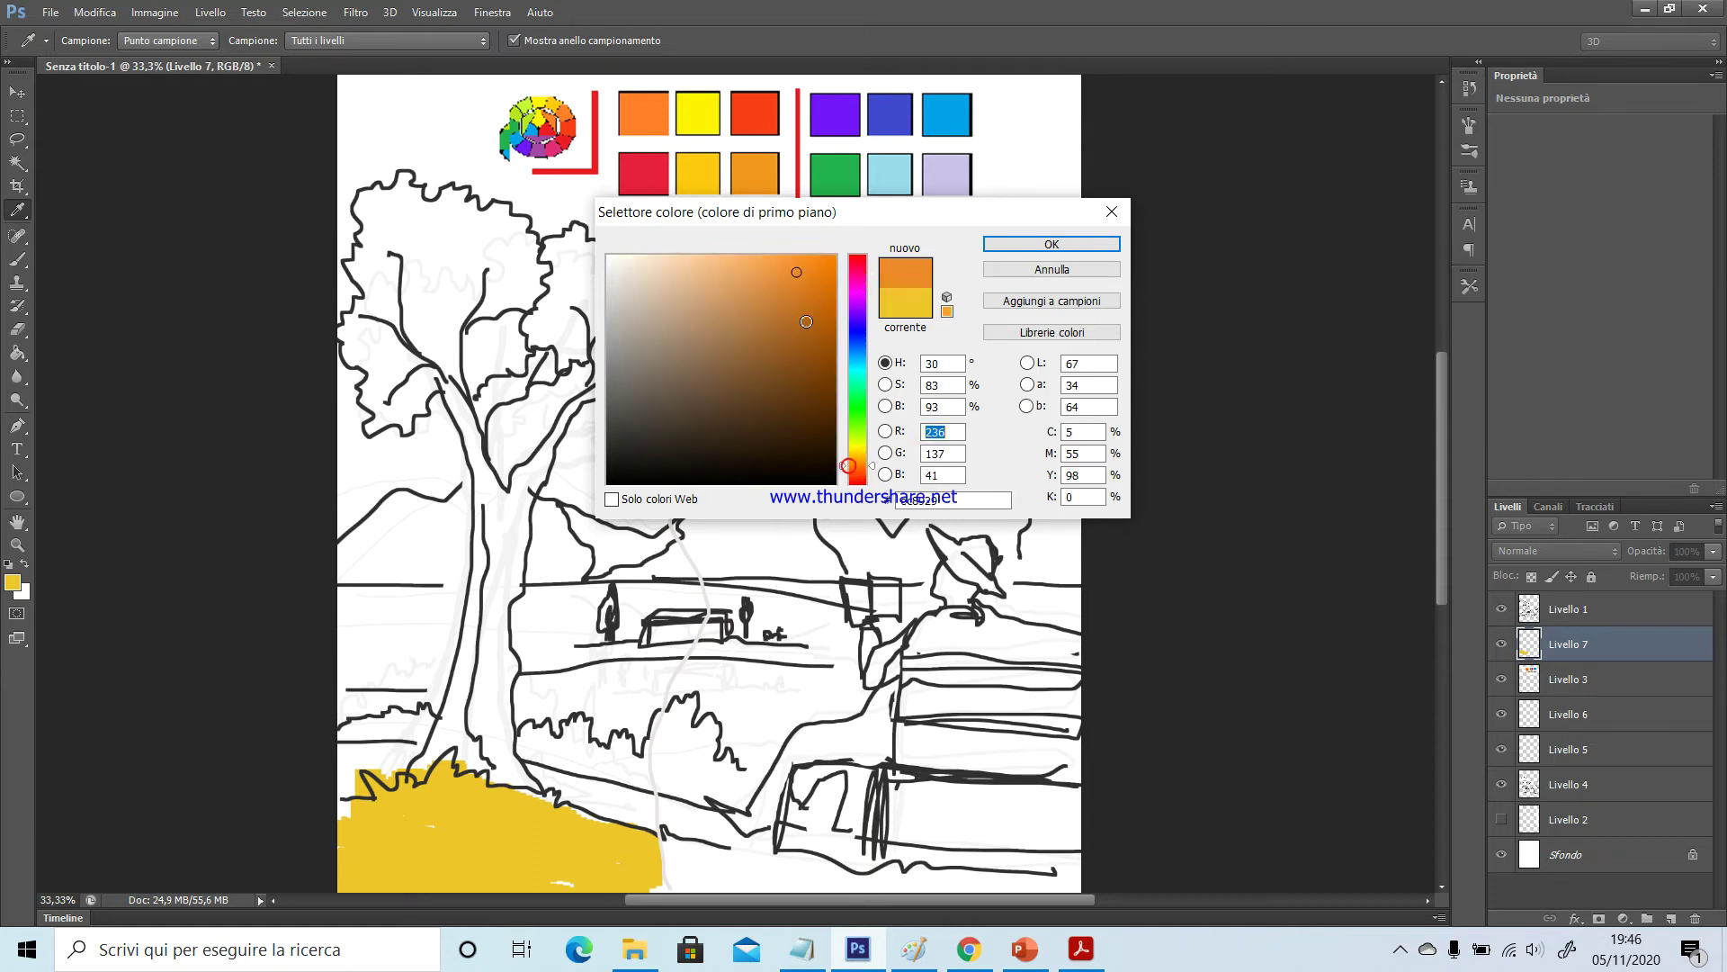
pyautogui.click(812, 263)
pyautogui.click(1051, 245)
pyautogui.press('b')
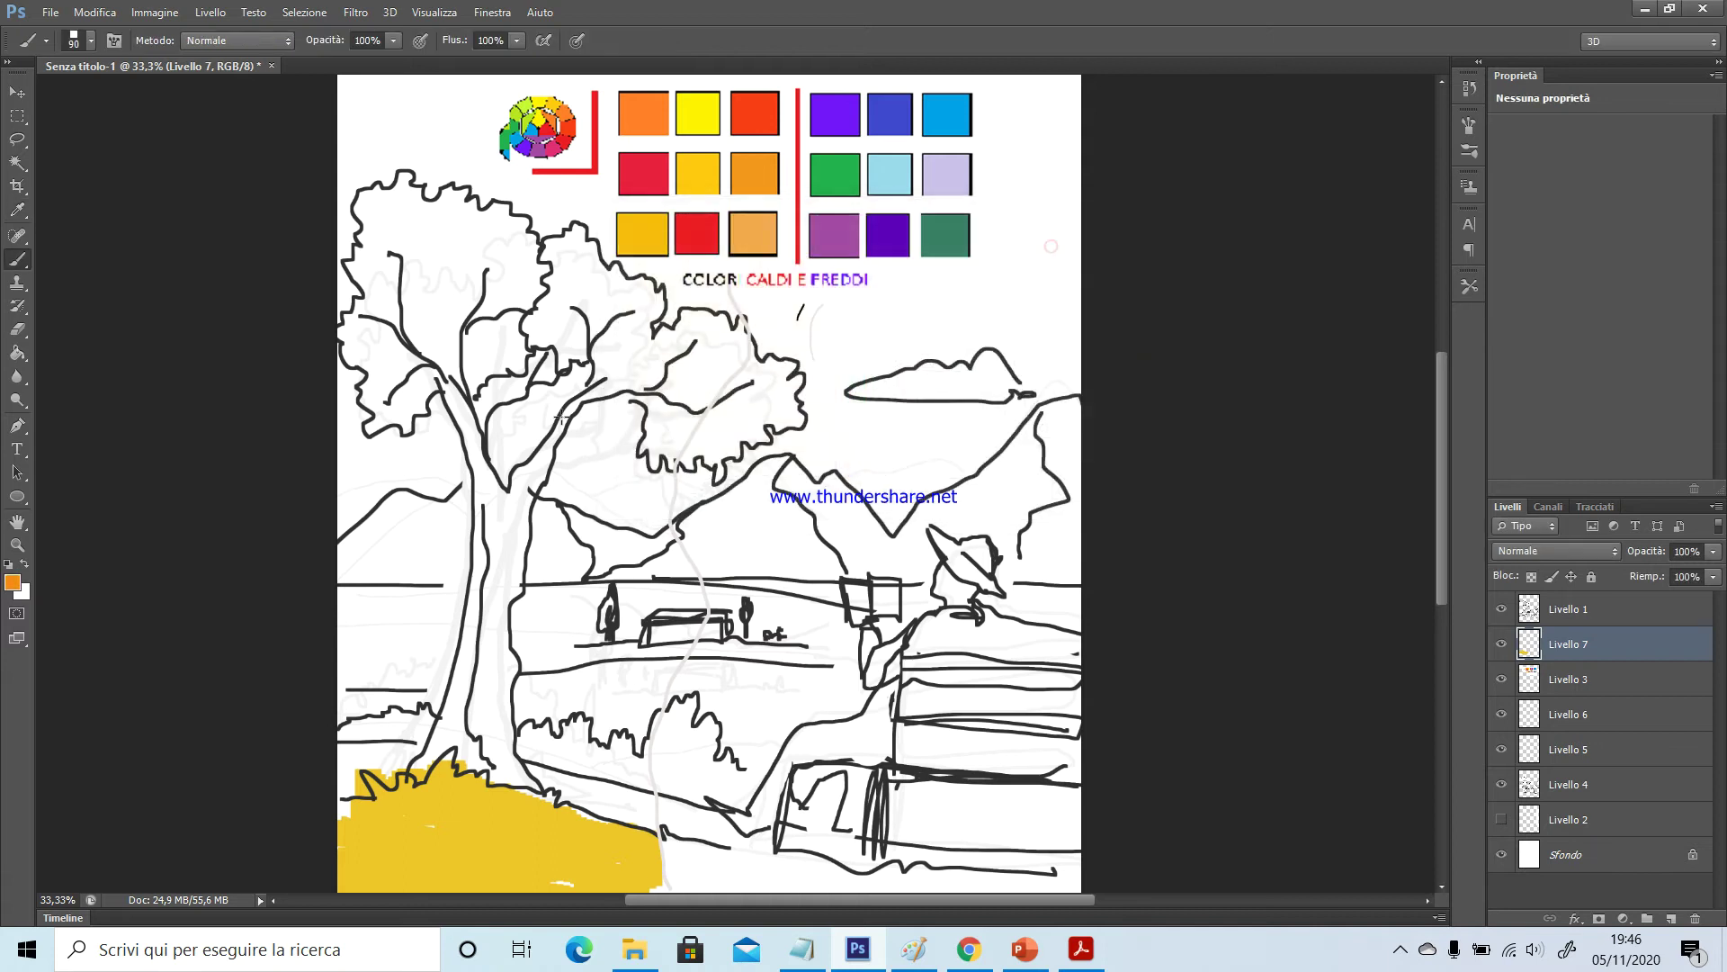
pyautogui.click(76, 43)
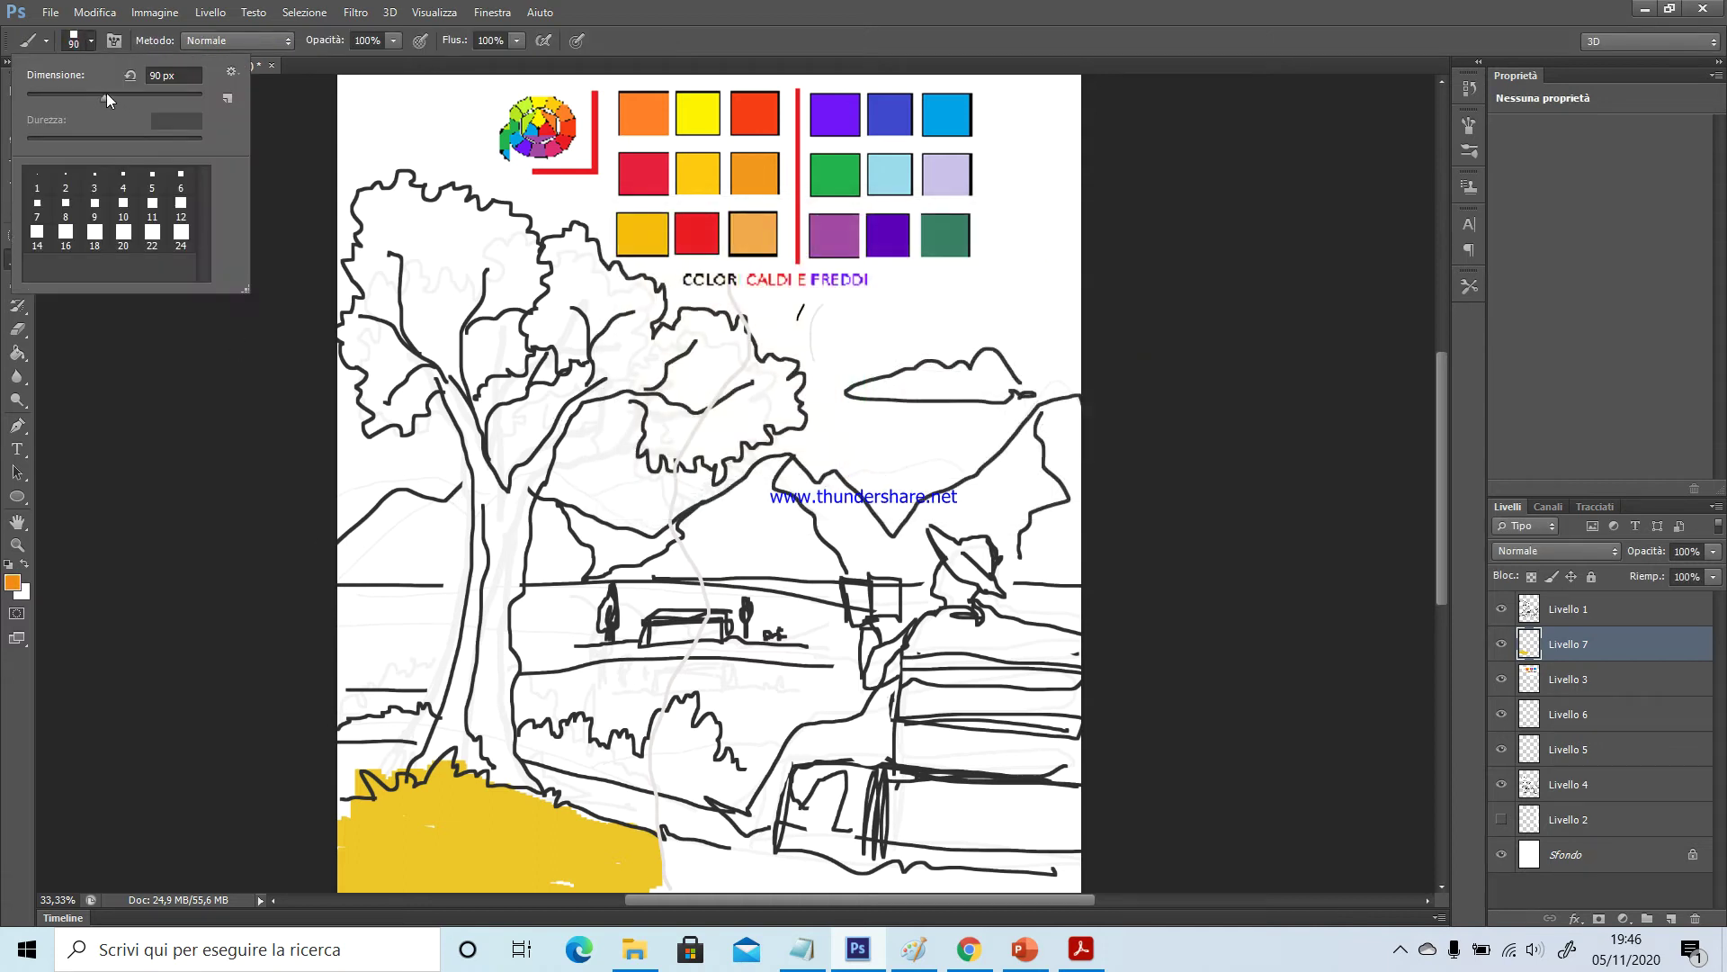
pyautogui.moveTo(106, 93); pyautogui.dragTo(88, 96)
pyautogui.click(357, 756)
pyautogui.moveTo(357, 756)
pyautogui.mouseDown()
pyautogui.moveTo(347, 776)
pyautogui.moveTo(403, 763)
pyautogui.mouseUp()
pyautogui.moveTo(529, 774); pyautogui.dragTo(649, 813)
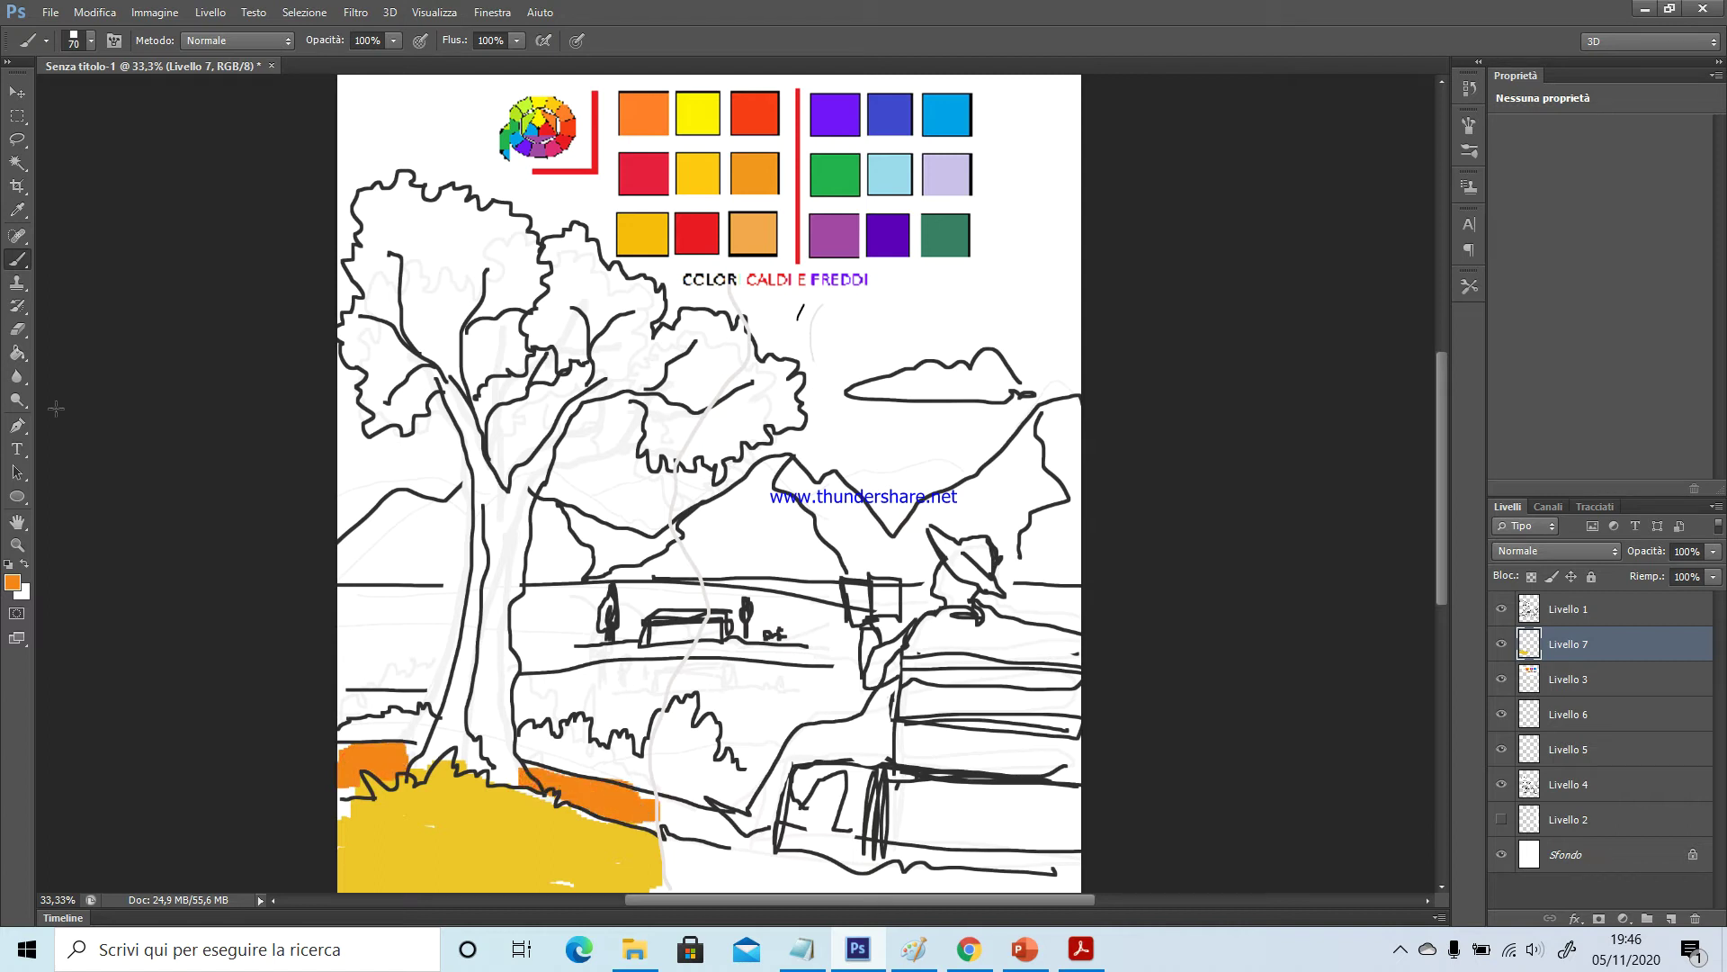
# Choose bright red (R 245, G 25, B 41) and paint the tree's trunk and two main branches, reducing the brush to 40 px
pyautogui.click(12, 581)
pyautogui.click(643, 173)
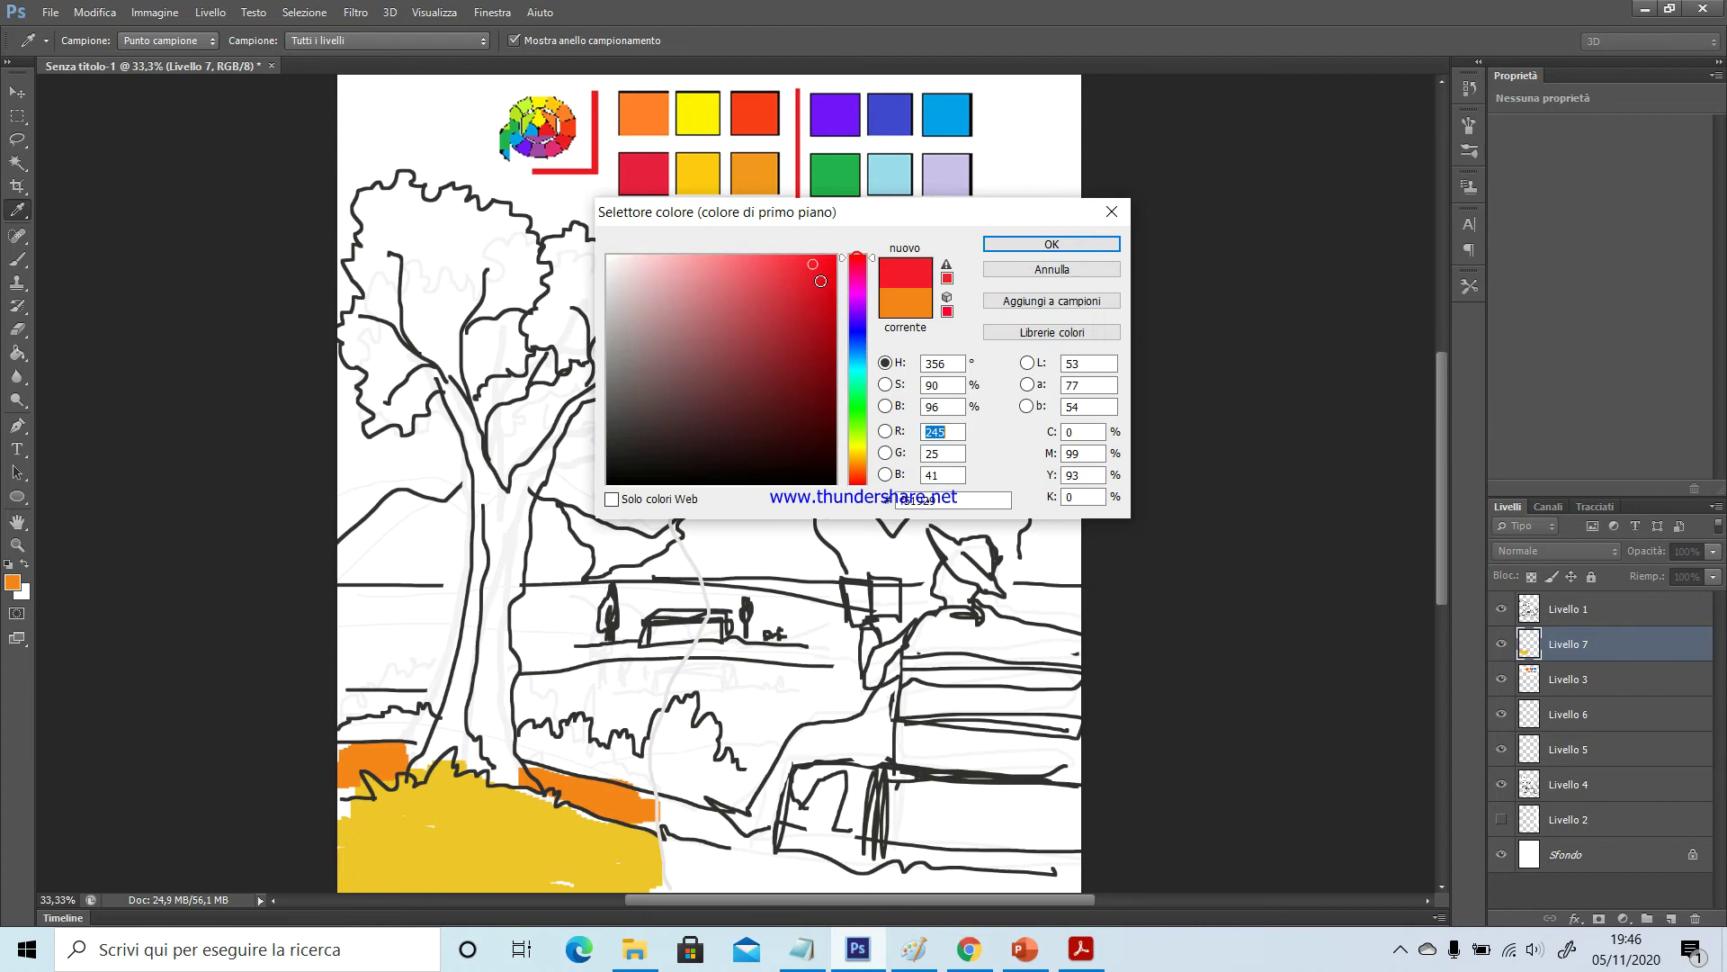
pyautogui.click(1034, 244)
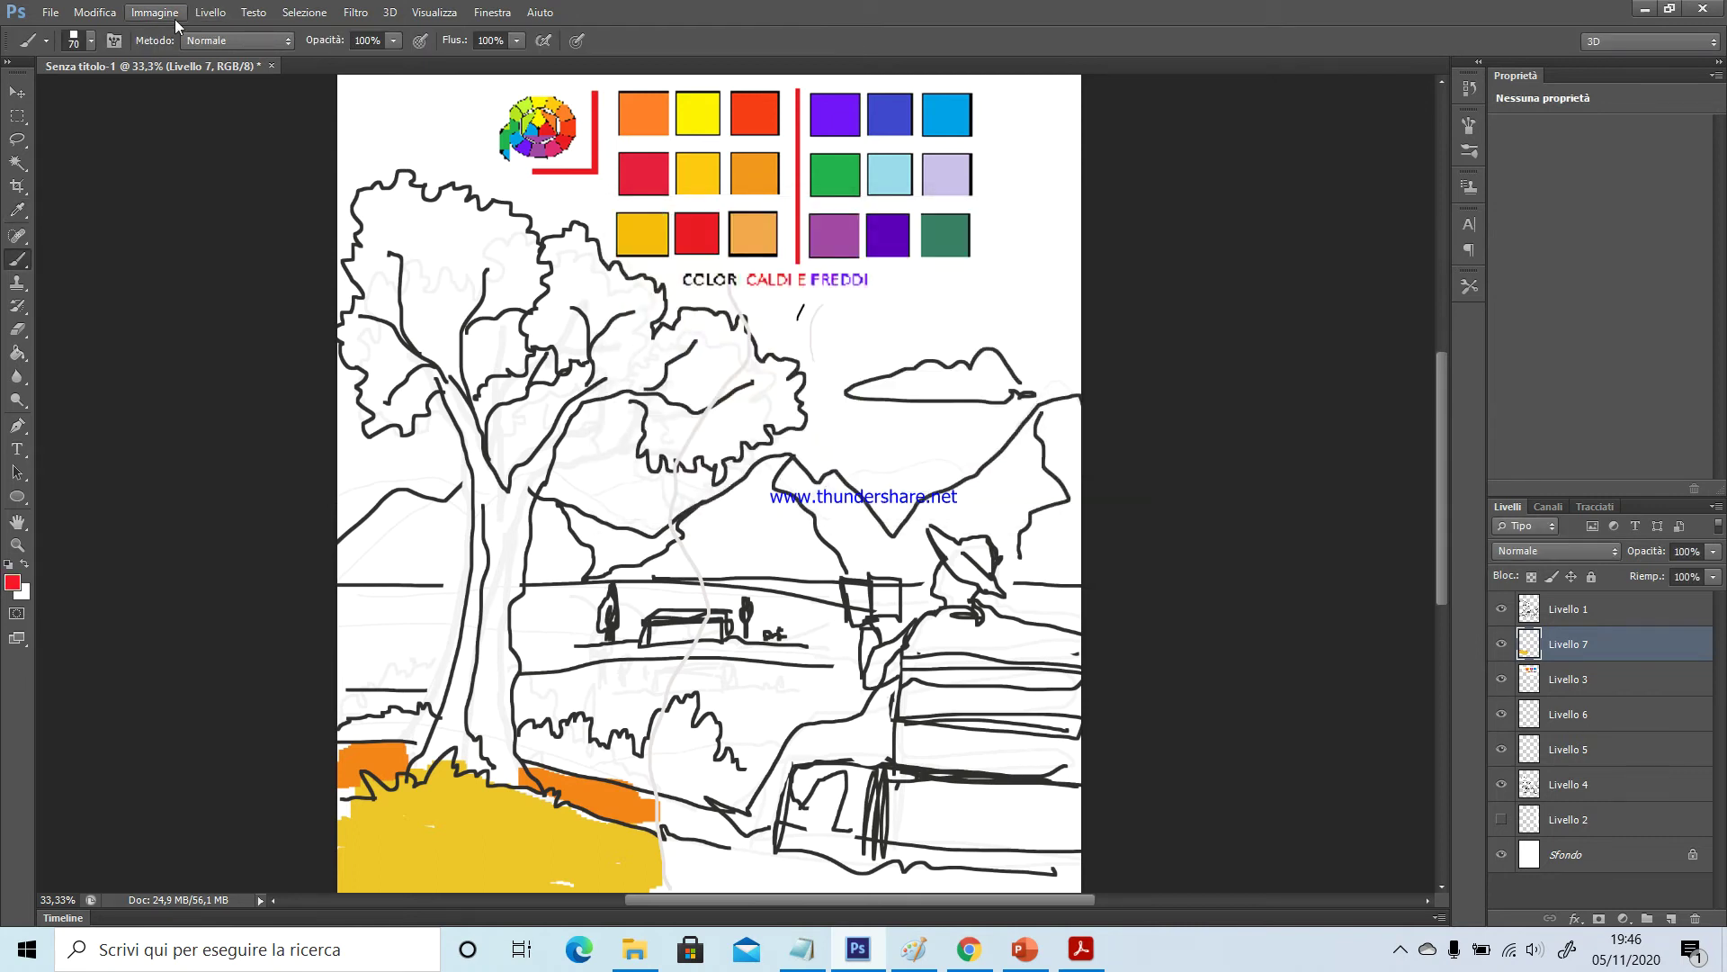
pyautogui.moveTo(440, 382)
pyautogui.mouseDown()
pyautogui.moveTo(479, 474)
pyautogui.moveTo(437, 754)
pyautogui.mouseUp()
pyautogui.click(76, 43)
pyautogui.moveTo(72, 95); pyautogui.dragTo(63, 97)
pyautogui.moveTo(562, 412)
pyautogui.mouseDown()
pyautogui.moveTo(492, 527)
pyautogui.moveTo(532, 493)
pyautogui.moveTo(484, 580)
pyautogui.moveTo(512, 556)
pyautogui.moveTo(472, 686)
pyautogui.moveTo(481, 665)
pyautogui.moveTo(462, 733)
pyautogui.mouseUp()
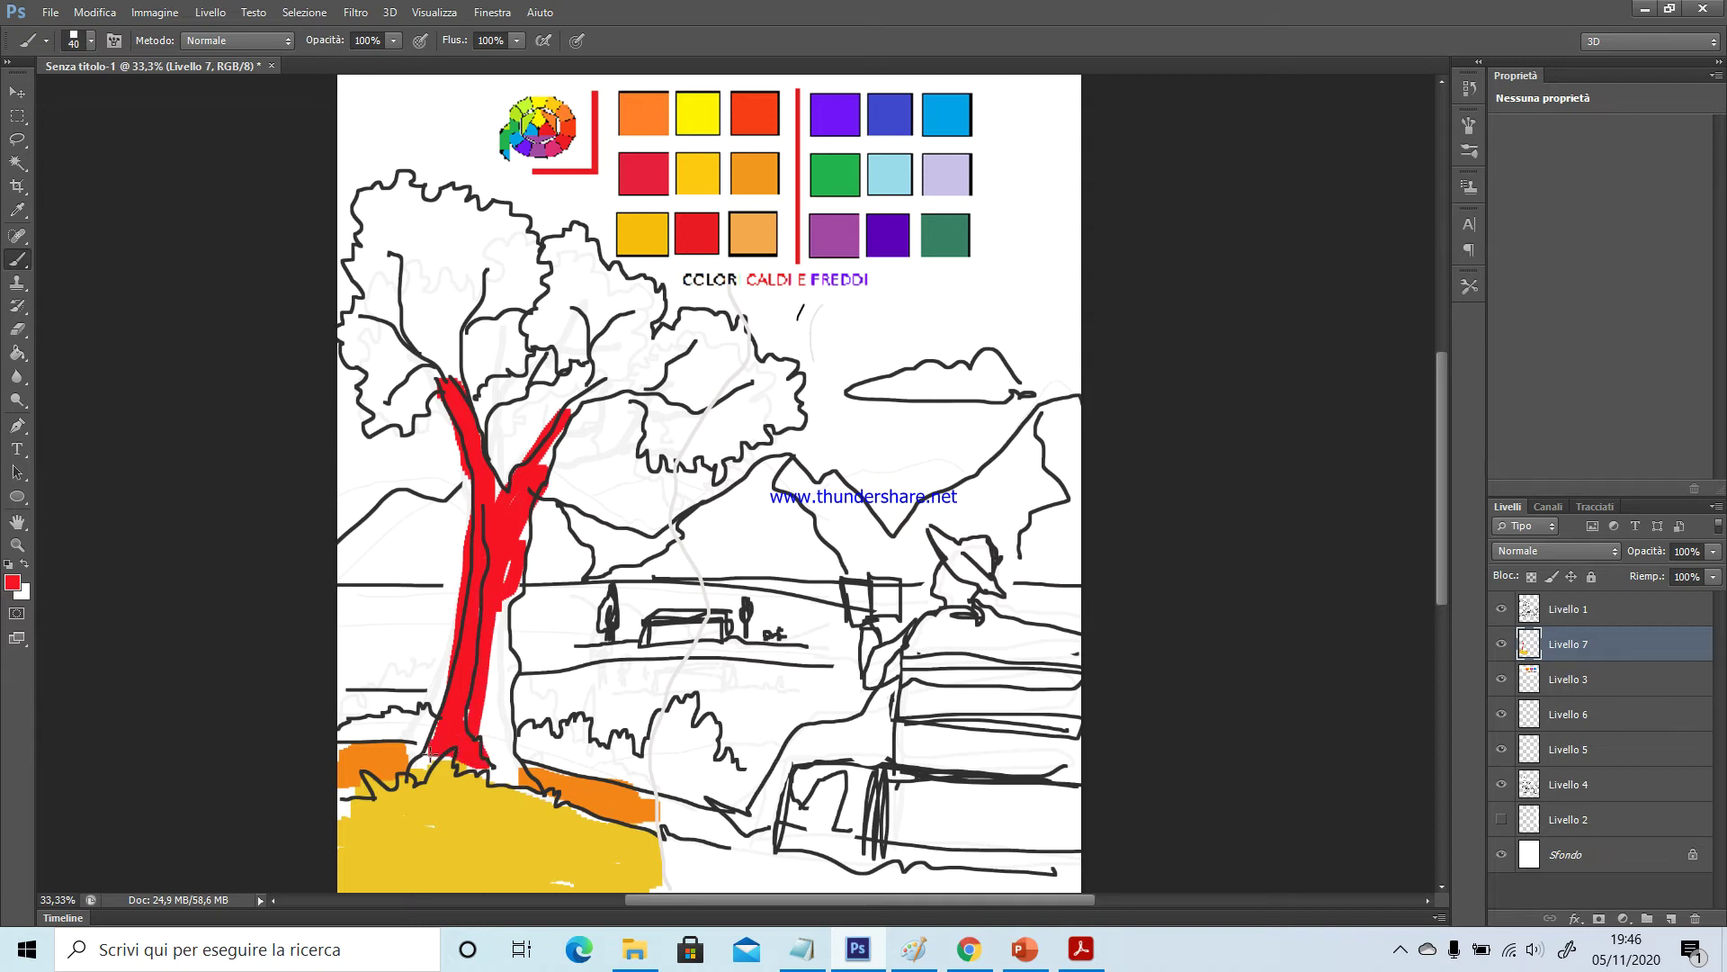
# Show the colour swatches, pick orange and paint the right side of the tree trunk
pyautogui.click(497, 12)
pyautogui.click(517, 228)
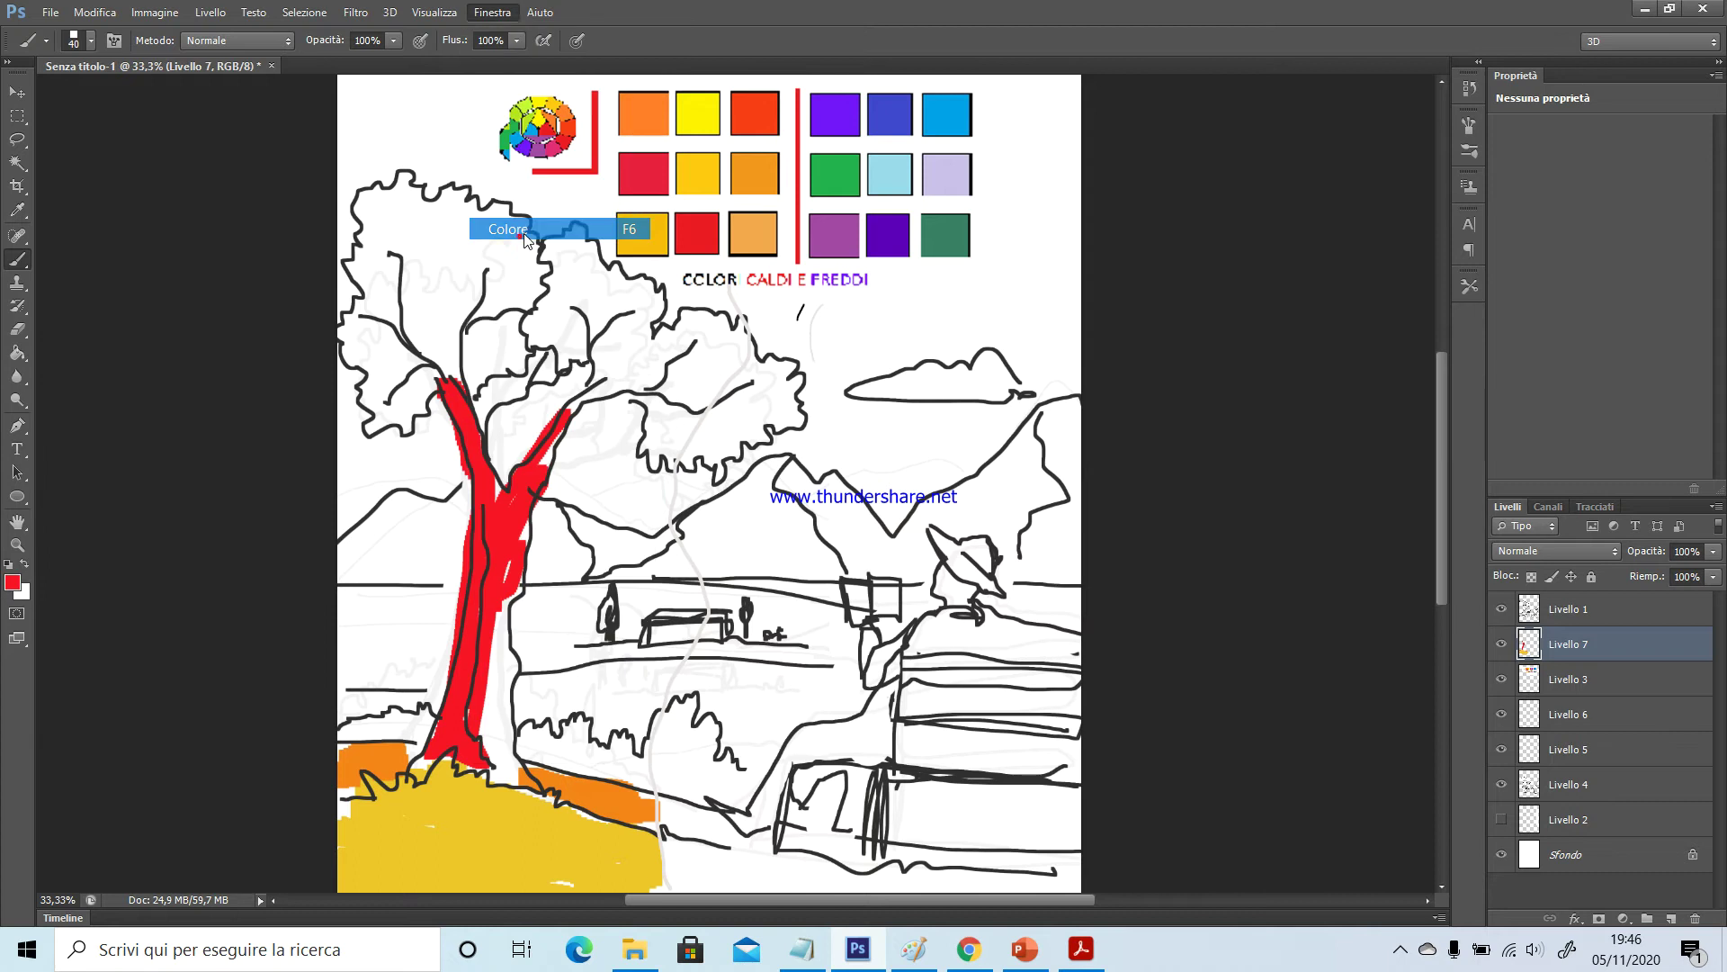
pyautogui.click(1330, 114)
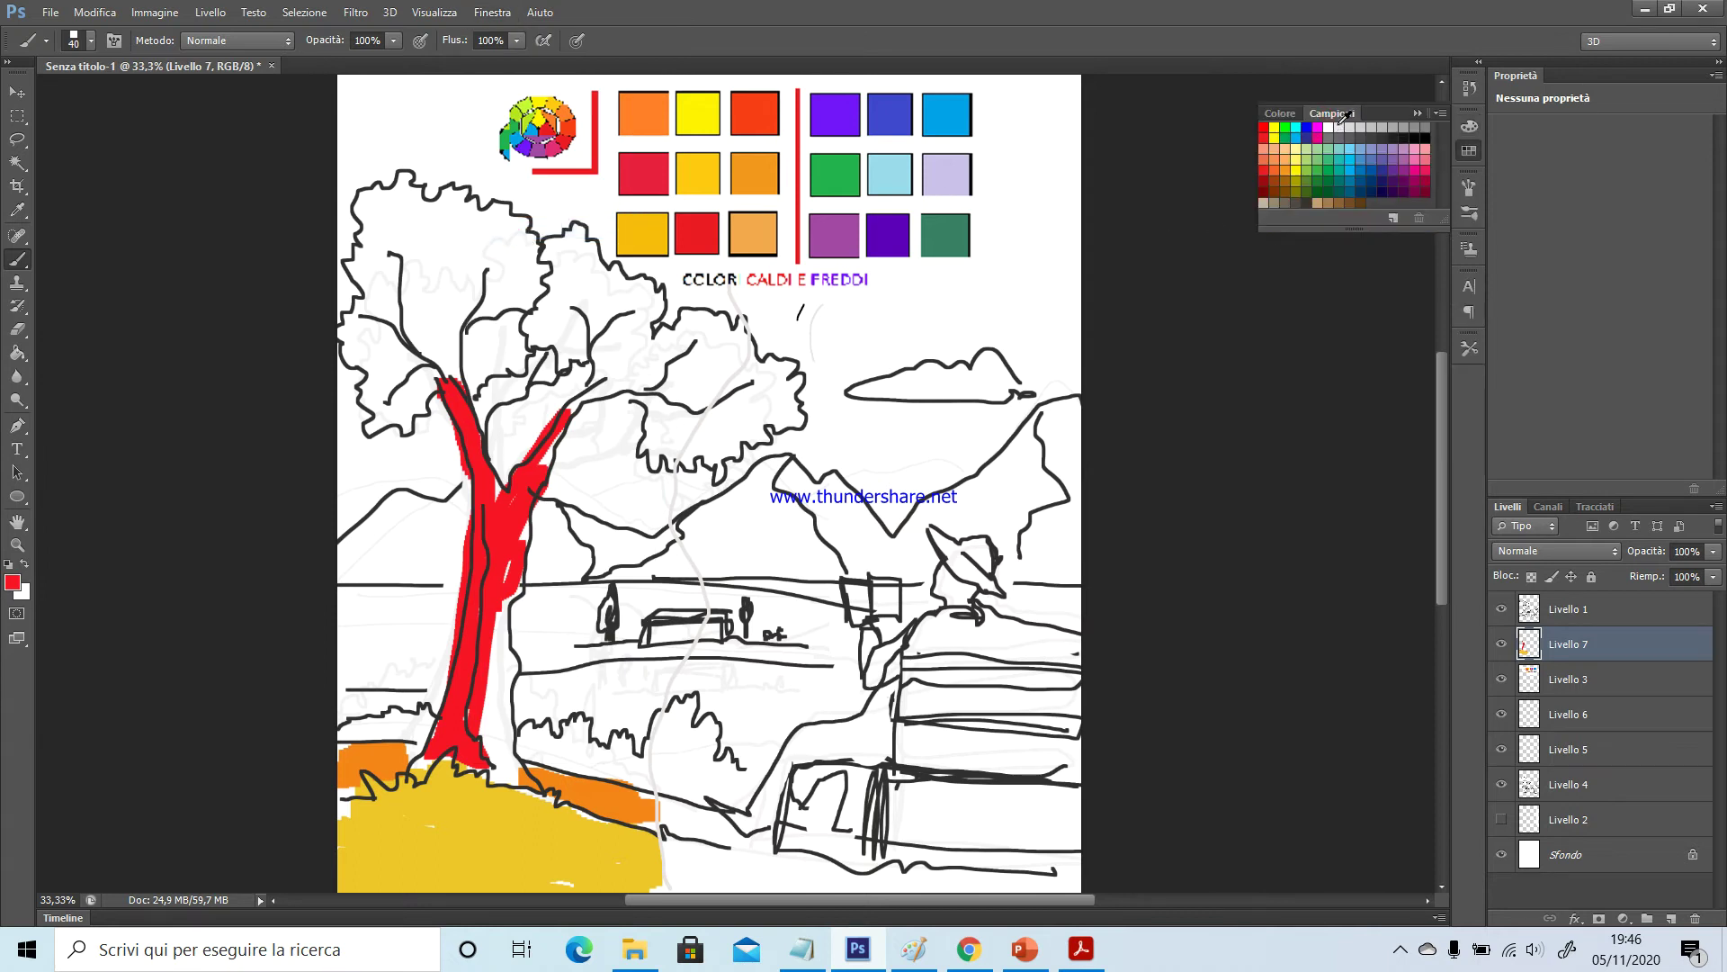
pyautogui.click(1286, 165)
pyautogui.moveTo(523, 537)
pyautogui.mouseDown()
pyautogui.moveTo(491, 679)
pyautogui.moveTo(504, 608)
pyautogui.moveTo(497, 756)
pyautogui.moveTo(481, 721)
pyautogui.moveTo(488, 759)
pyautogui.moveTo(502, 696)
pyautogui.moveTo(516, 772)
pyautogui.mouseUp()
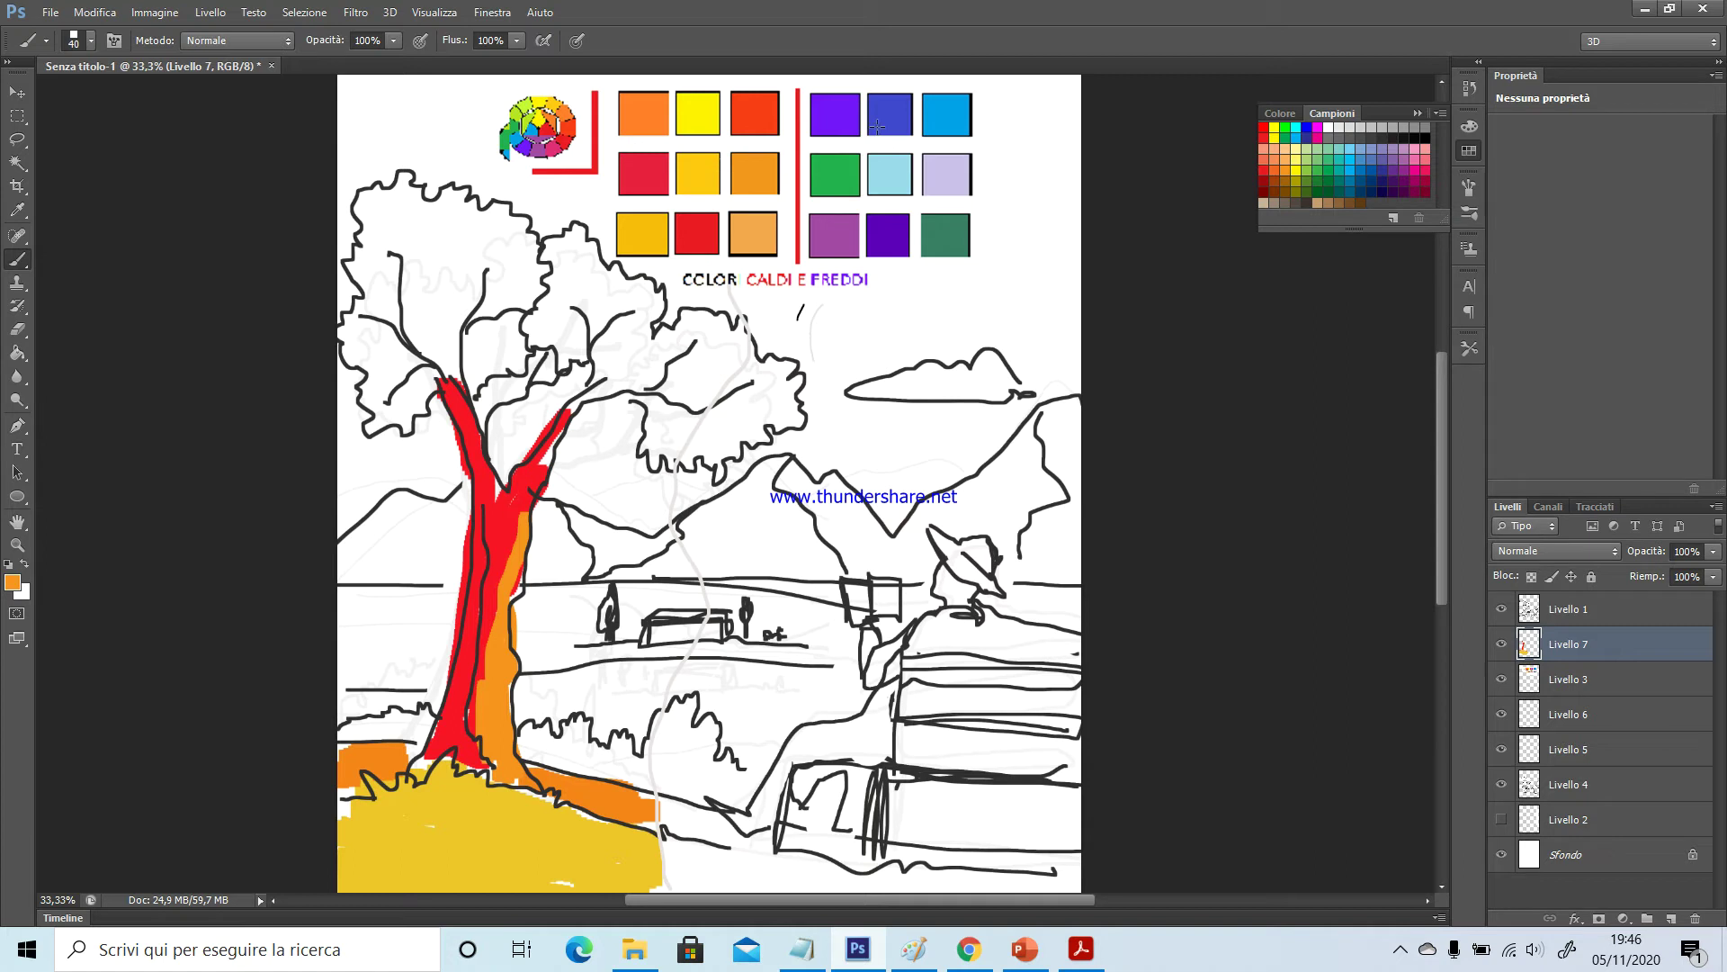
# Paint the shrubs on both sides of the trunk bright yellow, up to the dividing line
pyautogui.click(1273, 127)
pyautogui.moveTo(536, 720)
pyautogui.mouseDown()
pyautogui.moveTo(551, 743)
pyautogui.moveTo(528, 747)
pyautogui.moveTo(567, 738)
pyautogui.moveTo(632, 768)
pyautogui.mouseUp()
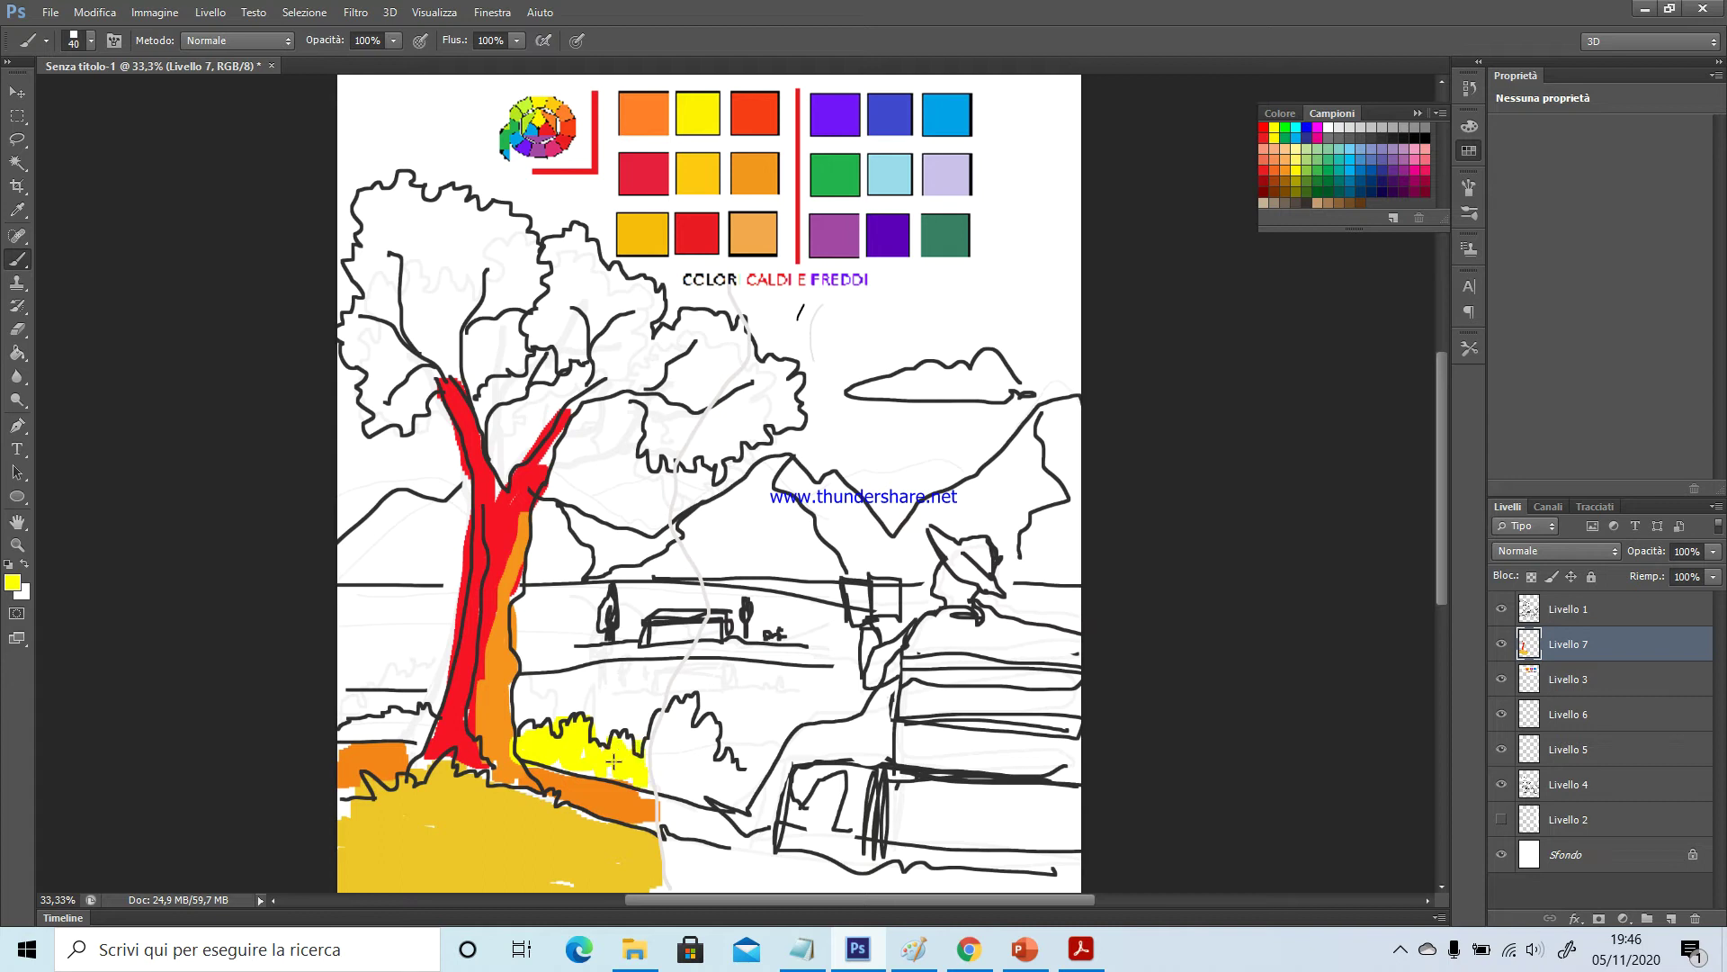
pyautogui.moveTo(407, 717)
pyautogui.mouseDown()
pyautogui.moveTo(360, 731)
pyautogui.moveTo(396, 733)
pyautogui.mouseUp()
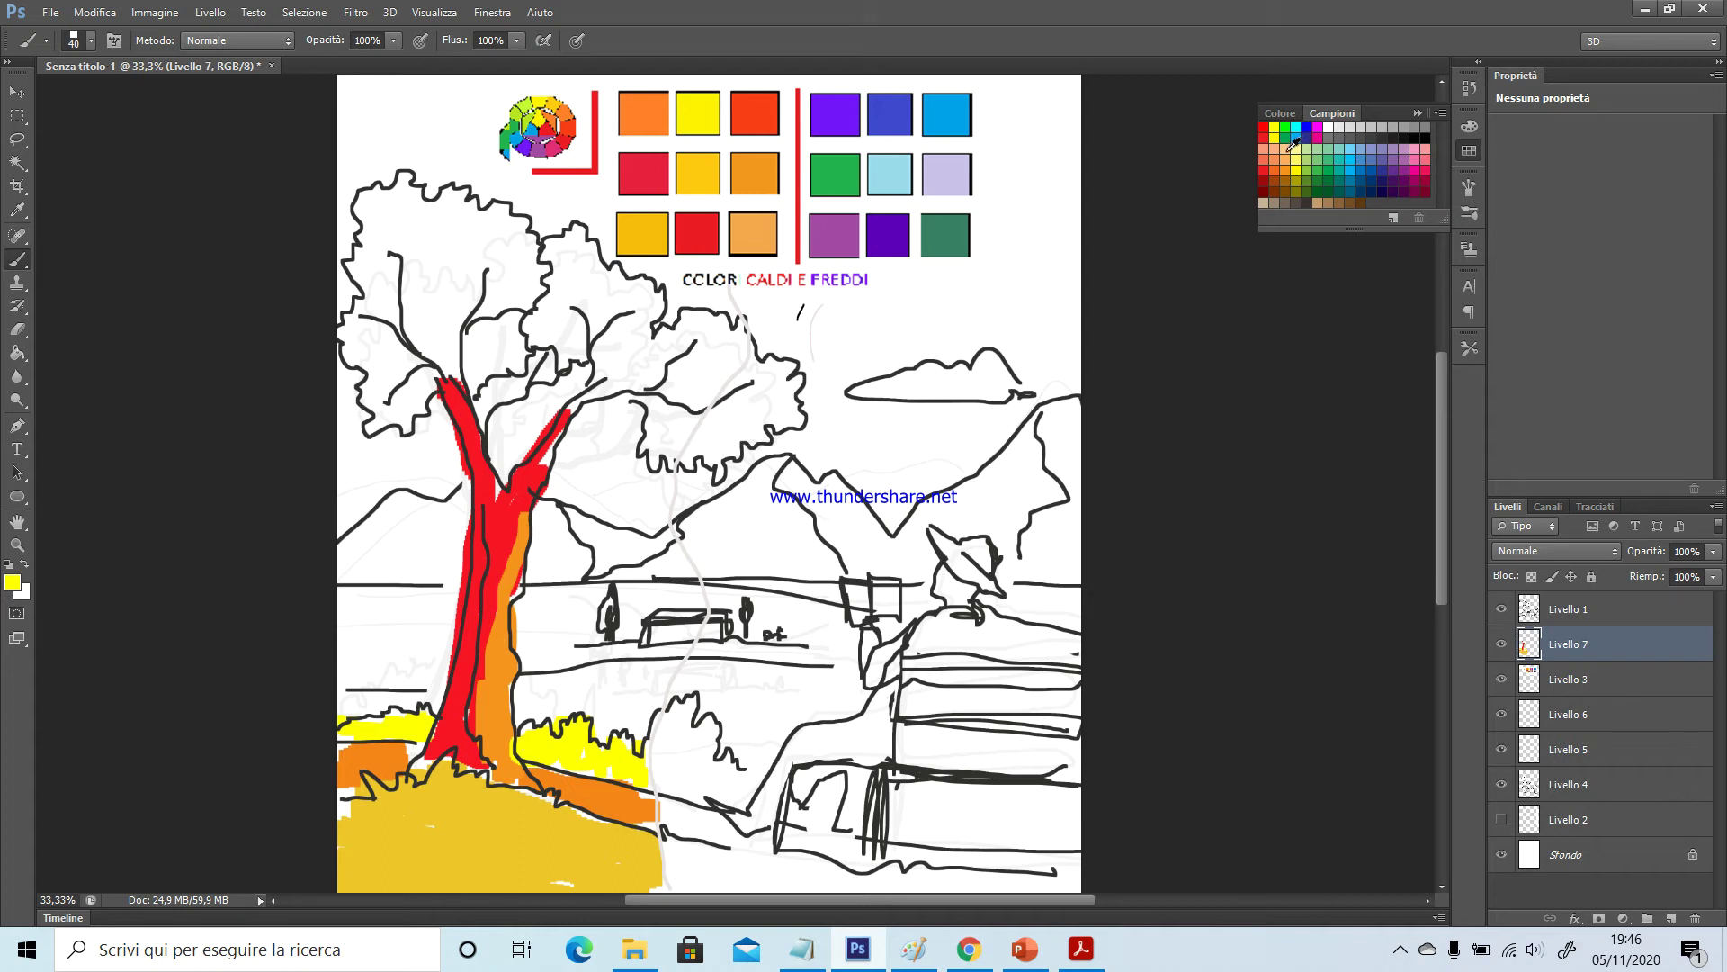
# Paint the field band behind the shrubs light orange and add darker orange streaks over it
pyautogui.click(1289, 157)
pyautogui.moveTo(528, 677)
pyautogui.mouseDown()
pyautogui.moveTo(666, 671)
pyautogui.moveTo(673, 685)
pyautogui.moveTo(533, 686)
pyautogui.moveTo(647, 700)
pyautogui.moveTo(524, 702)
pyautogui.moveTo(630, 730)
pyautogui.mouseUp()
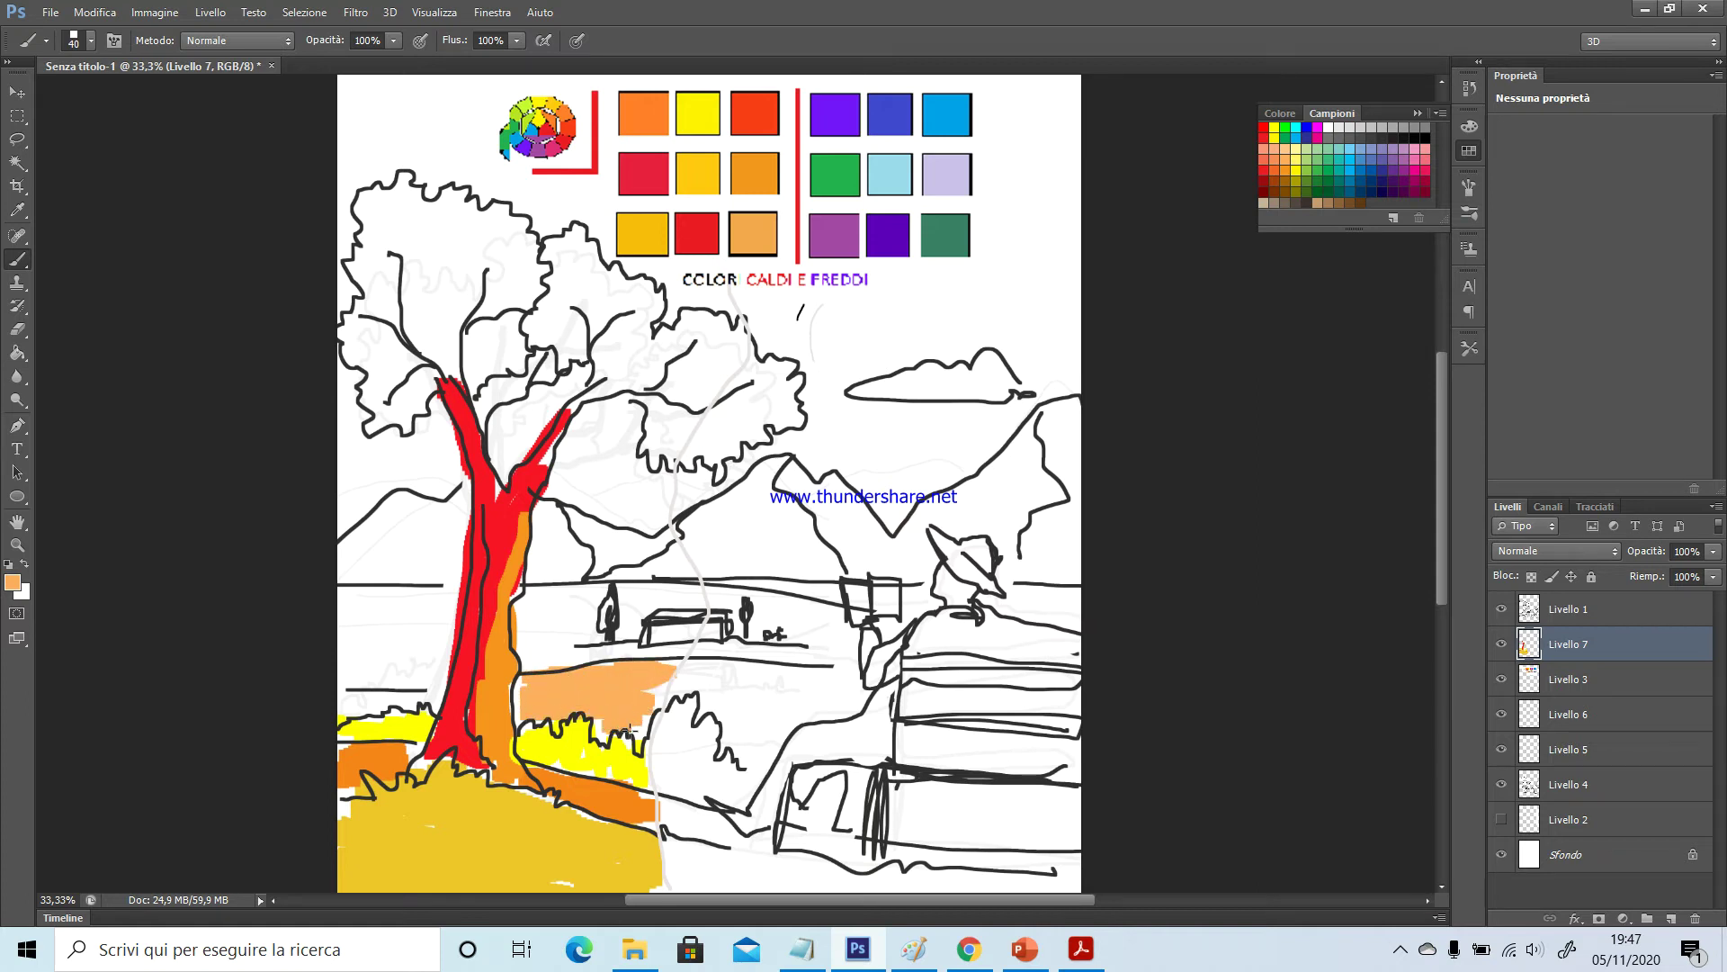
pyautogui.moveTo(423, 686)
pyautogui.mouseDown()
pyautogui.moveTo(353, 697)
pyautogui.moveTo(400, 702)
pyautogui.mouseUp()
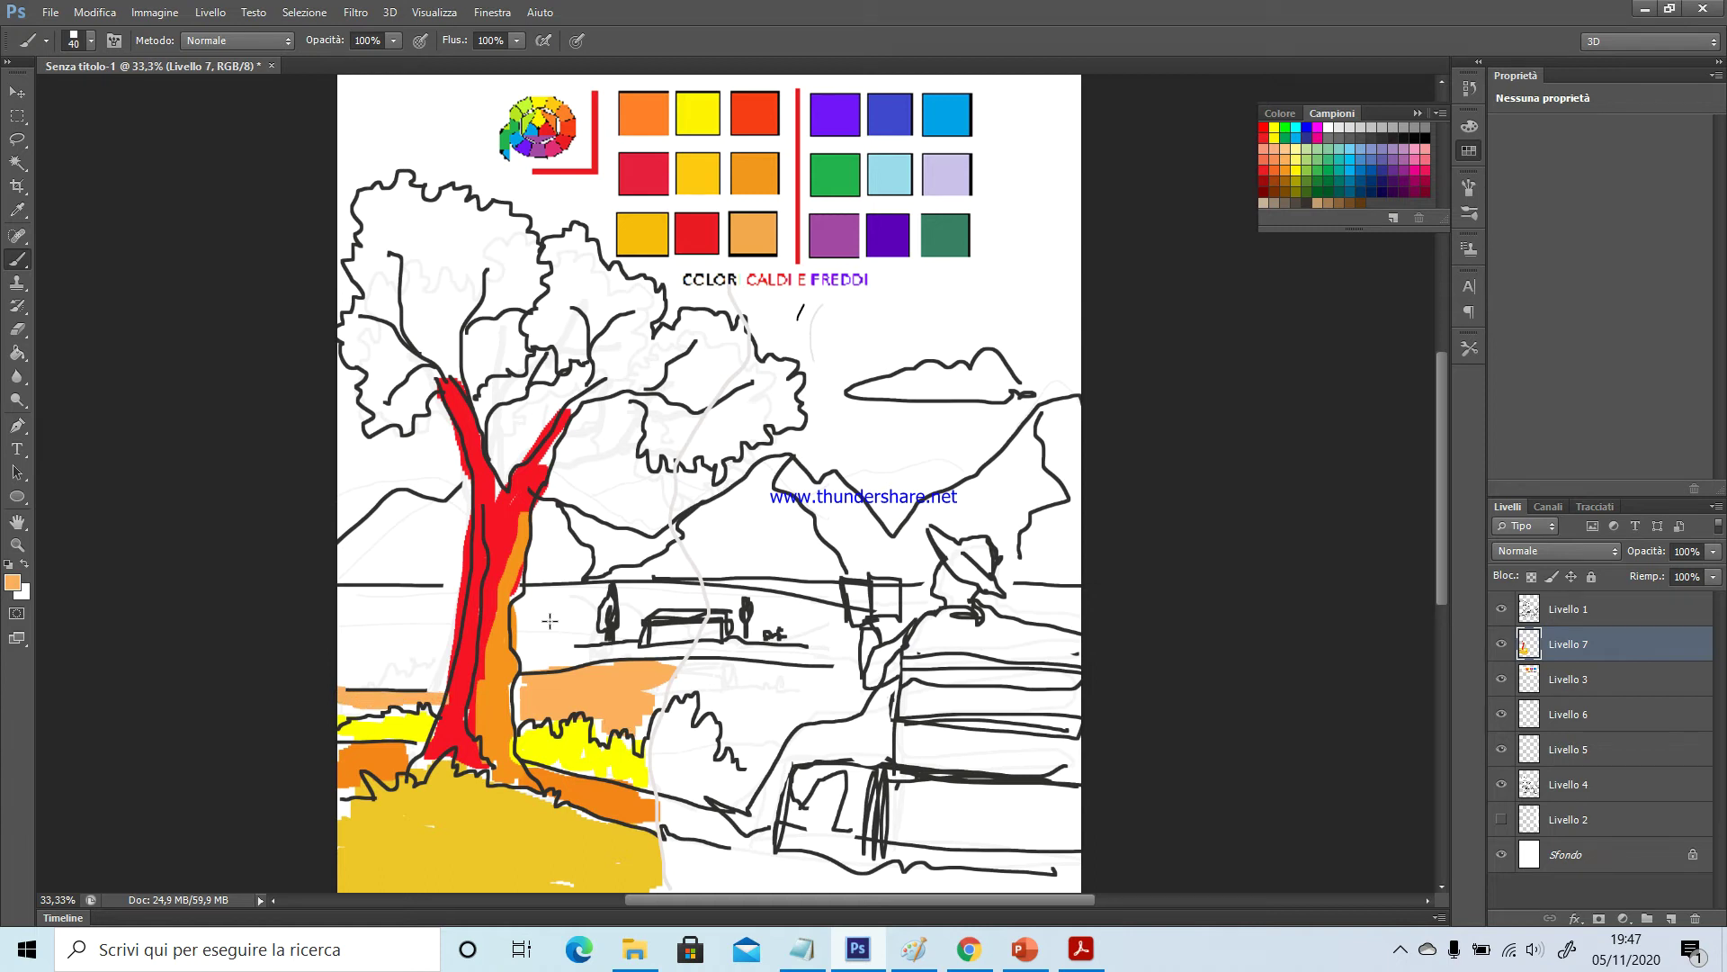
pyautogui.click(1293, 168)
pyautogui.moveTo(530, 681); pyautogui.dragTo(639, 685)
pyautogui.moveTo(535, 696)
pyautogui.mouseDown()
pyautogui.moveTo(599, 701)
pyautogui.moveTo(627, 688)
pyautogui.moveTo(631, 656)
pyautogui.moveTo(668, 655)
pyautogui.mouseUp()
pyautogui.moveTo(423, 707); pyautogui.dragTo(349, 703)
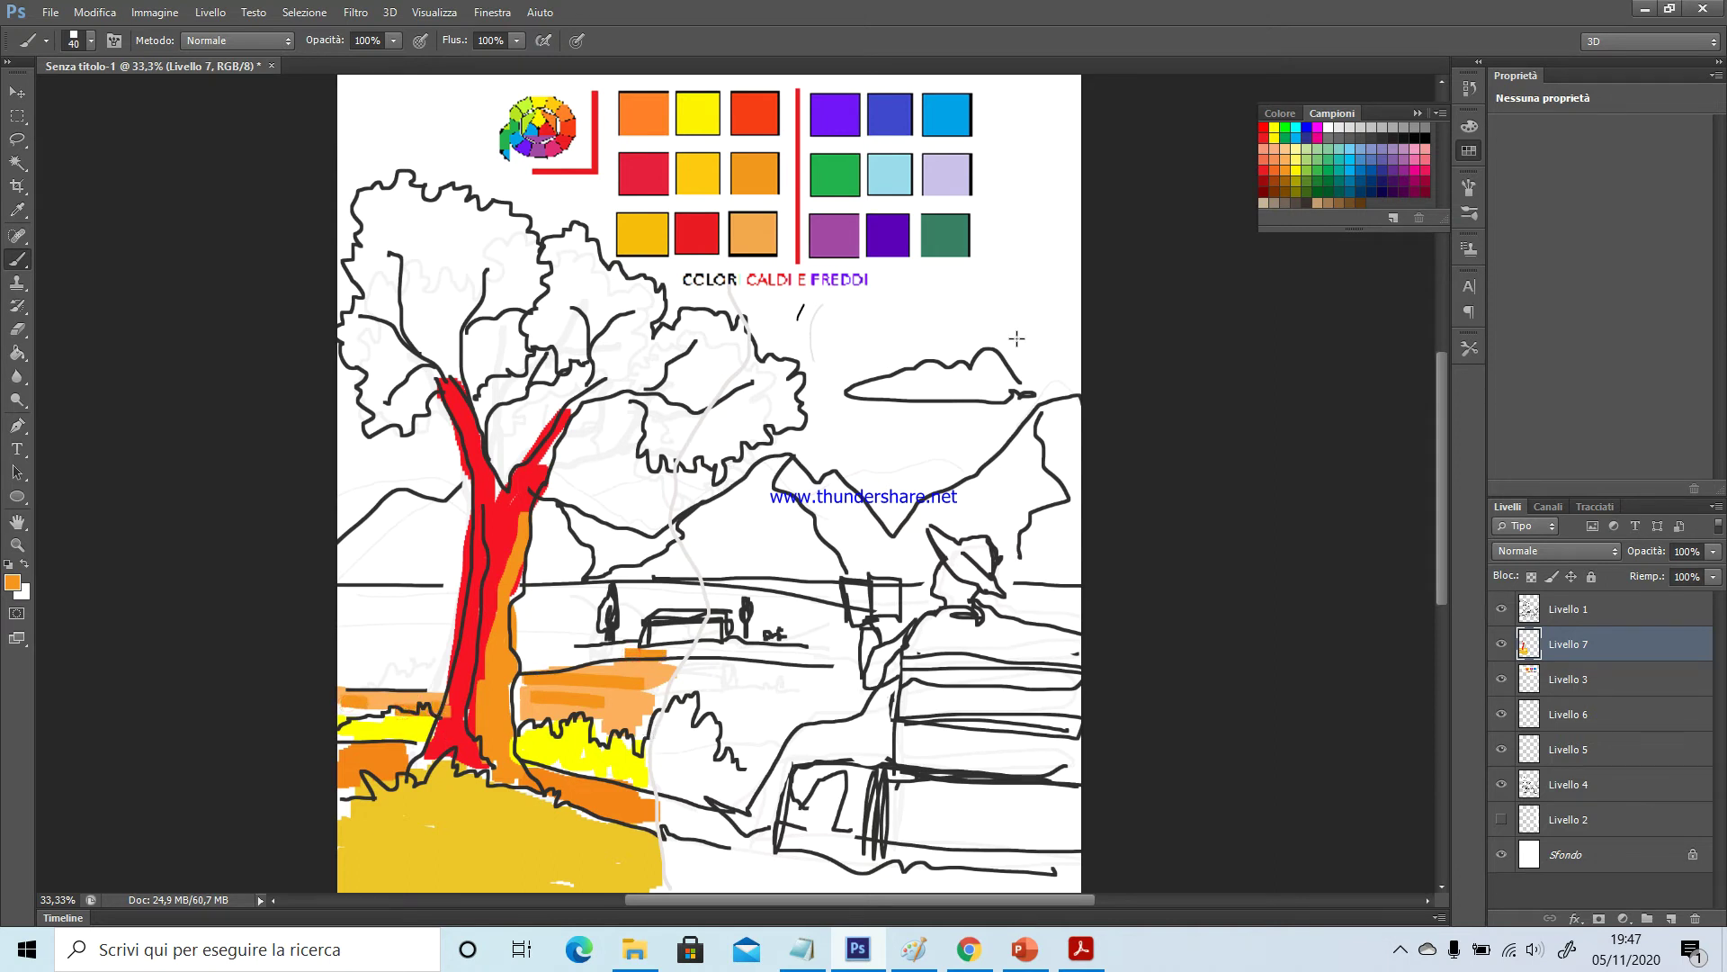
# Paint the far field below the horizon yellow on both sides of the trunk, up to the dividing line
pyautogui.click(1294, 171)
pyautogui.moveTo(380, 634)
pyautogui.mouseDown()
pyautogui.moveTo(340, 609)
pyautogui.moveTo(451, 595)
pyautogui.moveTo(428, 619)
pyautogui.moveTo(440, 631)
pyautogui.moveTo(448, 609)
pyautogui.moveTo(448, 637)
pyautogui.moveTo(403, 634)
pyautogui.moveTo(407, 653)
pyautogui.moveTo(337, 670)
pyautogui.moveTo(441, 662)
pyautogui.mouseUp()
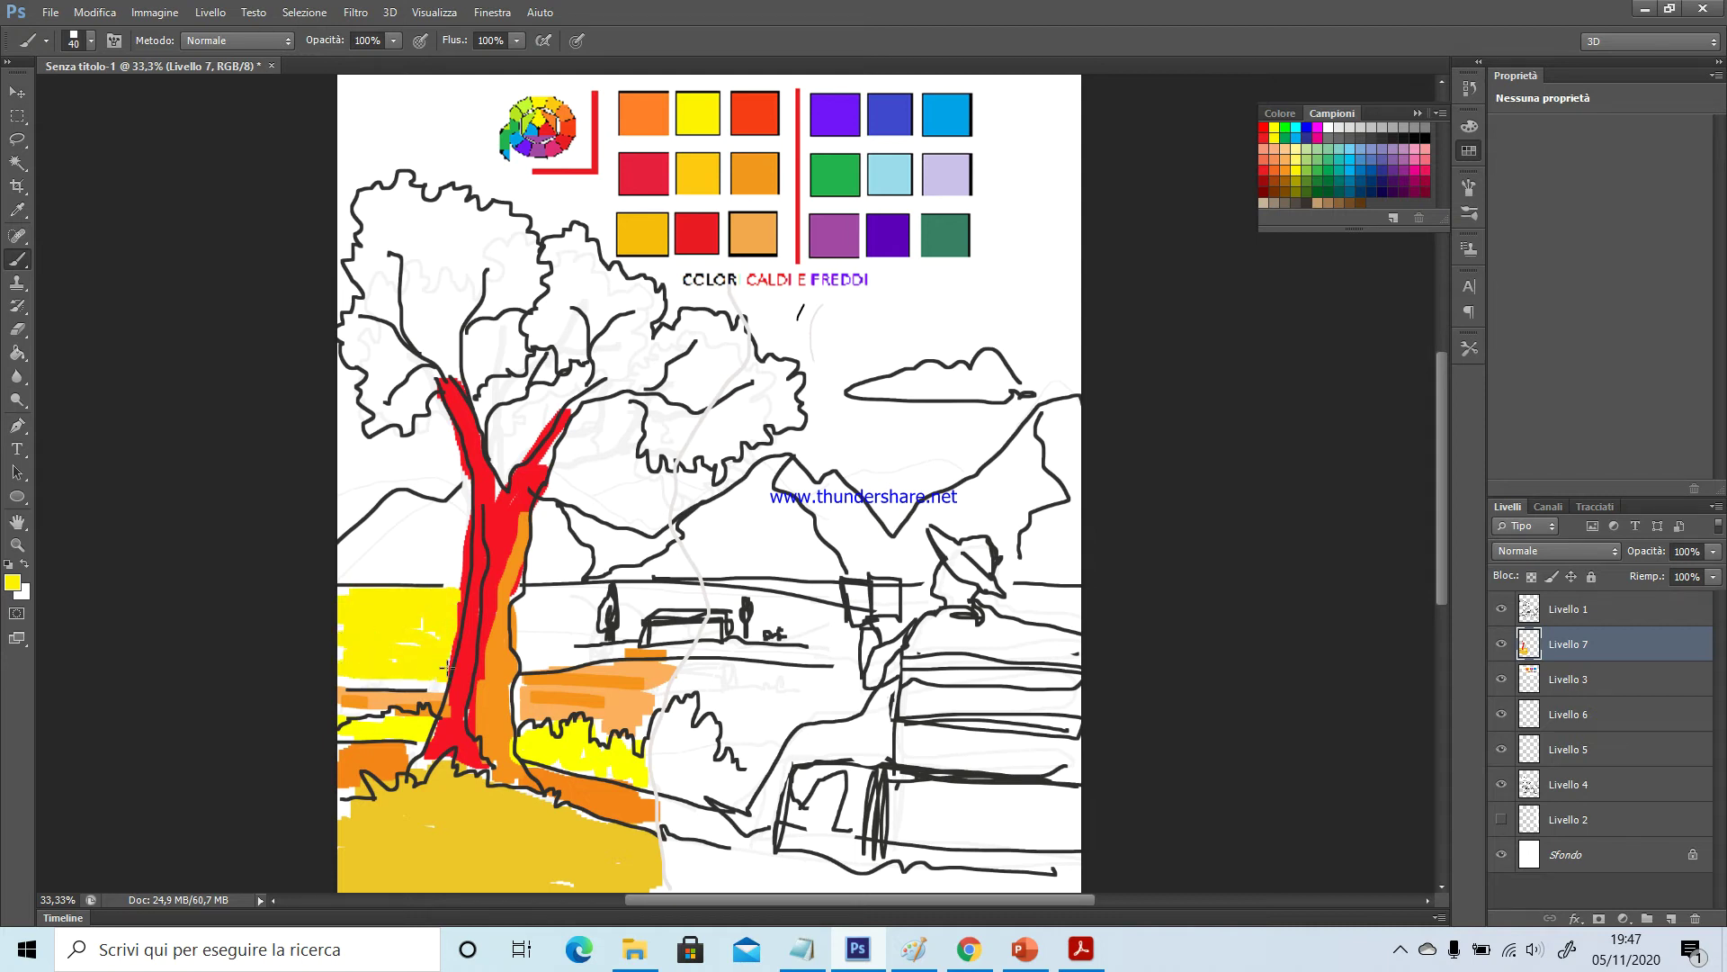
pyautogui.moveTo(536, 600)
pyautogui.mouseDown()
pyautogui.moveTo(525, 621)
pyautogui.moveTo(570, 603)
pyautogui.moveTo(540, 641)
pyautogui.moveTo(558, 653)
pyautogui.moveTo(693, 643)
pyautogui.moveTo(531, 643)
pyautogui.moveTo(558, 661)
pyautogui.moveTo(576, 594)
pyautogui.moveTo(688, 595)
pyautogui.moveTo(629, 625)
pyautogui.moveTo(598, 619)
pyautogui.moveTo(588, 647)
pyautogui.mouseUp()
# Scatter red brush dabs as flowers across the golden yellow foreground ground
pyautogui.click(1265, 169)
pyautogui.click(353, 844)
pyautogui.click(380, 829)
pyautogui.click(405, 839)
pyautogui.click(429, 848)
pyautogui.click(445, 855)
pyautogui.click(470, 855)
pyautogui.click(467, 824)
pyautogui.click(489, 855)
pyautogui.click(522, 843)
pyautogui.click(535, 854)
pyautogui.click(554, 868)
pyautogui.click(573, 871)
pyautogui.moveTo(590, 868); pyautogui.dragTo(618, 876)
pyautogui.click(565, 831)
pyautogui.click(592, 844)
pyautogui.click(605, 849)
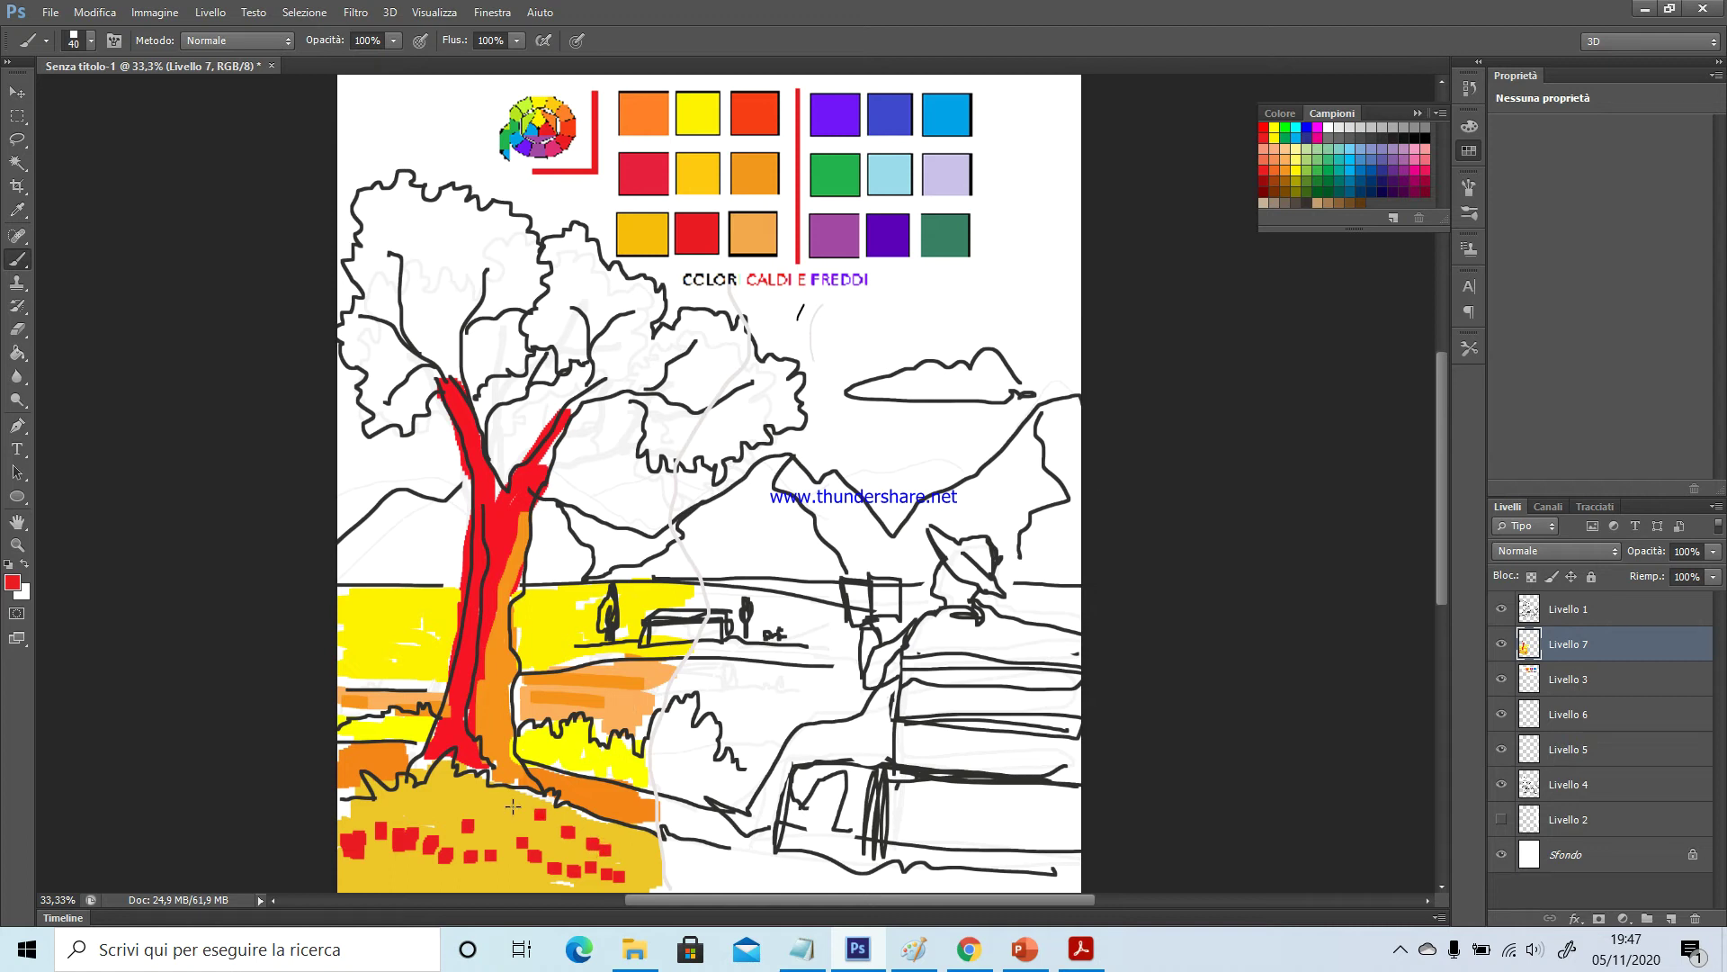
pyautogui.click(546, 830)
pyautogui.click(613, 831)
pyautogui.click(638, 845)
pyautogui.click(519, 875)
# Pick the Rosso arancione puro swatch, reduce the brush to 12 px and draw thin wavy lines across the yellow far field
pyautogui.doubleClick(1294, 161)
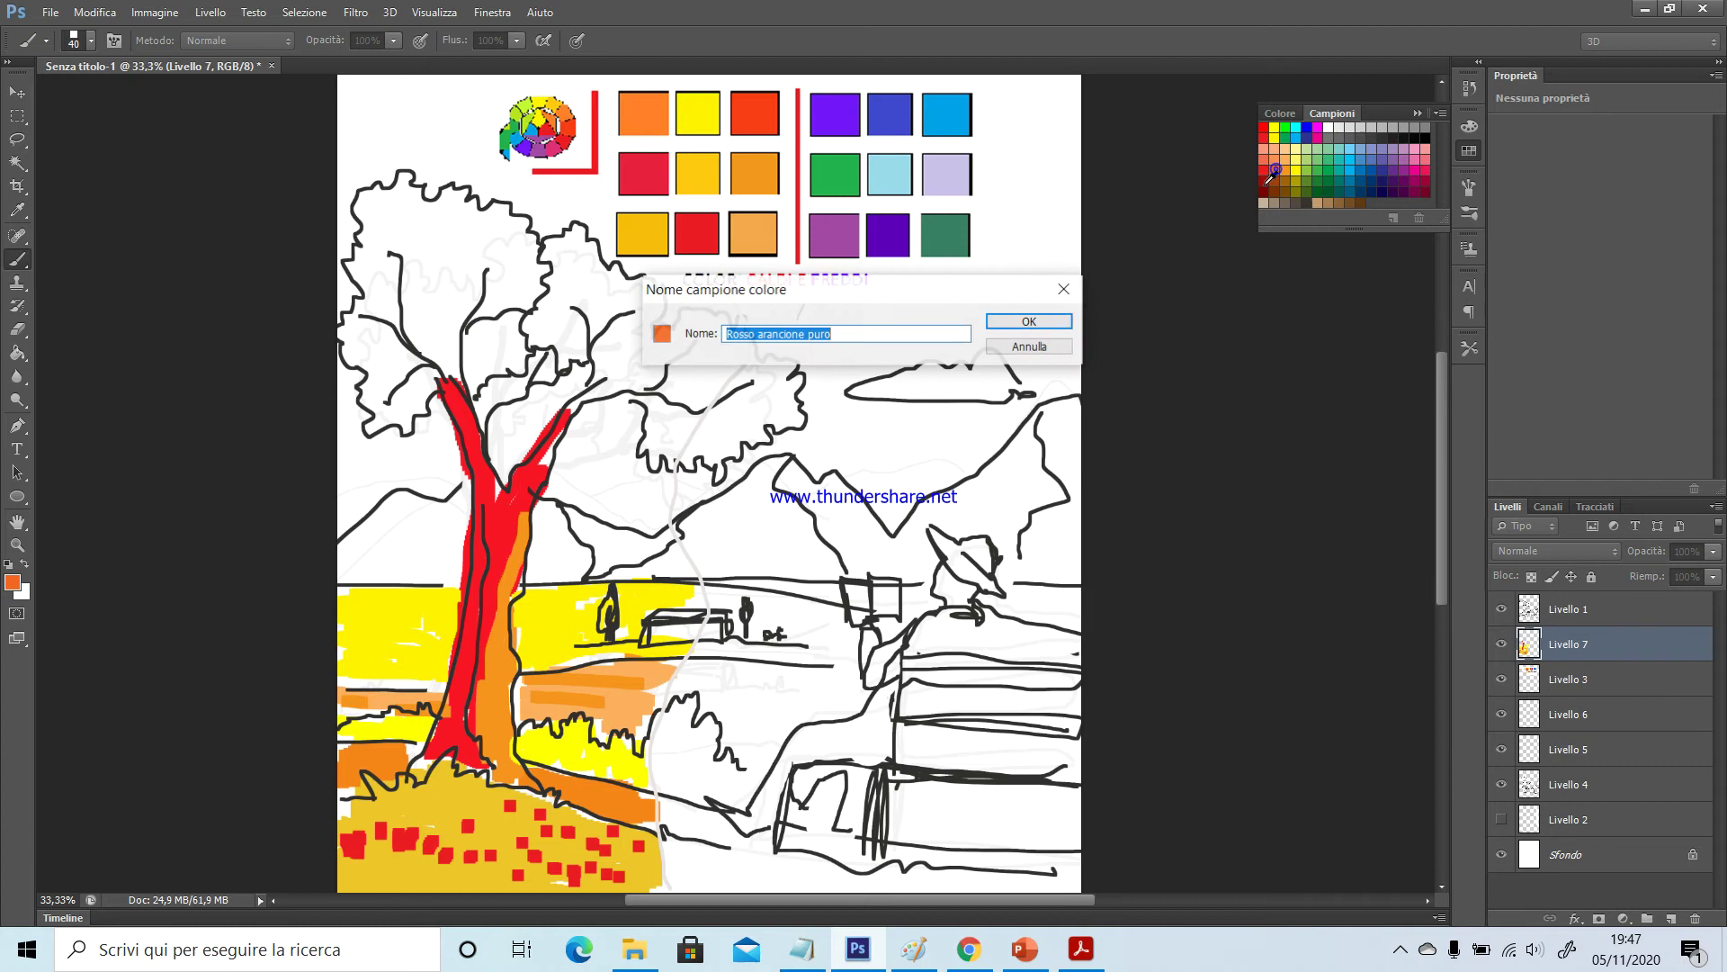
pyautogui.click(1026, 324)
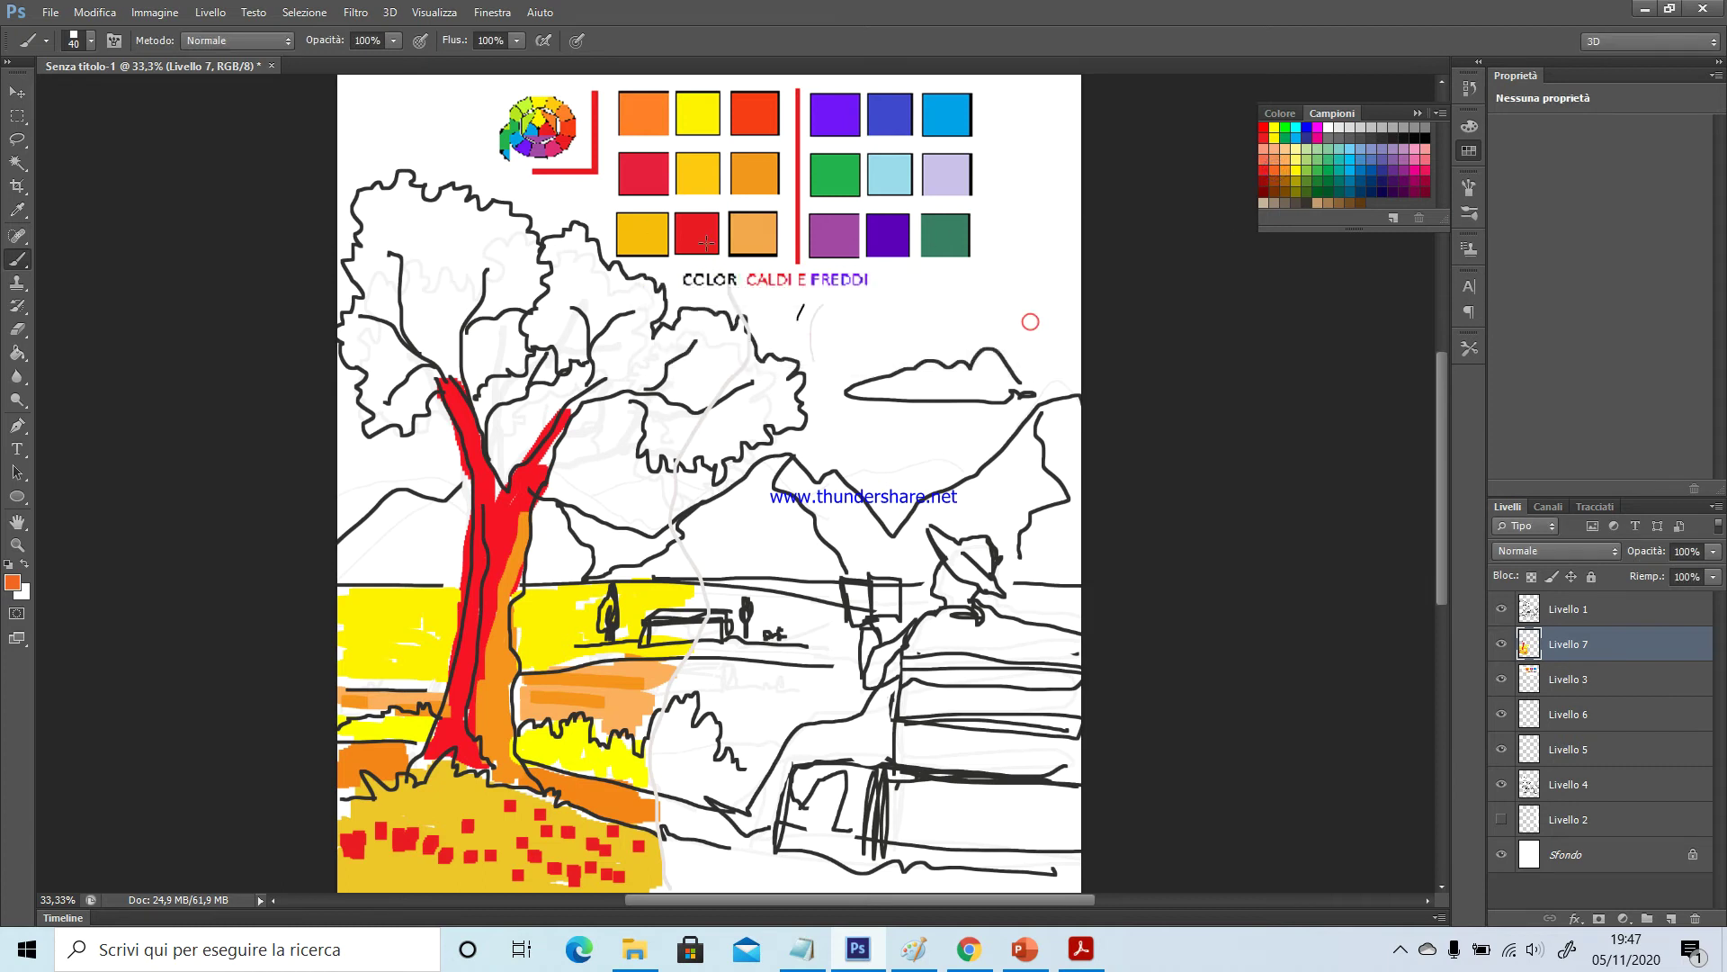
pyautogui.click(79, 34)
pyautogui.moveTo(54, 94); pyautogui.dragTo(37, 97)
pyautogui.moveTo(322, 605); pyautogui.dragTo(378, 617)
pyautogui.moveTo(538, 626)
pyautogui.mouseDown()
pyautogui.moveTo(544, 644)
pyautogui.moveTo(599, 635)
pyautogui.mouseUp()
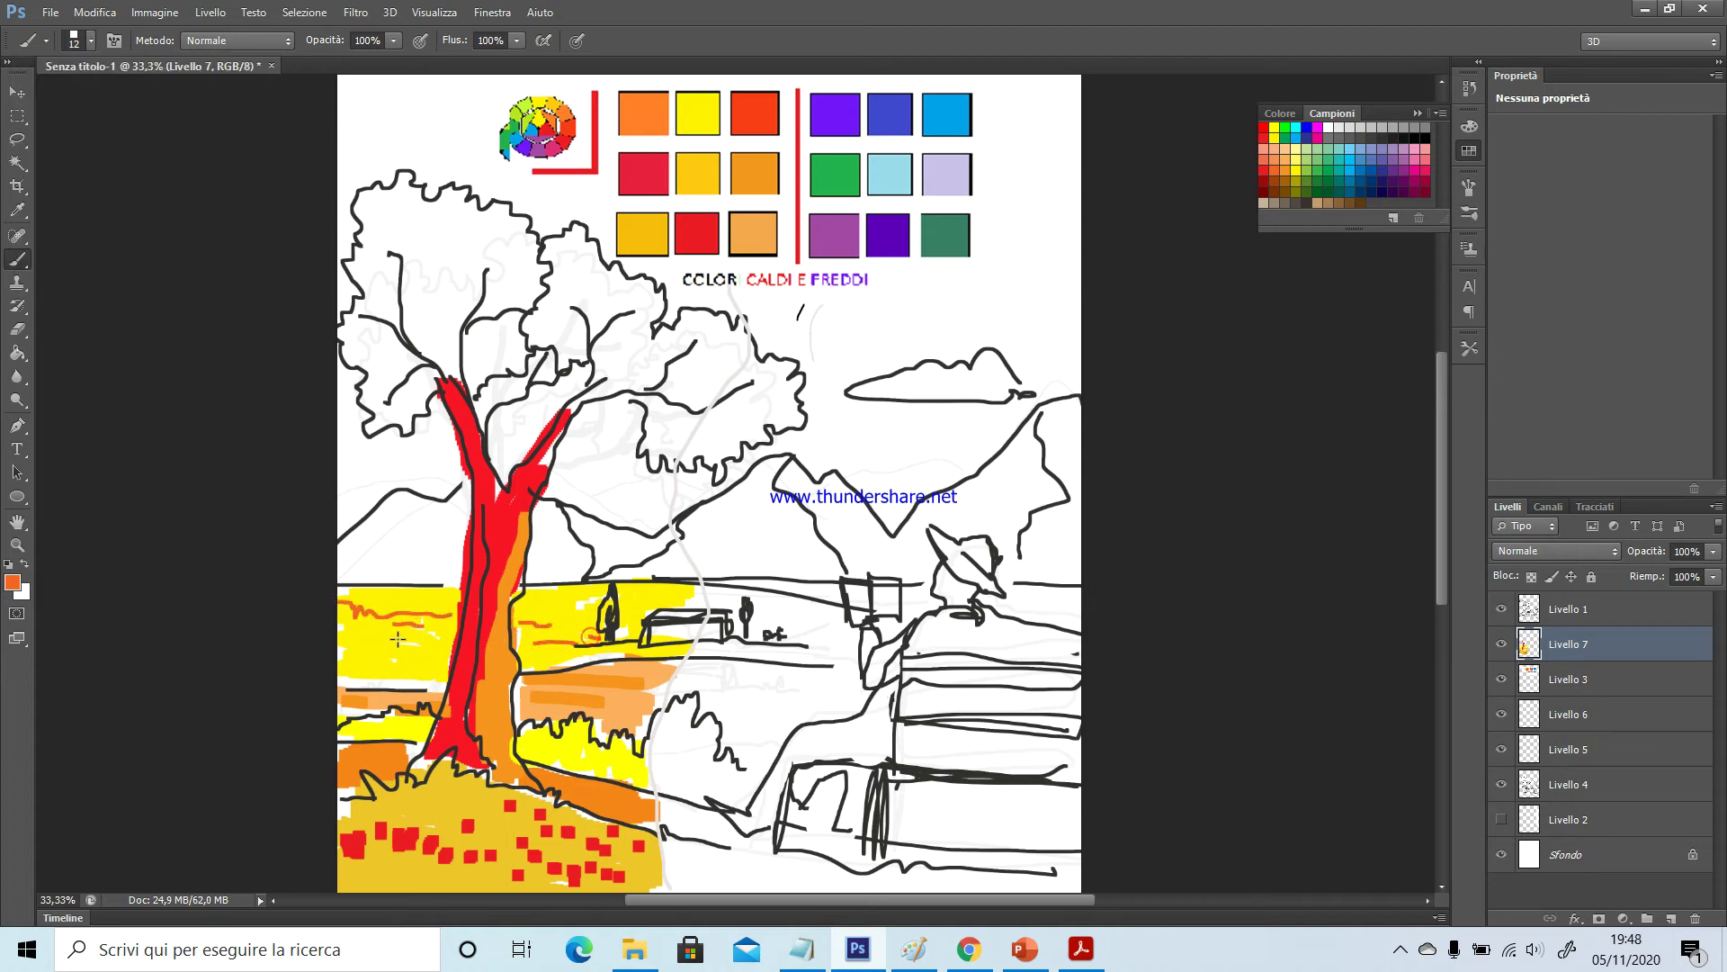
# Add thin red-orange wavy lines to the far field and the light orange band, and small marks inside the yellow shrub
pyautogui.moveTo(420, 651); pyautogui.dragTo(450, 649)
pyautogui.moveTo(671, 669); pyautogui.dragTo(623, 671)
pyautogui.moveTo(546, 756); pyautogui.dragTo(621, 752)
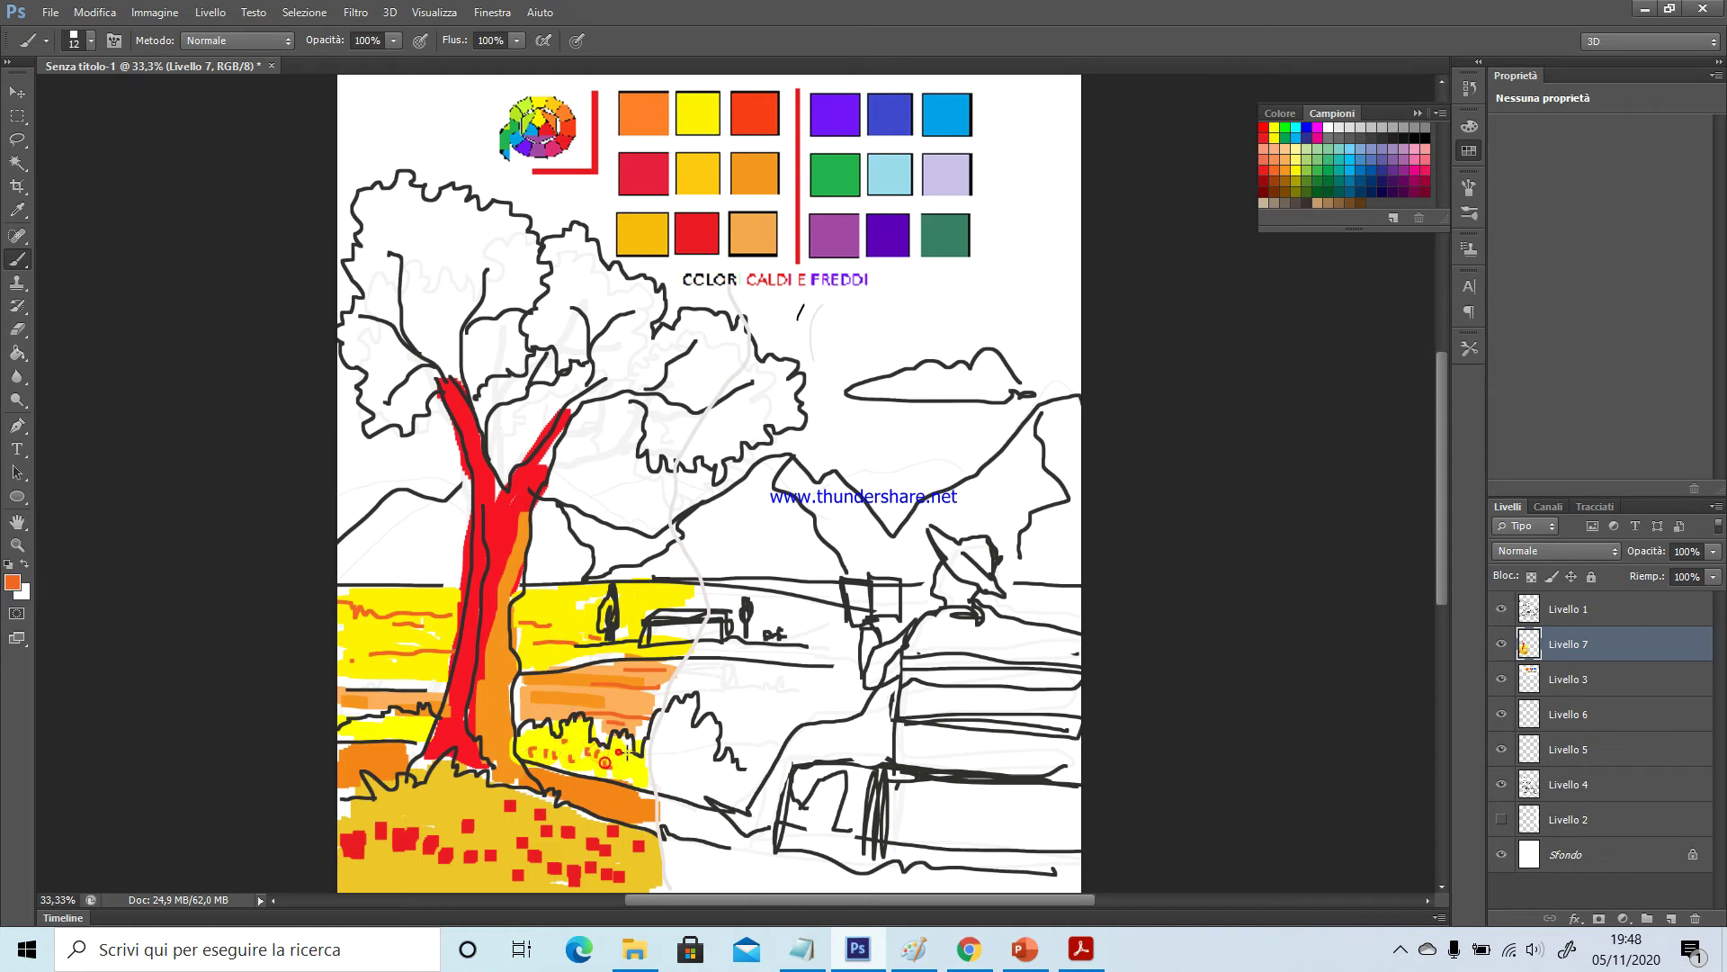
pyautogui.click(575, 762)
pyautogui.click(601, 771)
# Pick a light peach swatch, enlarge the brush to 63 px and fill the mountains on both sides of the trunk
pyautogui.click(1287, 150)
pyautogui.click(75, 43)
pyautogui.click(389, 531)
pyautogui.moveTo(389, 530)
pyautogui.mouseDown()
pyautogui.moveTo(416, 506)
pyautogui.moveTo(364, 567)
pyautogui.moveTo(411, 522)
pyautogui.moveTo(450, 539)
pyautogui.moveTo(378, 567)
pyautogui.moveTo(447, 571)
pyautogui.moveTo(567, 521)
pyautogui.moveTo(585, 567)
pyautogui.moveTo(630, 531)
pyautogui.moveTo(659, 563)
pyautogui.moveTo(570, 567)
pyautogui.mouseUp()
pyautogui.click(541, 515)
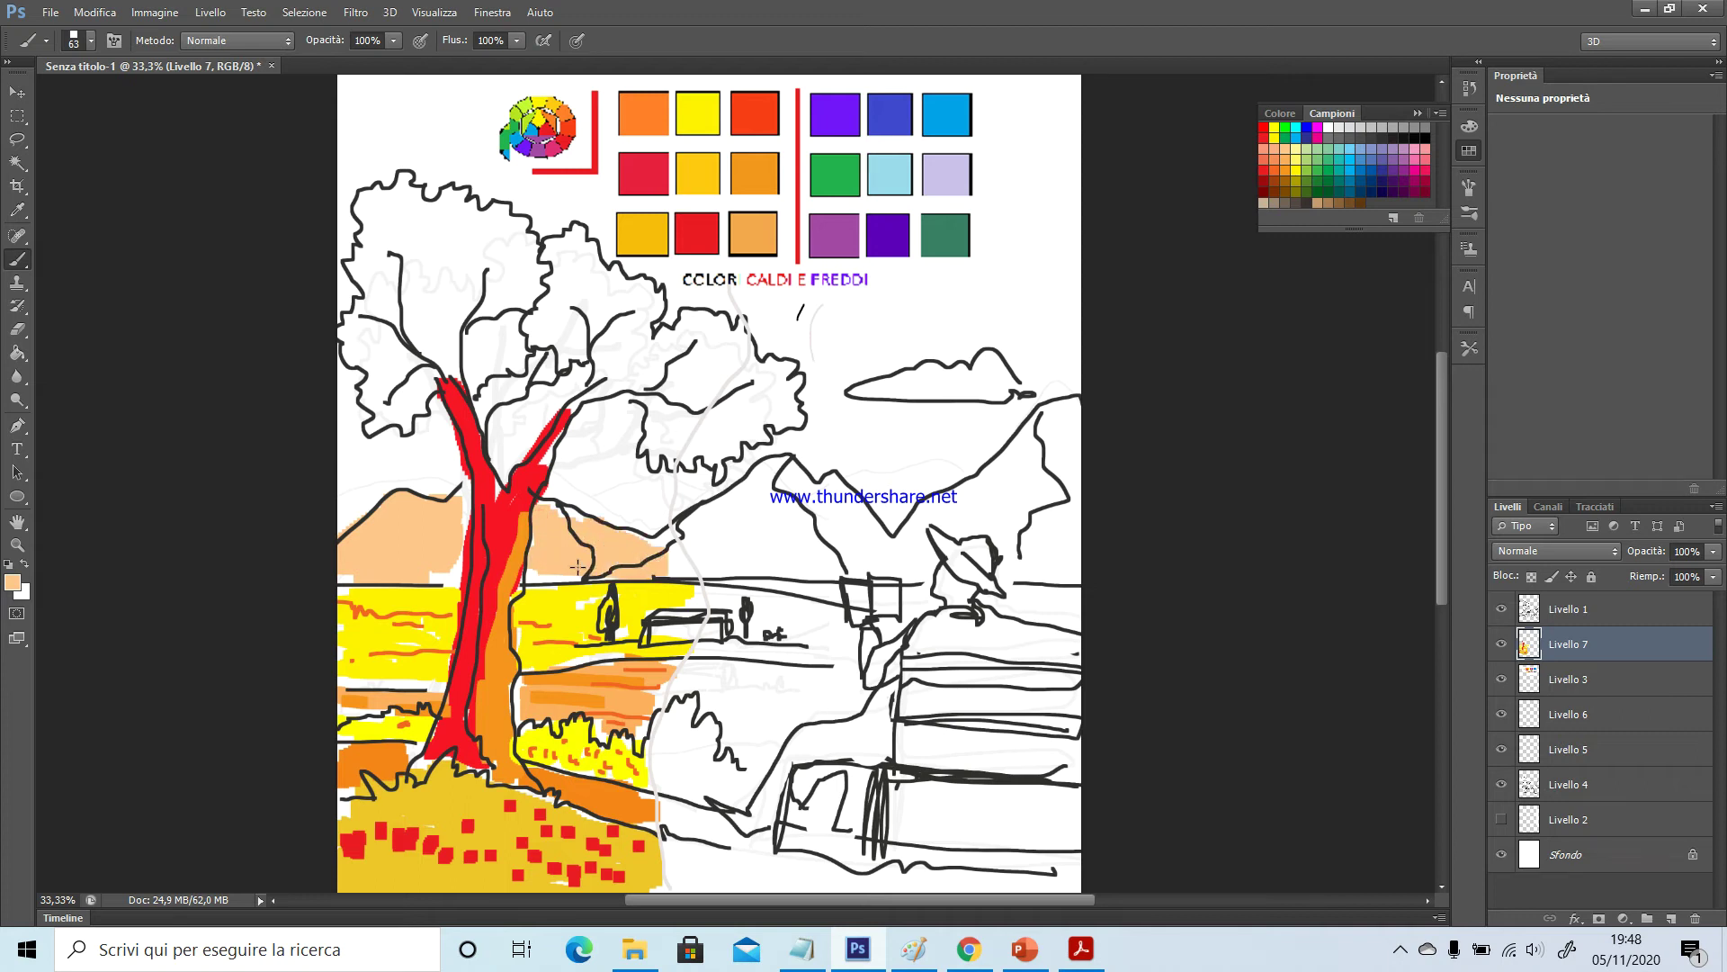
# Paint peach, yellow and orange patches in the large tree crown and continue the orange into the neighbouring crown
pyautogui.moveTo(476, 305)
pyautogui.mouseDown()
pyautogui.moveTo(490, 342)
pyautogui.moveTo(462, 357)
pyautogui.moveTo(479, 354)
pyautogui.moveTo(428, 361)
pyautogui.moveTo(418, 391)
pyautogui.moveTo(392, 369)
pyautogui.moveTo(379, 408)
pyautogui.moveTo(405, 413)
pyautogui.moveTo(411, 378)
pyautogui.moveTo(347, 372)
pyautogui.moveTo(406, 325)
pyautogui.moveTo(460, 337)
pyautogui.moveTo(548, 302)
pyautogui.mouseUp()
pyautogui.click(1276, 128)
pyautogui.moveTo(409, 297)
pyautogui.mouseDown()
pyautogui.moveTo(383, 328)
pyautogui.moveTo(369, 266)
pyautogui.moveTo(423, 270)
pyautogui.moveTo(377, 239)
pyautogui.moveTo(495, 292)
pyautogui.moveTo(511, 257)
pyautogui.moveTo(456, 313)
pyautogui.mouseUp()
pyautogui.click(1294, 161)
pyautogui.moveTo(414, 250)
pyautogui.mouseDown()
pyautogui.moveTo(423, 207)
pyautogui.moveTo(437, 190)
pyautogui.moveTo(487, 239)
pyautogui.moveTo(485, 270)
pyautogui.moveTo(508, 219)
pyautogui.moveTo(534, 256)
pyautogui.moveTo(454, 315)
pyautogui.mouseUp()
pyautogui.moveTo(558, 331)
pyautogui.mouseDown()
pyautogui.moveTo(554, 372)
pyautogui.moveTo(580, 353)
pyautogui.moveTo(577, 387)
pyautogui.moveTo(648, 379)
pyautogui.moveTo(645, 397)
pyautogui.moveTo(699, 325)
pyautogui.mouseUp()
# Paint yellow patches in the smaller tree crowns up to the dividing line and fill gaps in the foliage with peach
pyautogui.click(1302, 162)
pyautogui.moveTo(576, 329)
pyautogui.mouseDown()
pyautogui.moveTo(577, 271)
pyautogui.moveTo(597, 343)
pyautogui.moveTo(635, 305)
pyautogui.moveTo(632, 340)
pyautogui.moveTo(653, 310)
pyautogui.mouseUp()
pyautogui.moveTo(702, 392)
pyautogui.mouseDown()
pyautogui.moveTo(673, 438)
pyautogui.moveTo(723, 353)
pyautogui.mouseUp()
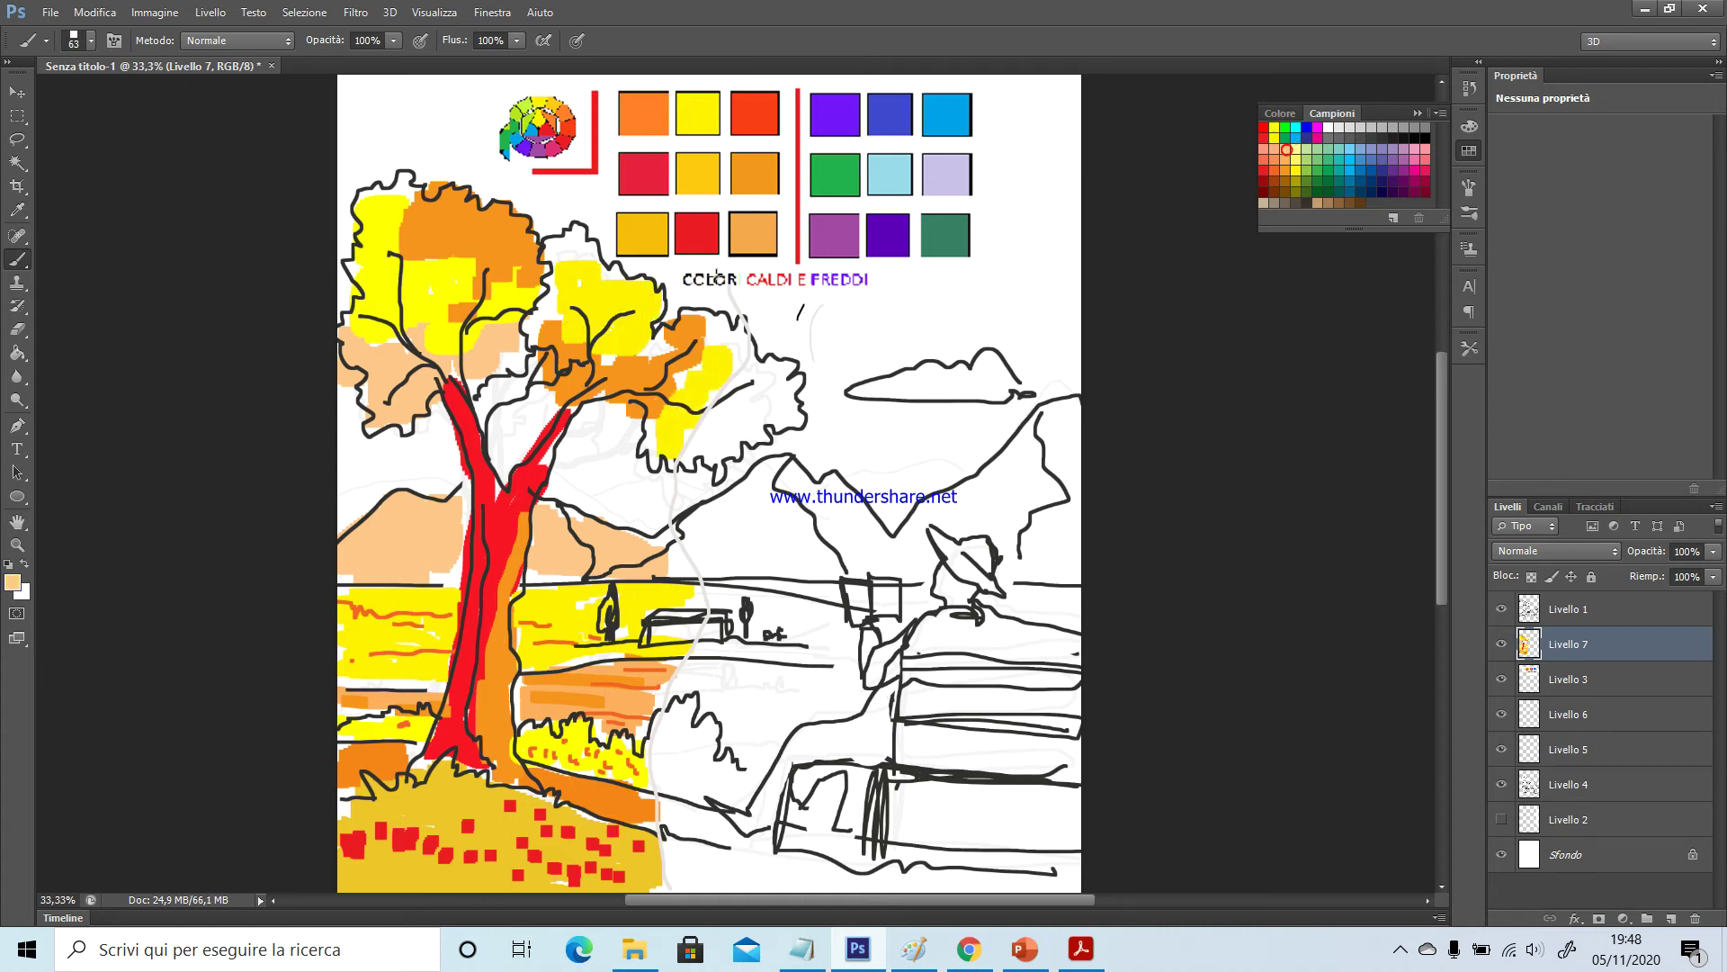
pyautogui.moveTo(551, 304)
pyautogui.mouseDown()
pyautogui.moveTo(533, 340)
pyautogui.moveTo(550, 250)
pyautogui.moveTo(583, 257)
pyautogui.moveTo(649, 349)
pyautogui.moveTo(622, 353)
pyautogui.mouseUp()
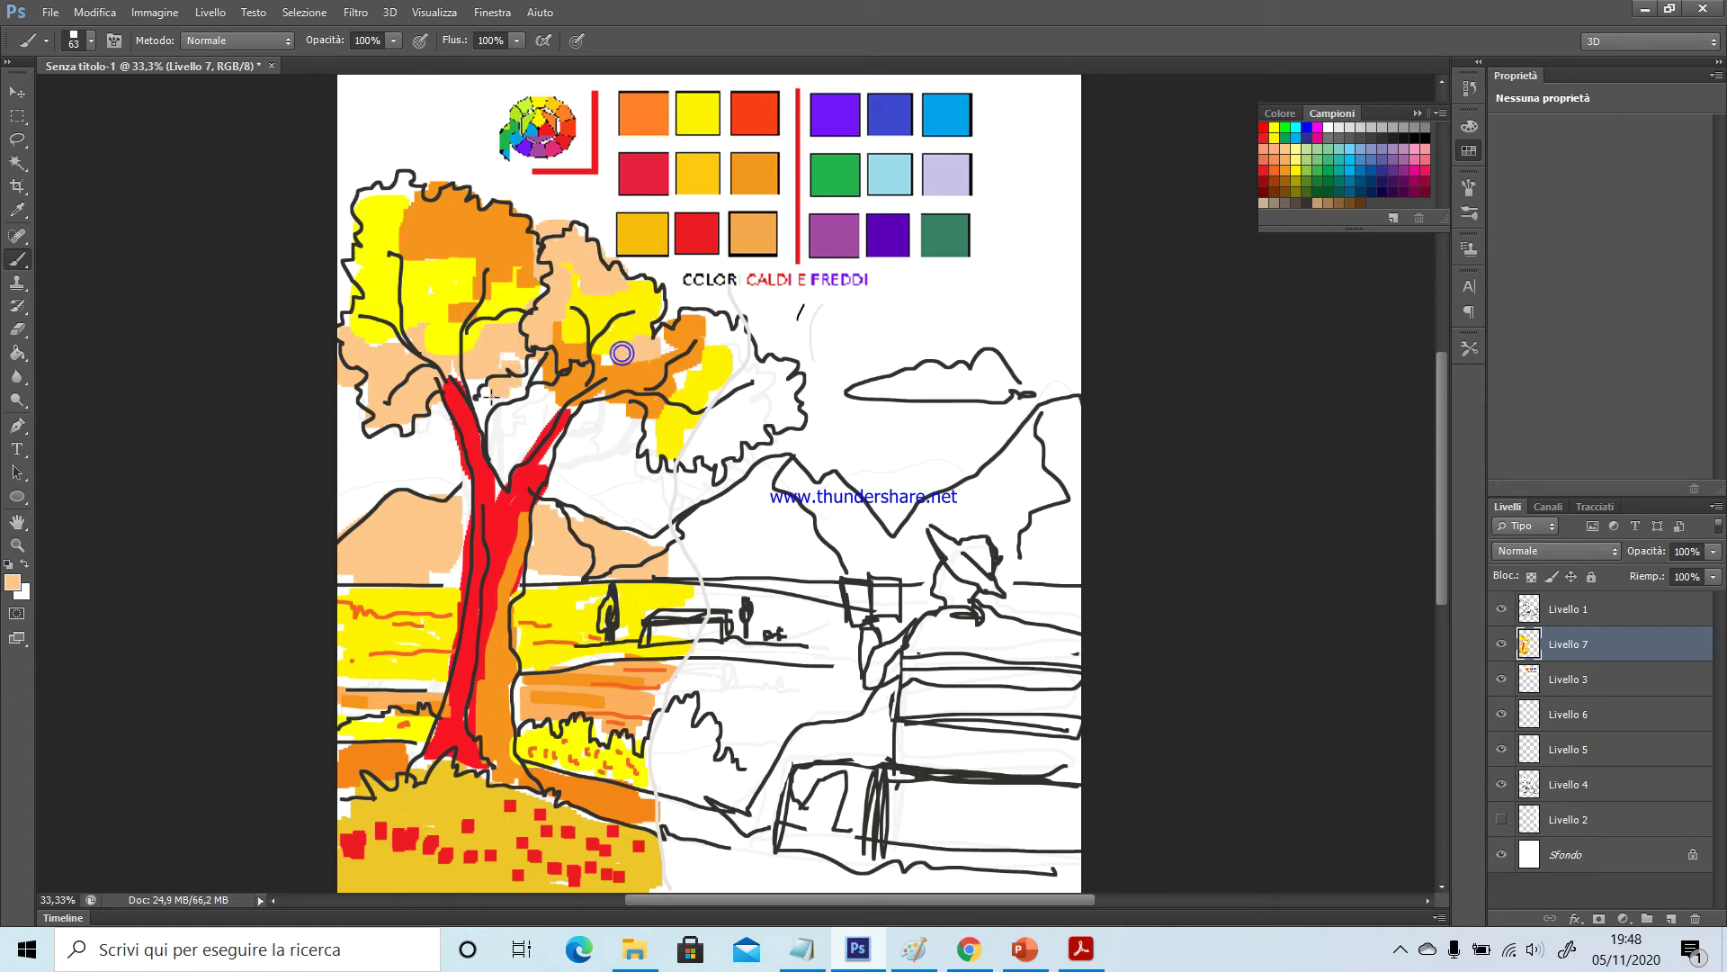
pyautogui.click(509, 372)
# Pick a red-orange swatch, reduce the brush to 24 px and paint sky streaks just above the peach mountains
pyautogui.click(1274, 169)
pyautogui.click(81, 56)
pyautogui.moveTo(78, 95); pyautogui.dragTo(47, 103)
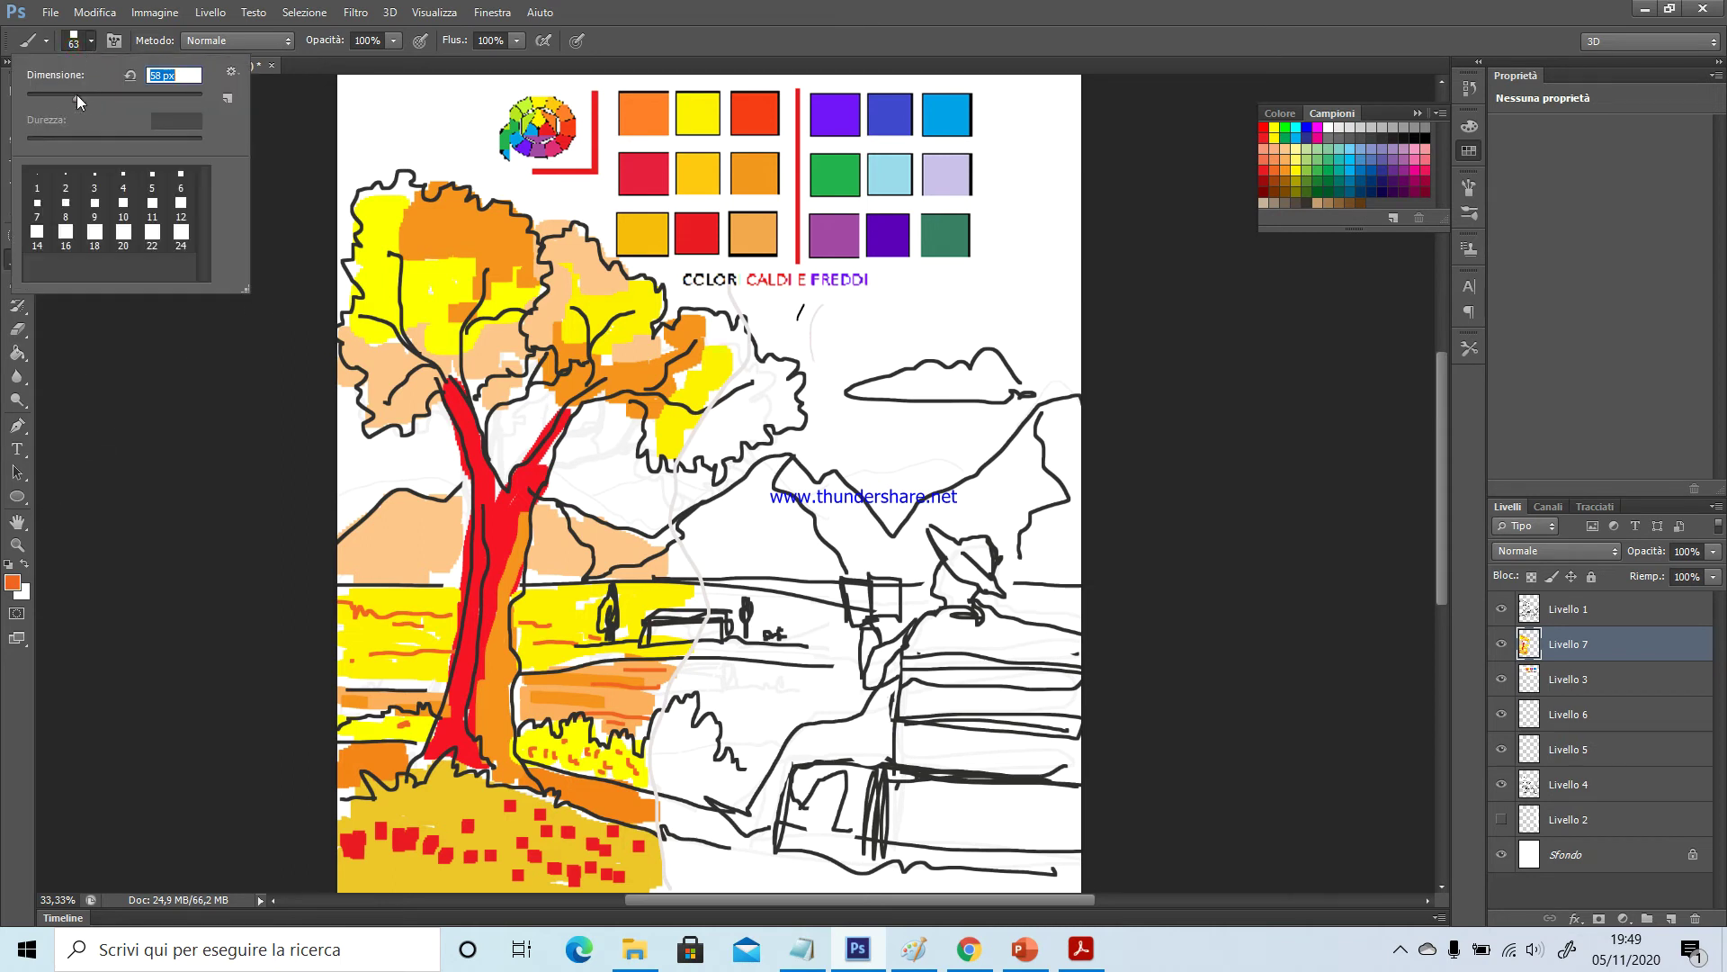
pyautogui.moveTo(339, 509)
pyautogui.mouseDown()
pyautogui.moveTo(378, 465)
pyautogui.moveTo(342, 524)
pyautogui.moveTo(405, 469)
pyautogui.moveTo(448, 467)
pyautogui.moveTo(437, 487)
pyautogui.moveTo(350, 479)
pyautogui.moveTo(421, 473)
pyautogui.mouseUp()
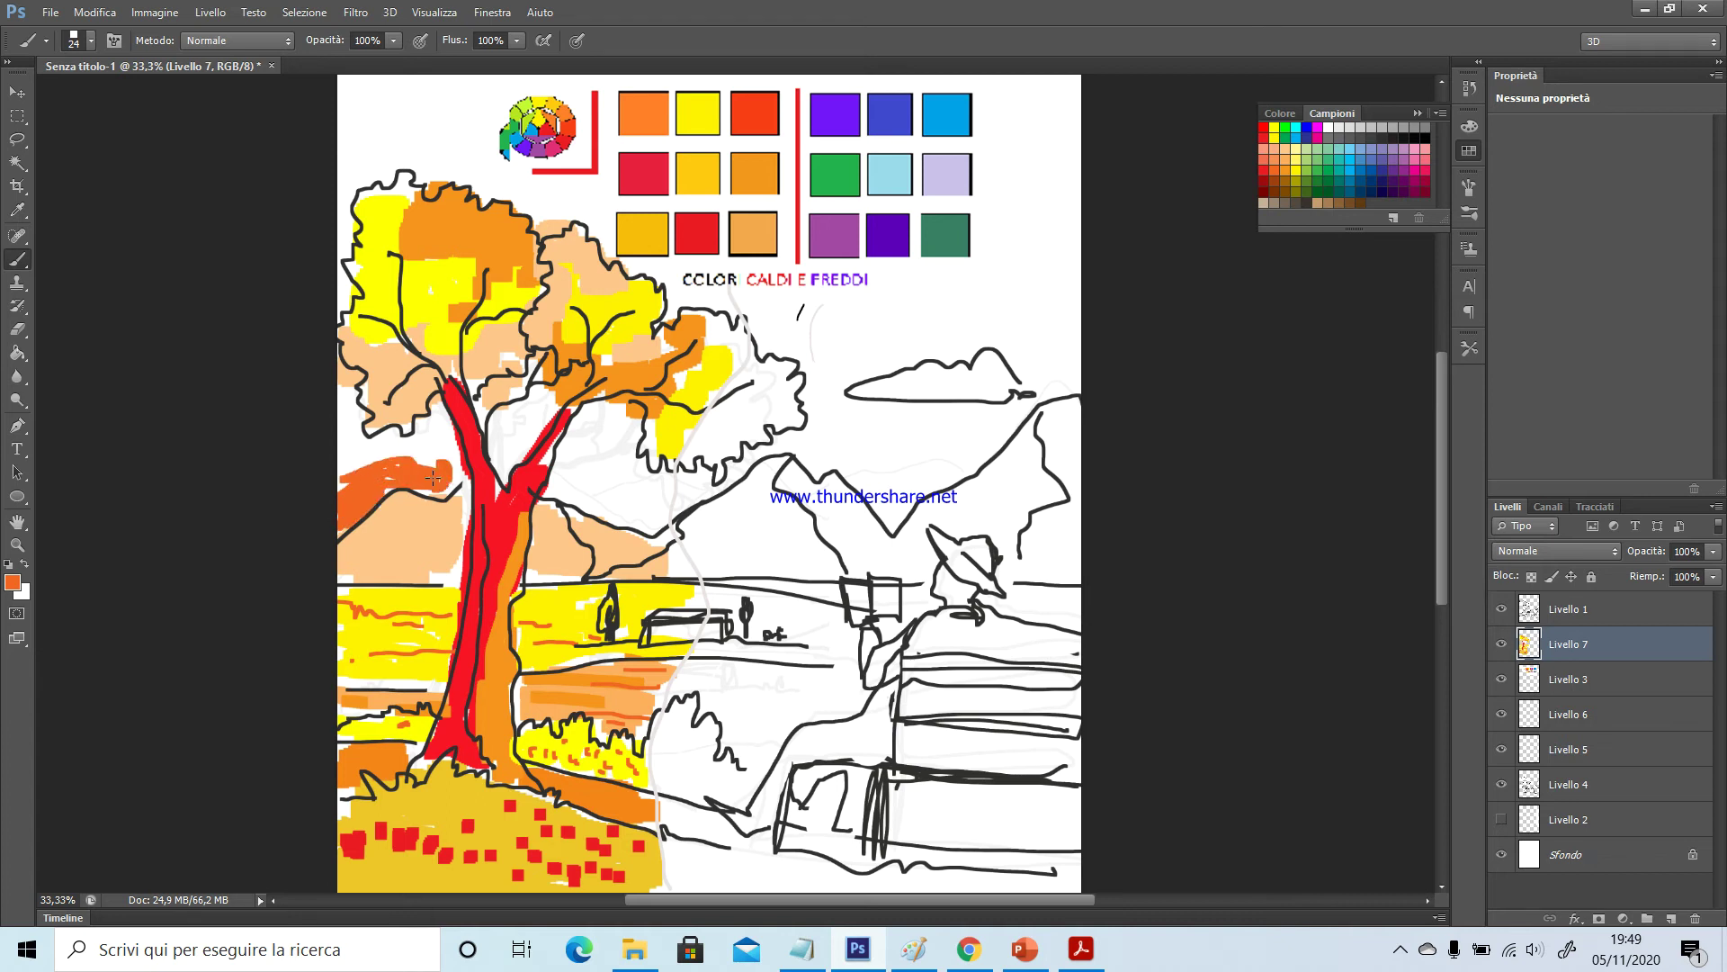
pyautogui.moveTo(544, 487); pyautogui.dragTo(634, 528)
pyautogui.moveTo(558, 482); pyautogui.dragTo(651, 513)
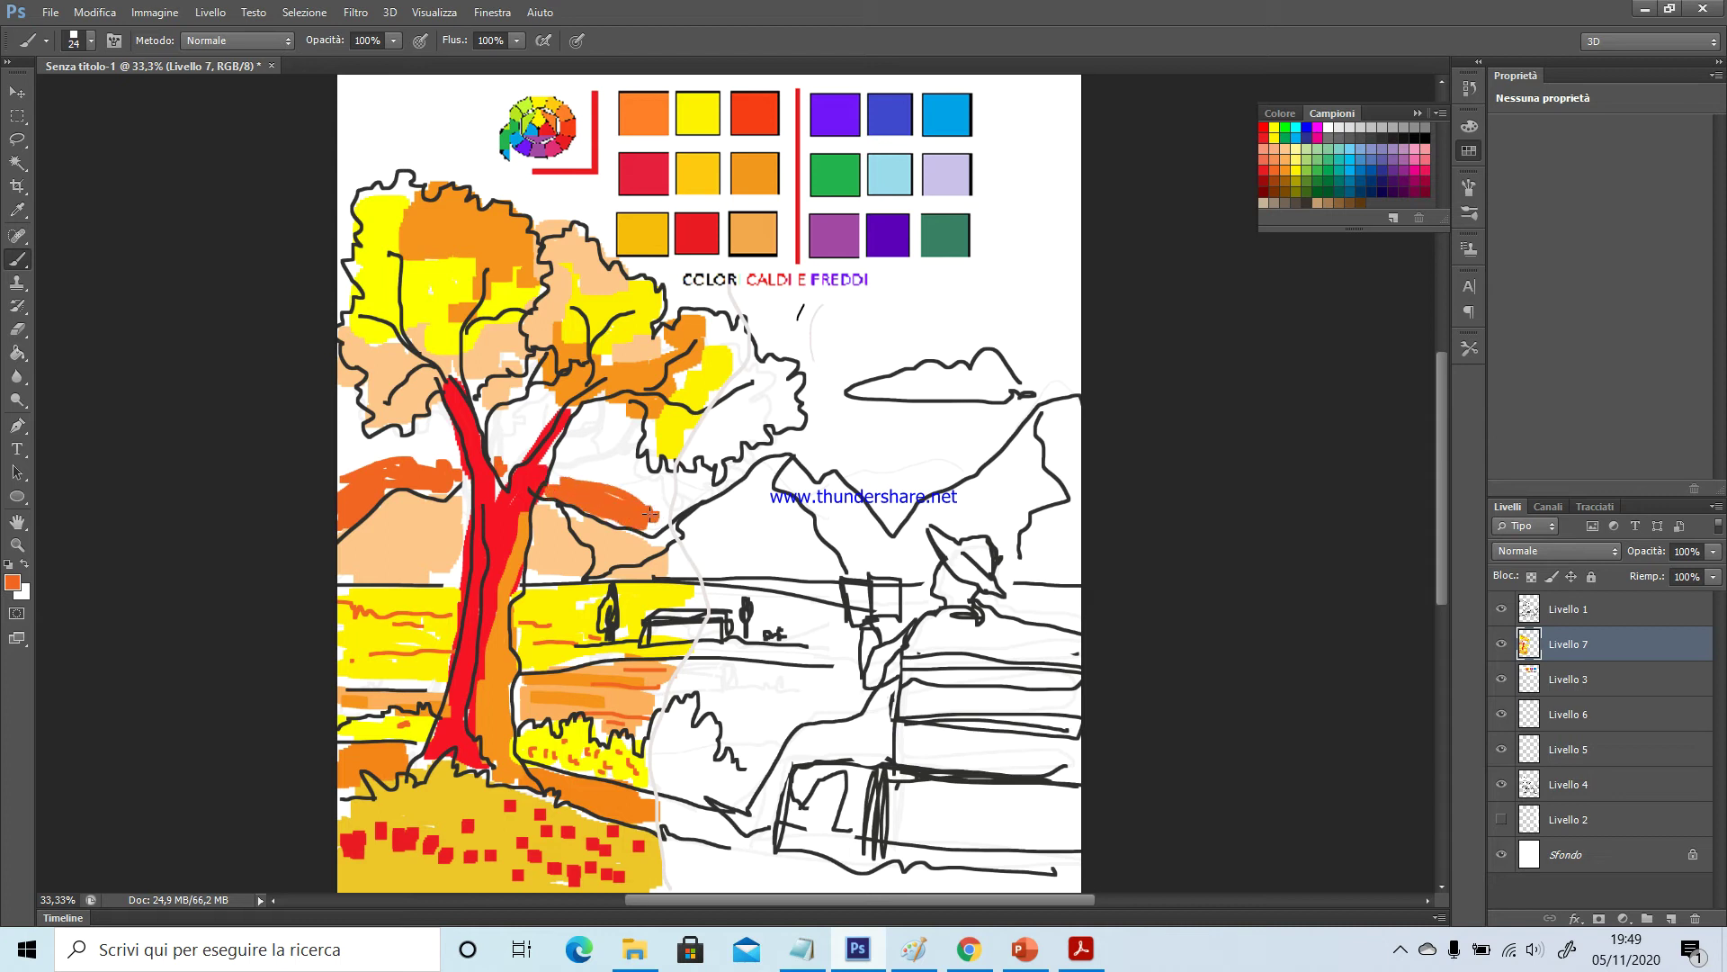
# Paint light orange sky streaks above the red-orange ones on both sides of the trunk
pyautogui.click(1286, 159)
pyautogui.moveTo(574, 466)
pyautogui.mouseDown()
pyautogui.moveTo(670, 477)
pyautogui.moveTo(596, 463)
pyautogui.moveTo(636, 481)
pyautogui.mouseUp()
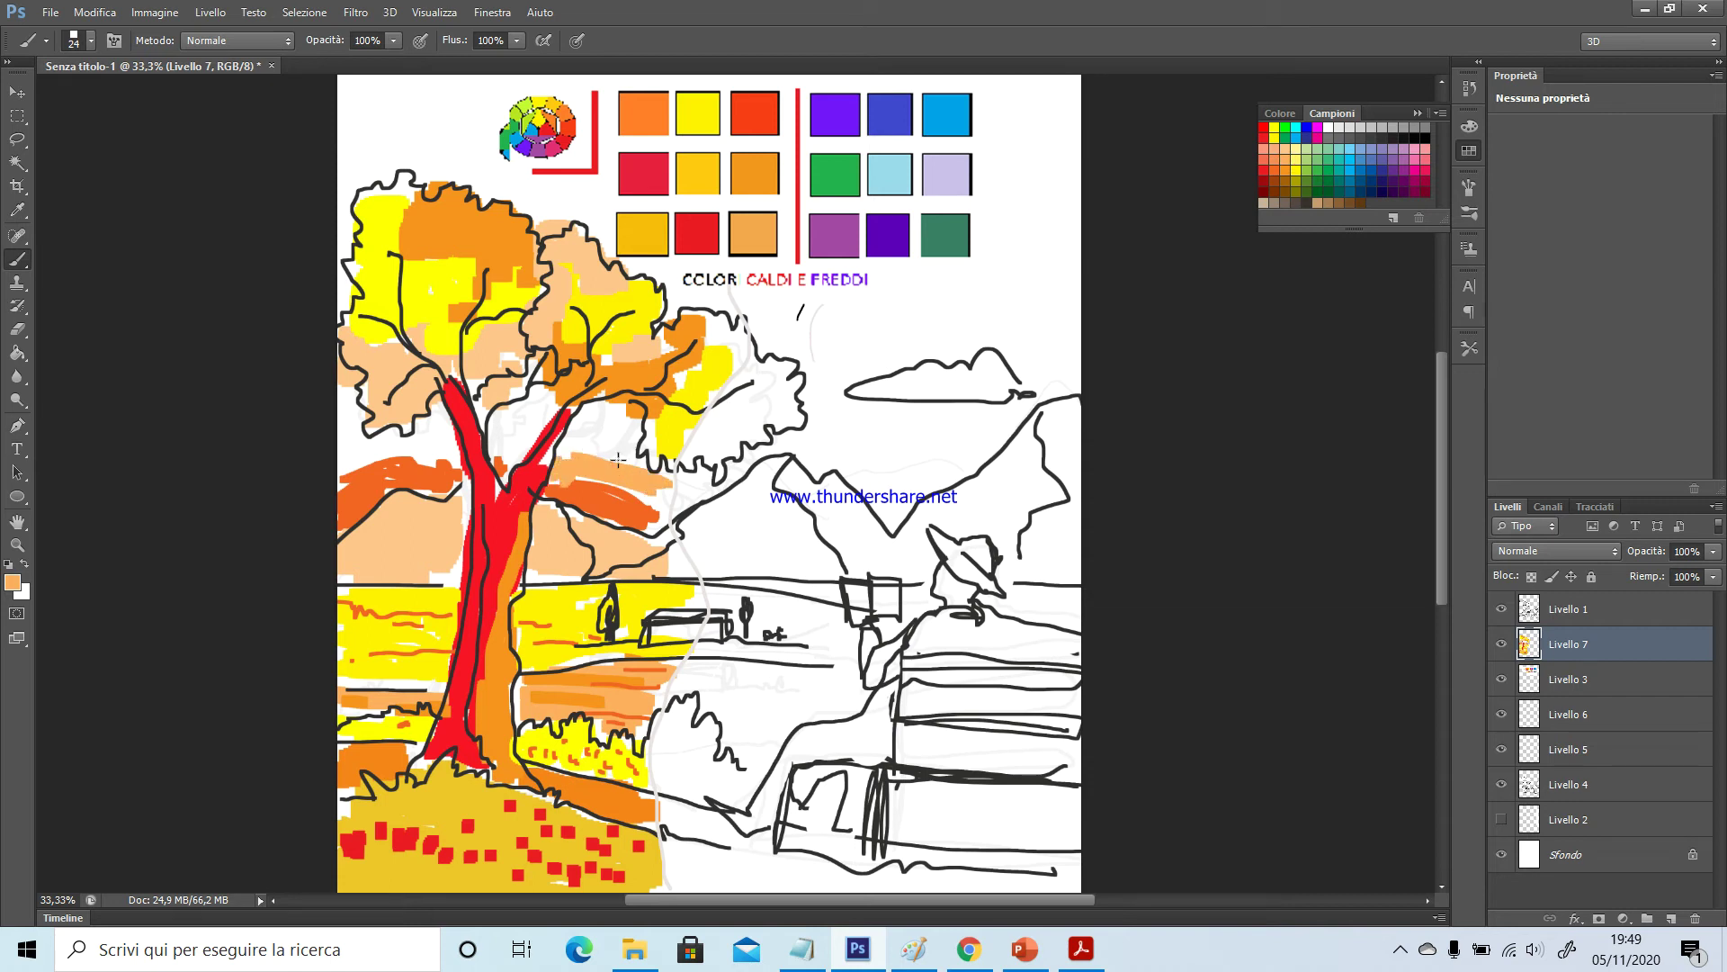
pyautogui.moveTo(520, 448)
pyautogui.mouseDown()
pyautogui.moveTo(414, 433)
pyautogui.moveTo(444, 449)
pyautogui.moveTo(350, 479)
pyautogui.moveTo(336, 464)
pyautogui.moveTo(441, 455)
pyautogui.mouseUp()
pyautogui.moveTo(590, 459)
pyautogui.mouseDown()
pyautogui.moveTo(666, 500)
pyautogui.moveTo(632, 497)
pyautogui.moveTo(651, 506)
pyautogui.mouseUp()
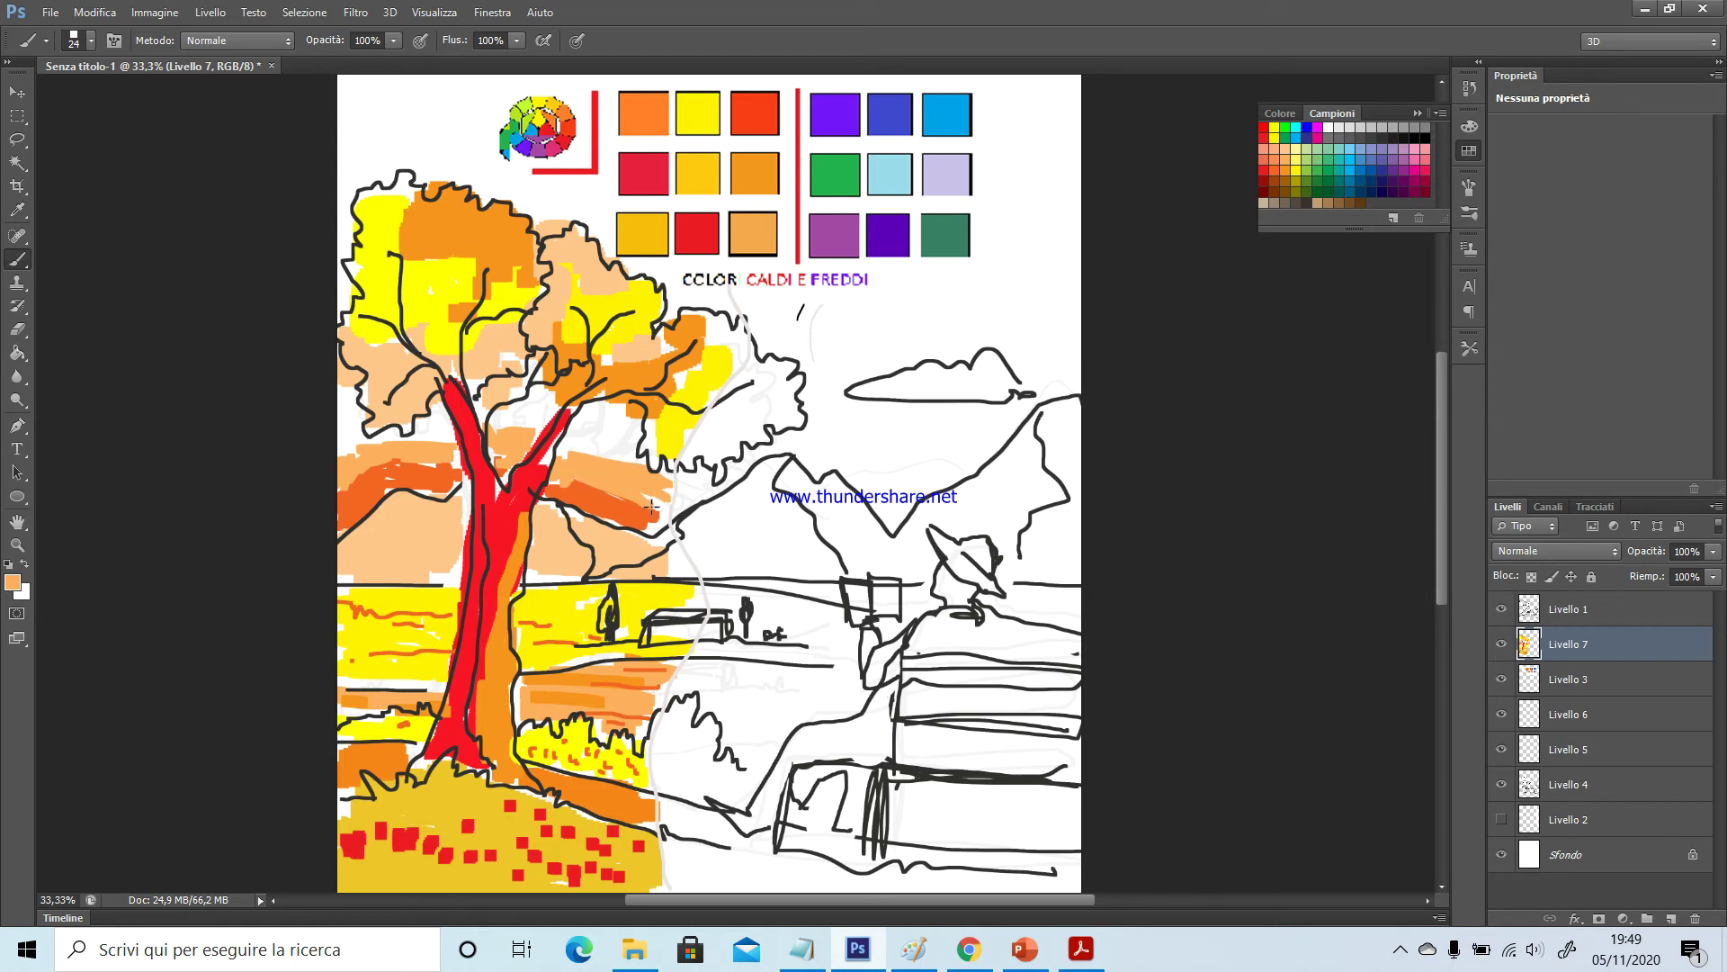
# Fill the remaining warm sky between the branches, below the foliage and around the tree crown with yellow strokes
pyautogui.click(1296, 170)
pyautogui.moveTo(573, 444)
pyautogui.mouseDown()
pyautogui.moveTo(630, 454)
pyautogui.moveTo(612, 459)
pyautogui.moveTo(640, 432)
pyautogui.moveTo(504, 418)
pyautogui.moveTo(544, 425)
pyautogui.moveTo(527, 406)
pyautogui.mouseUp()
pyautogui.moveTo(412, 441)
pyautogui.mouseDown()
pyautogui.moveTo(436, 434)
pyautogui.moveTo(380, 441)
pyautogui.moveTo(343, 409)
pyautogui.moveTo(351, 436)
pyautogui.mouseUp()
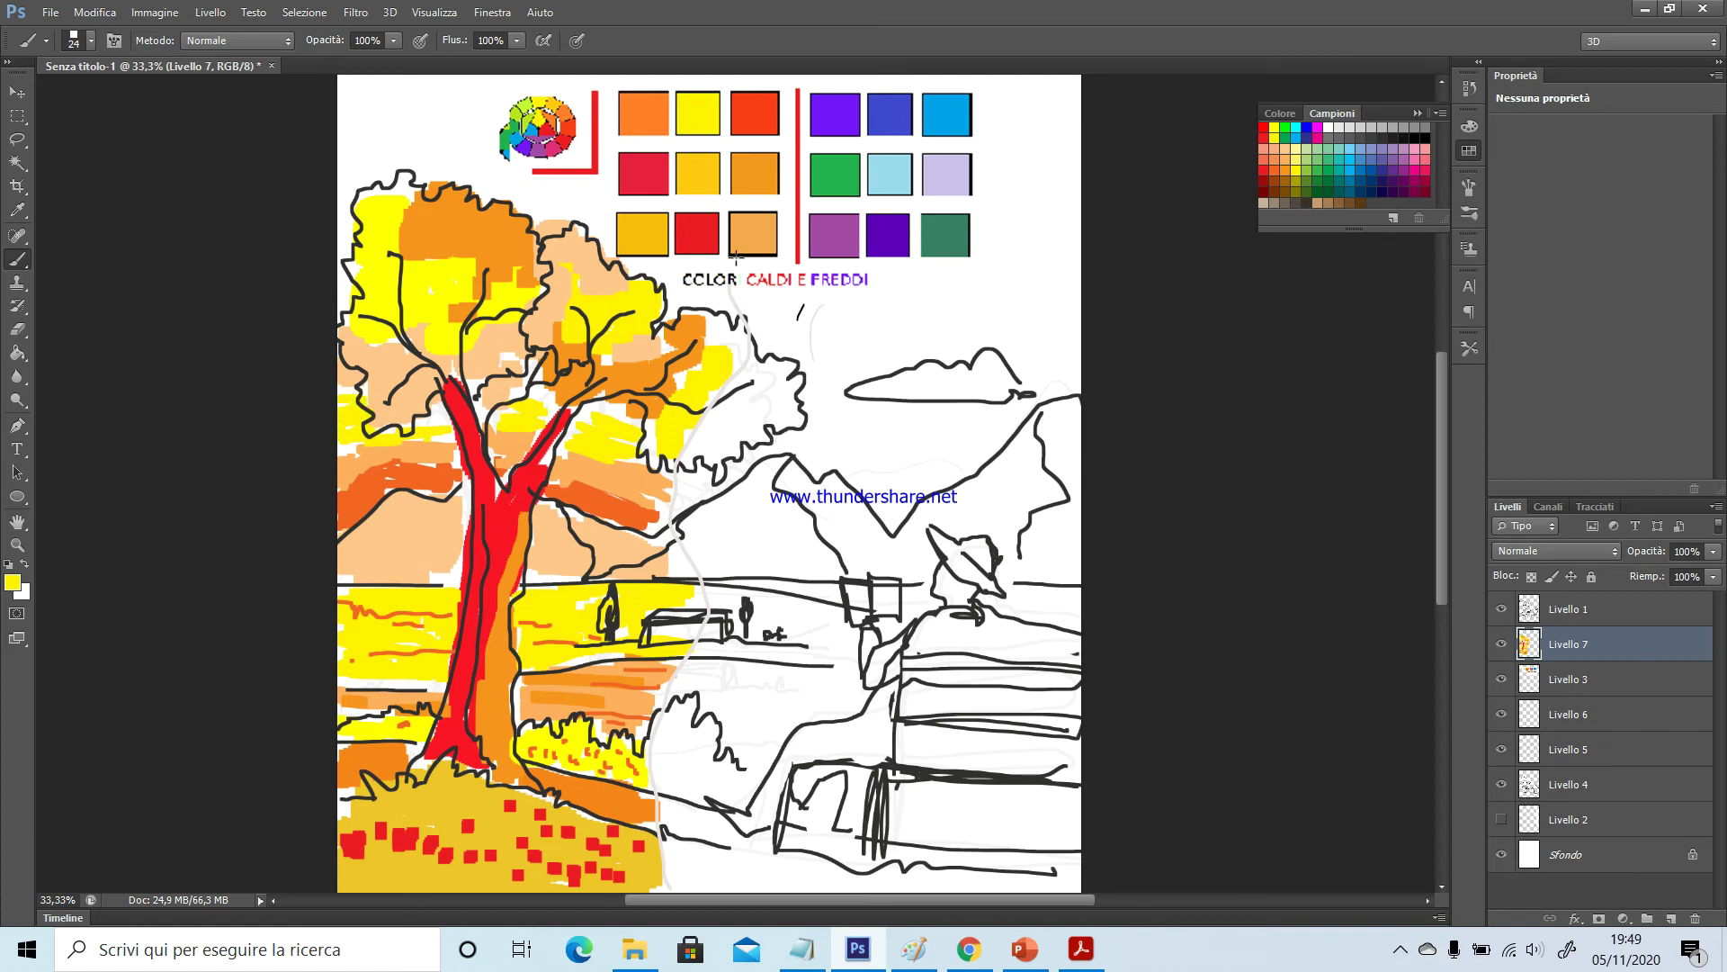
pyautogui.moveTo(324, 216)
pyautogui.mouseDown()
pyautogui.moveTo(343, 301)
pyautogui.moveTo(335, 196)
pyautogui.moveTo(447, 167)
pyautogui.moveTo(563, 202)
pyautogui.moveTo(611, 240)
pyautogui.mouseUp()
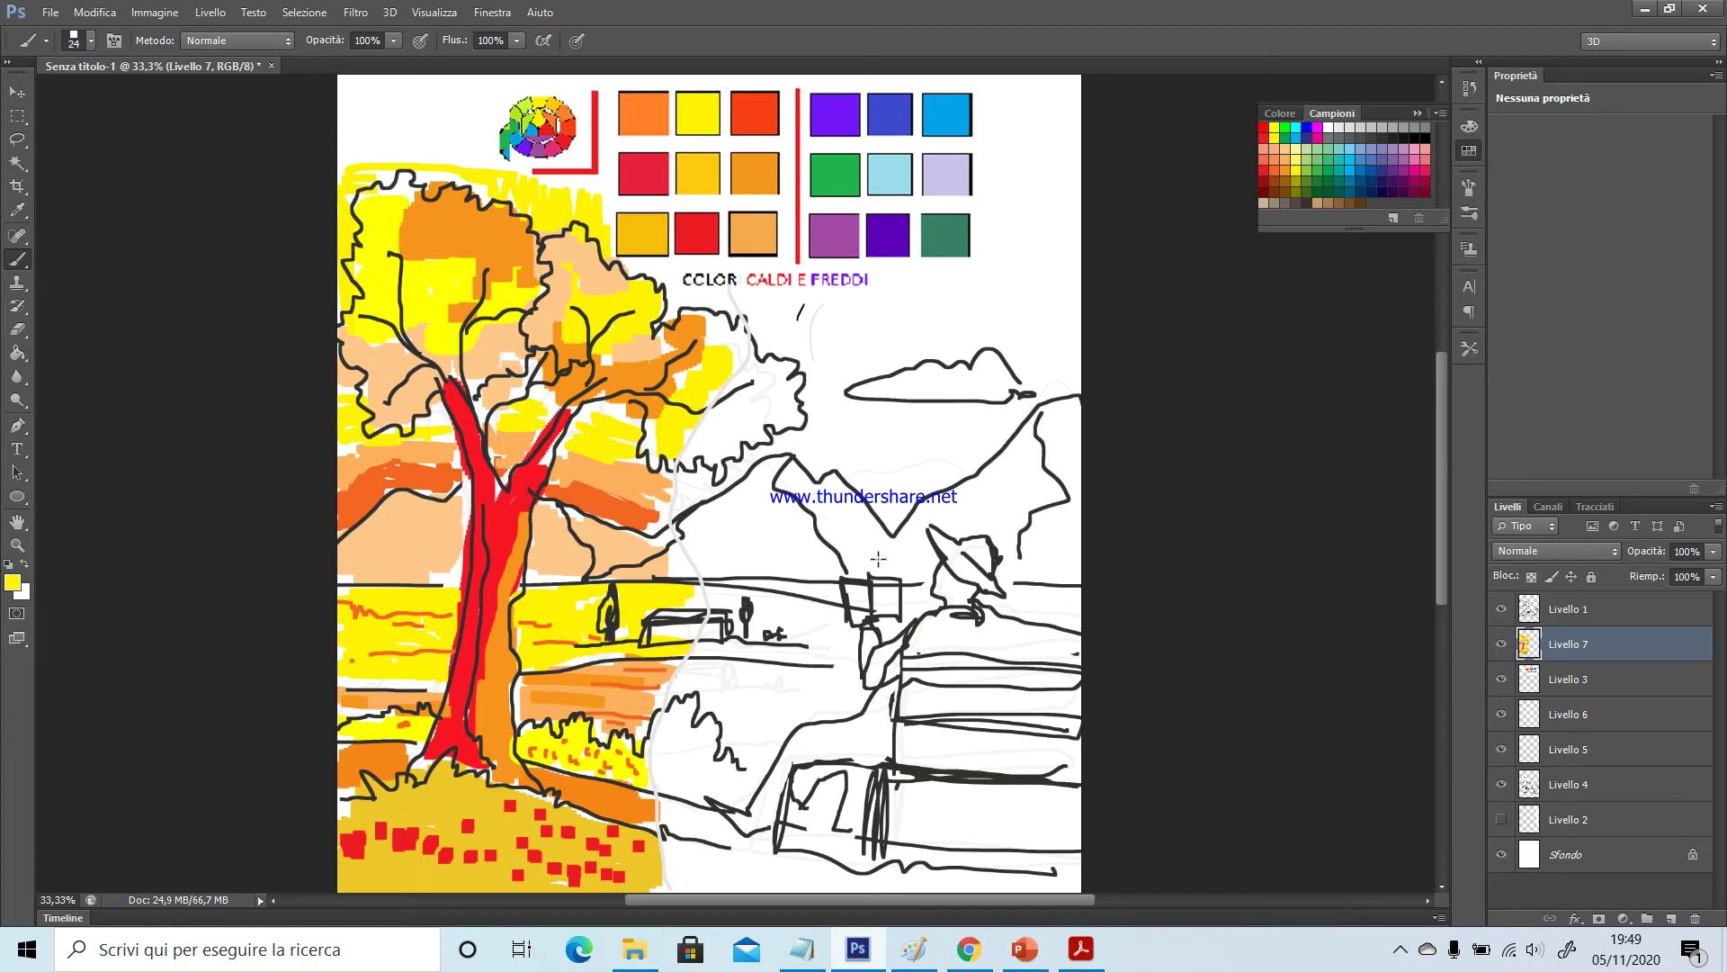
# Set the brush to 49 px and paint the foreground right of the dividing line dark green with a turquoise strip above it
pyautogui.click(1351, 163)
pyautogui.click(1328, 192)
pyautogui.click(75, 40)
pyautogui.moveTo(670, 861)
pyautogui.mouseDown()
pyautogui.moveTo(779, 880)
pyautogui.moveTo(728, 881)
pyautogui.moveTo(940, 883)
pyautogui.moveTo(679, 845)
pyautogui.moveTo(742, 891)
pyautogui.moveTo(796, 893)
pyautogui.mouseUp()
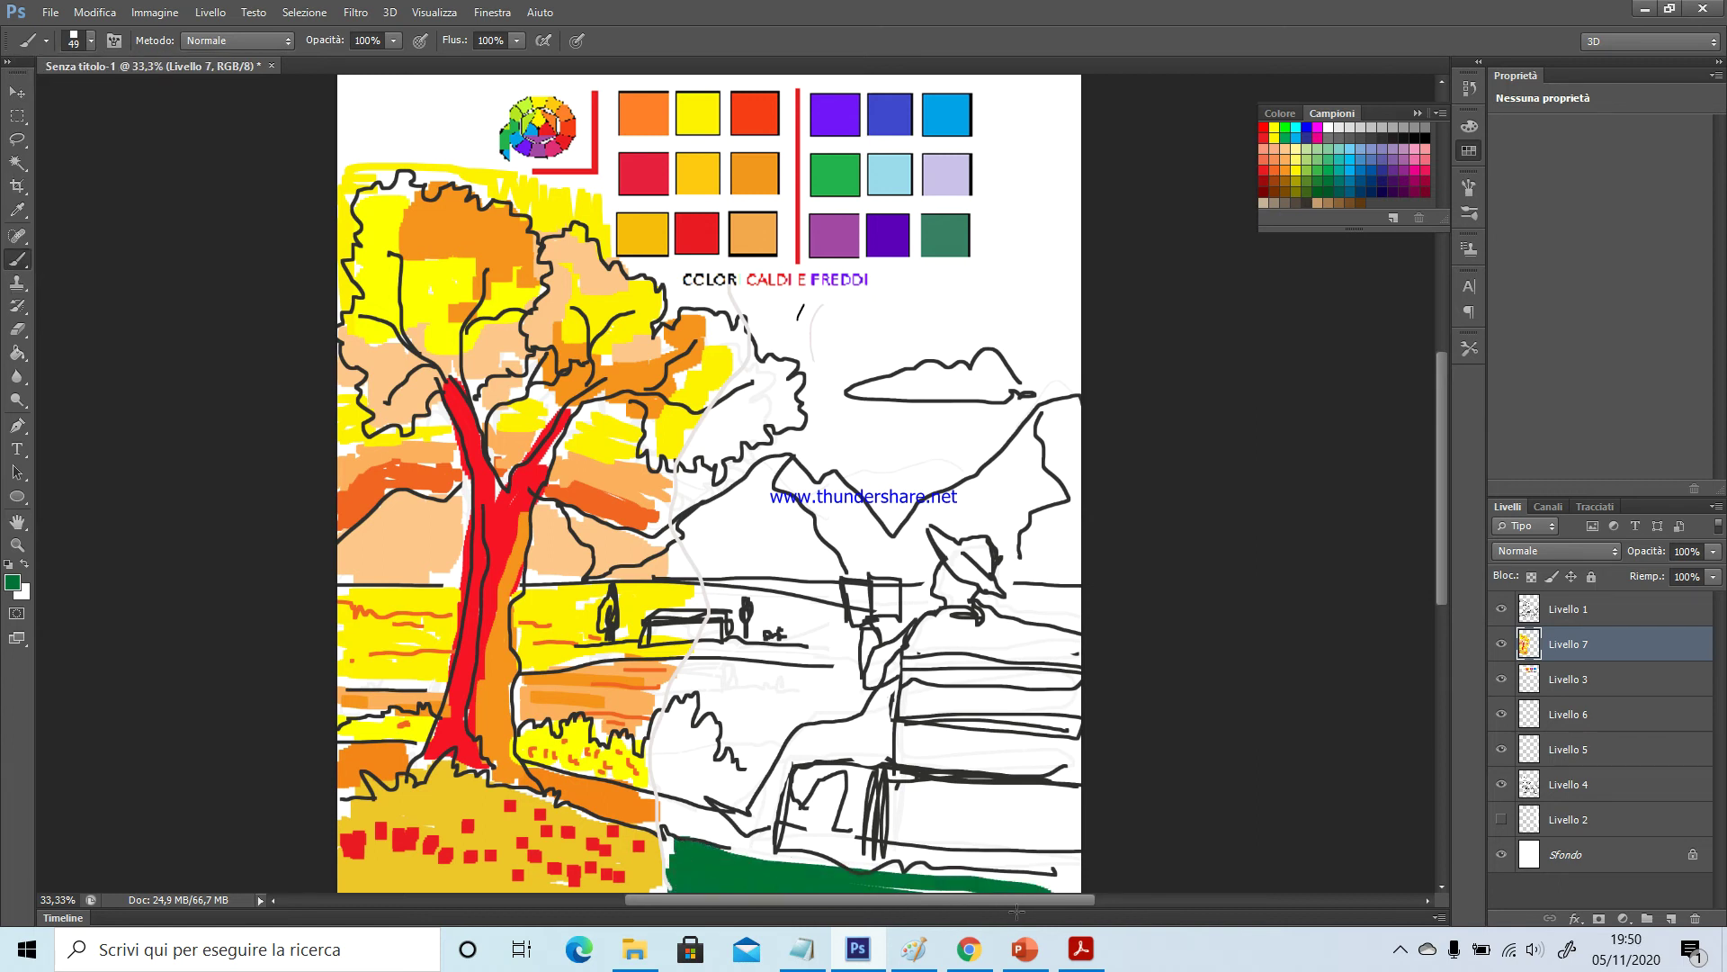
pyautogui.moveTo(998, 890)
pyautogui.mouseDown()
pyautogui.moveTo(848, 875)
pyautogui.moveTo(1089, 887)
pyautogui.moveTo(695, 845)
pyautogui.mouseUp()
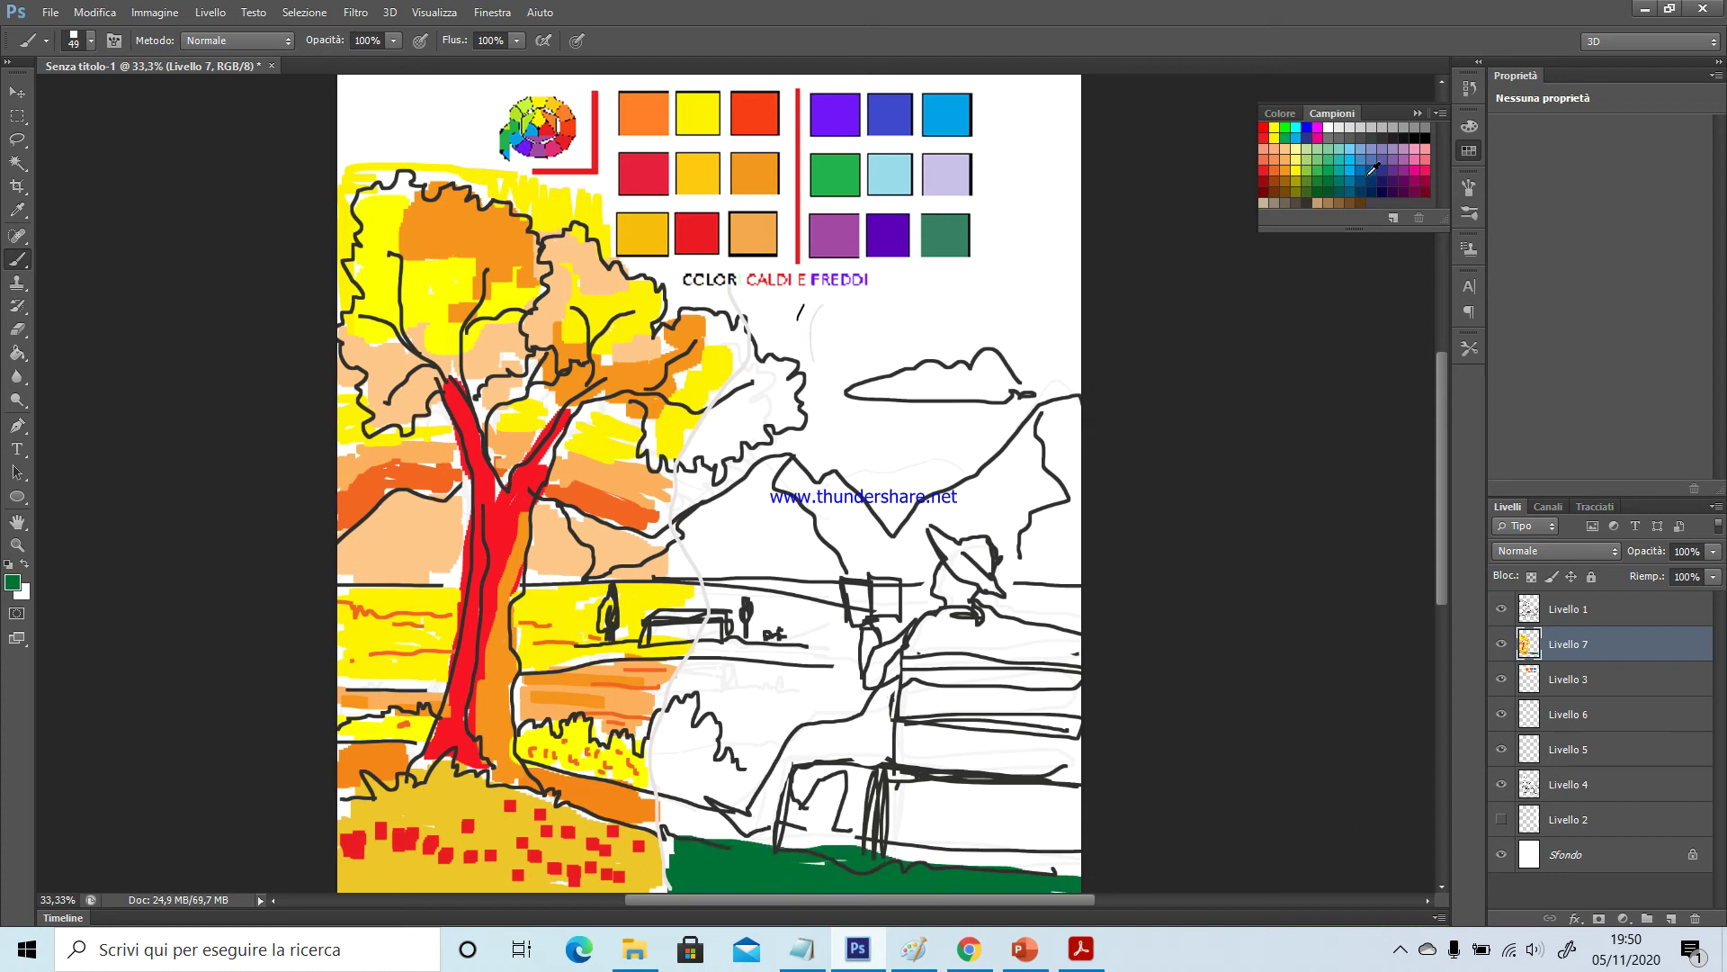
pyautogui.click(1341, 160)
pyautogui.moveTo(665, 809)
pyautogui.mouseDown()
pyautogui.moveTo(727, 829)
pyautogui.moveTo(698, 837)
pyautogui.moveTo(706, 813)
pyautogui.moveTo(733, 833)
pyautogui.moveTo(1049, 853)
pyautogui.moveTo(949, 863)
pyautogui.moveTo(1069, 874)
pyautogui.mouseUp()
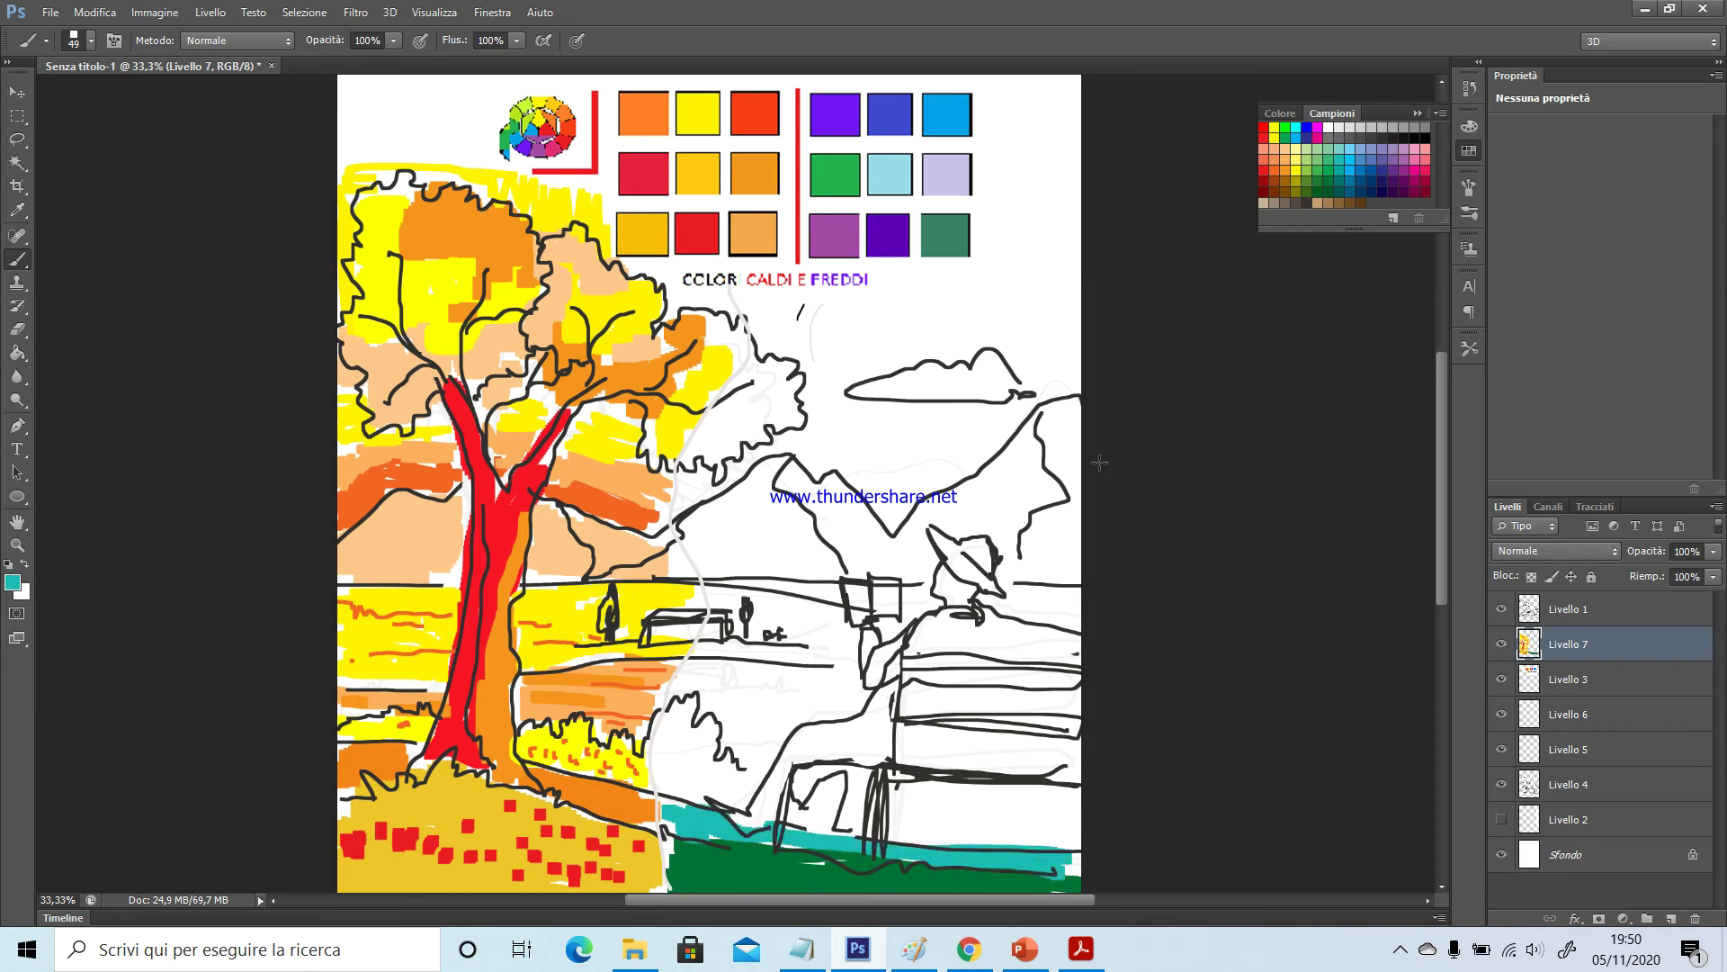
# Paint the seated figure's arm, body and leg light green and the top band of the bench back blue
pyautogui.click(1326, 151)
pyautogui.moveTo(809, 730)
pyautogui.mouseDown()
pyautogui.moveTo(784, 765)
pyautogui.moveTo(792, 745)
pyautogui.moveTo(859, 747)
pyautogui.moveTo(889, 688)
pyautogui.moveTo(881, 737)
pyautogui.moveTo(863, 665)
pyautogui.moveTo(877, 643)
pyautogui.moveTo(897, 657)
pyautogui.mouseUp()
pyautogui.moveTo(880, 725)
pyautogui.mouseDown()
pyautogui.moveTo(854, 751)
pyautogui.moveTo(795, 768)
pyautogui.moveTo(765, 814)
pyautogui.mouseUp()
pyautogui.click(1360, 170)
pyautogui.moveTo(927, 646)
pyautogui.mouseDown()
pyautogui.moveTo(953, 630)
pyautogui.moveTo(998, 646)
pyautogui.moveTo(1071, 635)
pyautogui.moveTo(985, 652)
pyautogui.moveTo(931, 622)
pyautogui.moveTo(1084, 639)
pyautogui.mouseUp()
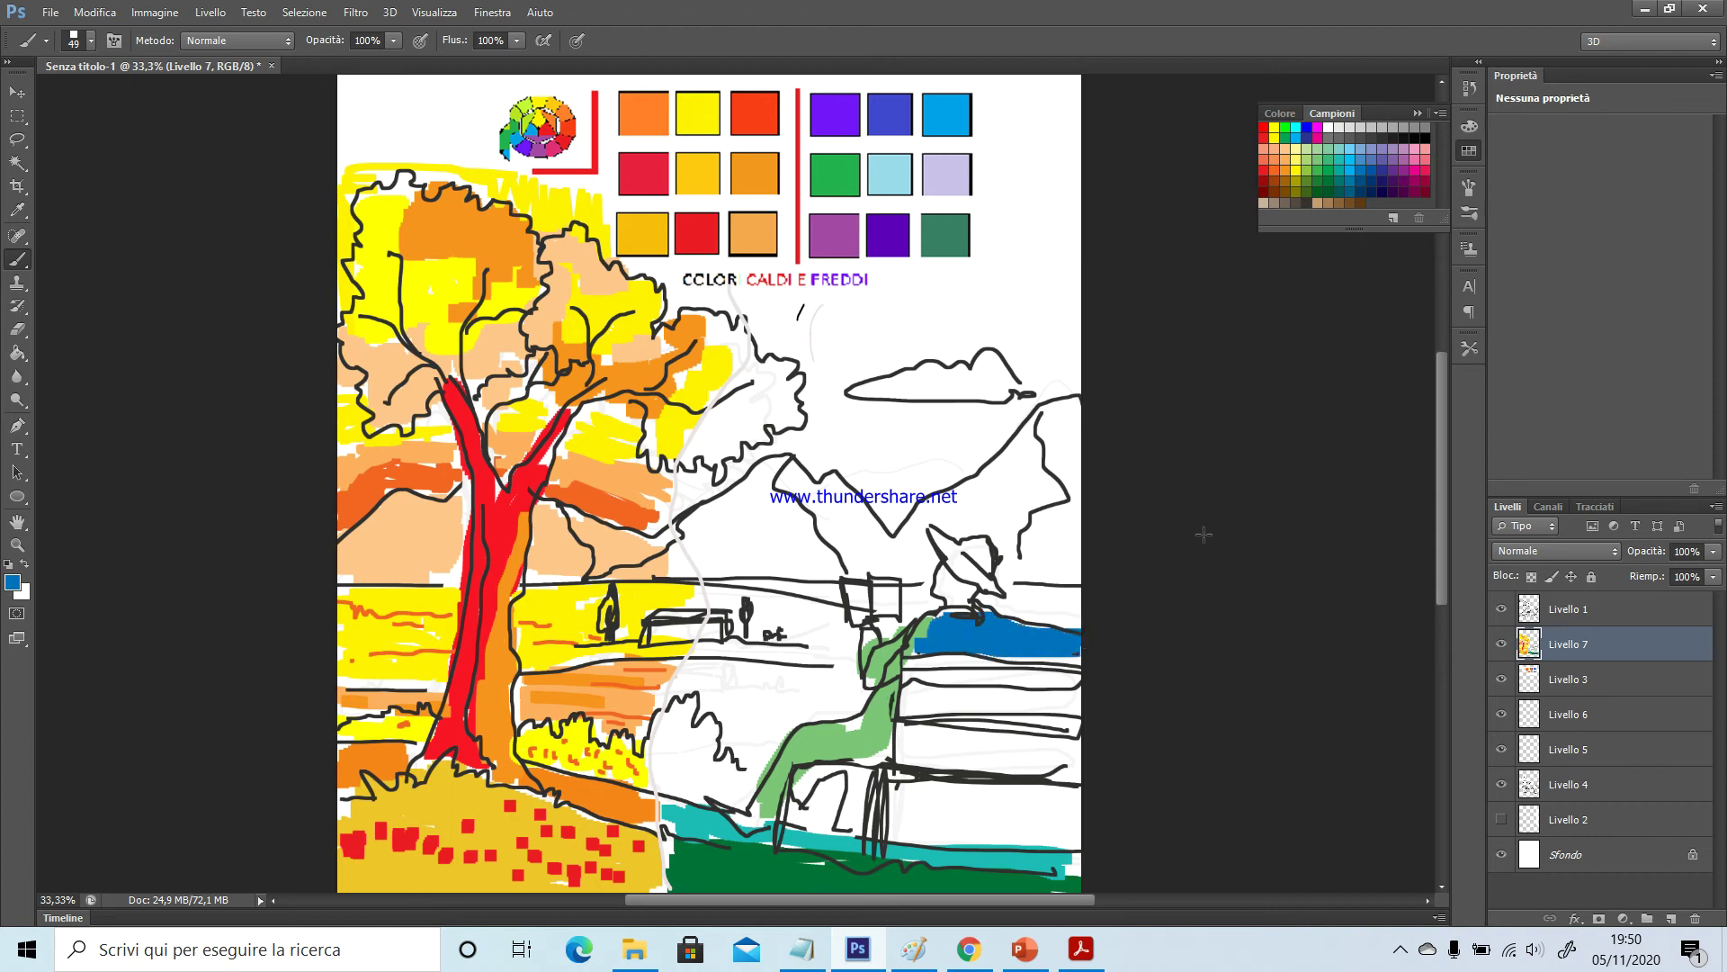
# Paint the figure's hat and the area beneath the front of the bench seat lilac
pyautogui.click(1402, 146)
pyautogui.moveTo(959, 548)
pyautogui.mouseDown()
pyautogui.moveTo(936, 533)
pyautogui.moveTo(979, 574)
pyautogui.moveTo(989, 550)
pyautogui.moveTo(969, 576)
pyautogui.mouseUp()
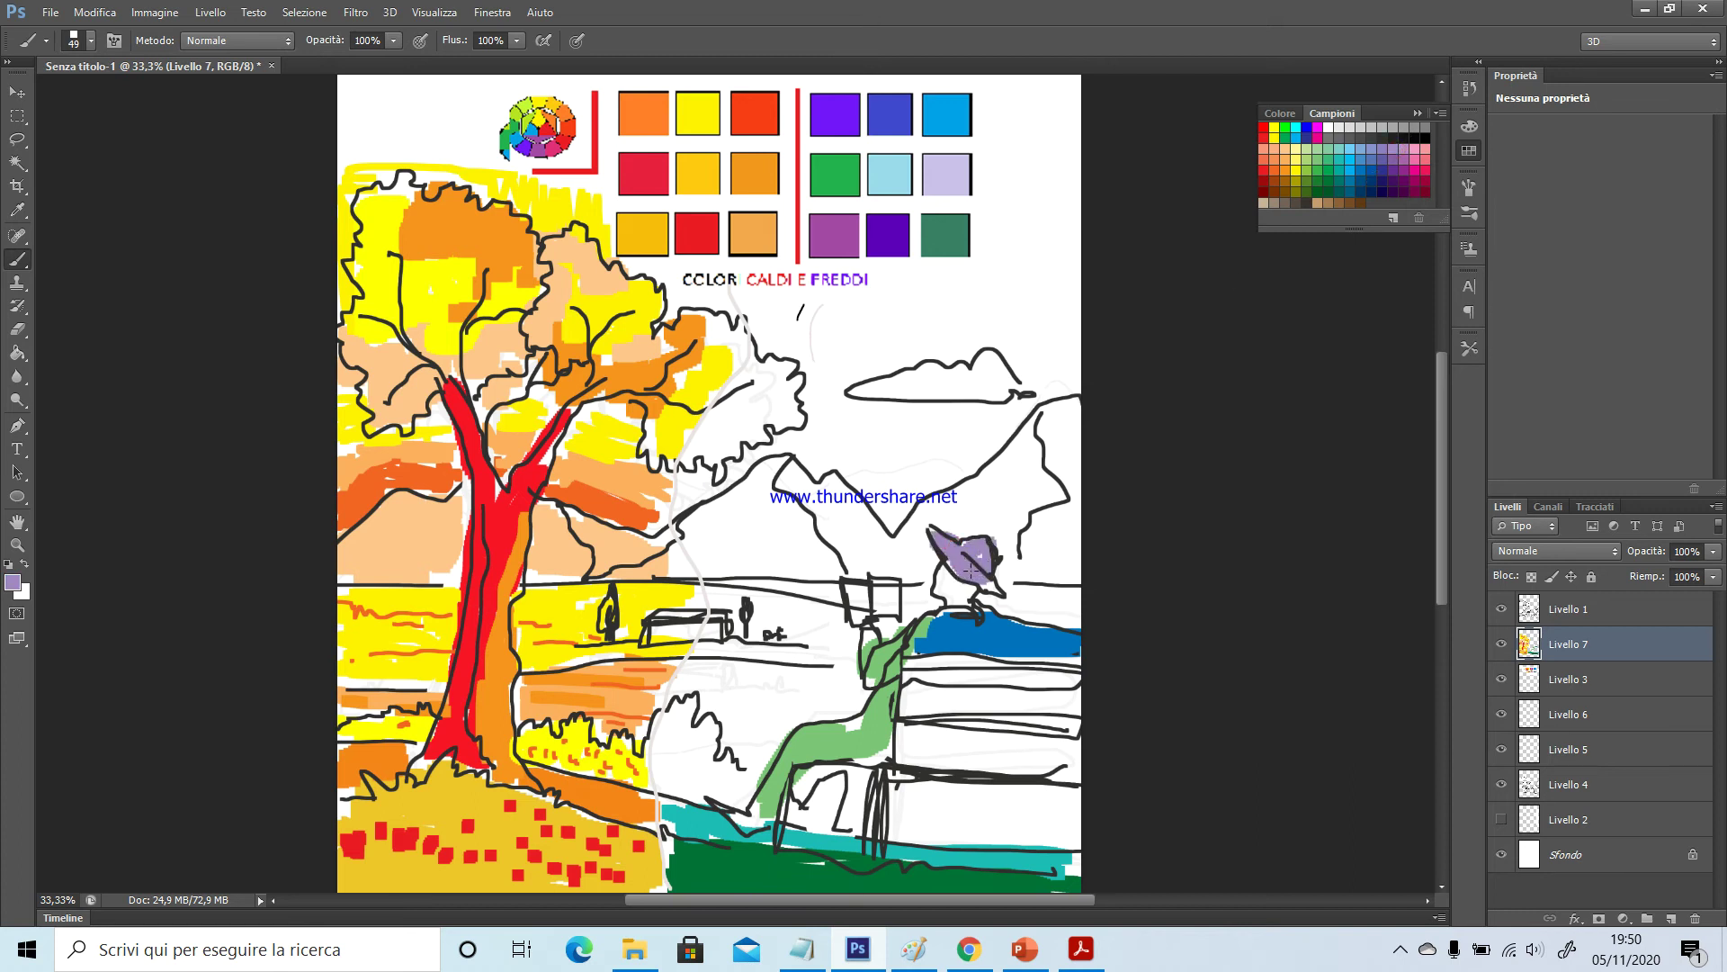
pyautogui.moveTo(826, 784)
pyautogui.mouseDown()
pyautogui.moveTo(805, 796)
pyautogui.moveTo(859, 774)
pyautogui.moveTo(854, 830)
pyautogui.mouseUp()
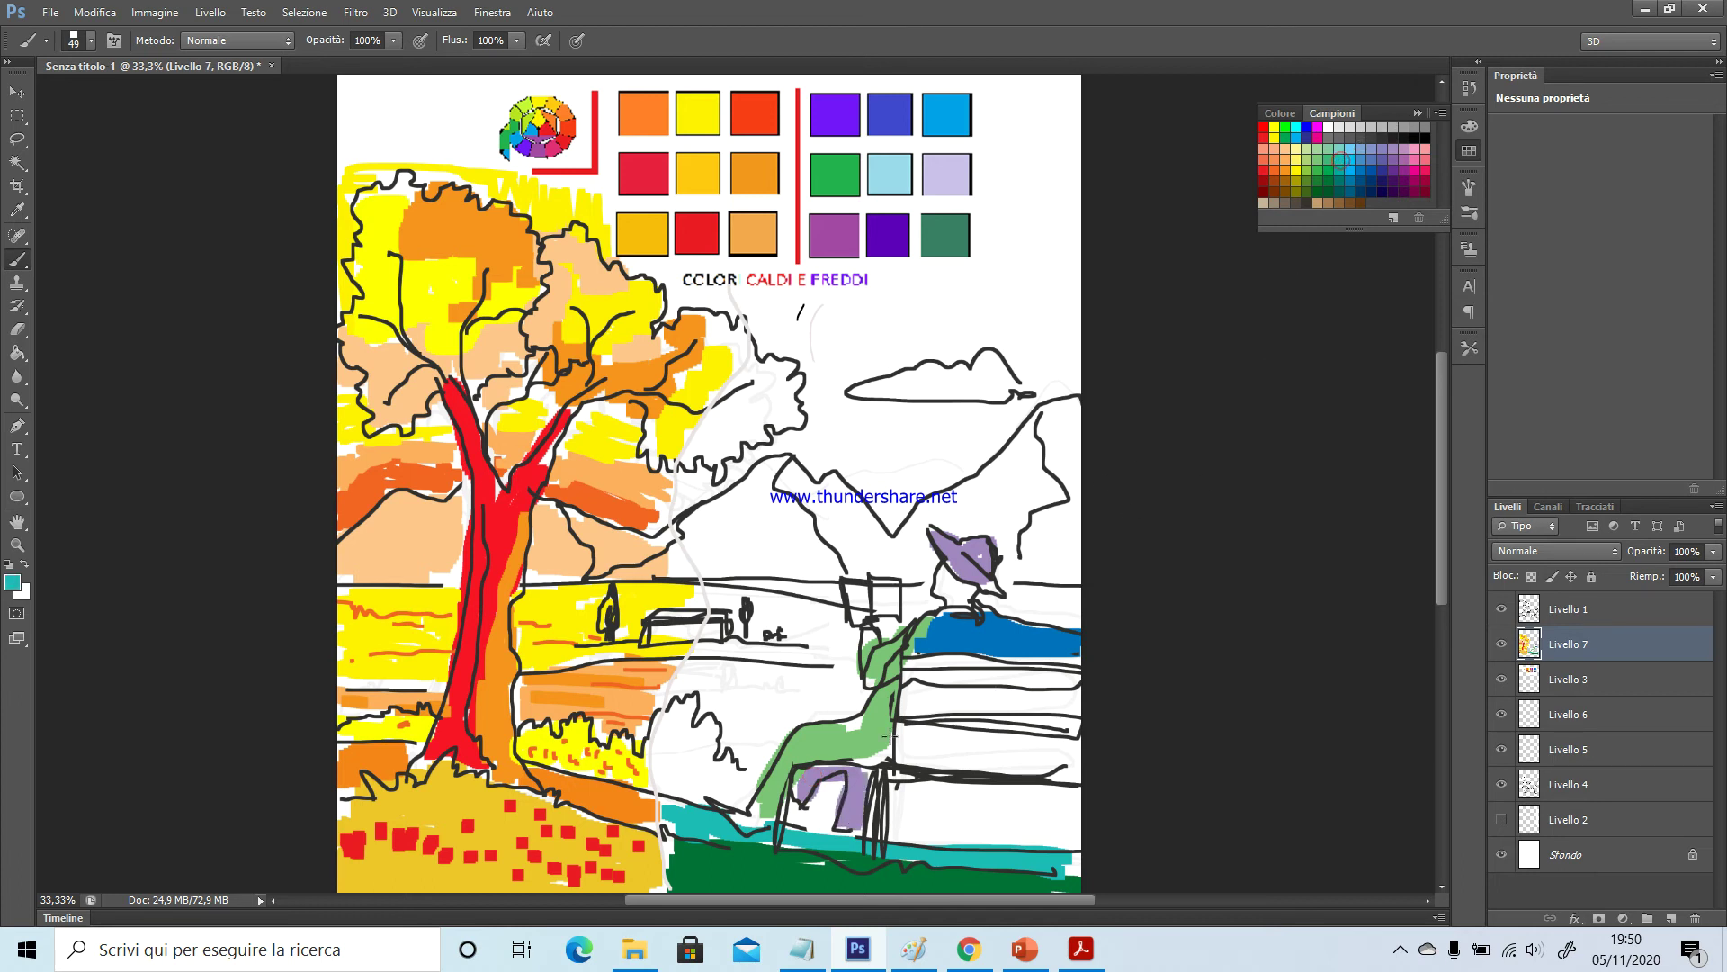
# Paint the bench back slats turquoise and add dark blue patches in the gaps between them
pyautogui.moveTo(907, 663)
pyautogui.mouseDown()
pyautogui.moveTo(903, 732)
pyautogui.moveTo(911, 678)
pyautogui.moveTo(1076, 680)
pyautogui.moveTo(919, 659)
pyautogui.moveTo(1076, 679)
pyautogui.mouseUp()
pyautogui.moveTo(945, 741)
pyautogui.mouseDown()
pyautogui.moveTo(998, 727)
pyautogui.moveTo(913, 724)
pyautogui.moveTo(1079, 730)
pyautogui.mouseUp()
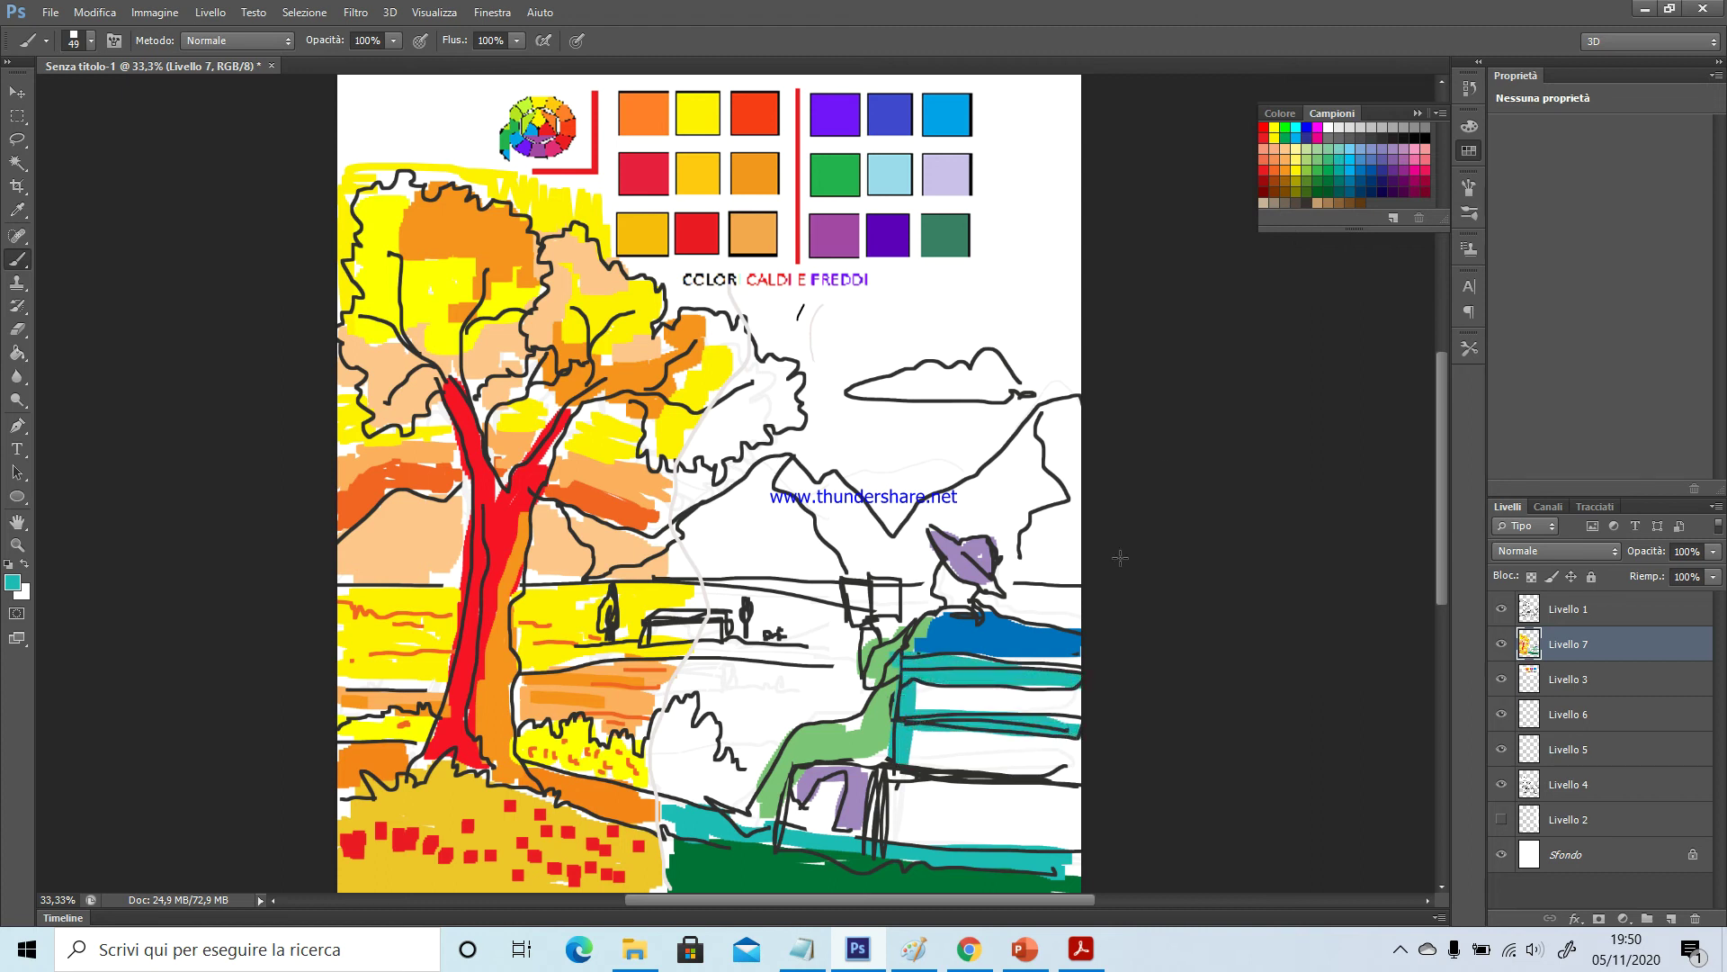
pyautogui.click(1376, 168)
pyautogui.moveTo(927, 699)
pyautogui.mouseDown()
pyautogui.moveTo(1005, 704)
pyautogui.moveTo(941, 690)
pyautogui.moveTo(1005, 685)
pyautogui.mouseUp()
pyautogui.moveTo(935, 743)
pyautogui.mouseDown()
pyautogui.moveTo(910, 760)
pyautogui.moveTo(979, 740)
pyautogui.moveTo(981, 761)
pyautogui.moveTo(976, 743)
pyautogui.mouseUp()
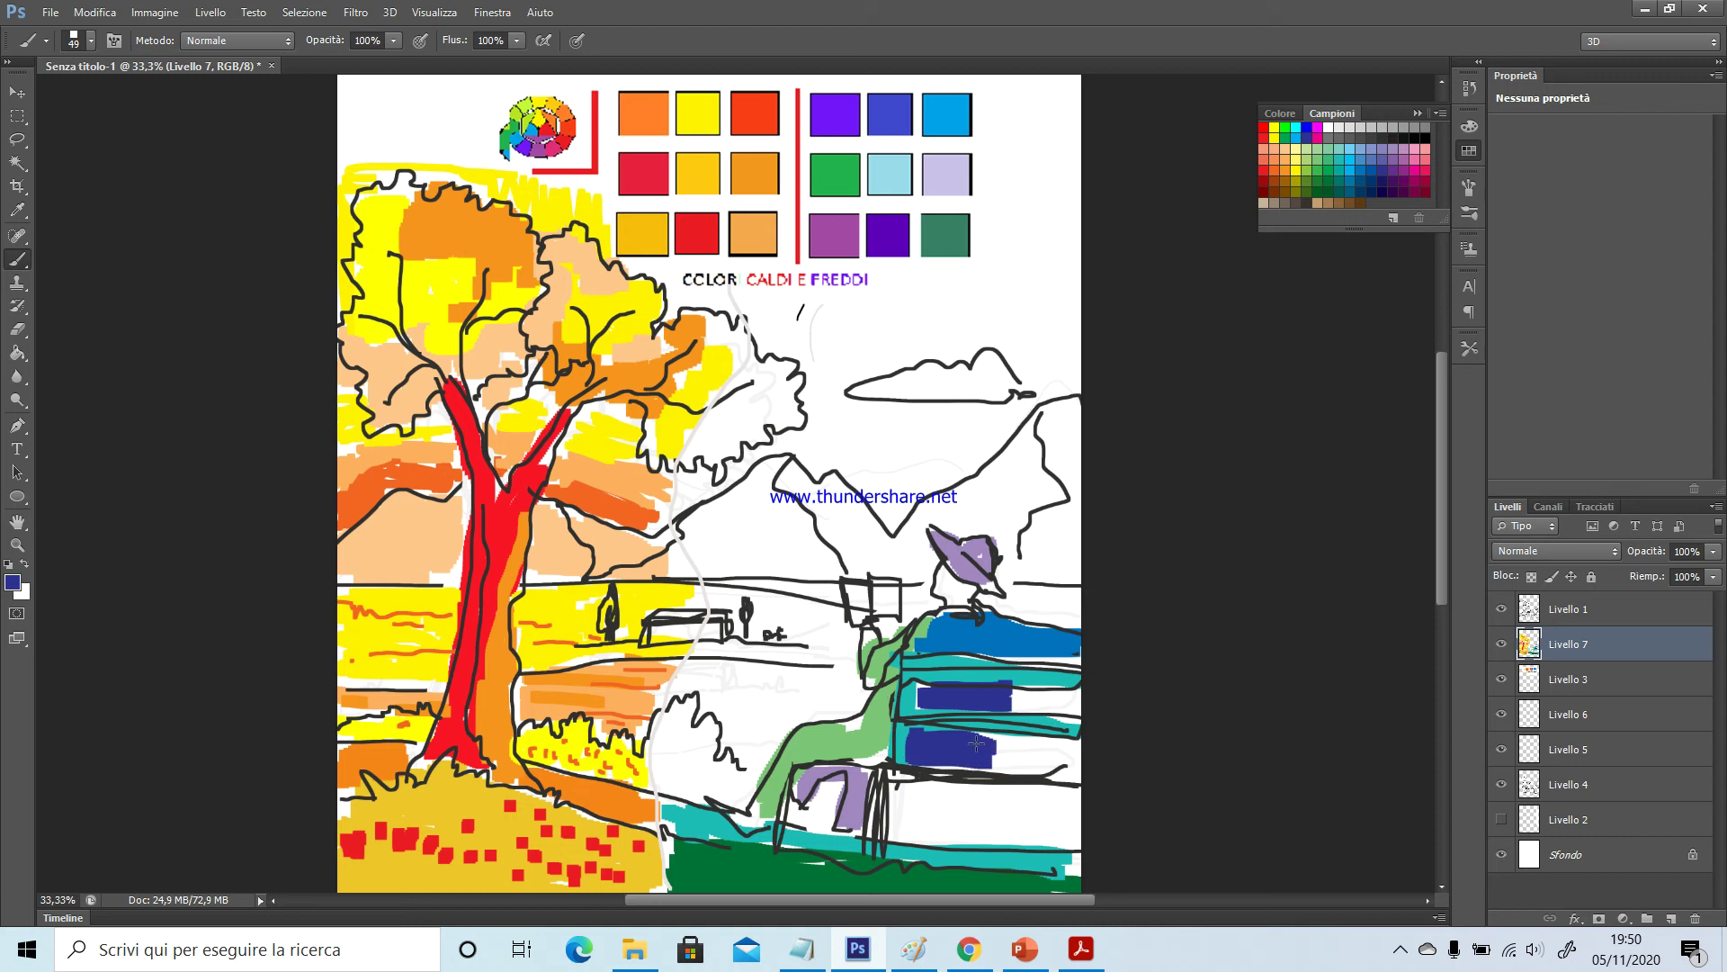
# Paint the figure's head dark blue and the rectangular sheet held in front of it soft green
pyautogui.moveTo(943, 570); pyautogui.dragTo(966, 593)
pyautogui.click(1328, 150)
pyautogui.moveTo(853, 584)
pyautogui.mouseDown()
pyautogui.moveTo(884, 585)
pyautogui.moveTo(877, 608)
pyautogui.mouseUp()
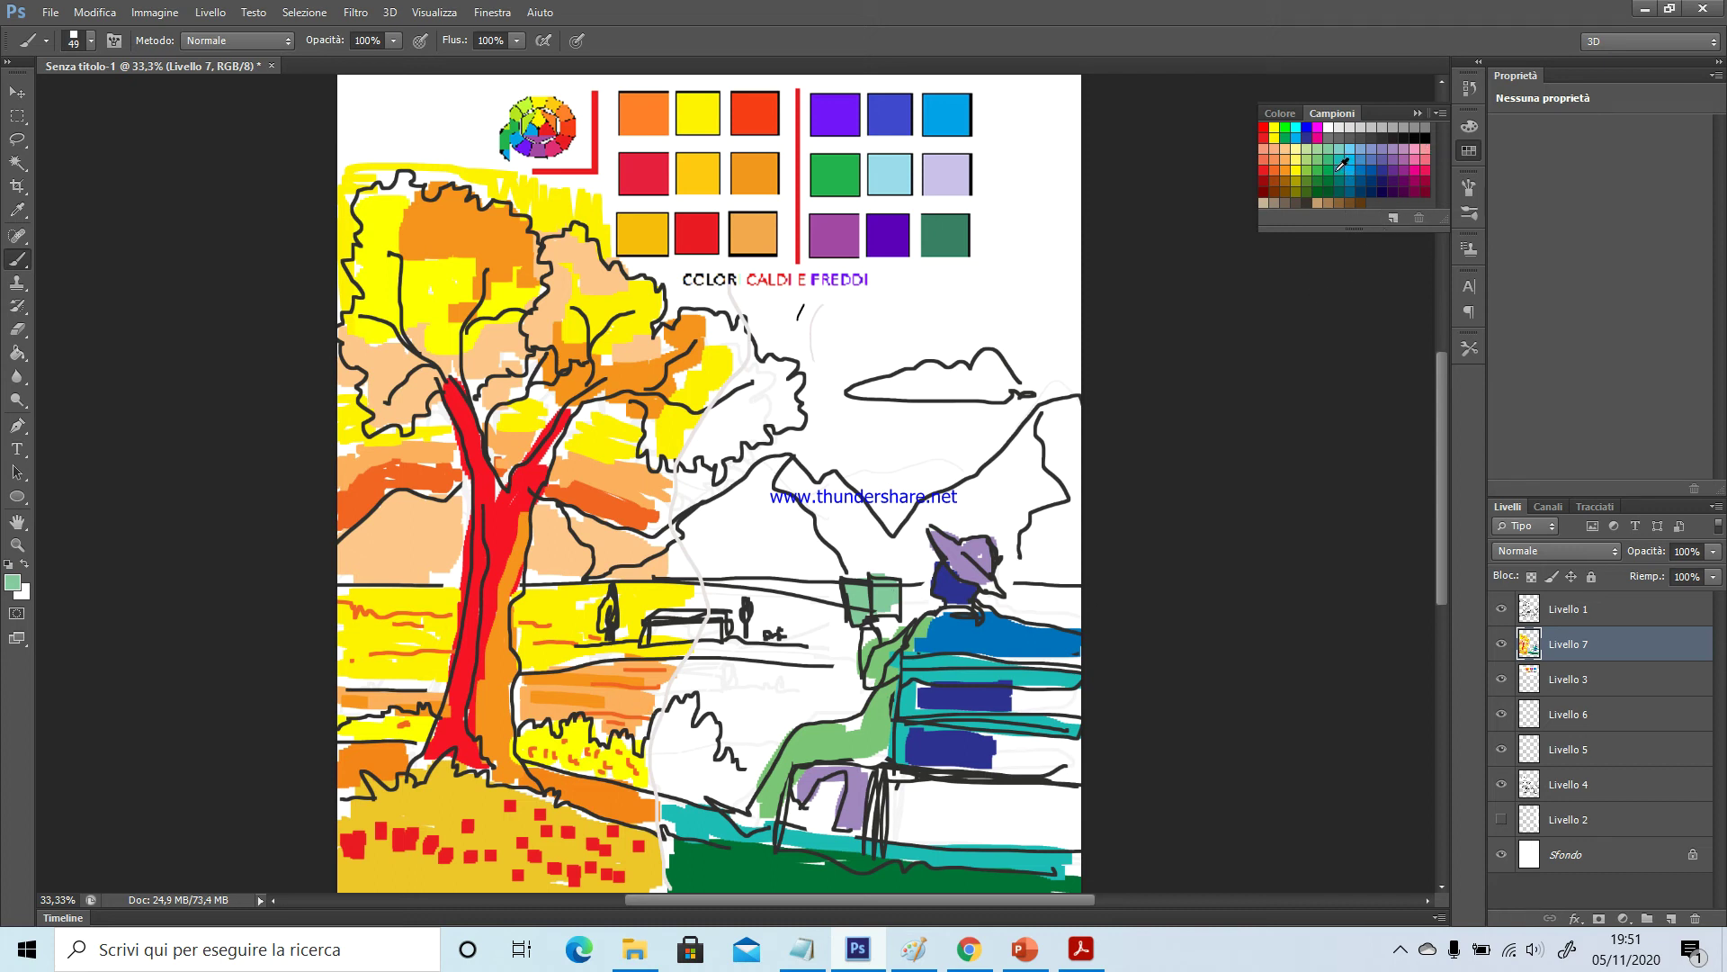
# Fill the bush right of the dividing line with blue-violet and add blue-violet strips below the bench seat
pyautogui.click(1386, 154)
pyautogui.moveTo(663, 723)
pyautogui.mouseDown()
pyautogui.moveTo(660, 761)
pyautogui.moveTo(677, 709)
pyautogui.moveTo(663, 776)
pyautogui.moveTo(680, 712)
pyautogui.moveTo(671, 773)
pyautogui.moveTo(682, 733)
pyautogui.moveTo(691, 766)
pyautogui.moveTo(705, 732)
pyautogui.moveTo(729, 805)
pyautogui.mouseUp()
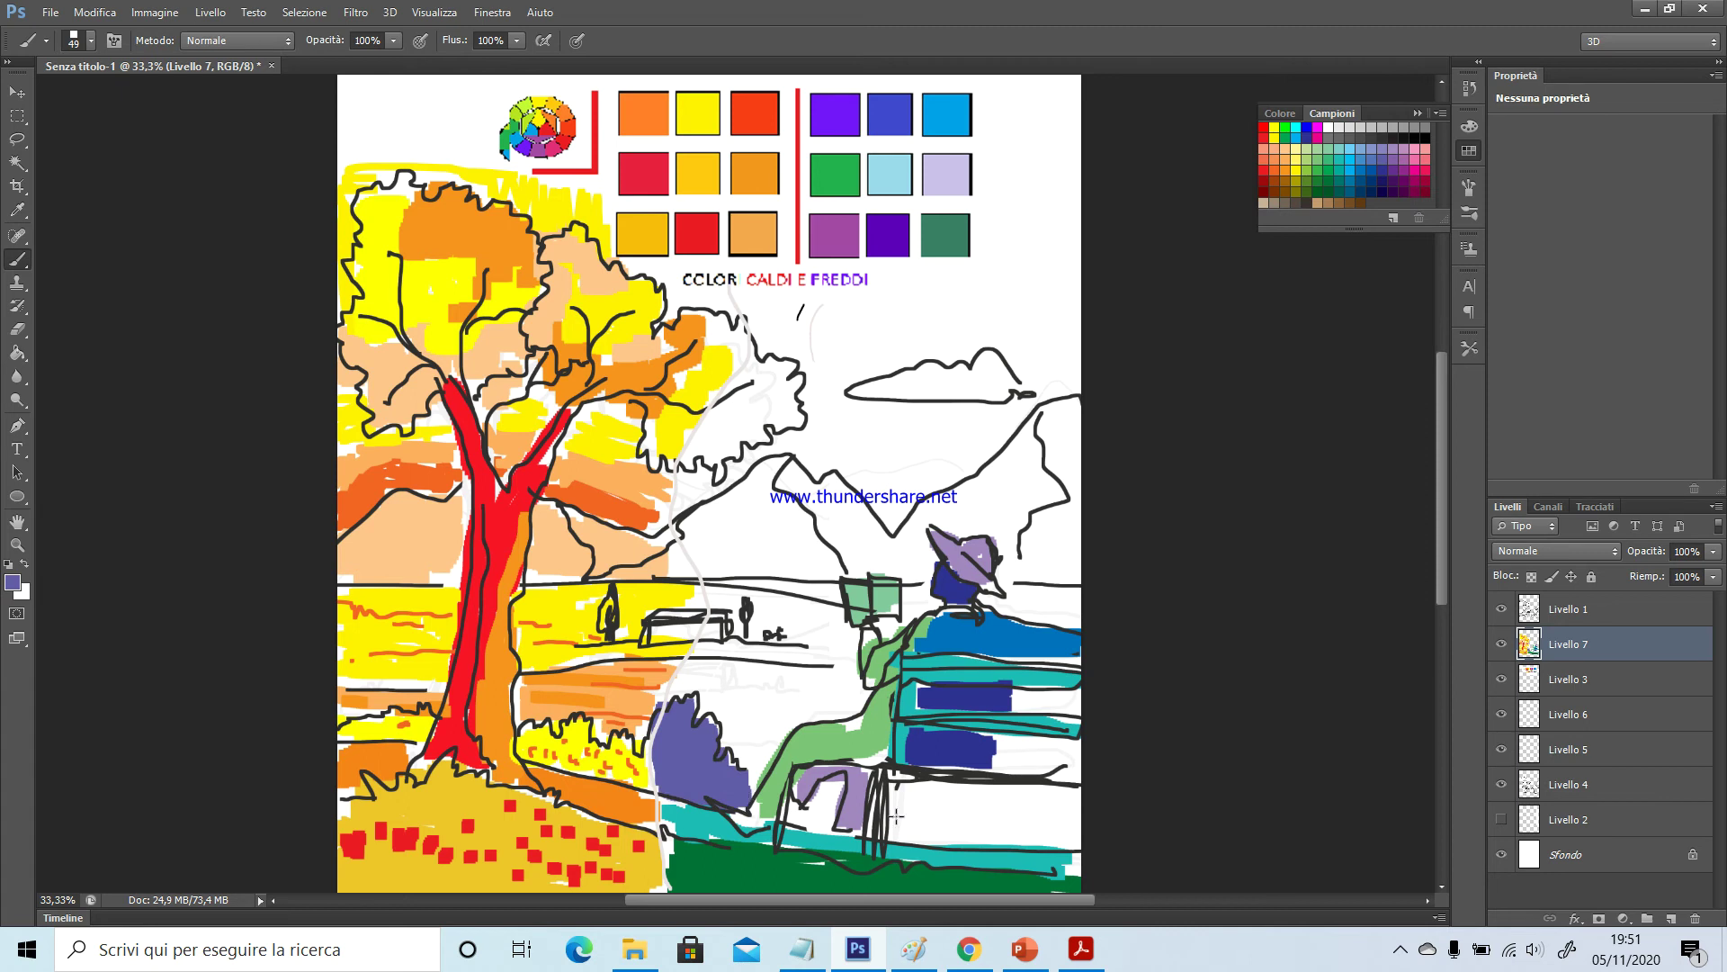
pyautogui.moveTo(899, 829)
pyautogui.mouseDown()
pyautogui.moveTo(1069, 846)
pyautogui.moveTo(804, 821)
pyautogui.mouseUp()
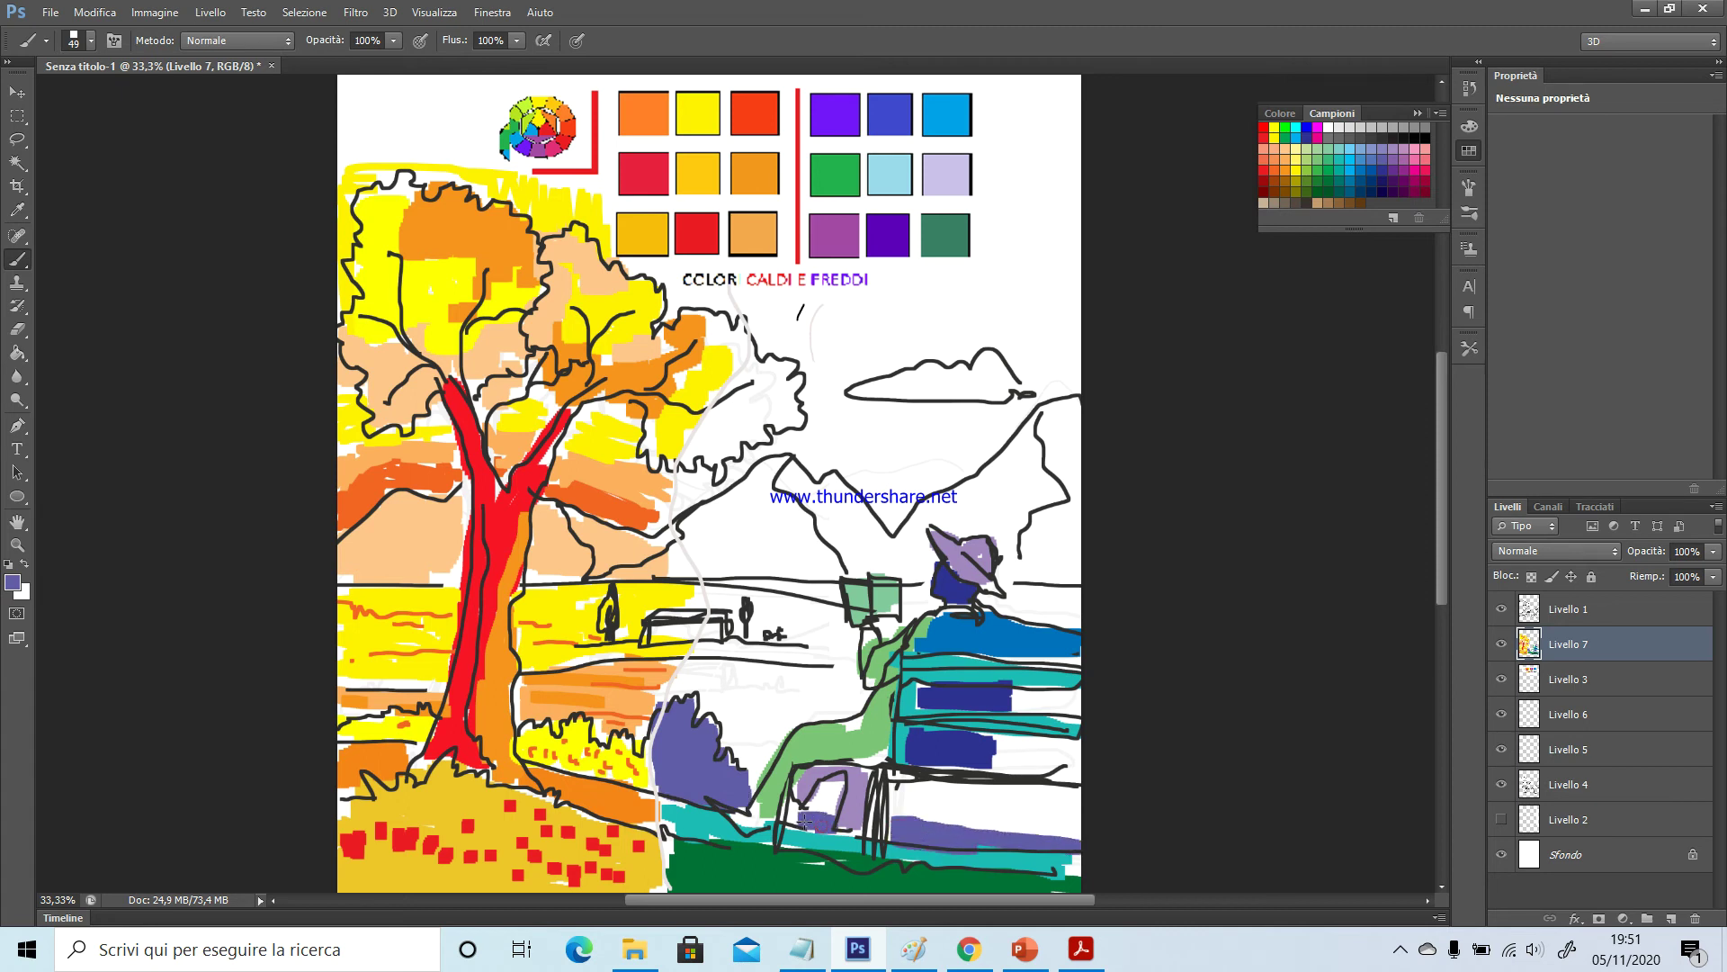
# Pick a bright cyan swatch, reduce the brush to 27 px and paint horizontal strokes between the blue-violet bush and the figure
pyautogui.click(1375, 147)
pyautogui.moveTo(689, 671); pyautogui.dragTo(783, 679)
pyautogui.click(1356, 157)
pyautogui.click(81, 38)
pyautogui.moveTo(68, 93); pyautogui.dragTo(51, 97)
pyautogui.click(704, 701)
pyautogui.moveTo(688, 673); pyautogui.dragTo(837, 673)
pyautogui.moveTo(702, 689); pyautogui.dragTo(856, 708)
pyautogui.moveTo(717, 708)
pyautogui.mouseDown()
pyautogui.moveTo(842, 707)
pyautogui.moveTo(748, 715)
pyautogui.moveTo(812, 722)
pyautogui.moveTo(736, 732)
pyautogui.moveTo(771, 747)
pyautogui.mouseUp()
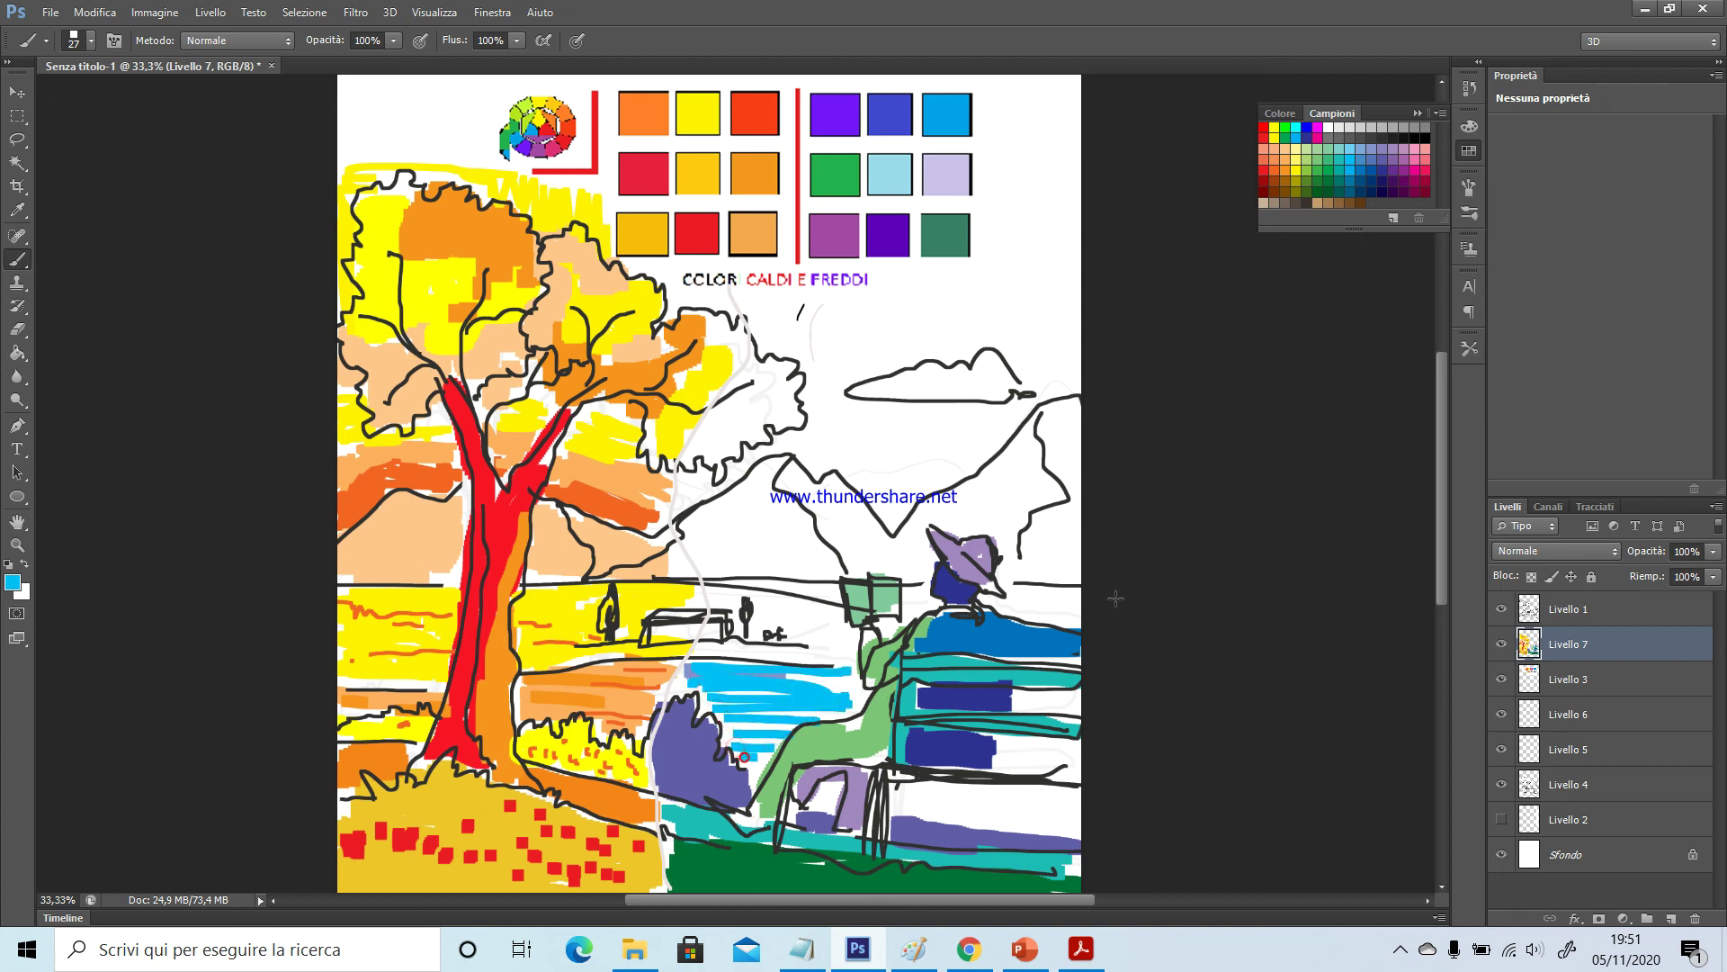
# Add light grey horizontal stripes among the cyan strokes and in the space below the bench seat
pyautogui.click(1386, 128)
pyautogui.moveTo(729, 681)
pyautogui.mouseDown()
pyautogui.moveTo(852, 679)
pyautogui.moveTo(783, 688)
pyautogui.moveTo(864, 700)
pyautogui.mouseUp()
pyautogui.moveTo(901, 799); pyautogui.dragTo(1051, 808)
pyautogui.moveTo(904, 811); pyautogui.dragTo(1054, 819)
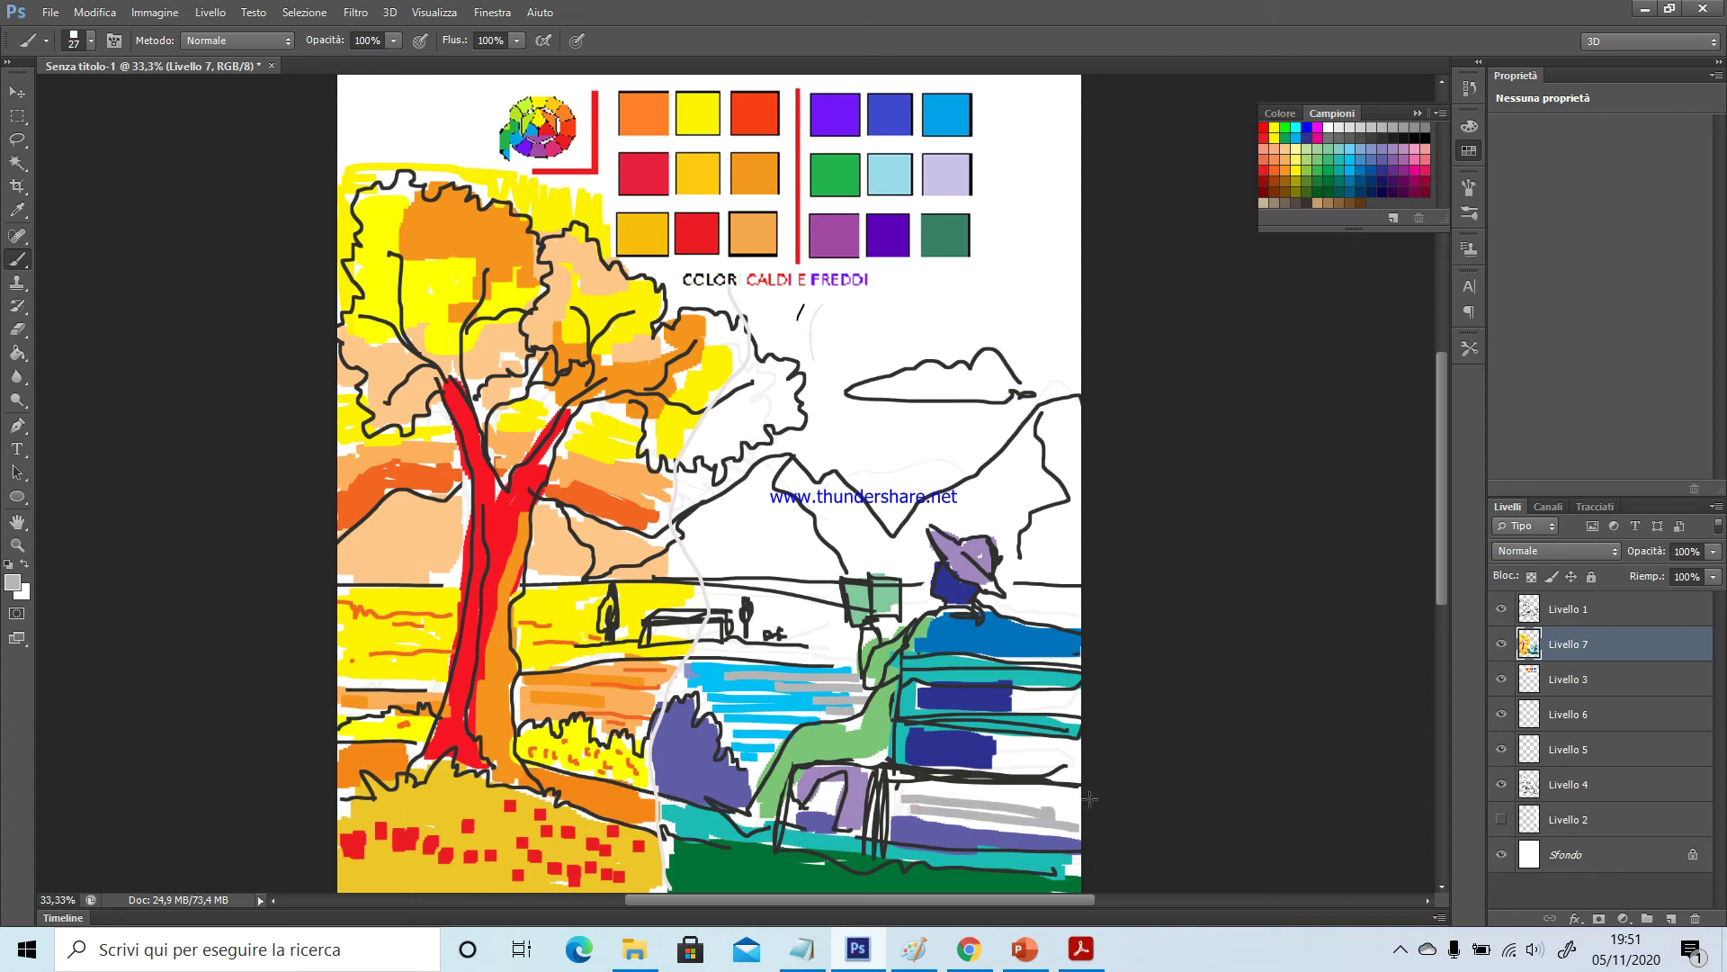
# Add turquoise stripes below the bench seat and green stripes beside the dark blue patches on the bench back
pyautogui.click(1338, 162)
pyautogui.moveTo(900, 784)
pyautogui.mouseDown()
pyautogui.moveTo(1044, 785)
pyautogui.moveTo(907, 794)
pyautogui.moveTo(1067, 804)
pyautogui.moveTo(904, 811)
pyautogui.mouseUp()
pyautogui.click(904, 807)
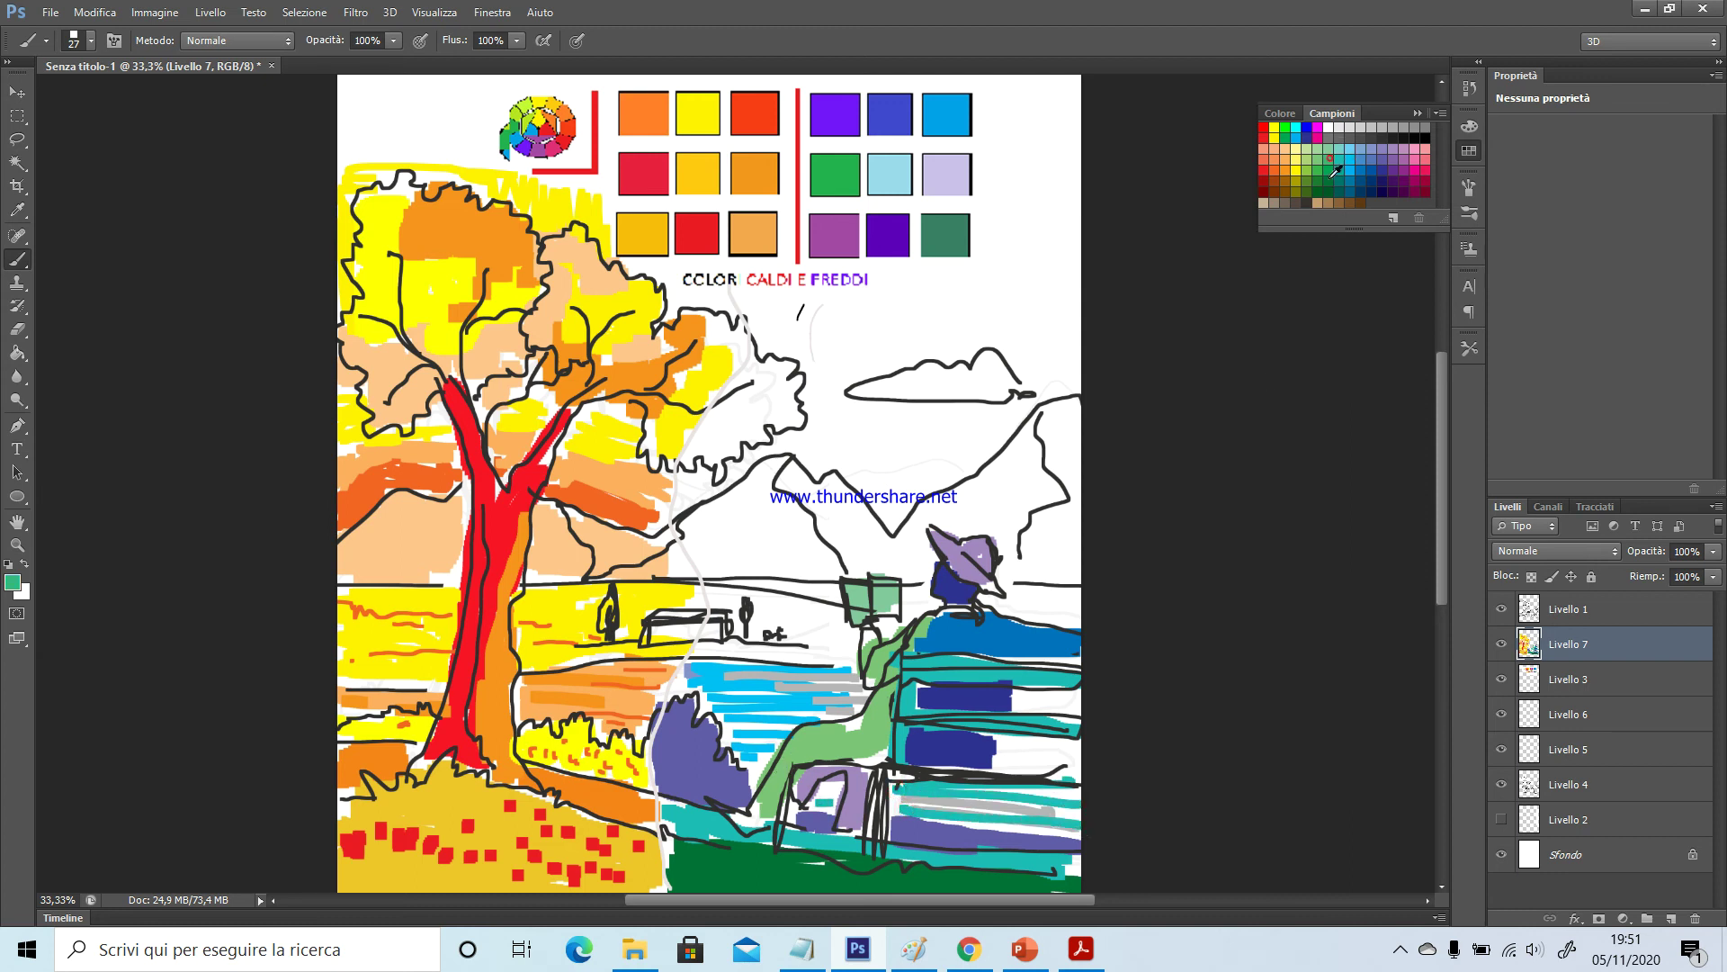
pyautogui.moveTo(998, 743)
pyautogui.mouseDown()
pyautogui.moveTo(1084, 750)
pyautogui.moveTo(1001, 754)
pyautogui.moveTo(1034, 702)
pyautogui.moveTo(1090, 701)
pyautogui.mouseUp()
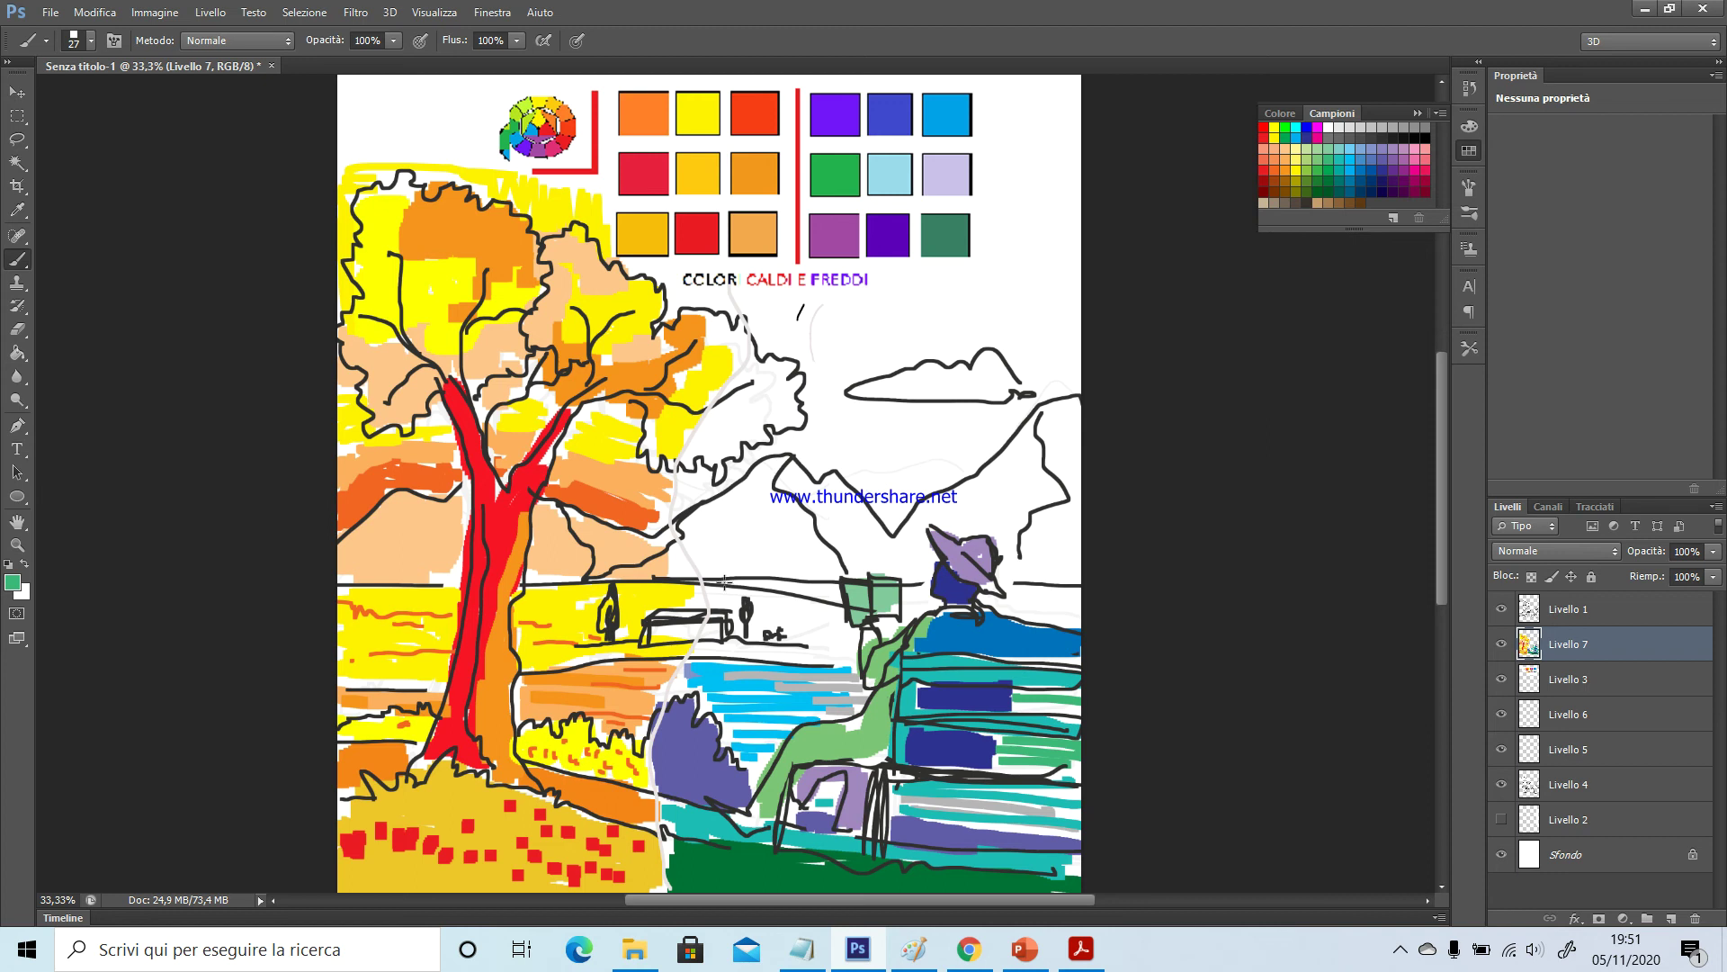
# Fill the far field right of the dividing line with light green, then paint the mountain behind it lilac with a 55 px brush
pyautogui.click(1315, 148)
pyautogui.moveTo(715, 589)
pyautogui.mouseDown()
pyautogui.moveTo(744, 627)
pyautogui.moveTo(754, 603)
pyautogui.moveTo(756, 646)
pyautogui.moveTo(772, 612)
pyautogui.moveTo(792, 663)
pyautogui.moveTo(819, 617)
pyautogui.moveTo(834, 658)
pyautogui.moveTo(841, 628)
pyautogui.moveTo(852, 652)
pyautogui.moveTo(839, 621)
pyautogui.moveTo(780, 605)
pyautogui.moveTo(711, 646)
pyautogui.moveTo(805, 654)
pyautogui.mouseUp()
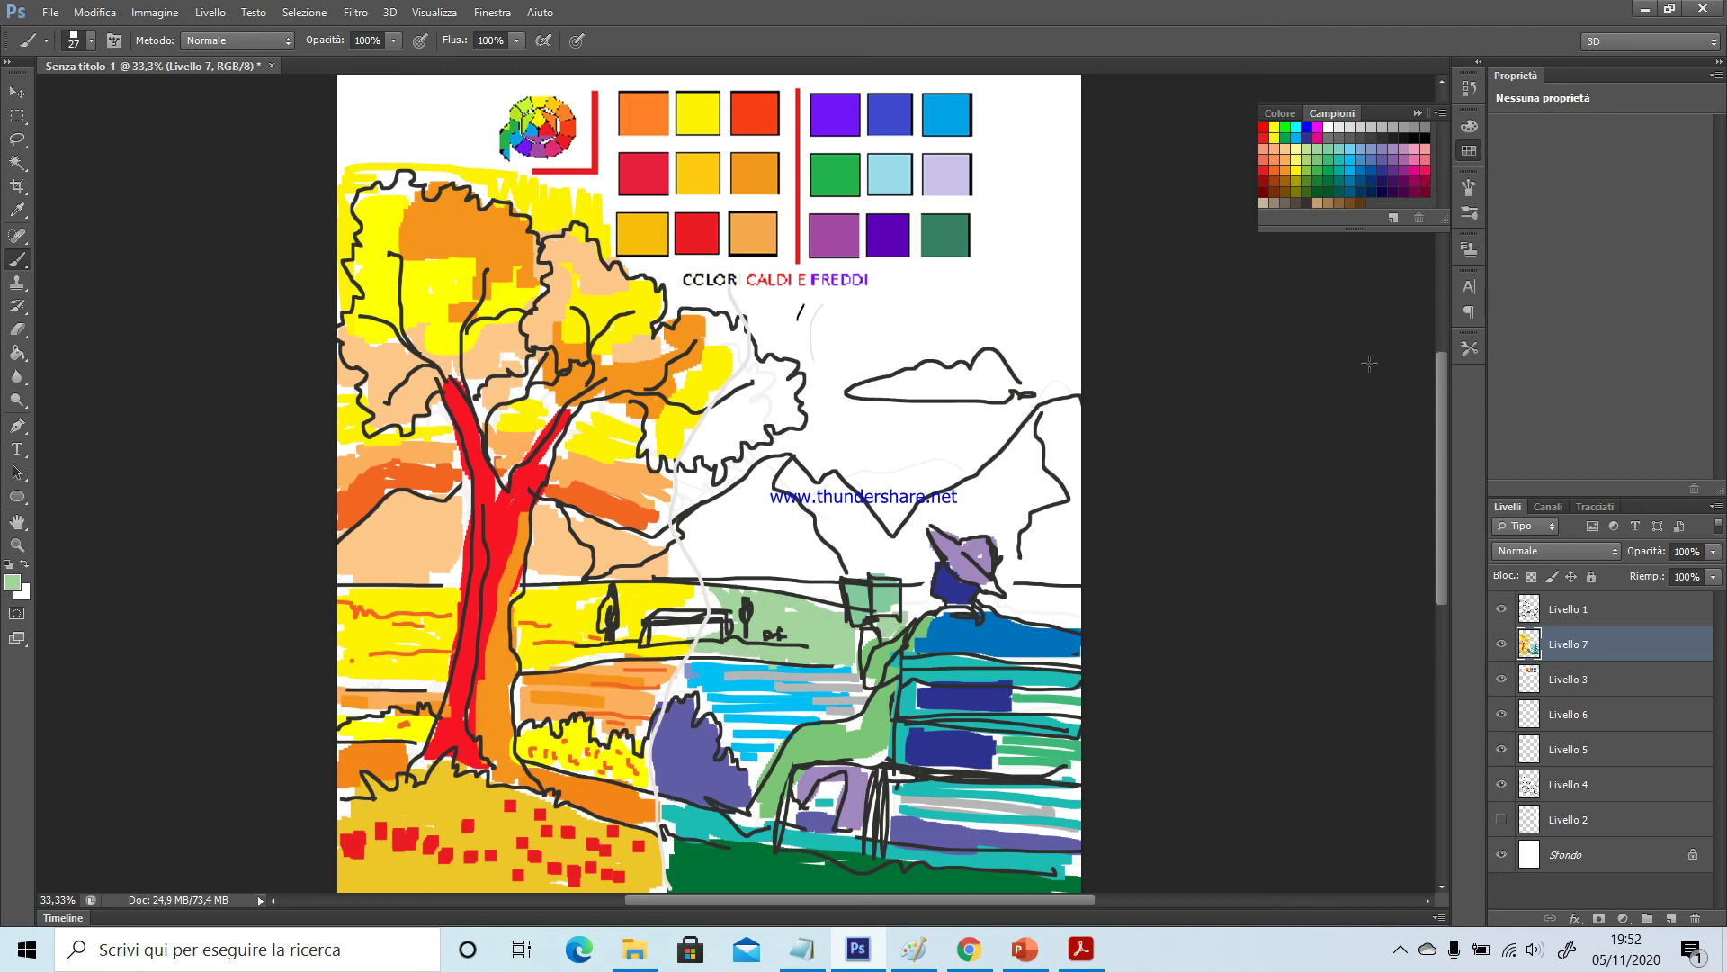
pyautogui.click(1402, 145)
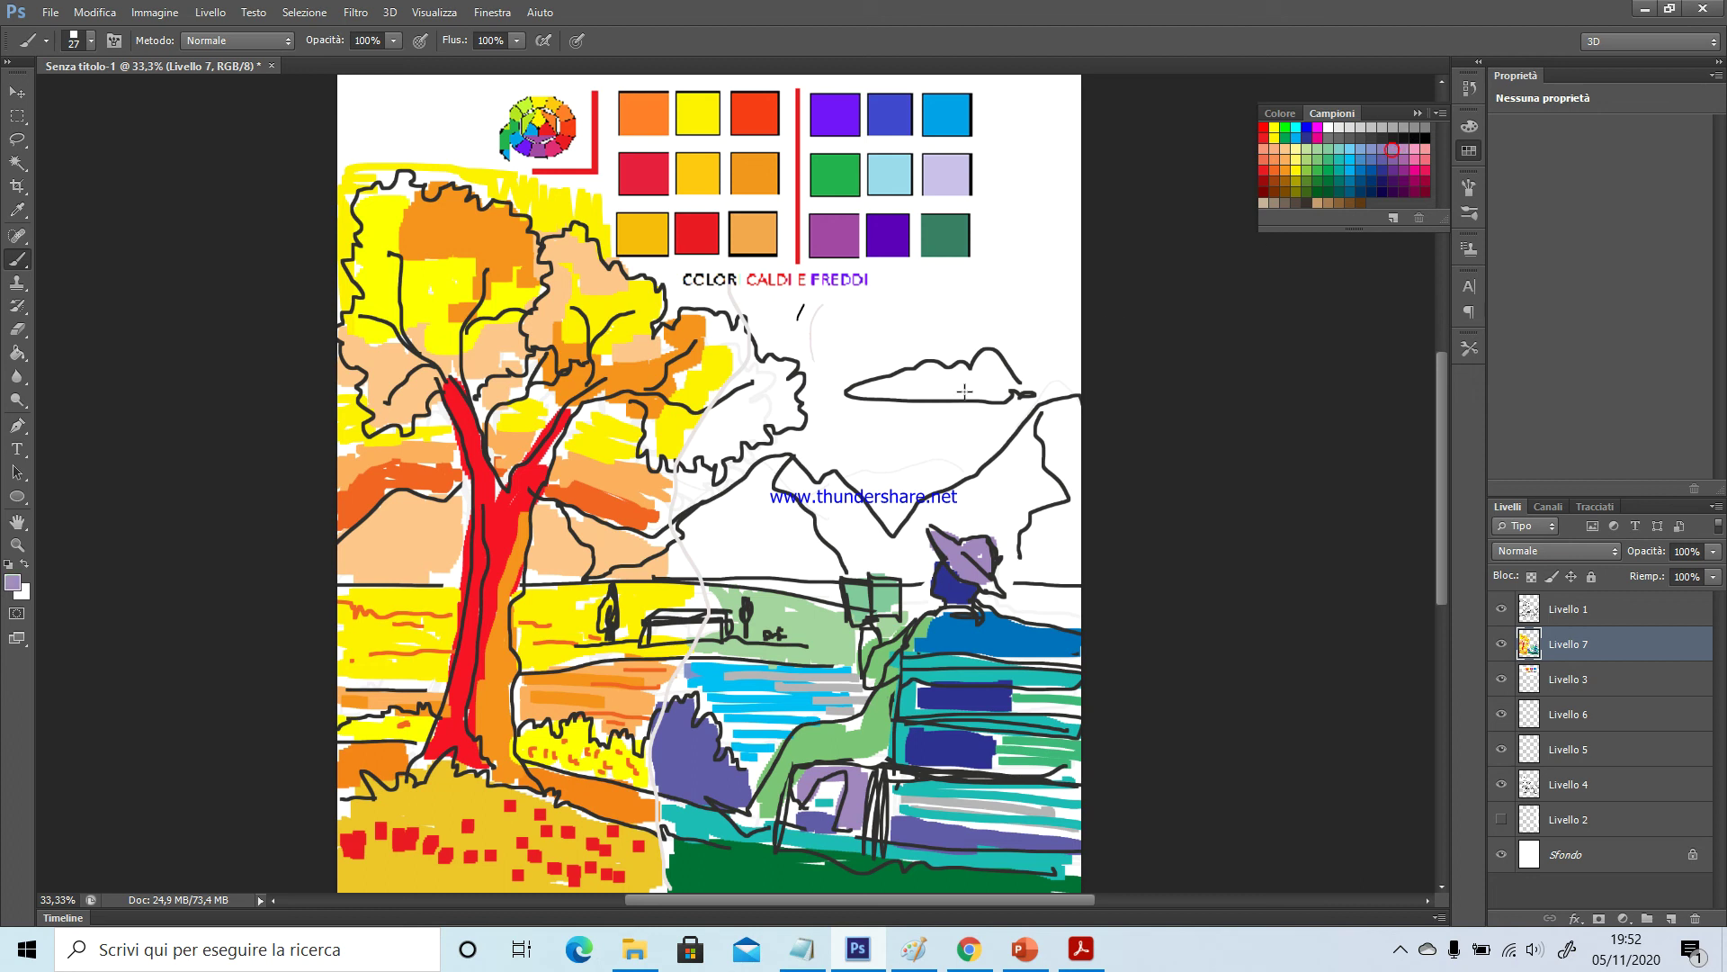
pyautogui.click(82, 43)
pyautogui.moveTo(72, 106); pyautogui.dragTo(73, 100)
pyautogui.moveTo(774, 464)
pyautogui.mouseDown()
pyautogui.moveTo(686, 537)
pyautogui.moveTo(745, 493)
pyautogui.moveTo(687, 556)
pyautogui.moveTo(698, 540)
pyautogui.moveTo(721, 563)
pyautogui.moveTo(735, 509)
pyautogui.moveTo(751, 549)
pyautogui.moveTo(780, 559)
pyautogui.moveTo(782, 533)
pyautogui.moveTo(810, 562)
pyautogui.moveTo(719, 565)
pyautogui.moveTo(825, 567)
pyautogui.moveTo(769, 498)
pyautogui.mouseUp()
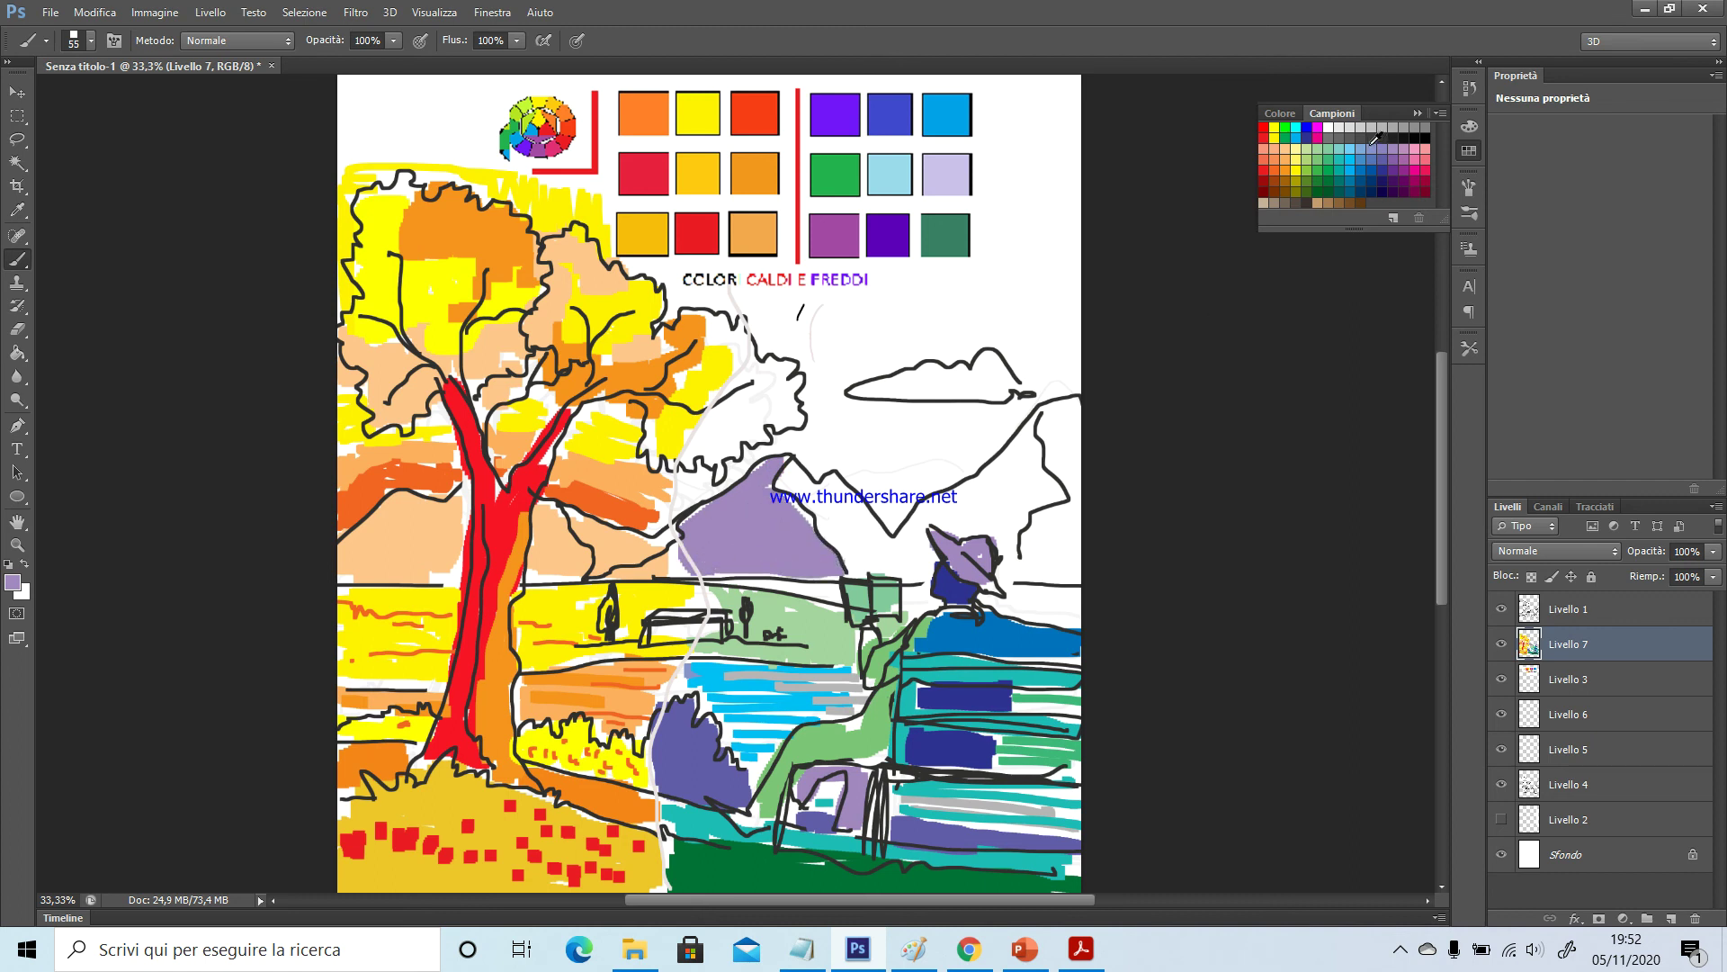
# Paint the slope beside the lilac mountain light blue, the tall mountain light green and its far side grey
pyautogui.moveTo(801, 475)
pyautogui.mouseDown()
pyautogui.moveTo(827, 507)
pyautogui.moveTo(787, 477)
pyautogui.moveTo(895, 569)
pyautogui.moveTo(868, 574)
pyautogui.moveTo(905, 578)
pyautogui.moveTo(932, 522)
pyautogui.mouseUp()
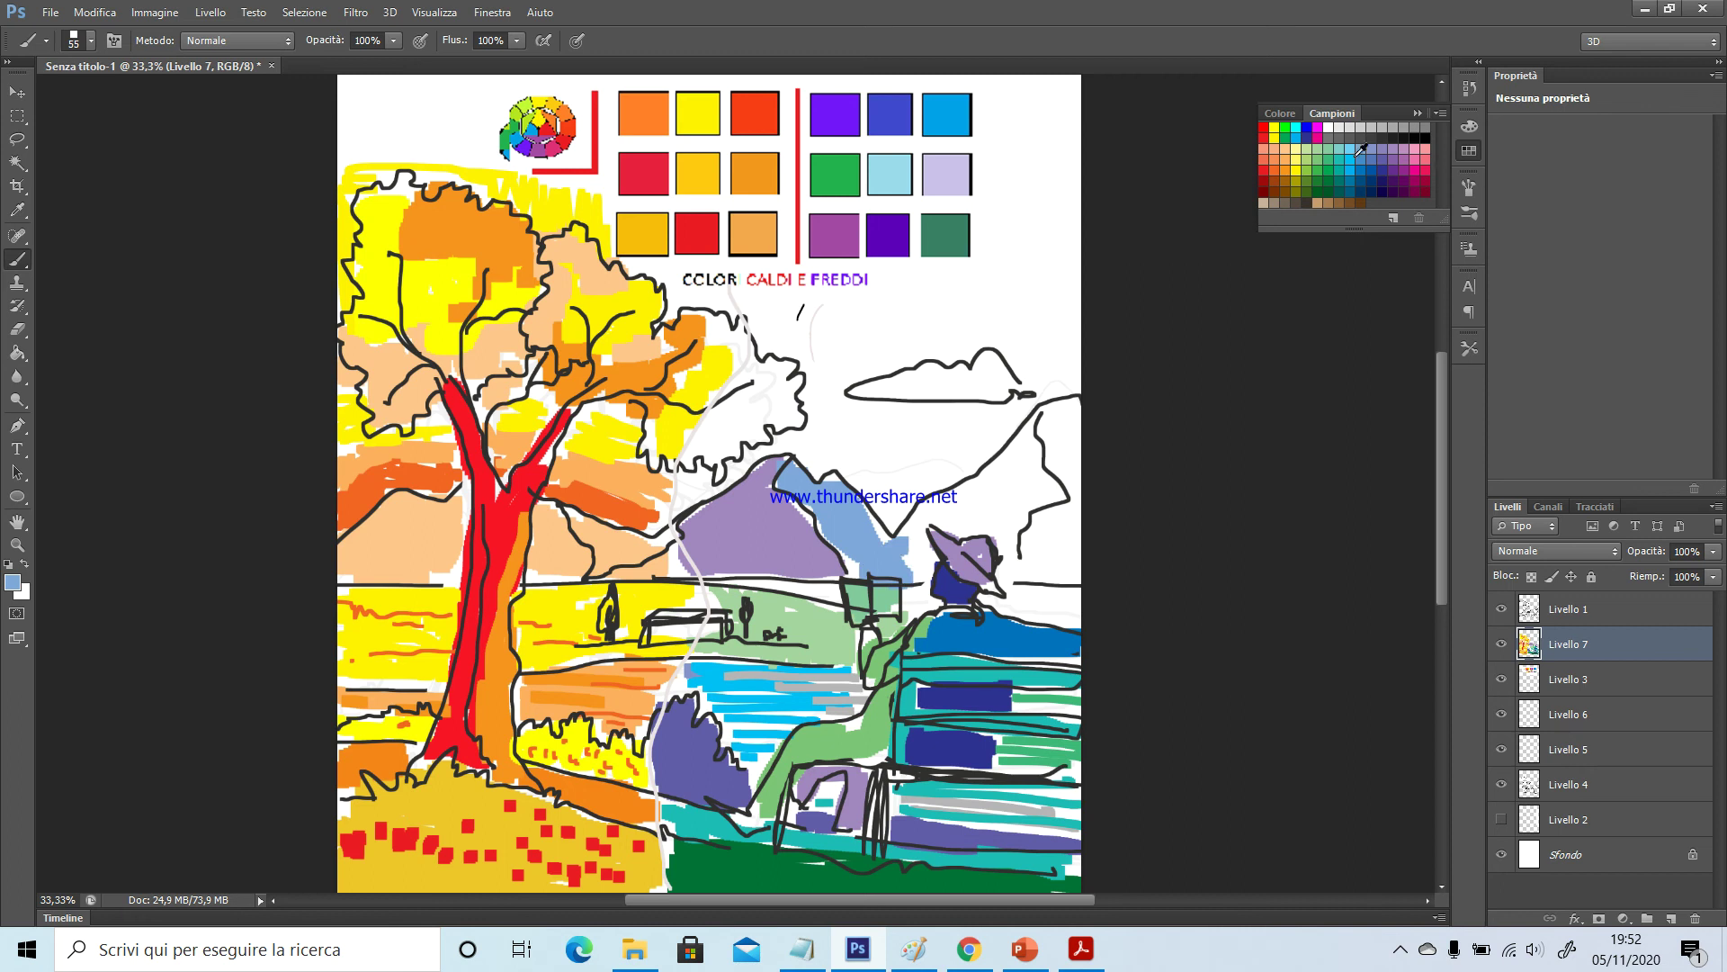
pyautogui.click(1317, 148)
pyautogui.moveTo(908, 538)
pyautogui.mouseDown()
pyautogui.moveTo(1009, 466)
pyautogui.moveTo(985, 513)
pyautogui.moveTo(1027, 432)
pyautogui.moveTo(1020, 487)
pyautogui.moveTo(970, 524)
pyautogui.moveTo(1014, 551)
pyautogui.moveTo(1034, 477)
pyautogui.moveTo(1008, 519)
pyautogui.mouseUp()
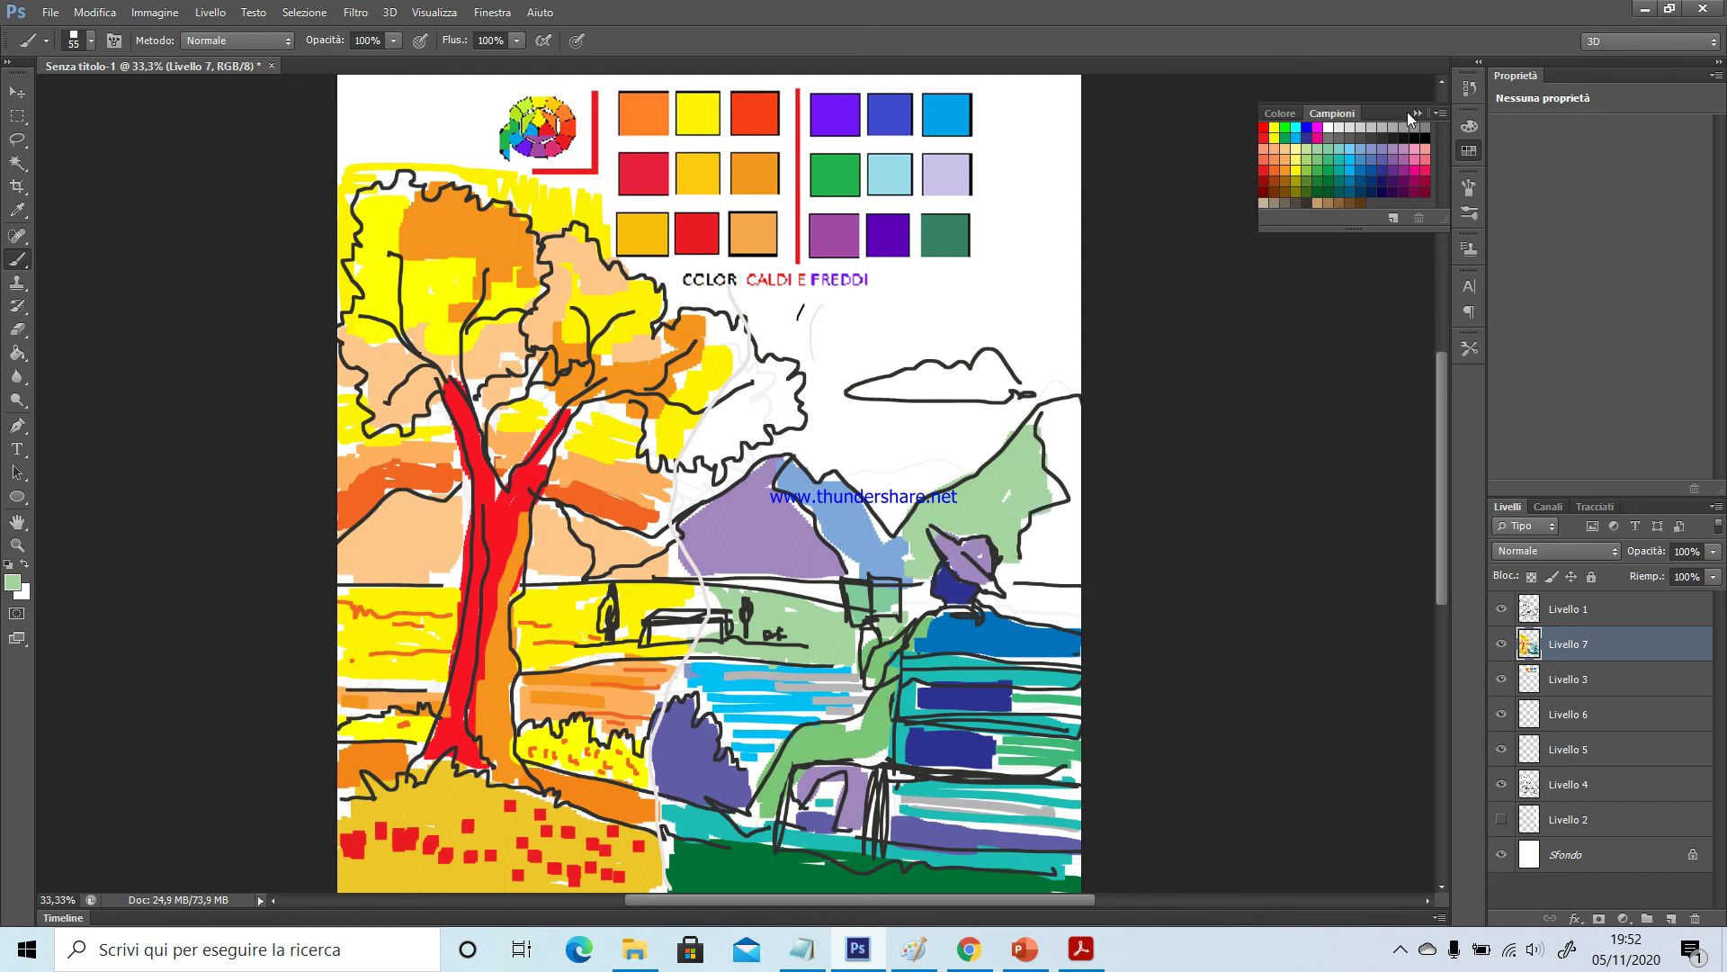
pyautogui.moveTo(1042, 575)
pyautogui.mouseDown()
pyautogui.moveTo(1047, 539)
pyautogui.moveTo(1019, 551)
pyautogui.moveTo(1050, 561)
pyautogui.moveTo(1050, 435)
pyautogui.moveTo(1073, 477)
pyautogui.moveTo(1069, 423)
pyautogui.moveTo(1069, 561)
pyautogui.moveTo(1018, 574)
pyautogui.moveTo(1075, 576)
pyautogui.mouseUp()
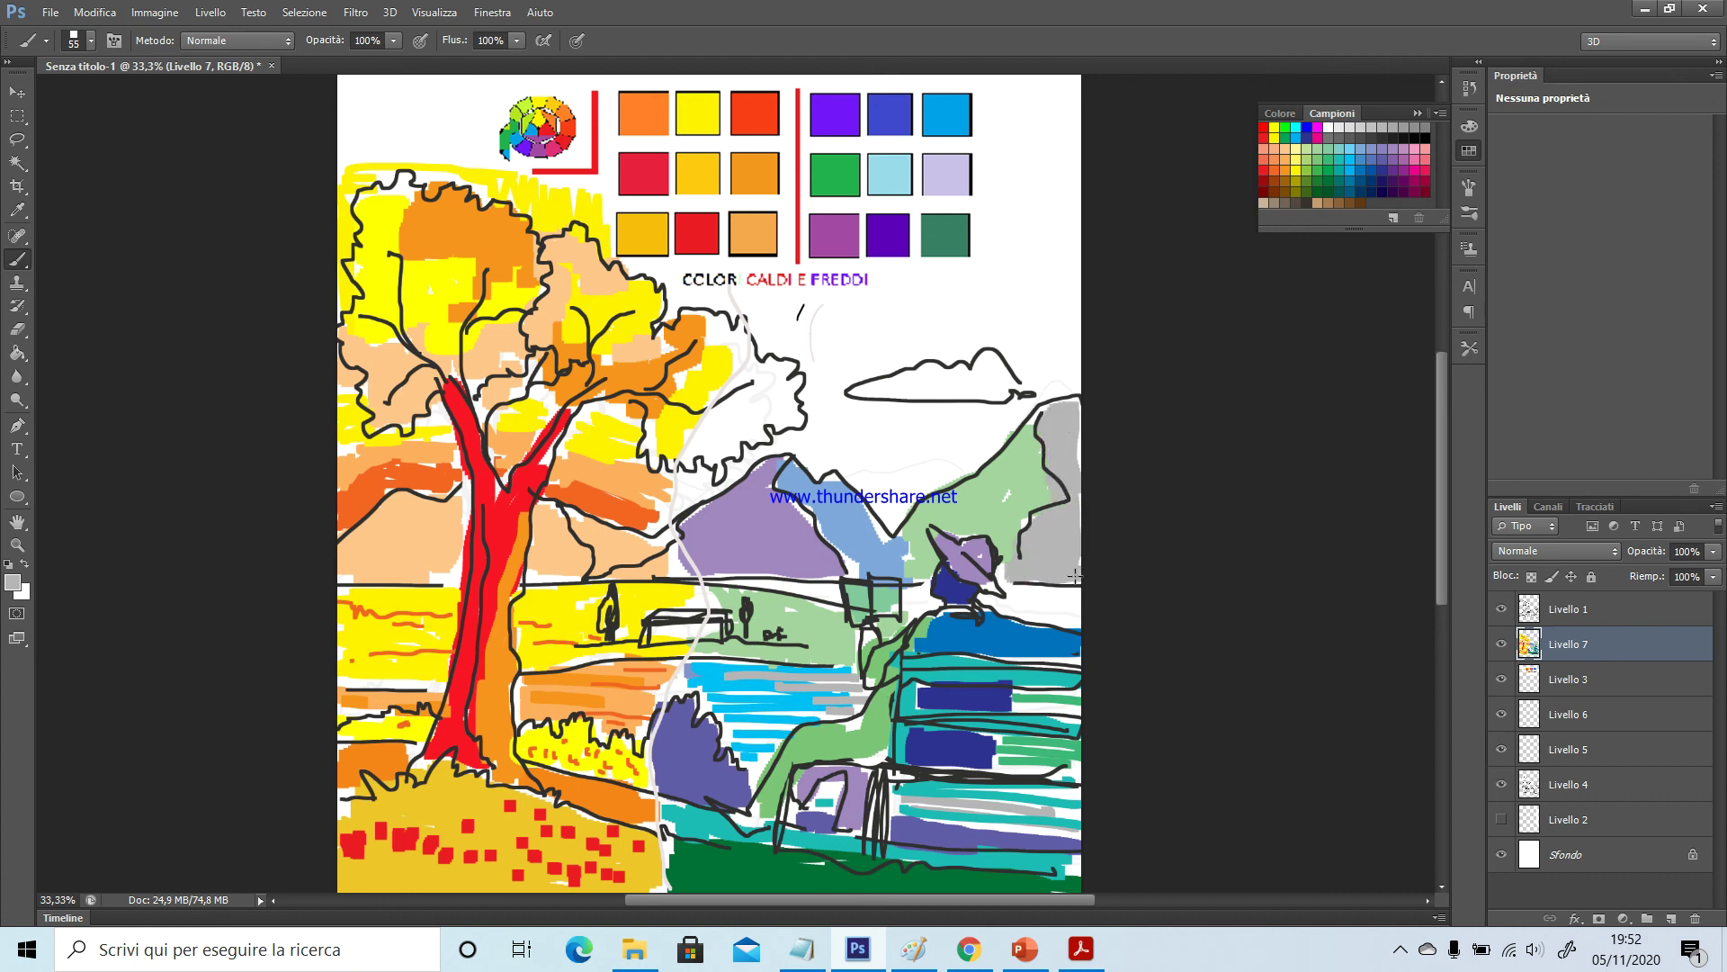
# Paint the strip at the foot of the mountains dark violet on both sides of the figure's head
pyautogui.click(1405, 148)
pyautogui.moveTo(1019, 594); pyautogui.dragTo(1073, 615)
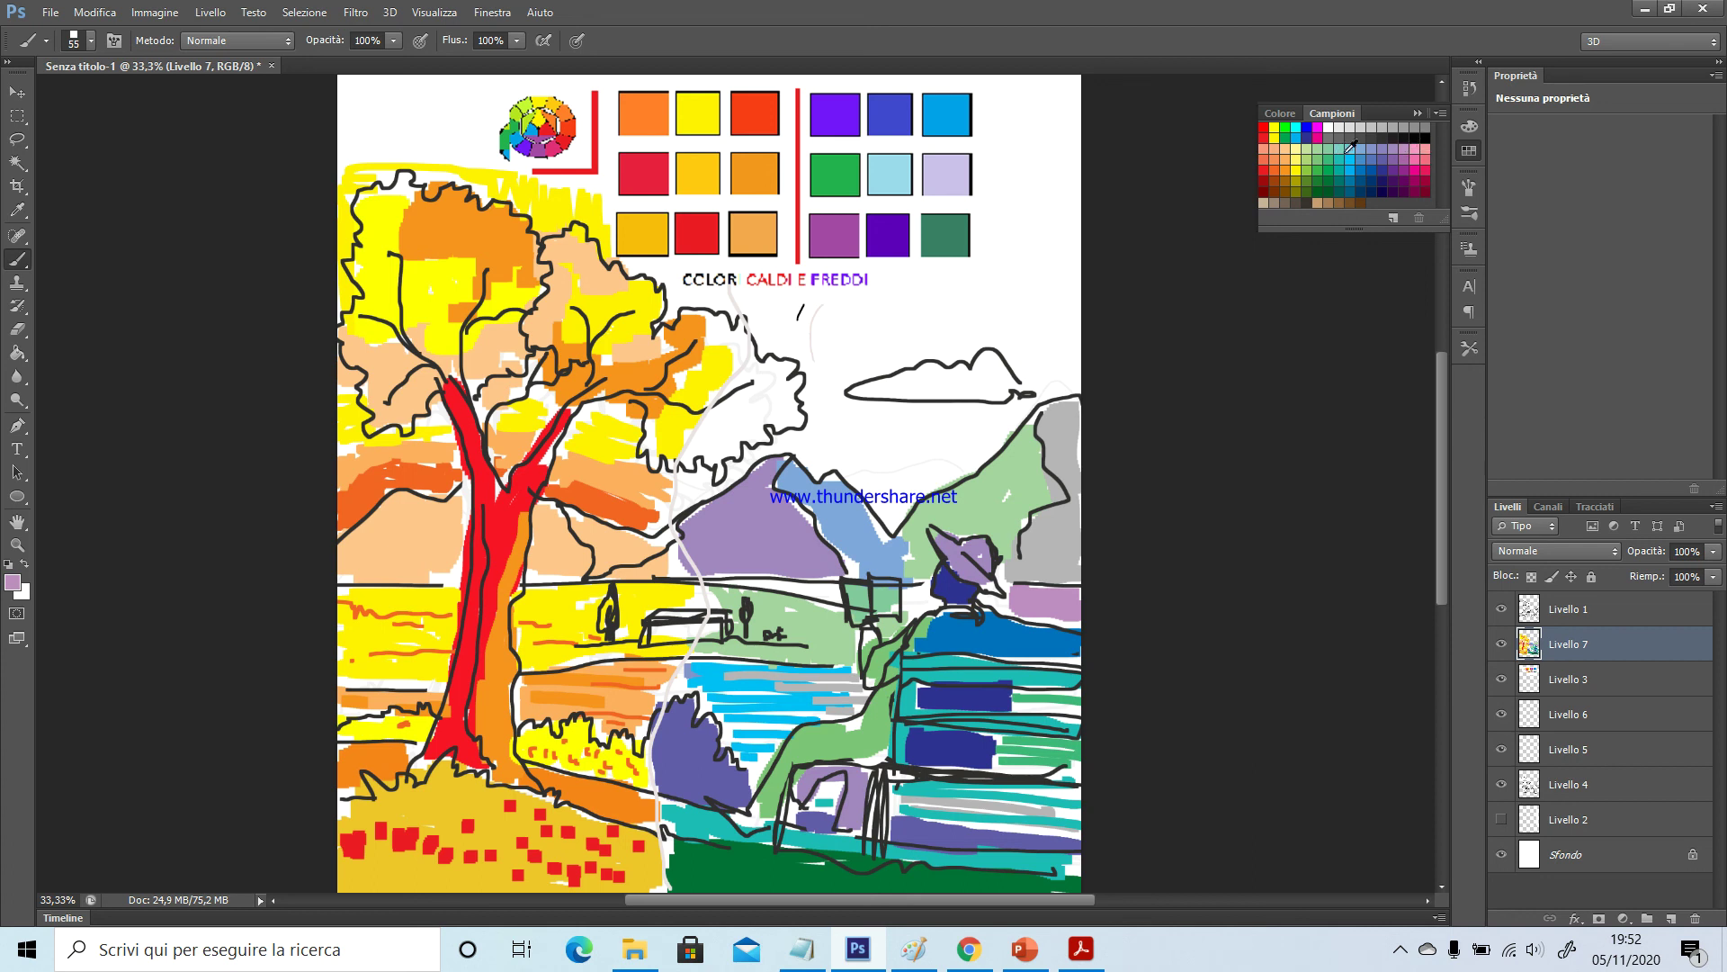
pyautogui.click(1411, 166)
pyautogui.moveTo(1071, 594)
pyautogui.mouseDown()
pyautogui.moveTo(998, 600)
pyautogui.moveTo(1067, 594)
pyautogui.moveTo(1025, 608)
pyautogui.mouseUp()
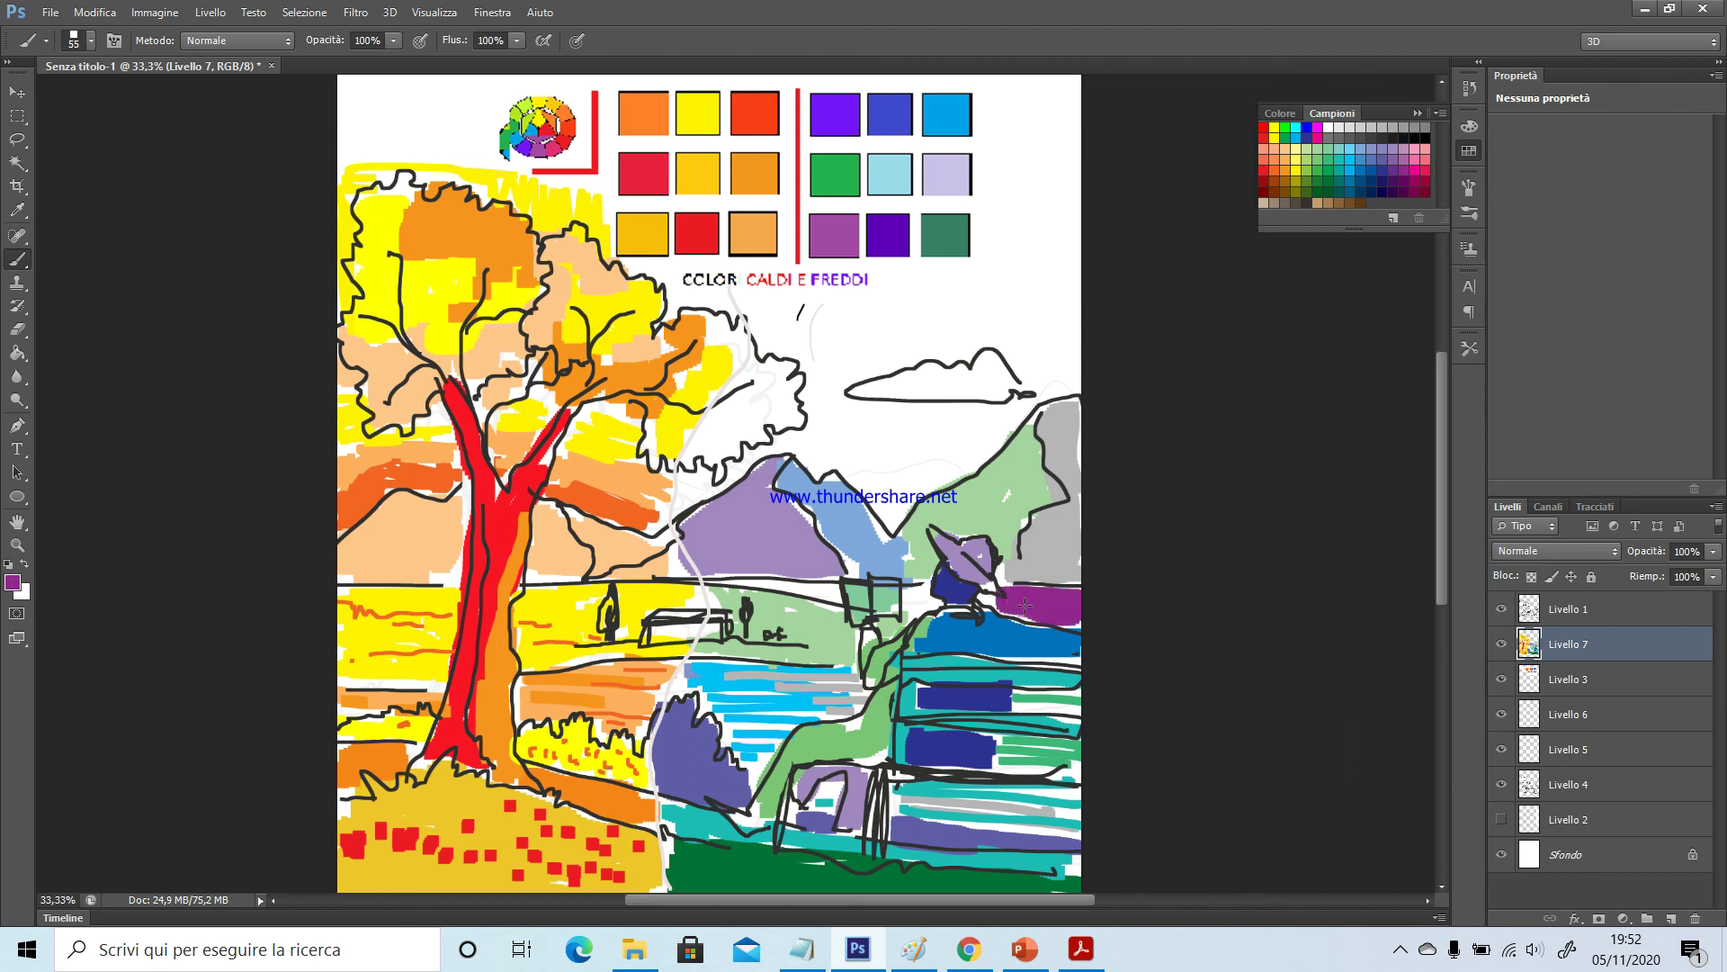
pyautogui.moveTo(919, 597); pyautogui.dragTo(743, 579)
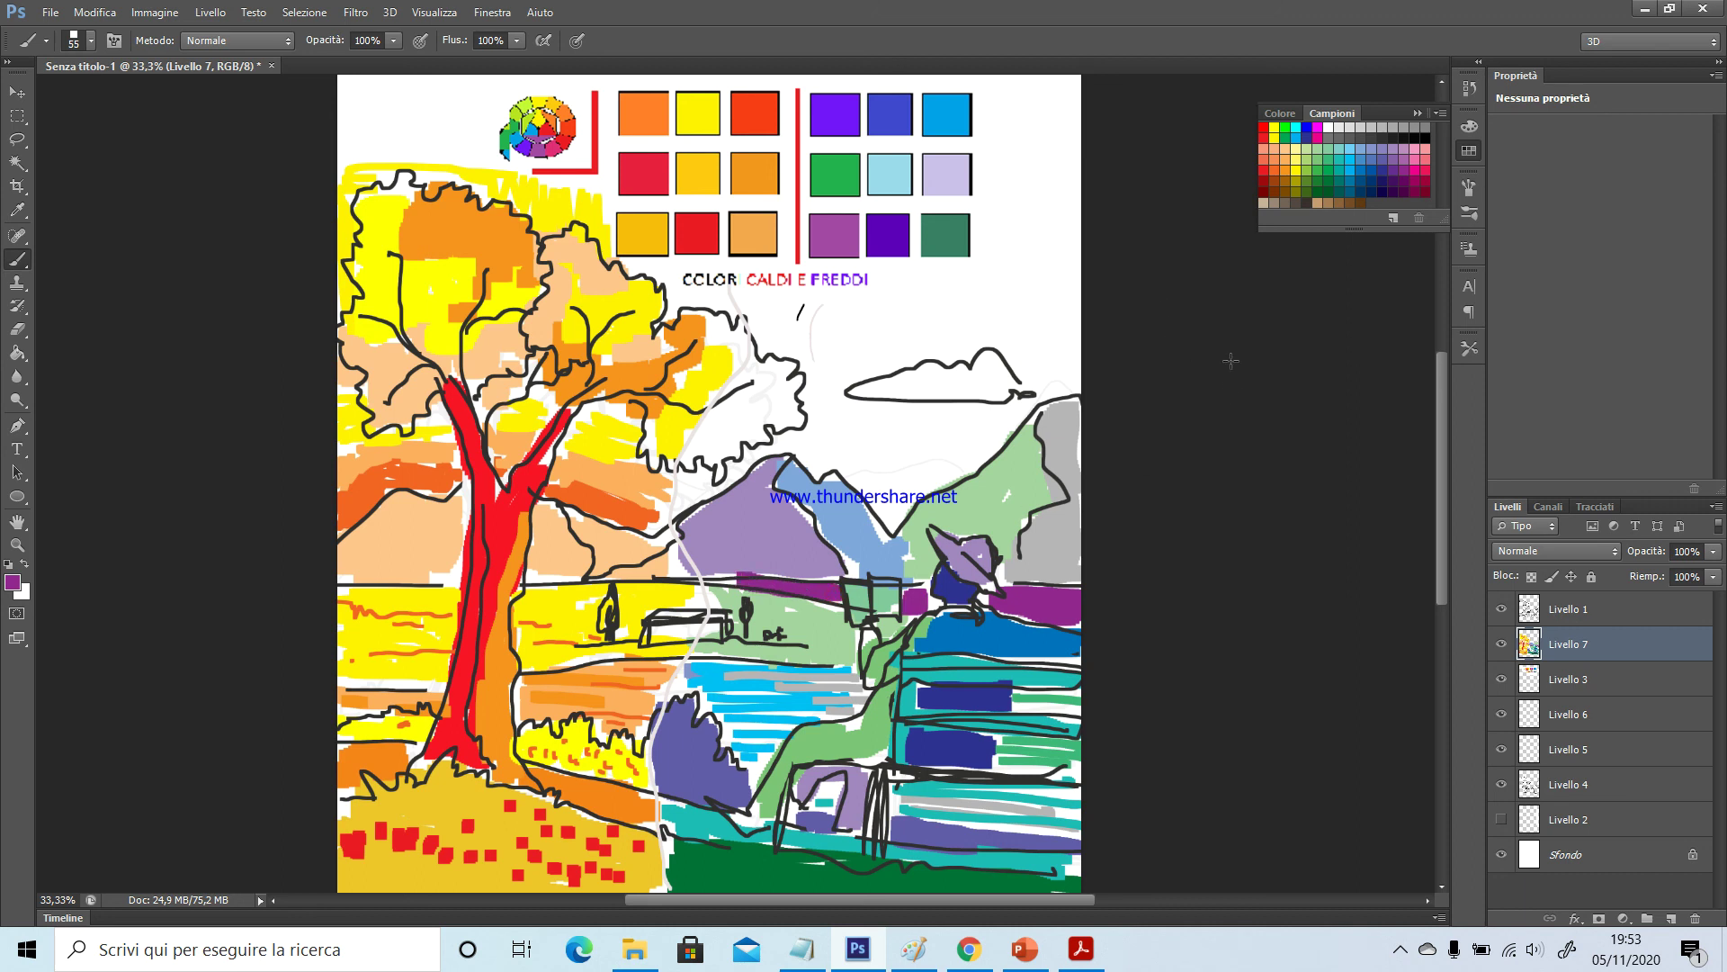
# Paint the sky directly behind the mountains dark navy blue, from the tree foliage across to the tall mountain
pyautogui.click(1381, 171)
pyautogui.moveTo(823, 411)
pyautogui.mouseDown()
pyautogui.moveTo(875, 464)
pyautogui.moveTo(842, 462)
pyautogui.moveTo(883, 489)
pyautogui.moveTo(896, 527)
pyautogui.mouseUp()
pyautogui.moveTo(980, 463)
pyautogui.mouseDown()
pyautogui.moveTo(894, 485)
pyautogui.moveTo(873, 421)
pyautogui.moveTo(996, 421)
pyautogui.moveTo(910, 443)
pyautogui.moveTo(916, 464)
pyautogui.moveTo(993, 428)
pyautogui.mouseUp()
pyautogui.moveTo(819, 423)
pyautogui.mouseDown()
pyautogui.moveTo(795, 455)
pyautogui.moveTo(765, 447)
pyautogui.moveTo(682, 496)
pyautogui.mouseUp()
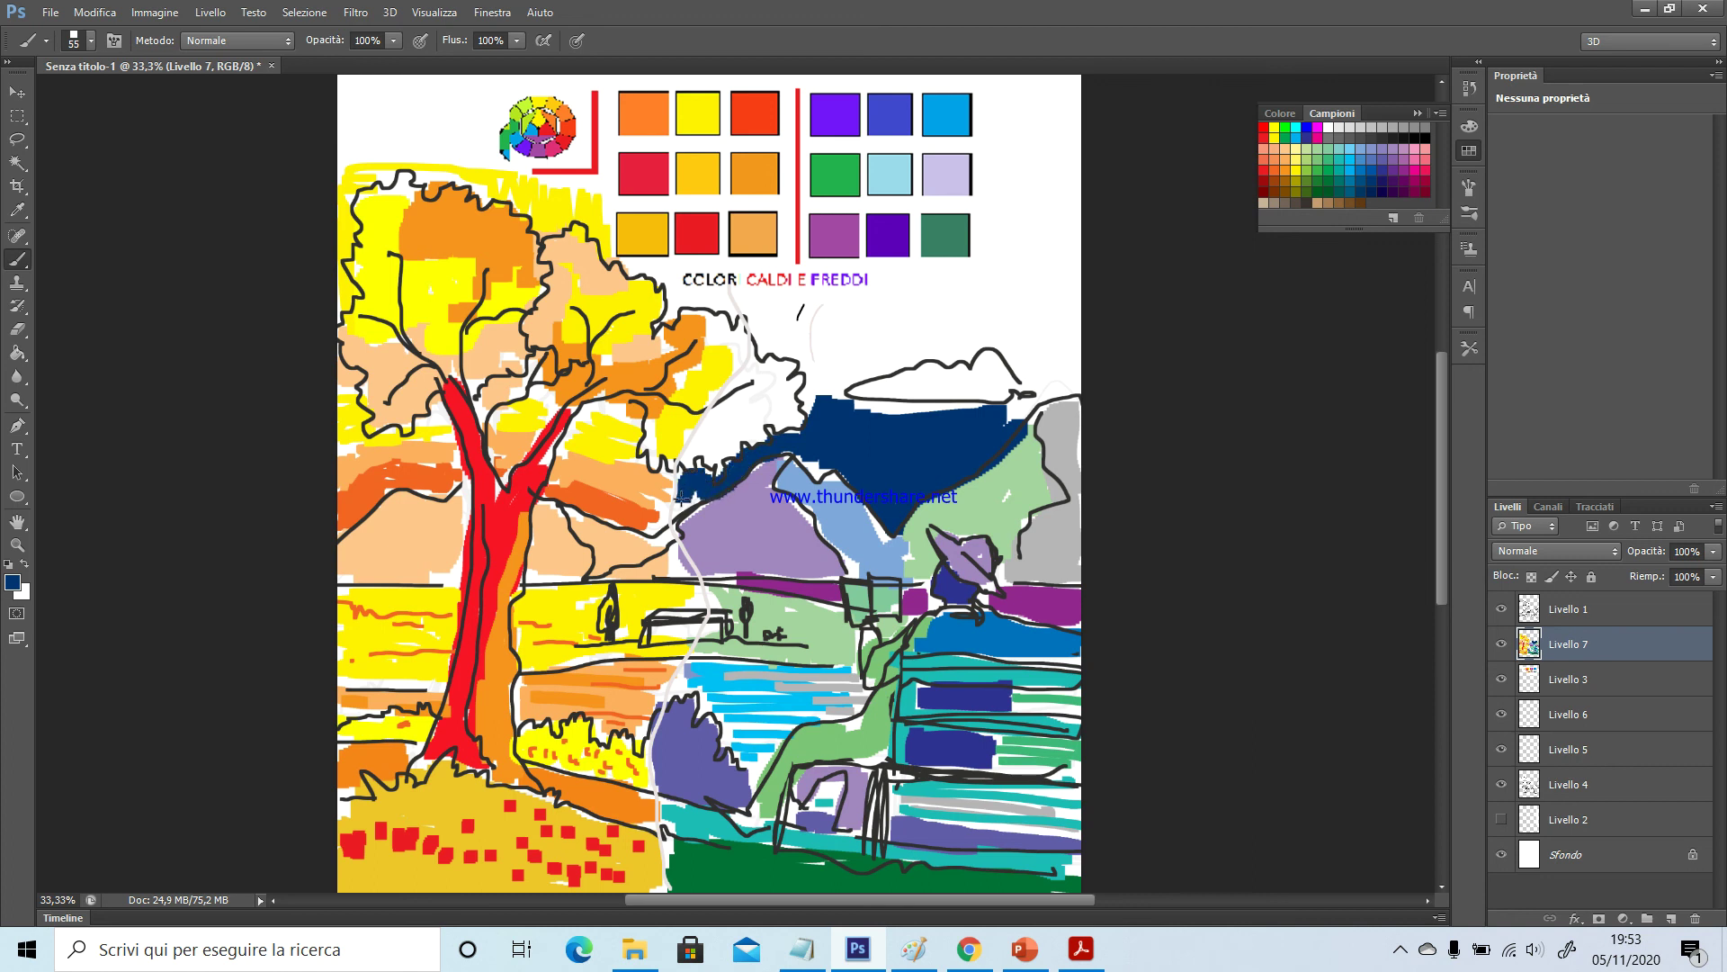
# Paint the sky around the cloud medium blue and add a bright light blue band above it
pyautogui.click(1369, 167)
pyautogui.moveTo(839, 398)
pyautogui.mouseDown()
pyautogui.moveTo(1002, 415)
pyautogui.moveTo(1053, 389)
pyautogui.moveTo(1028, 354)
pyautogui.moveTo(1069, 366)
pyautogui.moveTo(1005, 342)
pyautogui.moveTo(1016, 365)
pyautogui.moveTo(994, 347)
pyautogui.moveTo(924, 352)
pyautogui.moveTo(809, 401)
pyautogui.moveTo(805, 380)
pyautogui.moveTo(856, 369)
pyautogui.moveTo(823, 361)
pyautogui.moveTo(1015, 333)
pyautogui.moveTo(1070, 365)
pyautogui.mouseUp()
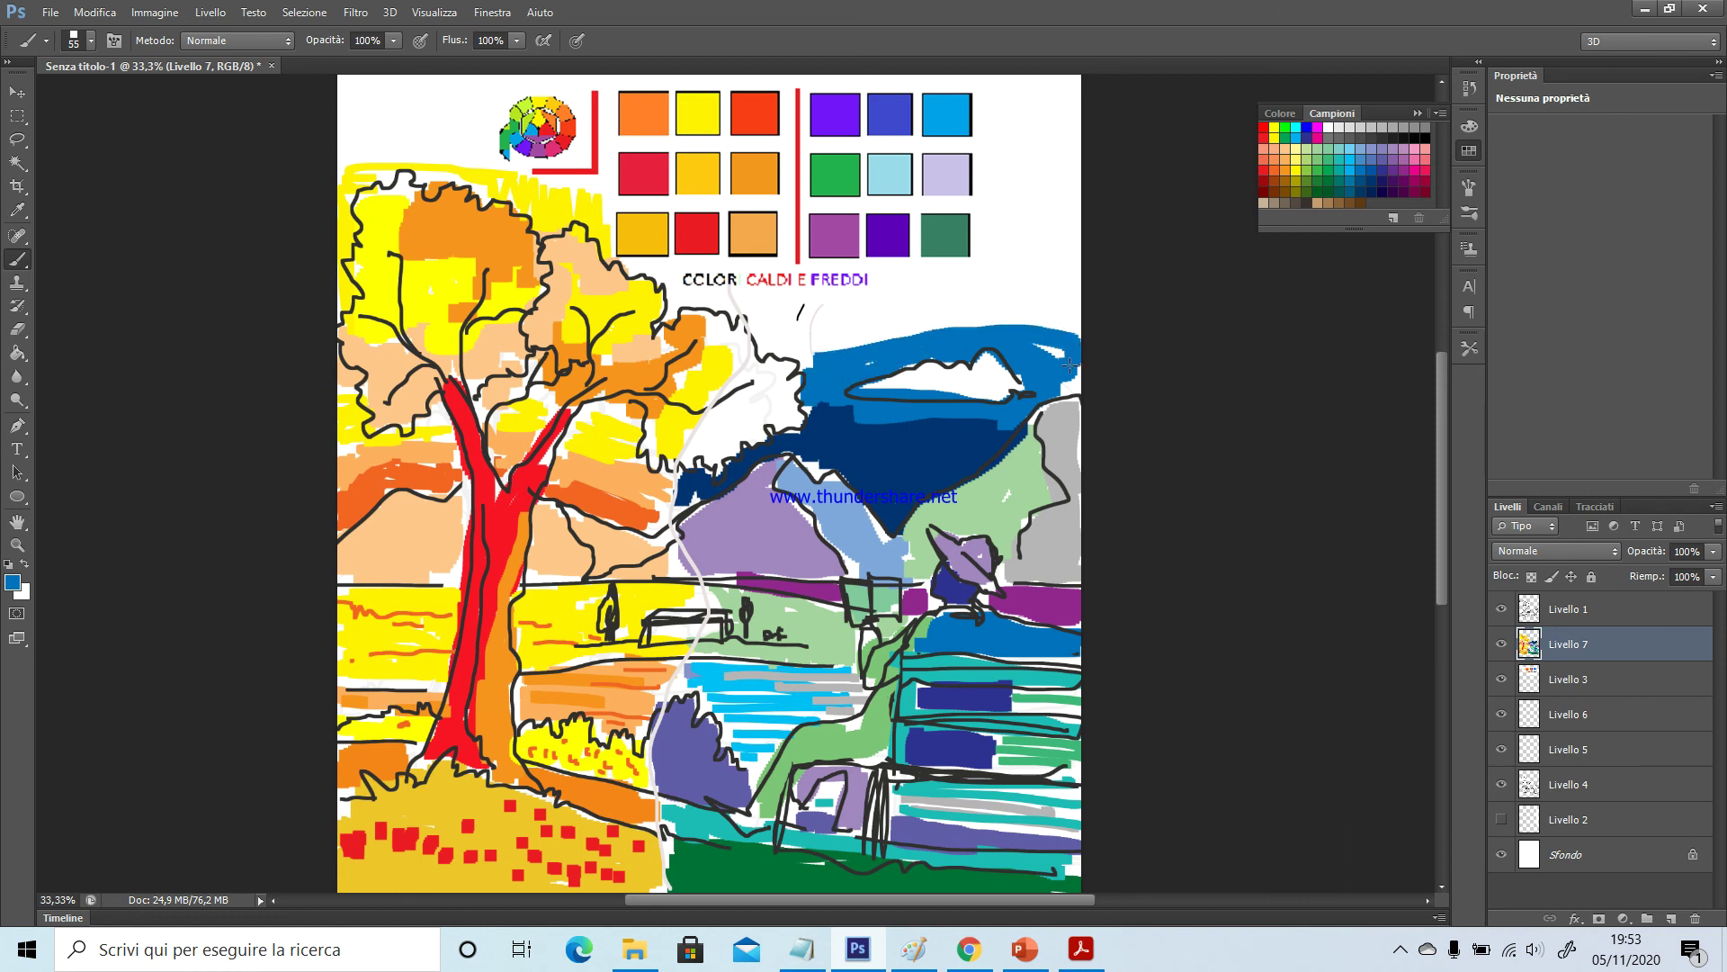
pyautogui.click(1352, 148)
pyautogui.moveTo(790, 324)
pyautogui.mouseDown()
pyautogui.moveTo(1078, 316)
pyautogui.moveTo(767, 334)
pyautogui.moveTo(795, 358)
pyautogui.moveTo(862, 331)
pyautogui.moveTo(812, 354)
pyautogui.moveTo(1066, 318)
pyautogui.moveTo(1043, 329)
pyautogui.moveTo(1078, 333)
pyautogui.mouseUp()
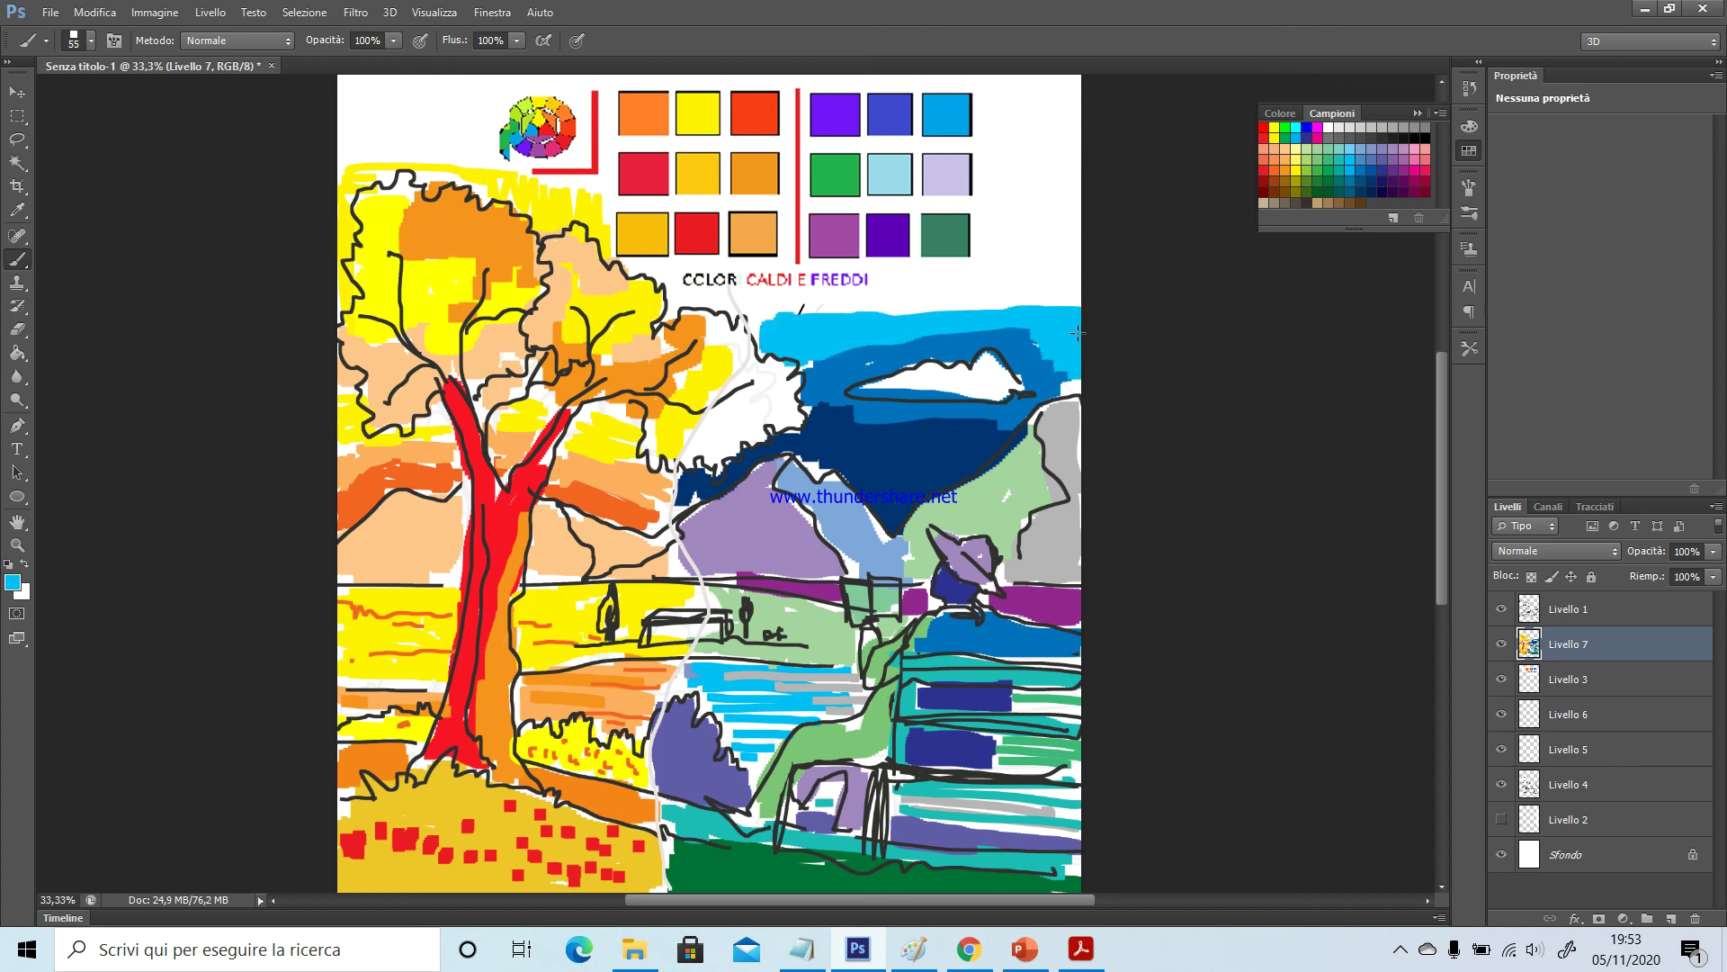
pyautogui.click(1332, 167)
pyautogui.moveTo(998, 358)
pyautogui.mouseDown()
pyautogui.moveTo(982, 371)
pyautogui.moveTo(997, 379)
pyautogui.moveTo(973, 382)
pyautogui.mouseUp()
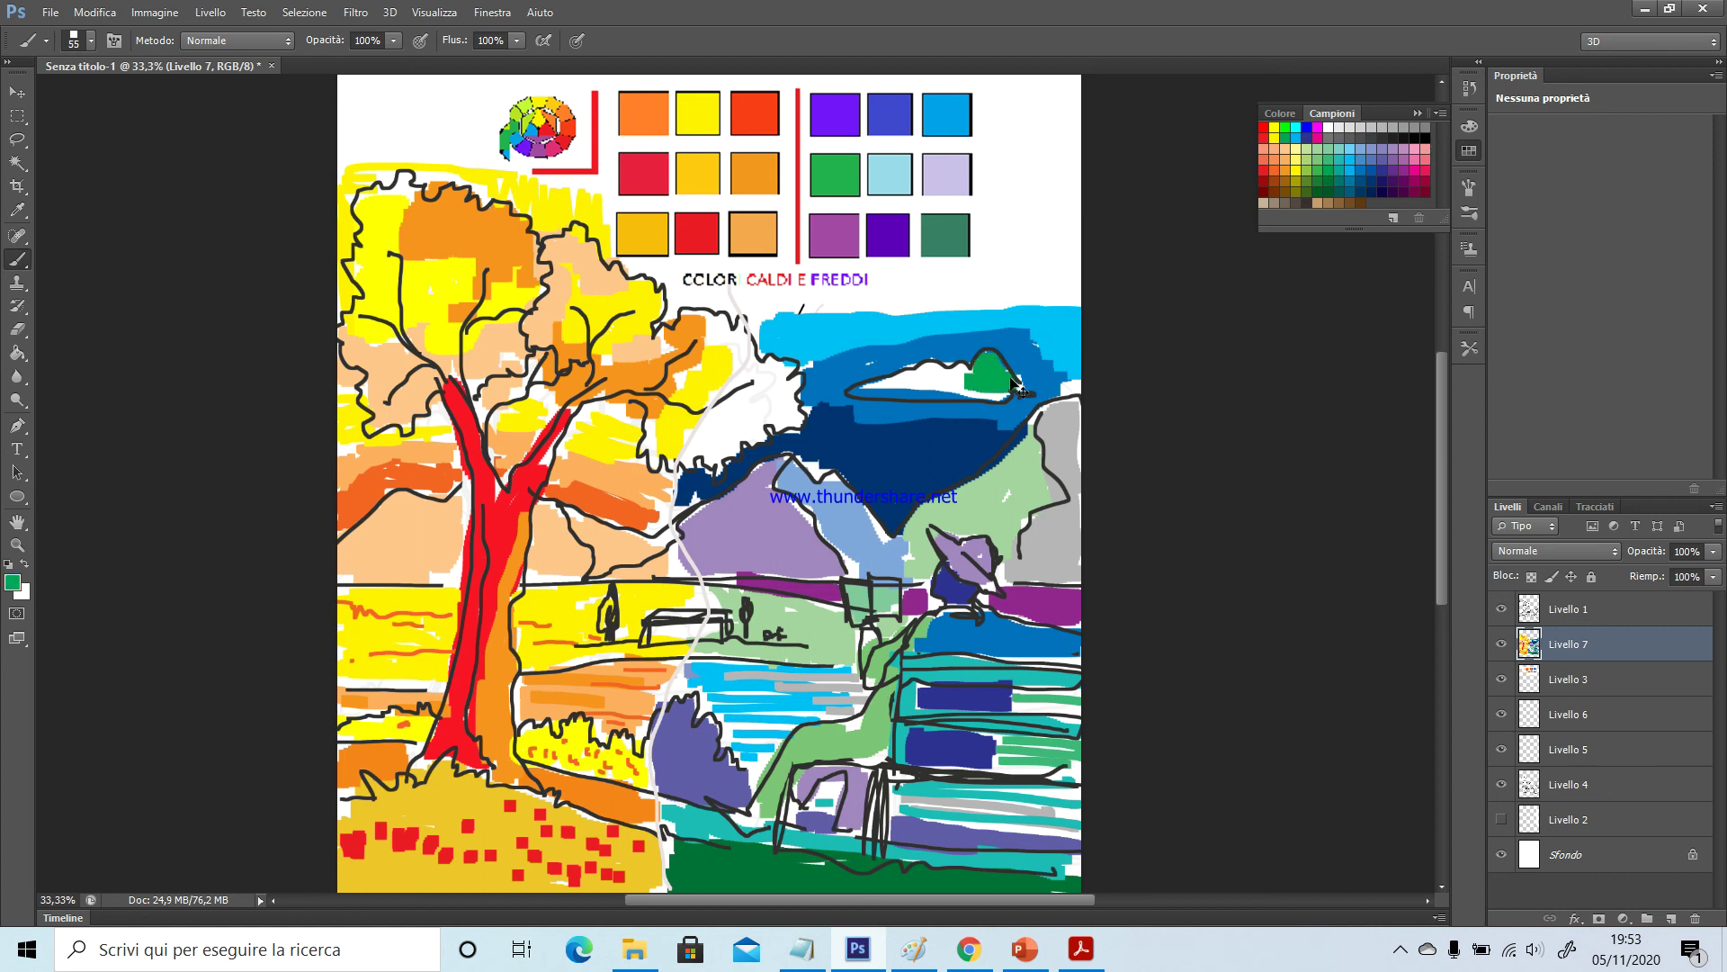
pyautogui.hotkey('ctrl', 'z')
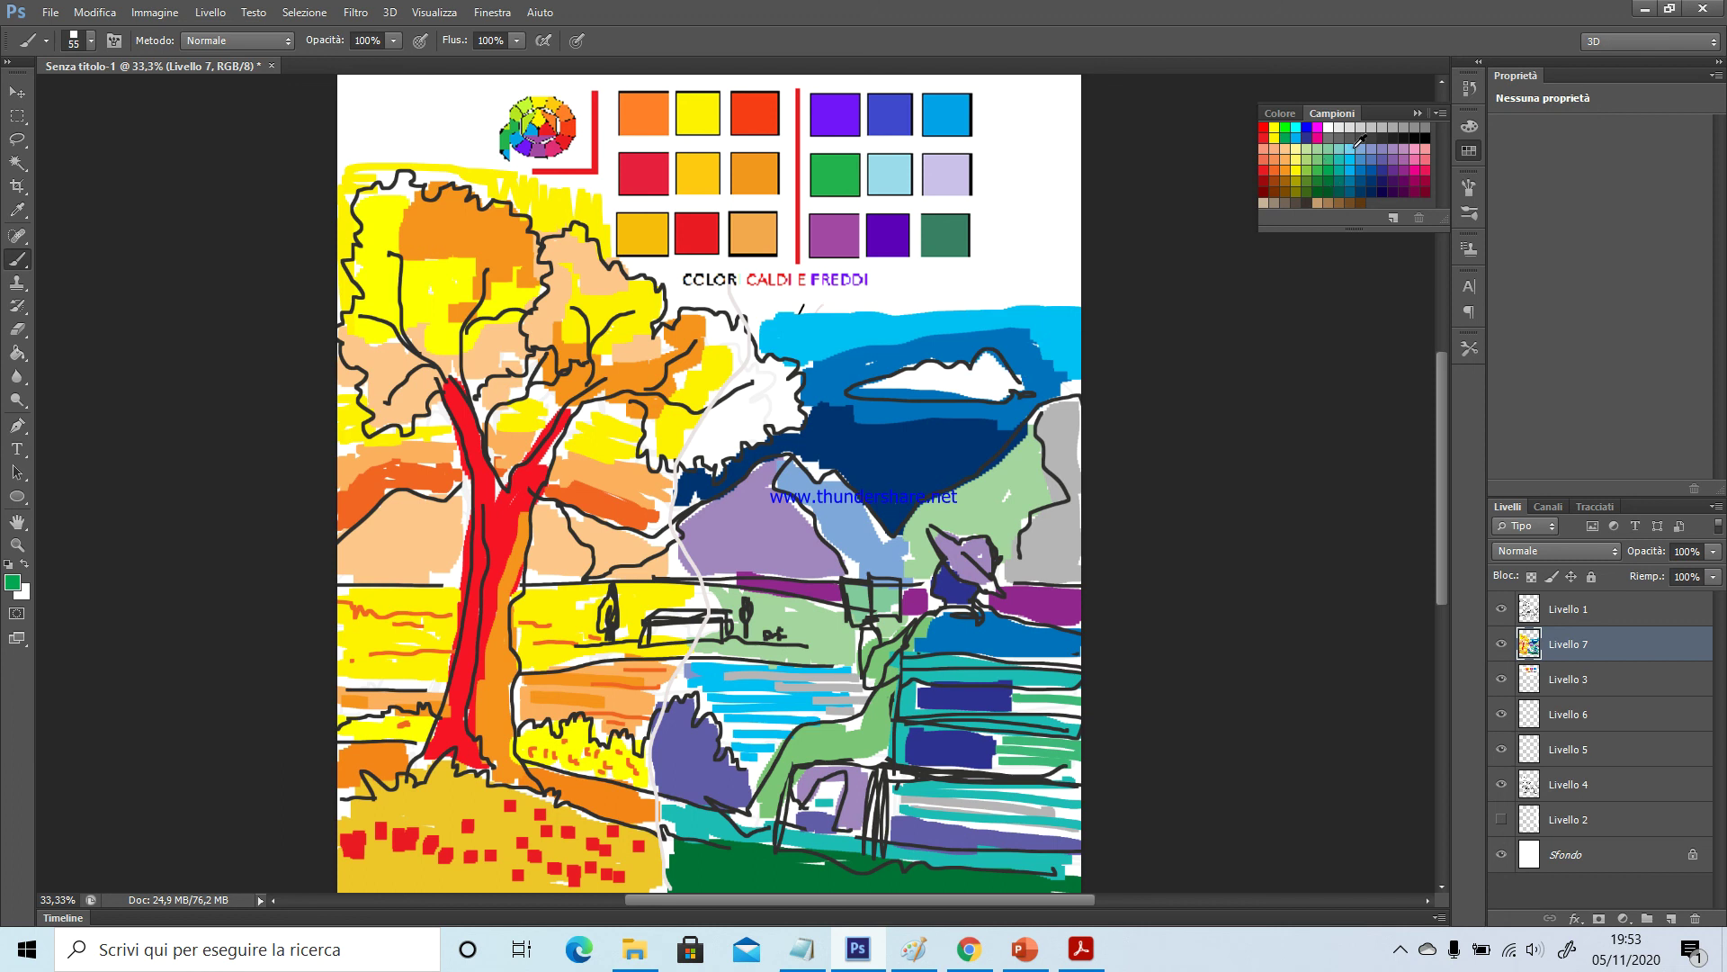
# Fill the cloud above the mountains with a soft periwinkle blue
pyautogui.click(1381, 146)
pyautogui.moveTo(988, 379)
pyautogui.mouseDown()
pyautogui.moveTo(868, 387)
pyautogui.moveTo(938, 367)
pyautogui.moveTo(969, 393)
pyautogui.moveTo(1006, 382)
pyautogui.mouseUp()
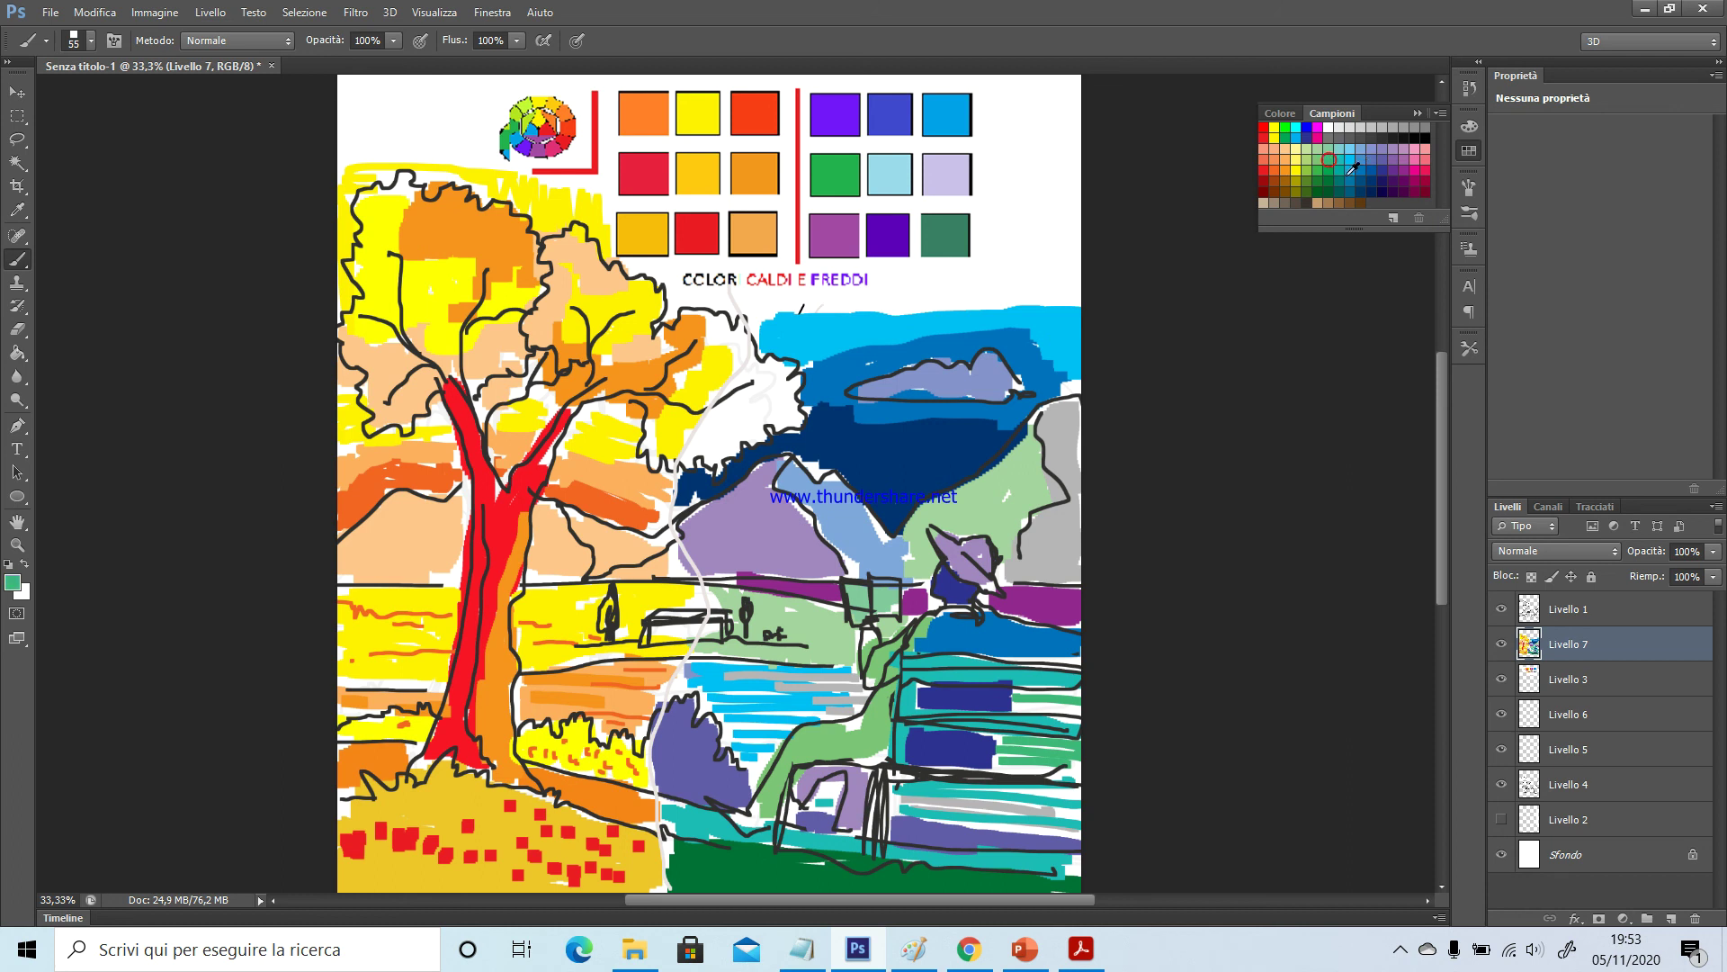
# Paint the tree foliage right of the dividing line green and the small house in the far field red
pyautogui.moveTo(758, 384)
pyautogui.mouseDown()
pyautogui.moveTo(730, 421)
pyautogui.moveTo(783, 378)
pyautogui.moveTo(749, 378)
pyautogui.moveTo(707, 463)
pyautogui.moveTo(793, 412)
pyautogui.moveTo(774, 397)
pyautogui.mouseUp()
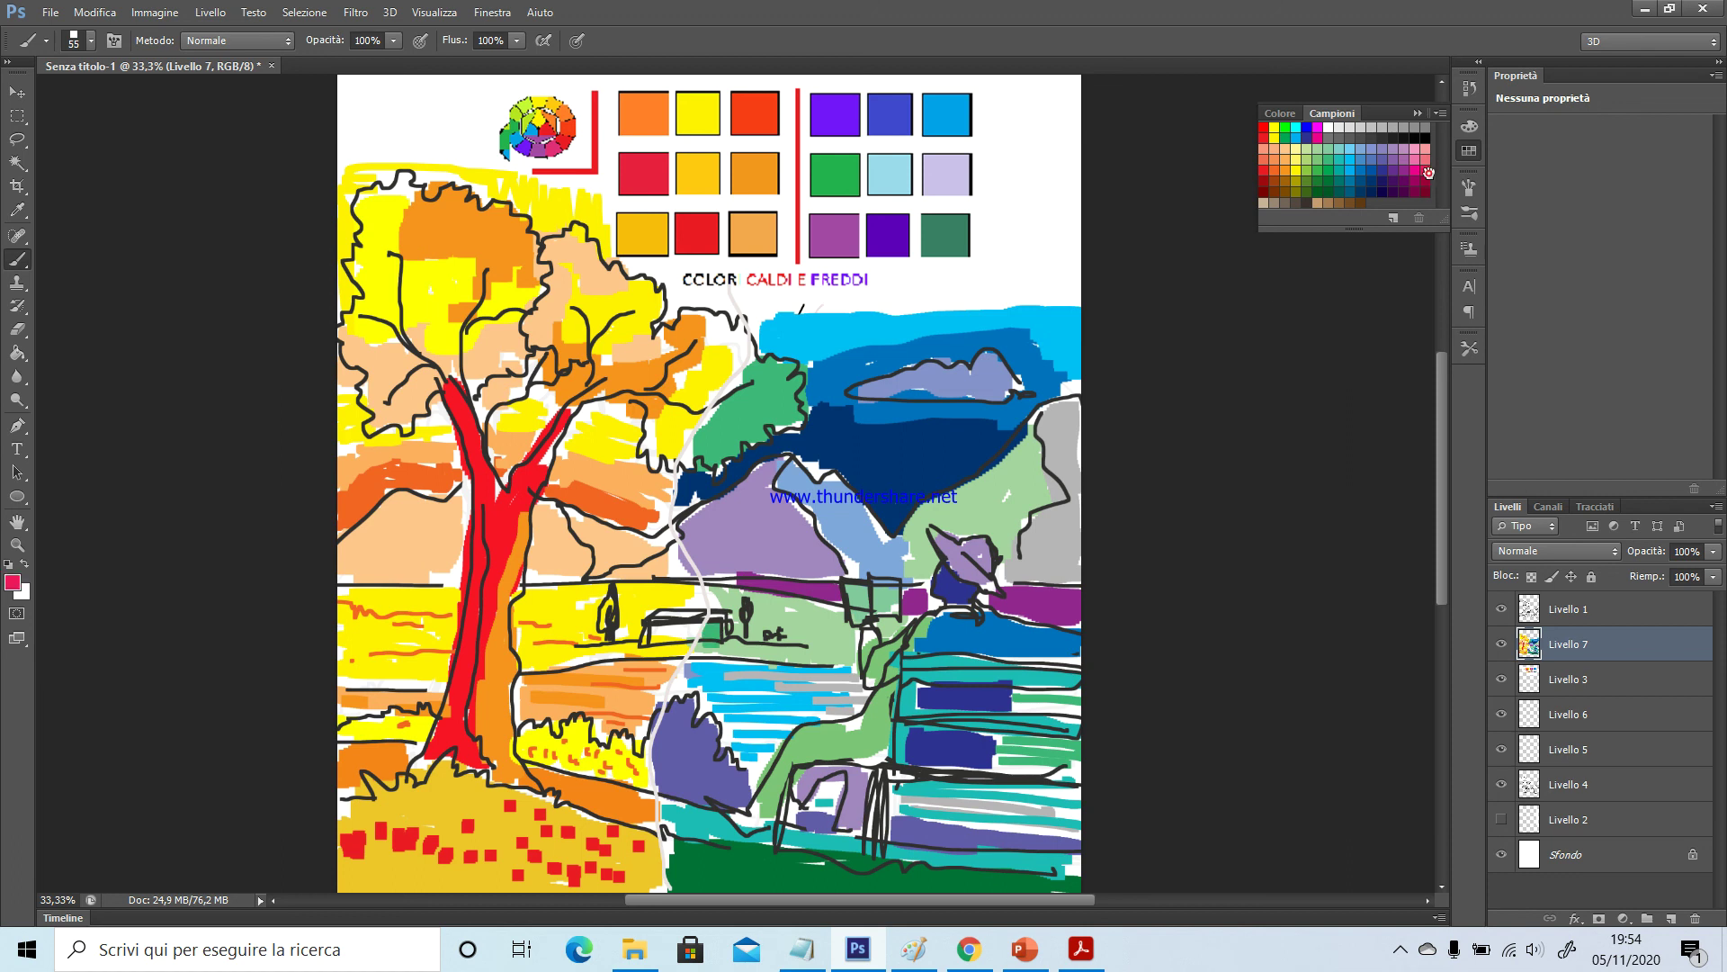
pyautogui.moveTo(668, 623)
pyautogui.mouseDown()
pyautogui.moveTo(650, 632)
pyautogui.moveTo(706, 629)
pyautogui.moveTo(664, 620)
pyautogui.mouseUp()
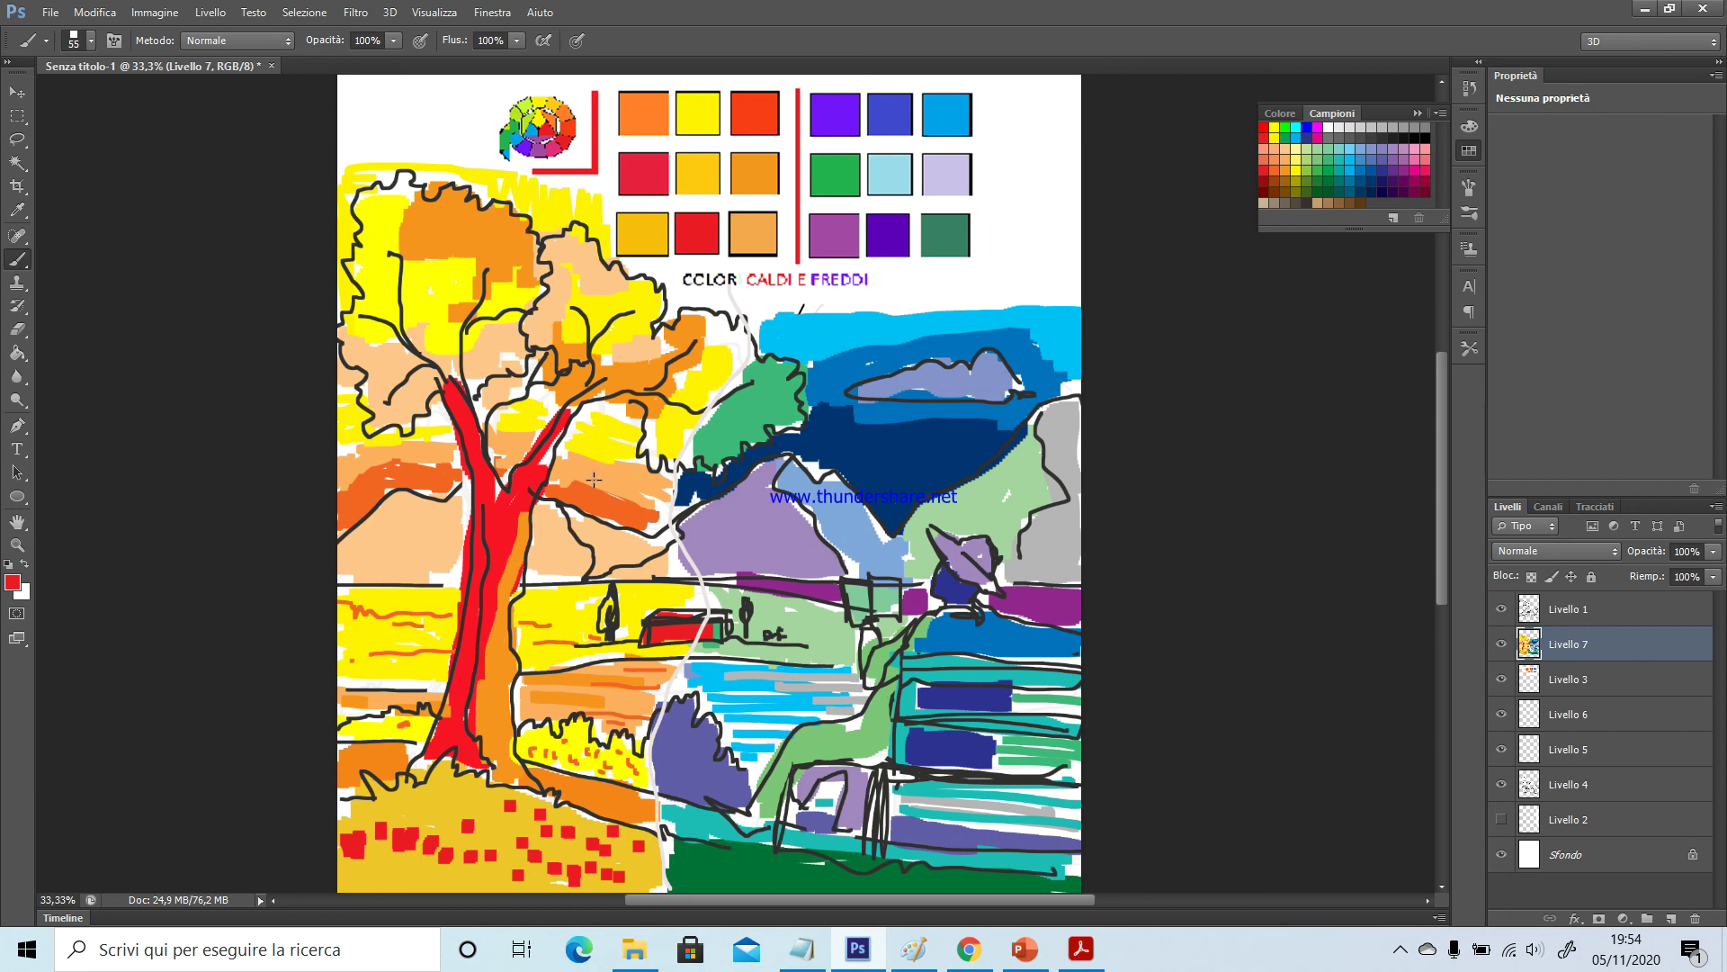
pyautogui.click(1403, 950)
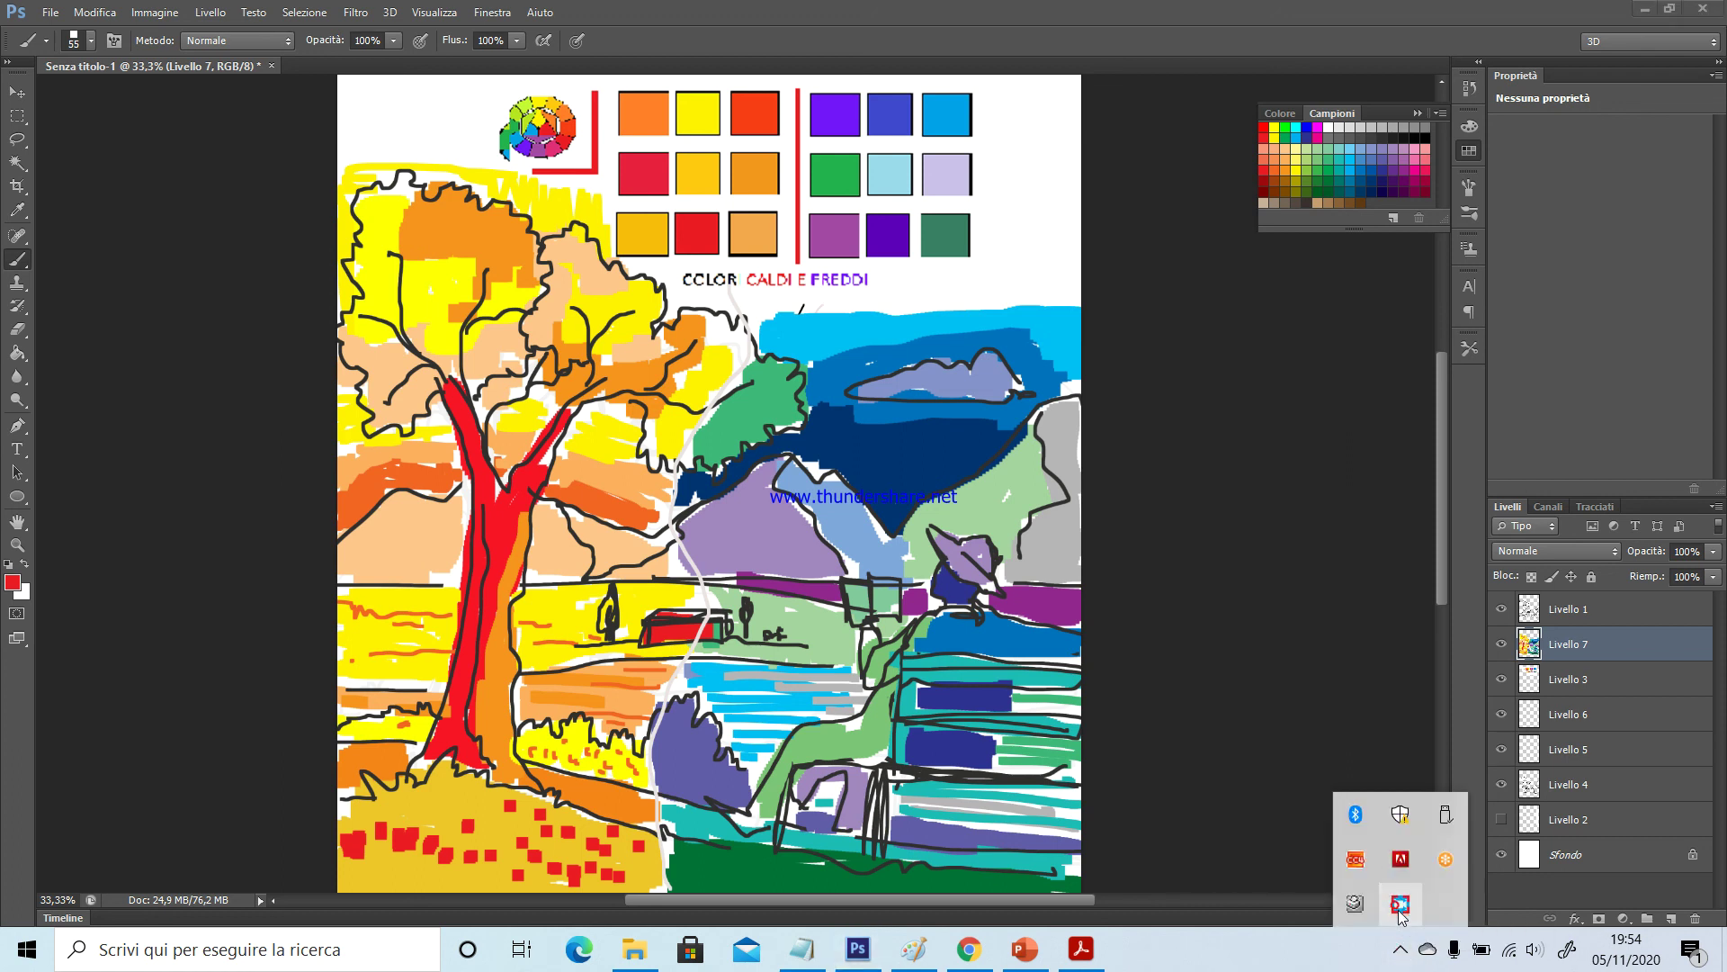
pyautogui.click(1401, 905)
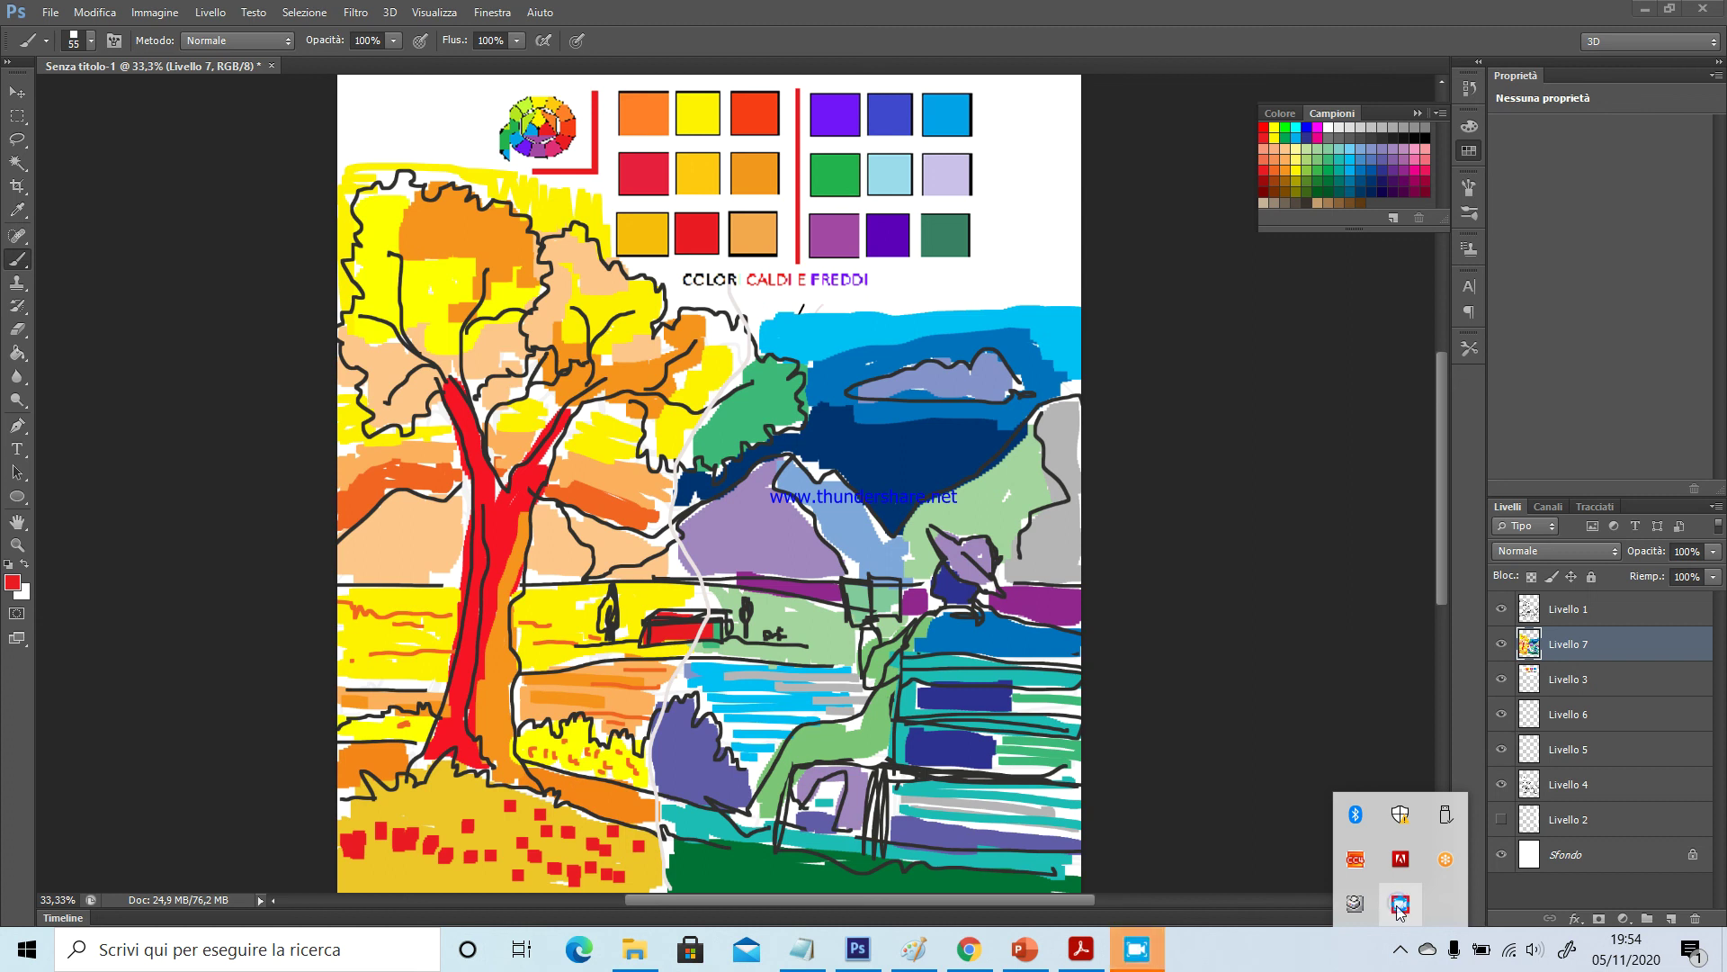
pyautogui.click(1151, 957)
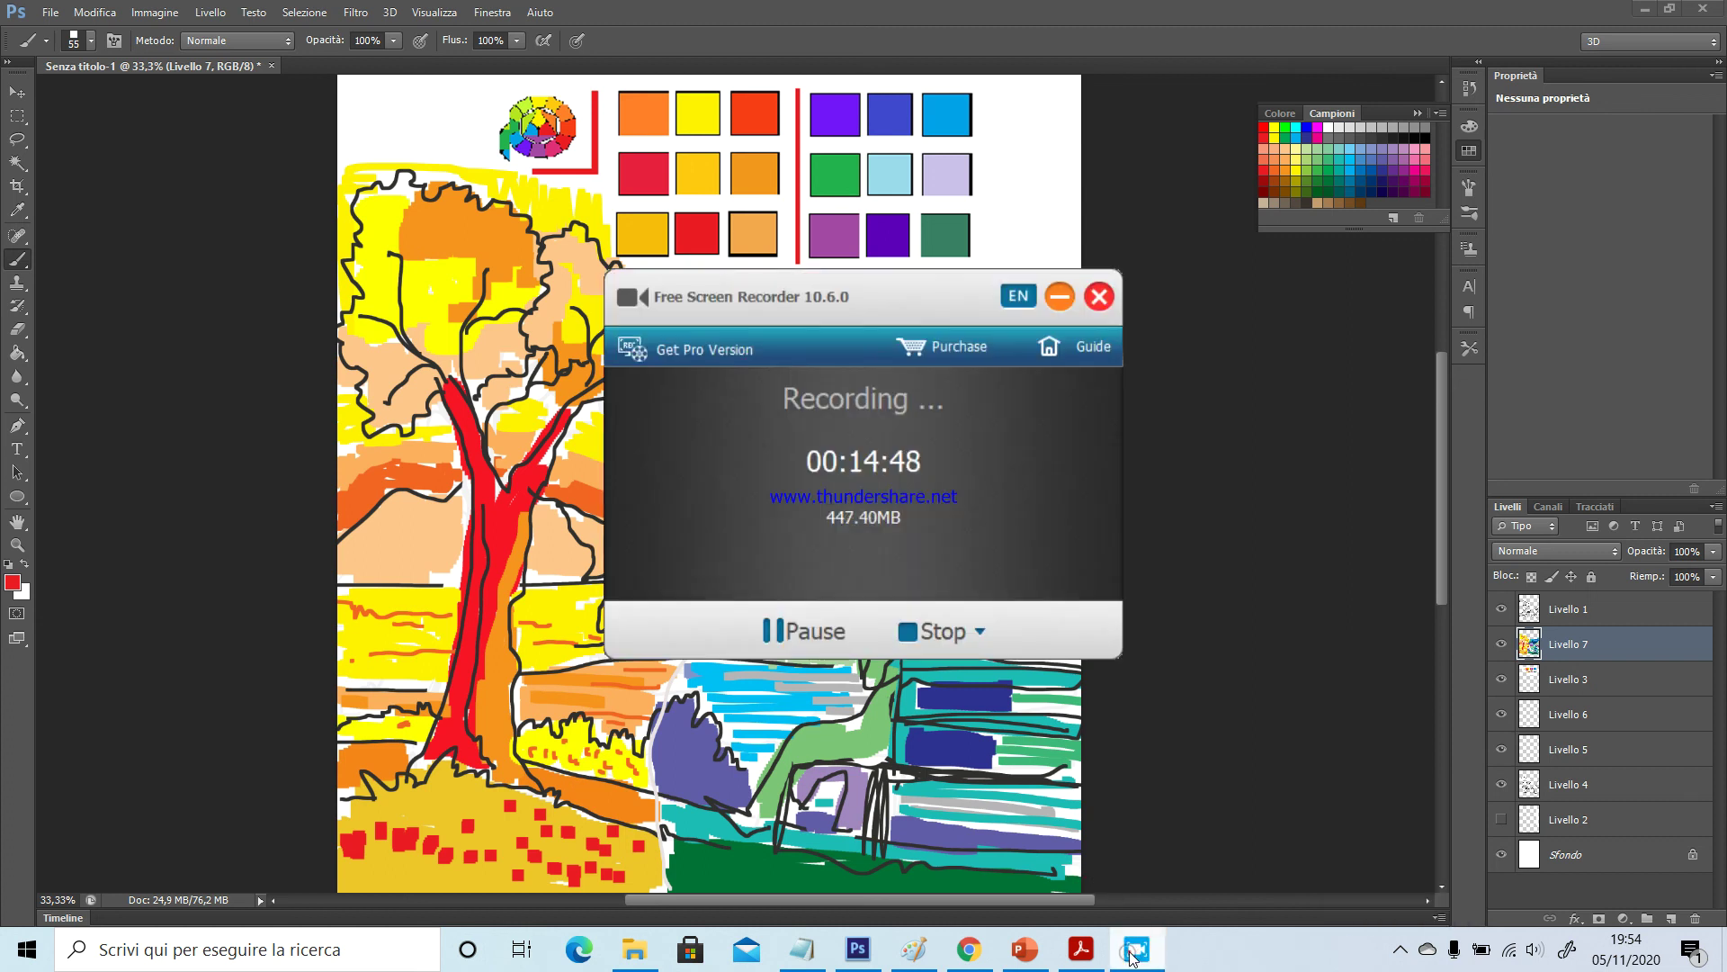